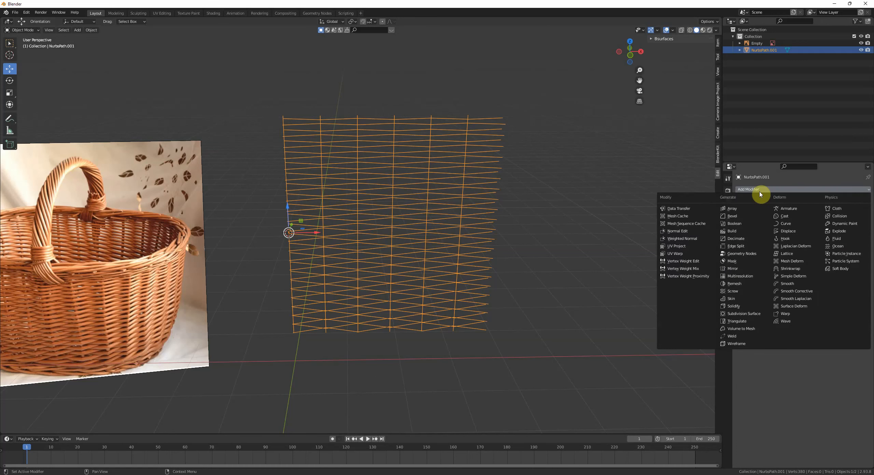
- Add an Array modifier to the wicker grid with relative offset factor X at 0 and Z at 1
click(747, 203)
shift+middle_drag(665, 220, 586, 224)
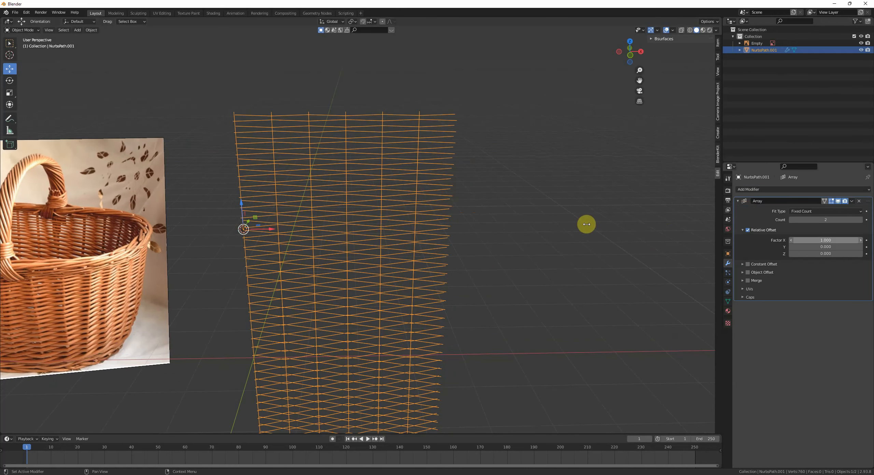
drag(816, 240, 840, 246)
key(ctrl+z)
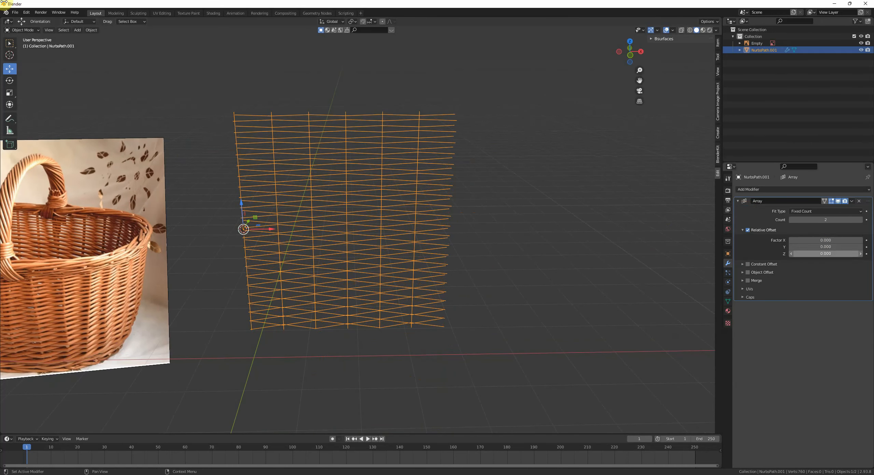
text(1)
key(Return)
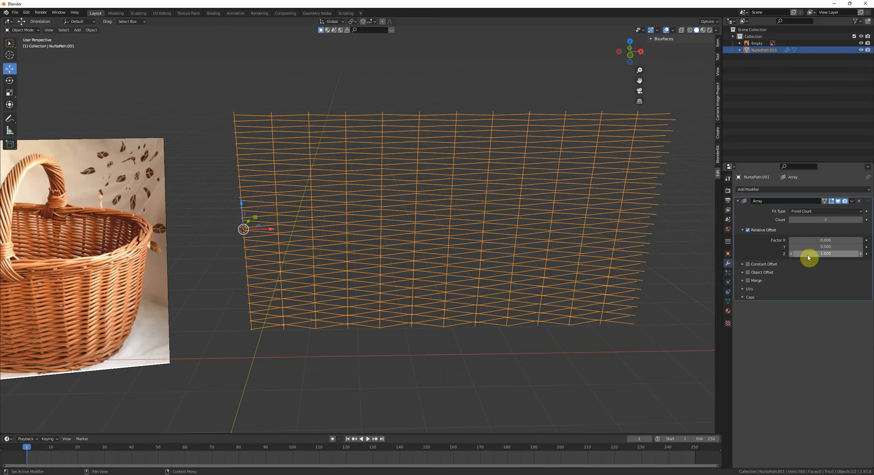
- Enable Merge on the Array modifier so the vertices joining the copies are welded
middle_drag(589, 267, 402, 296)
key(Tab)
scroll(409, 290, up, 5)
scroll(450, 281, down, 5)
click(746, 281)
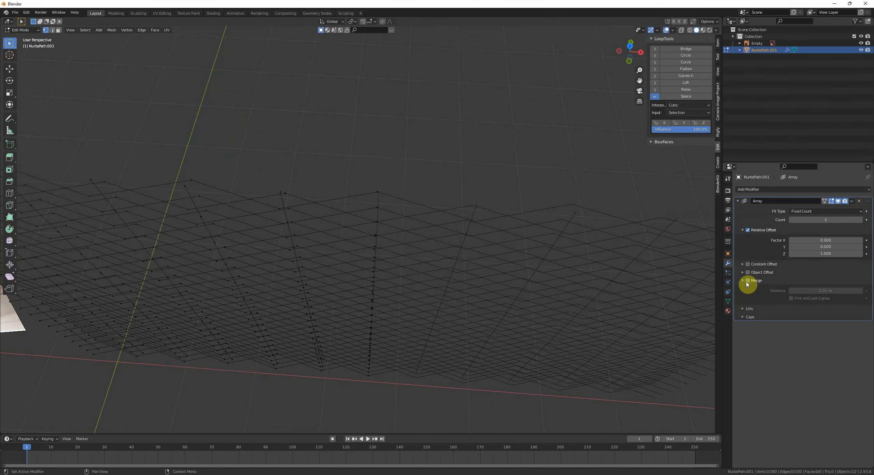
click(748, 281)
middle_drag(456, 290, 478, 274)
click(394, 196)
key(g)
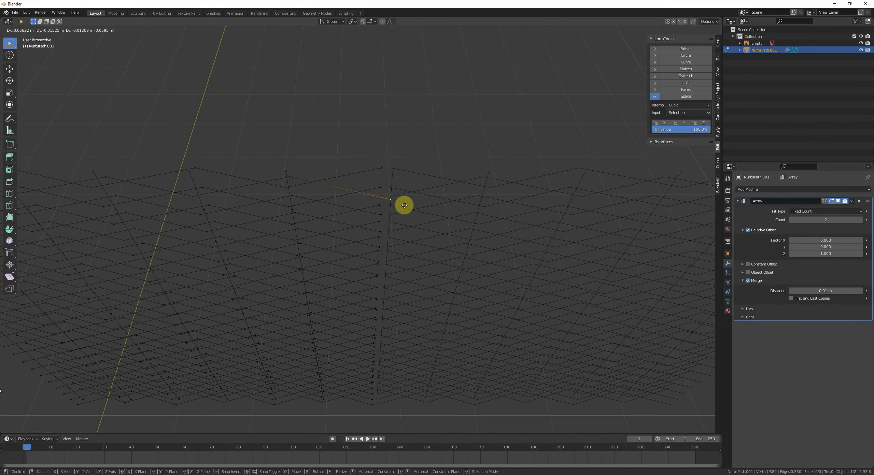
right_click(405, 205)
click(408, 250)
middle_drag(408, 251, 447, 271)
- Return to Object Mode and set the Array modifier's count to 4
key(Tab)
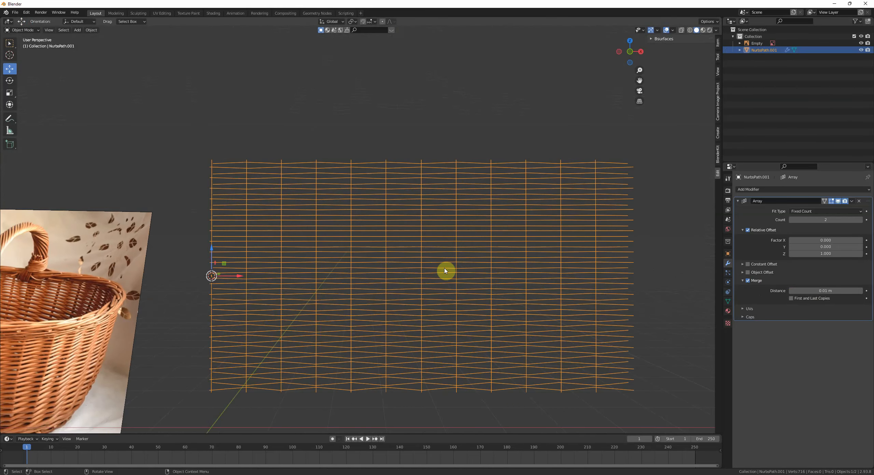
click(737, 201)
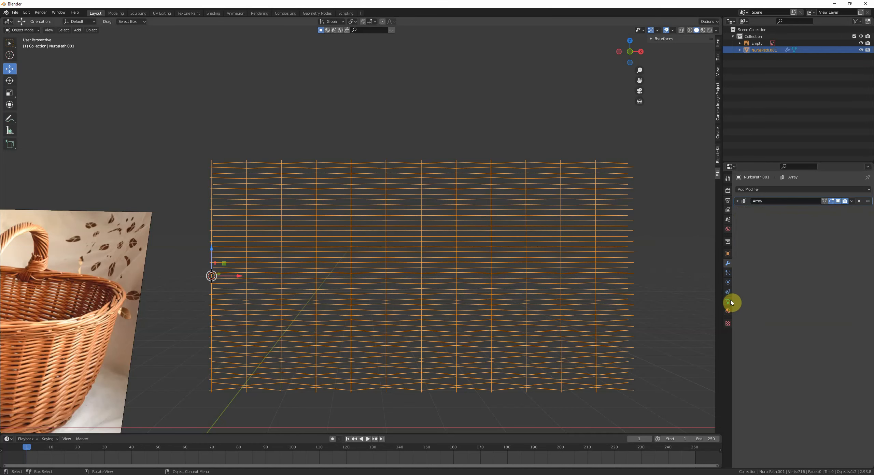
middle_drag(712, 268, 722, 267)
click(738, 201)
scroll(623, 224, down, 5)
middle_drag(577, 236, 551, 228)
click(861, 220)
click(860, 220)
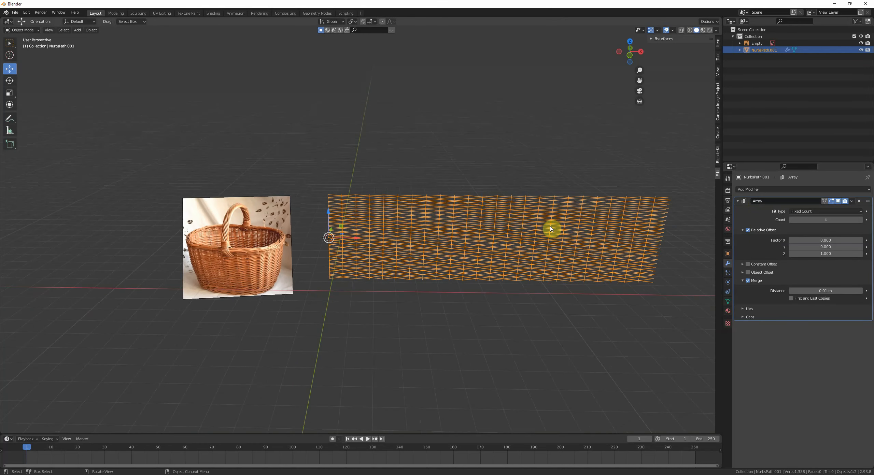
- Add a plane and rotate it 90 degrees around the X axis
middle_drag(514, 254, 462, 268)
middle_drag(338, 230, 356, 234)
scroll(356, 235, up, 5)
key(shift+a)
click(396, 244)
middle_drag(414, 237, 436, 257)
text(rx90)
key(Return)
key(KP_5)
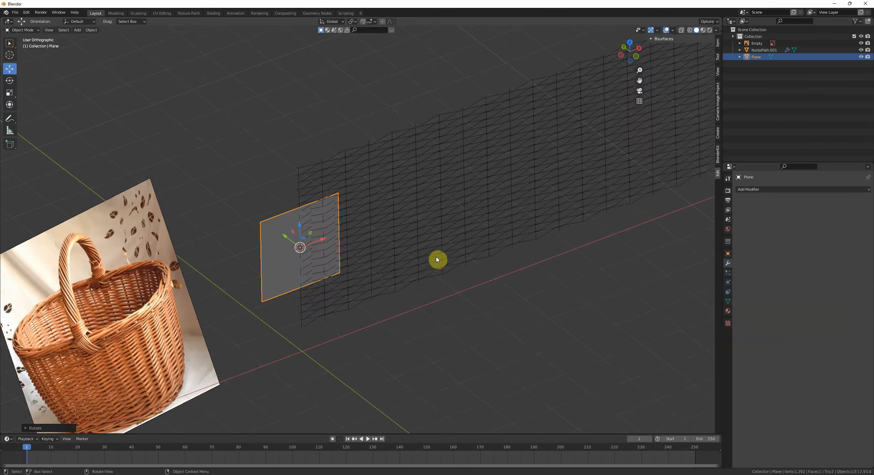
- In front view, move the plane along X so it lies over the start of the wicker grid
key(KP_1)
scroll(437, 261, up, 3)
key(g)
key(x)
click(404, 241)
- Set snapping to Vertex and snap the plane's left edge along X to the wicker grid's left end
shift+middle_drag(390, 236, 447, 260)
scroll(427, 256, up, 4)
key(Tab)
click(248, 218)
scroll(254, 232, down, 4)
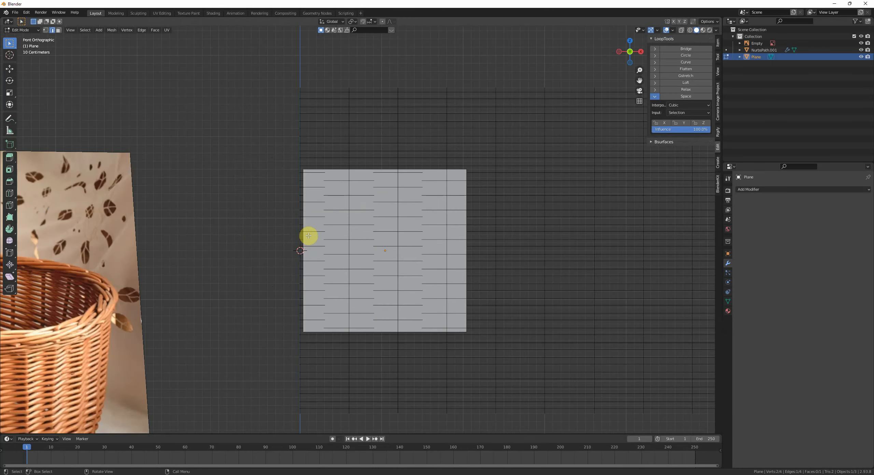
key(g)
key(x)
right_click(293, 245)
click(372, 21)
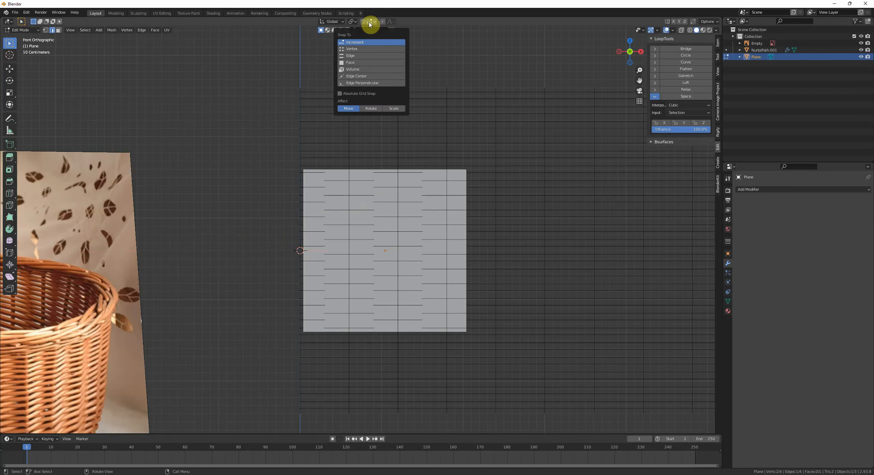
click(357, 48)
key(g)
key(x)
ctrl+click(301, 84)
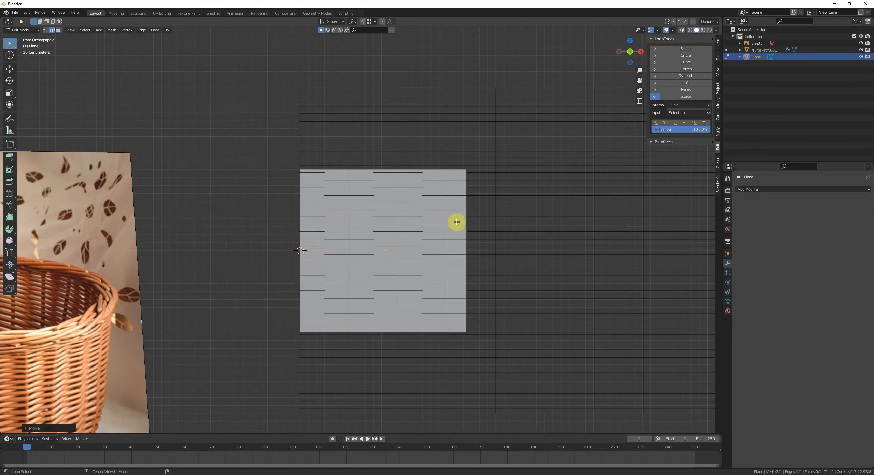
- Extend the plane's right edge along X, snapping it to the far right end of the wicker grid
click(462, 223)
scroll(481, 226, down, 6)
shift+middle_drag(484, 227, 134, 205)
key(g)
key(x)
ctrl+click(397, 156)
- Raise the plane's top edge along Z, snapping it to the top of the wicker grid
scroll(355, 173, down, 2)
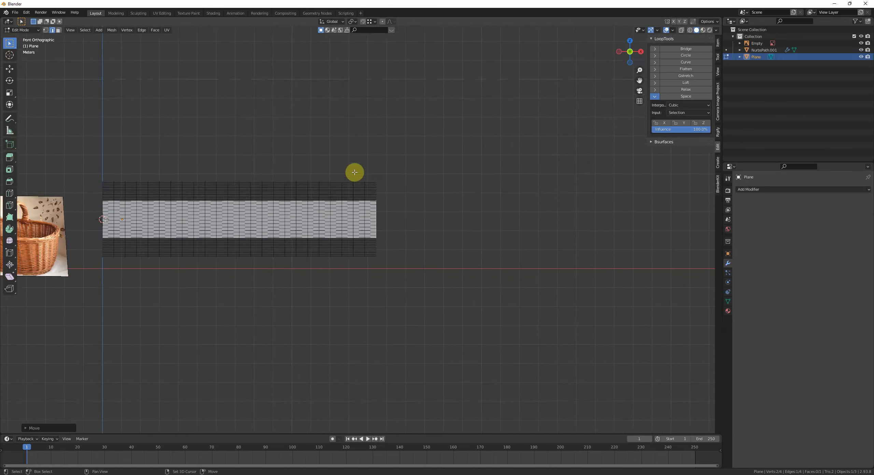
shift+middle_drag(354, 174, 423, 165)
shift+middle_drag(212, 183, 370, 199)
scroll(370, 200, up, 1)
scroll(369, 200, up, 6)
shift+middle_drag(309, 66, 314, 119)
click(329, 188)
key(g)
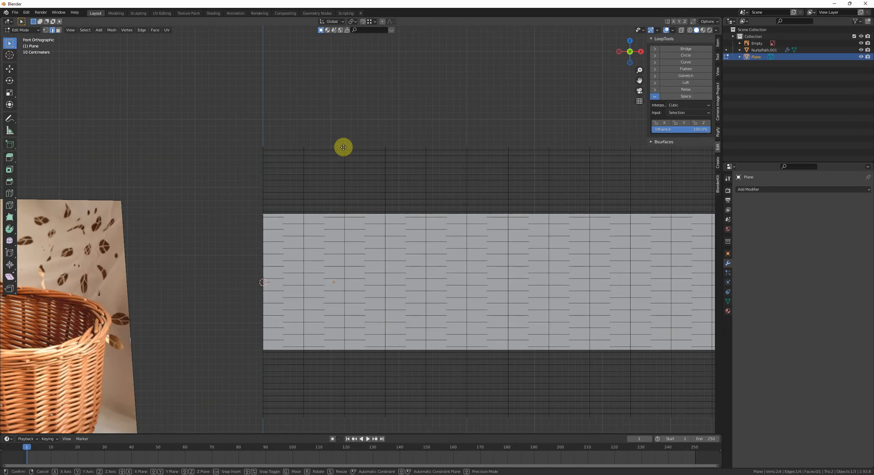
key(z)
ctrl+click(344, 143)
- Lower the plane's bottom edge along Z, snapping it to the bottom of the wicker grid, and deselect everything
scroll(344, 142, down, 2)
shift+middle_drag(430, 379, 350, 236)
click(289, 159)
key(g)
key(z)
ctrl+click(298, 218)
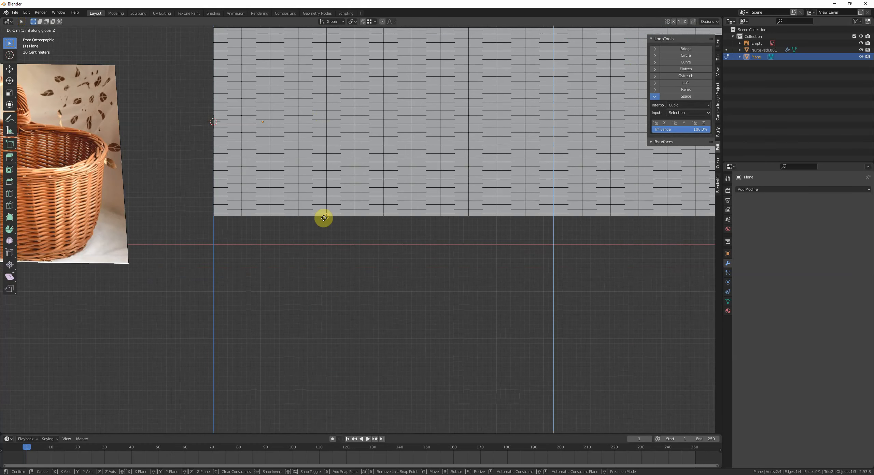
key(alt+a)
- Add three evenly spaced vertical loop cuts across the plane
scroll(320, 203, down, 4)
middle_drag(320, 203, 413, 221)
key(ctrl+r)
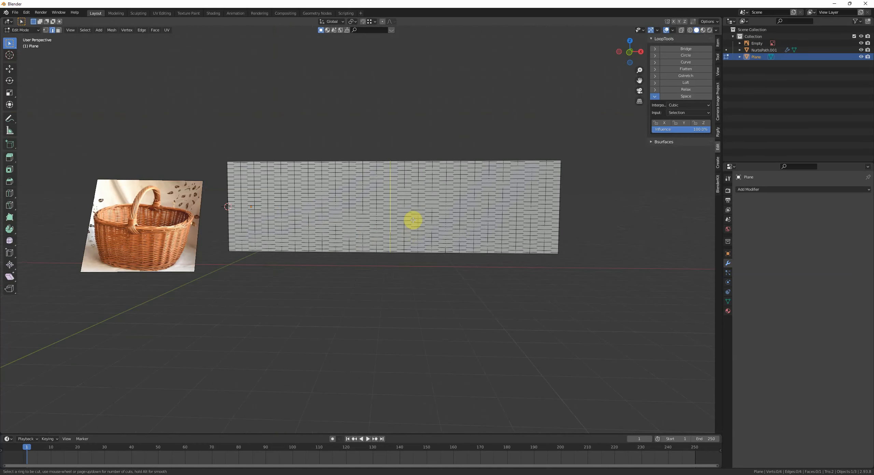
click(404, 166)
right_click(403, 166)
- Isolate the plane in Object Mode and add a Subdivision modifier at level 2 set to Simple
key(Tab)
key(shift+h)
middle_drag(404, 165, 417, 170)
key(ctrl+2)
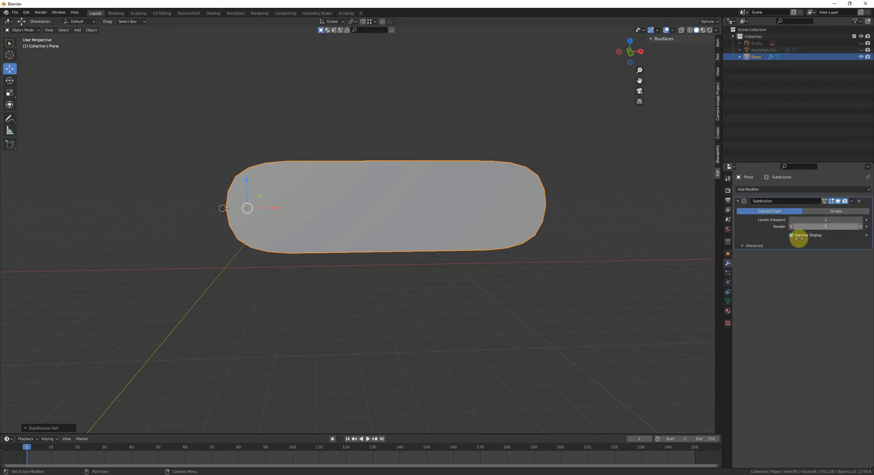
click(842, 213)
- Convert the subdivided plane to a mesh, unhide the other objects and inspect its topology in Edit Mode
key(q)
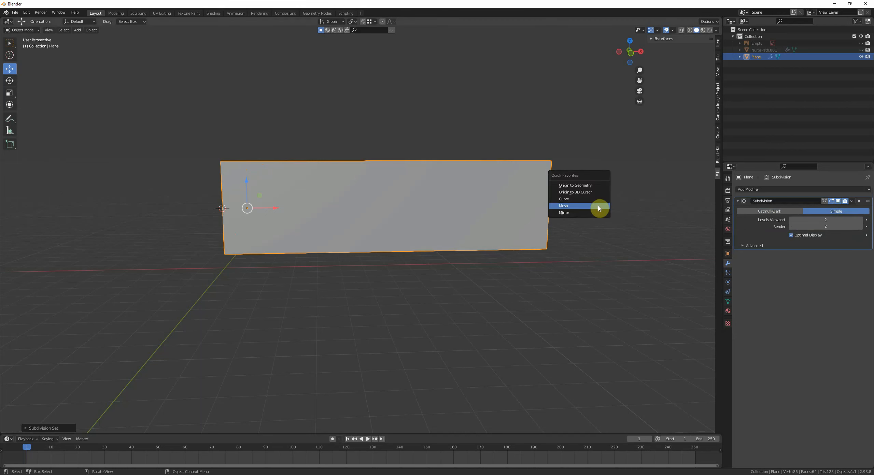
click(599, 207)
key(Tab)
key(Tab)
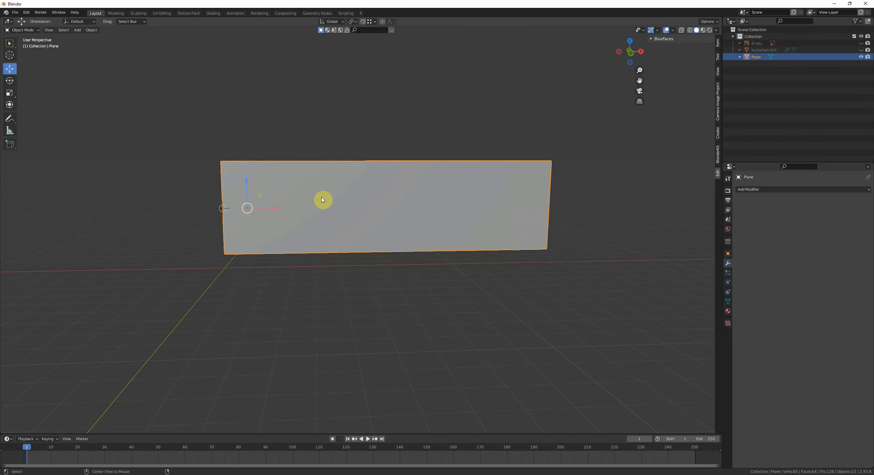
key(alt+h)
key(alt+a)
click(317, 185)
click(317, 185)
key(Tab)
middle_drag(317, 179, 363, 212)
key(a)
key(Tab)
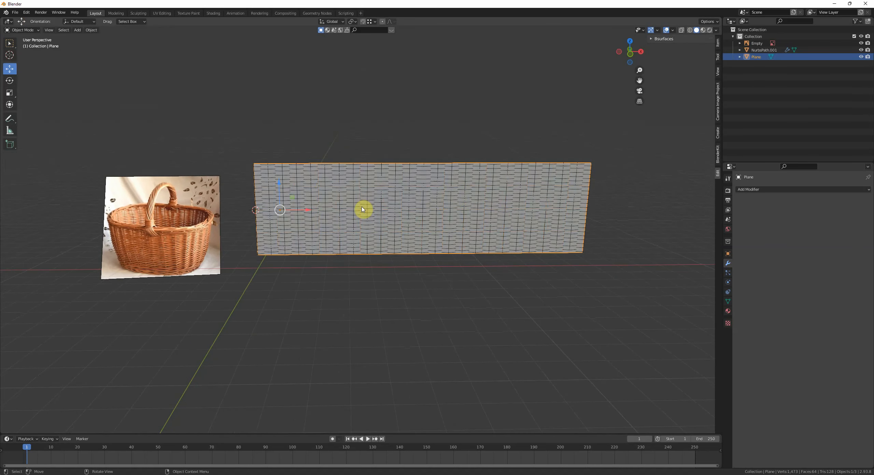
- Undo the unhiding and the mesh conversion, going back to the plane's editable Subdivision modifier
key(ctrl+z)
key(ctrl+z)
key(ctrl+z)
key(ctrl+z)
key(ctrl+z)
key(ctrl+z)
key(ctrl+z)
key(ctrl+z)
key(ctrl+z)
key(ctrl+z)
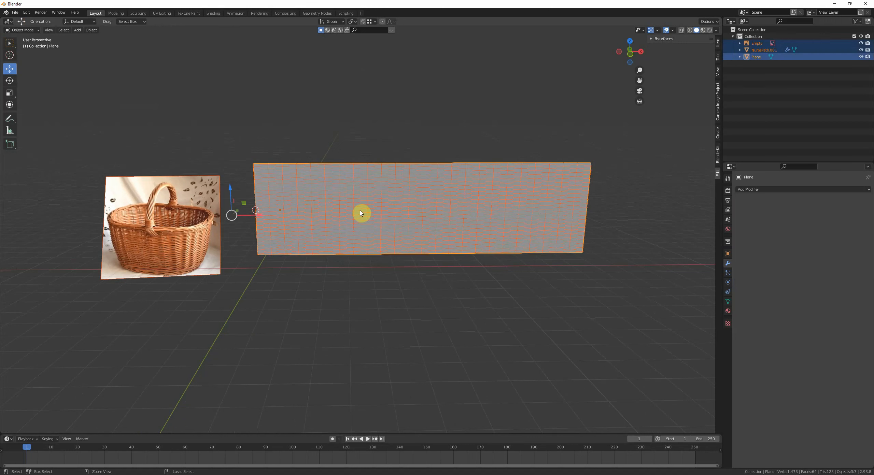
key(ctrl+z)
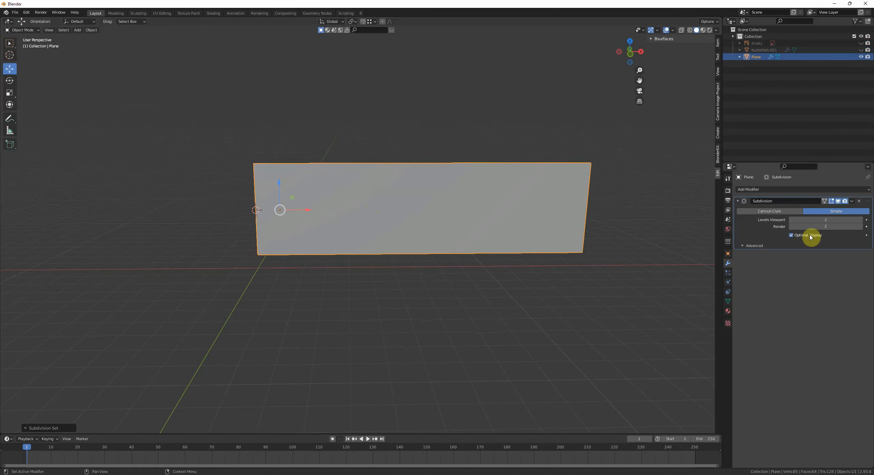
- Raise the Subdivision viewport and render levels to 3 and convert the plane to a mesh
click(861, 221)
click(861, 227)
key(q)
click(476, 187)
key(Tab)
middle_drag(475, 187, 446, 193)
key(Tab)
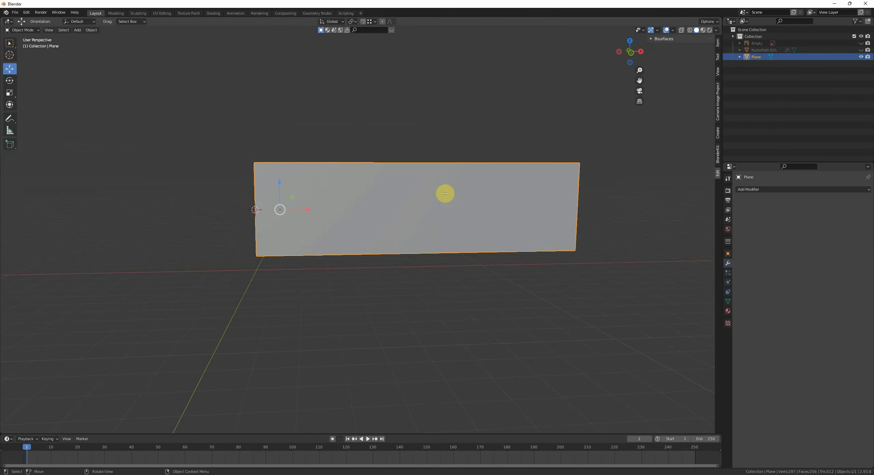
- Unhide all objects and rename the subdivided plane wrapBase
key(alt+h)
key(alt+a)
click(258, 169)
click(268, 176)
shift+middle_drag(269, 178, 293, 186)
double_click(758, 60)
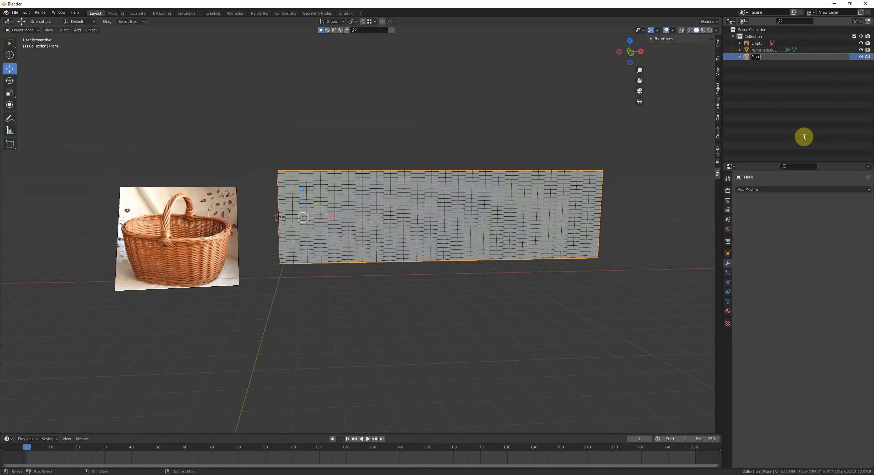
- Select the arrayed wicker grid and rename it wicker
click(388, 204)
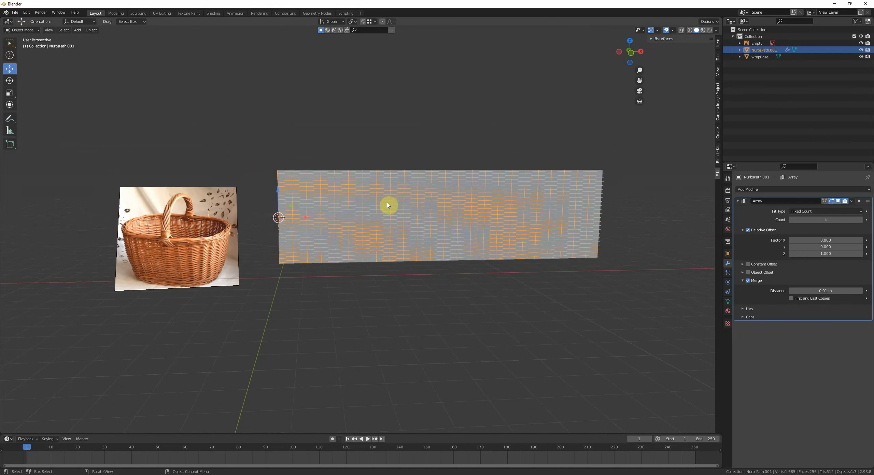
double_click(765, 50)
text(wicker)
key(Return)
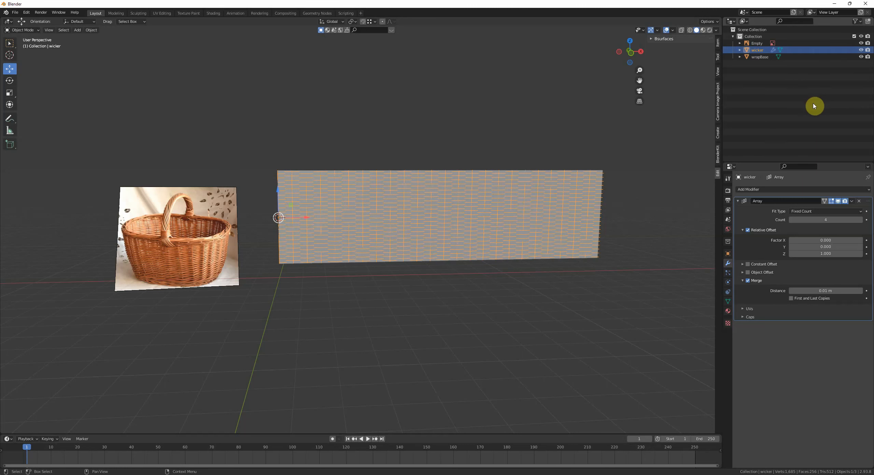
- Add a Surface Deform modifier to the wicker object, target wrapBase and bind it
middle_drag(400, 208, 384, 221)
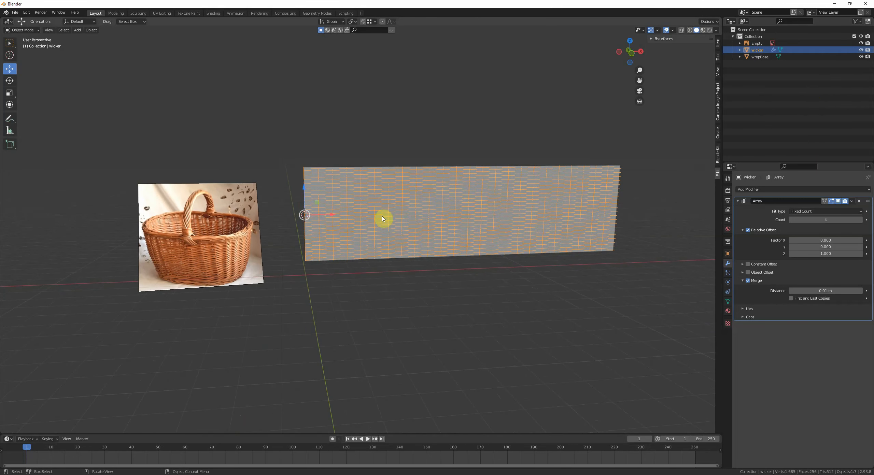
click(737, 201)
middle_drag(594, 216, 617, 214)
click(780, 189)
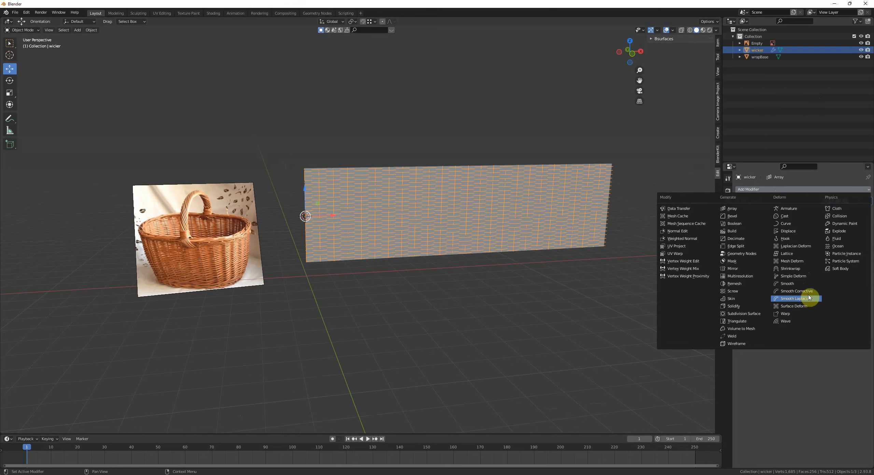
click(802, 306)
middle_drag(497, 279, 515, 287)
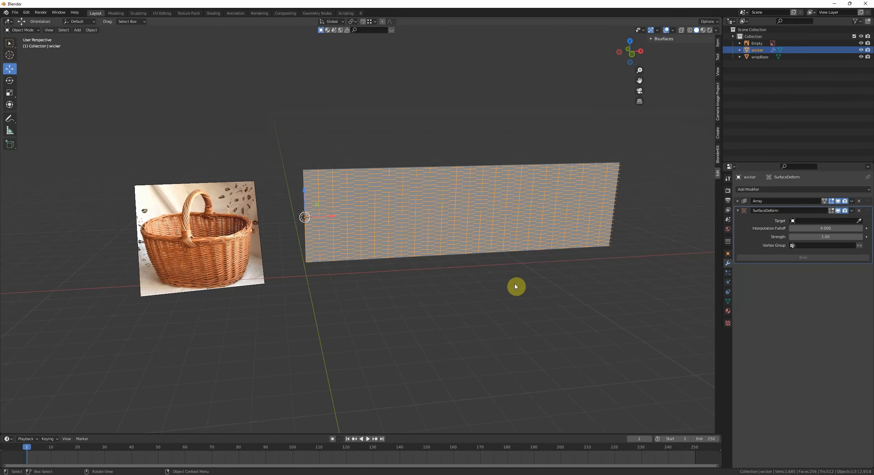
click(859, 220)
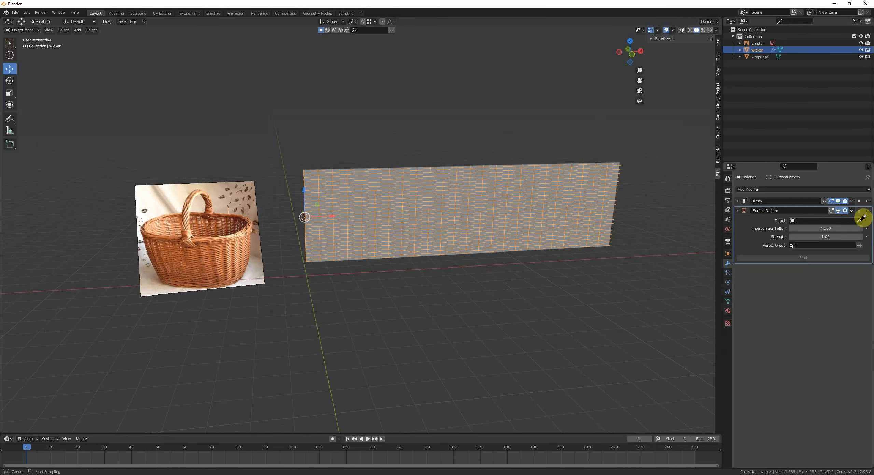
click(622, 160)
click(792, 257)
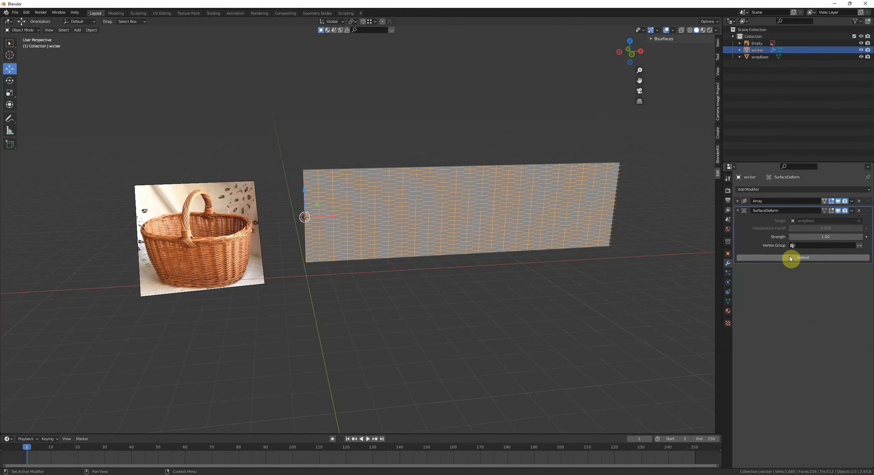
- Add a Simple Deform modifier to wrapBase and set it to Bend
click(537, 206)
shift+middle_drag(535, 204, 542, 230)
click(762, 190)
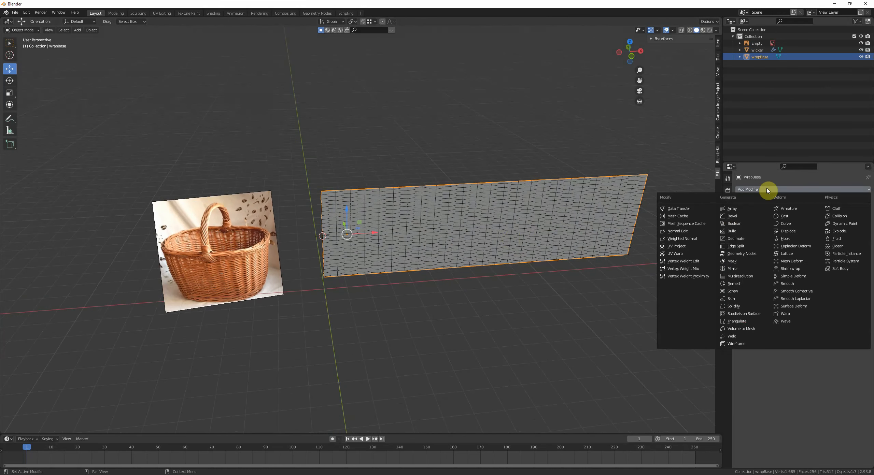
click(799, 277)
middle_drag(680, 253, 716, 248)
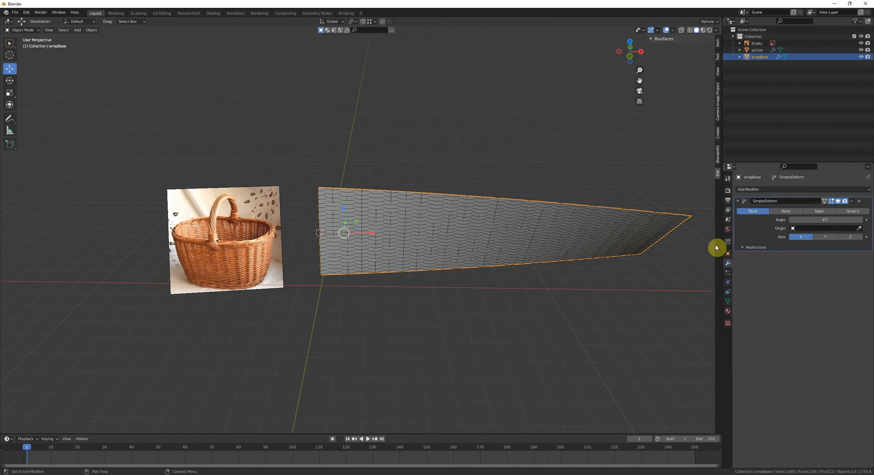
click(784, 212)
- Compare wrapBase's bend on the X, Y and Z axes, leaving the axis set to X
middle_drag(607, 205, 363, 99)
click(803, 237)
click(825, 237)
click(851, 238)
click(825, 237)
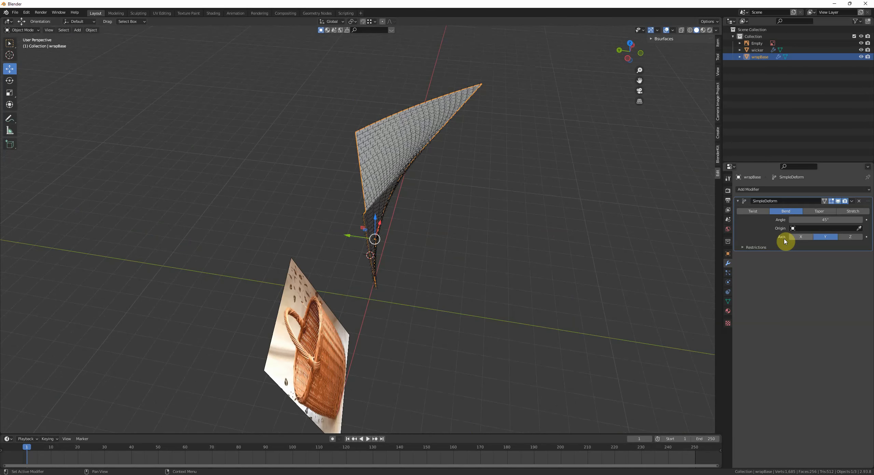
click(797, 238)
middle_drag(603, 220, 445, 185)
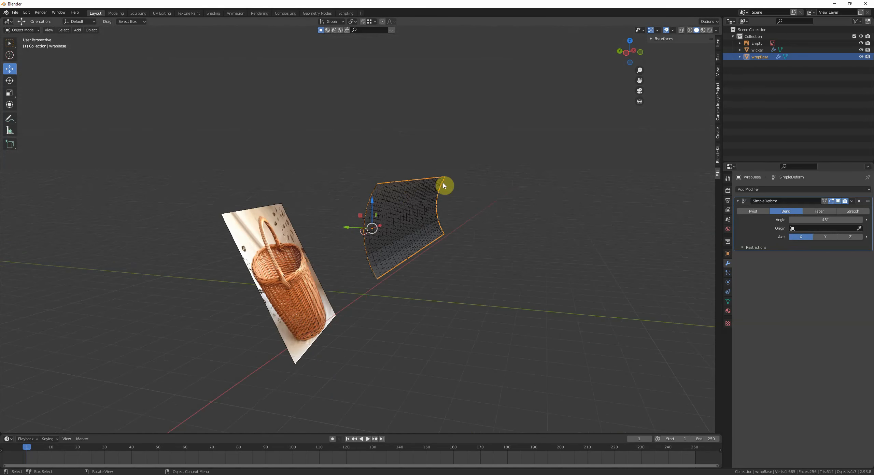
- Compare wrapBase's bend on the Z and Y axes, leaving the axis set to Y
click(850, 237)
middle_drag(580, 246, 288, 192)
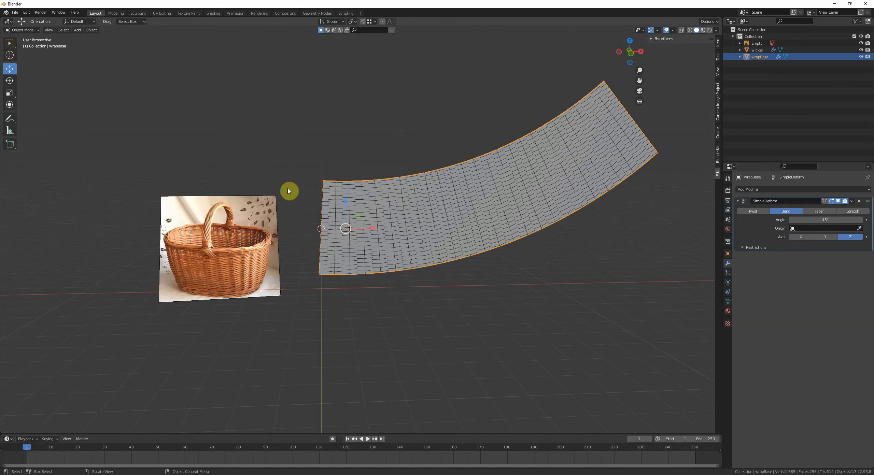
click(829, 237)
middle_drag(514, 244, 481, 245)
middle_drag(737, 239, 737, 239)
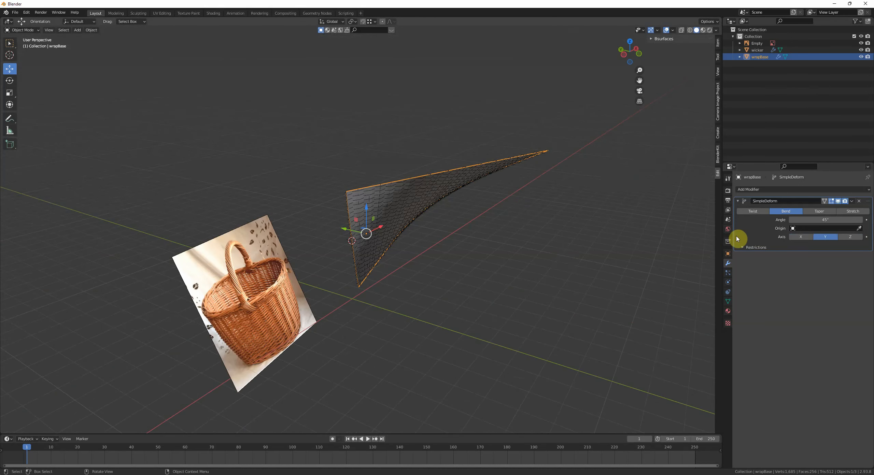
middle_drag(480, 222, 428, 197)
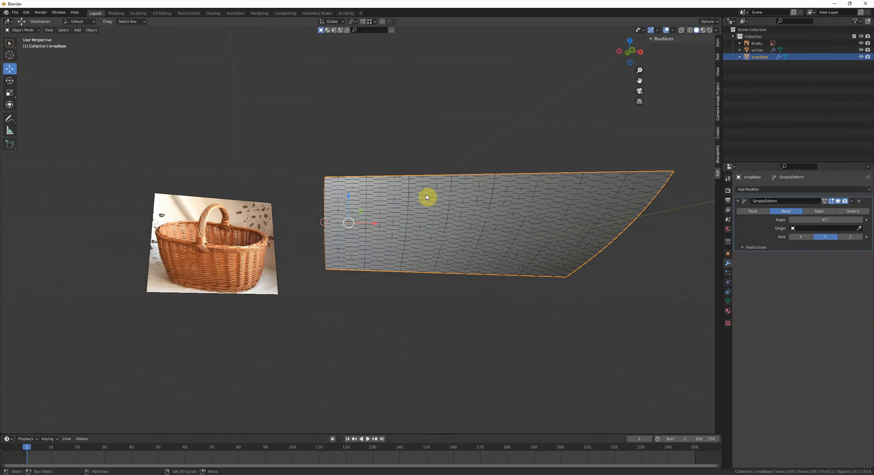
- Turn off the viewport display of wrapBase's Simple Deform modifier and of wicker's Surface Deform modifier
click(838, 201)
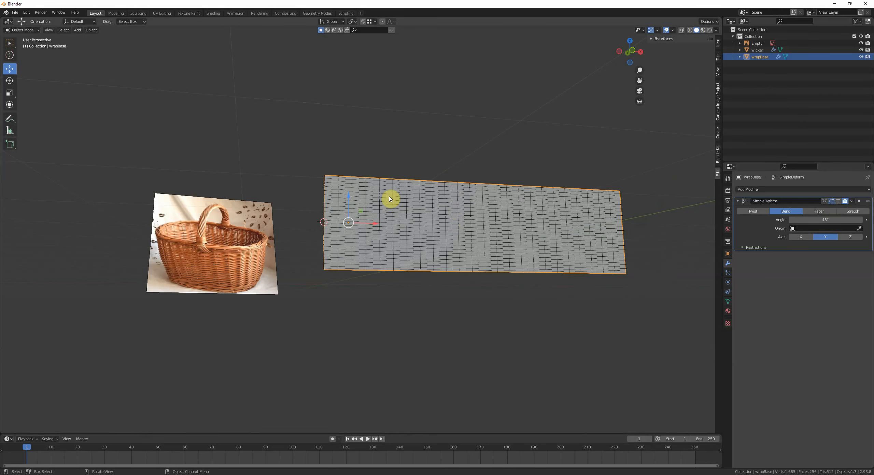
click(497, 222)
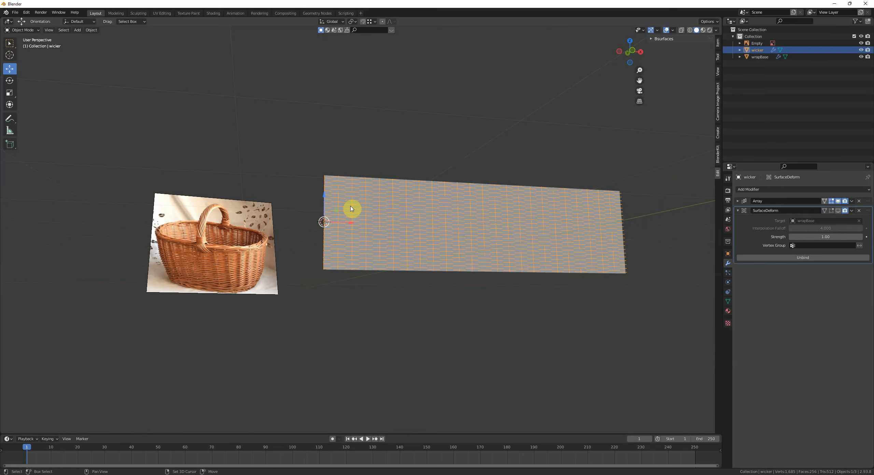
middle_drag(352, 209, 369, 226)
- Set wrapBase's origin to the 3D cursor
click(355, 213)
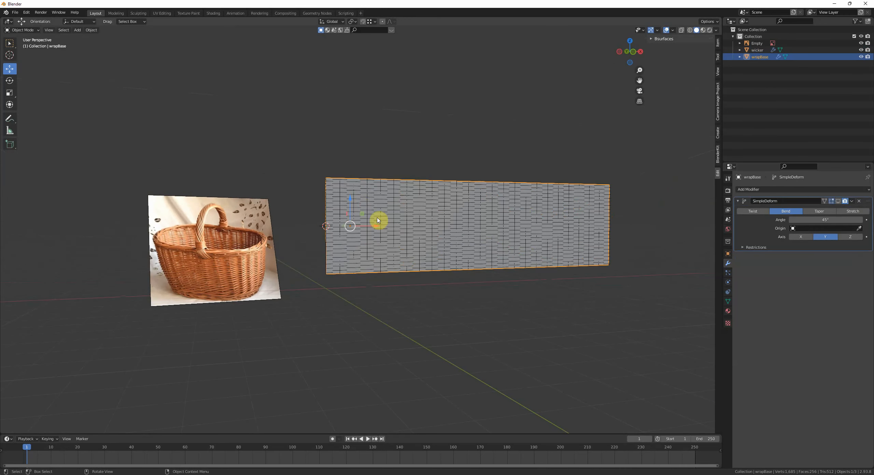
key(q)
click(403, 215)
- Put wicker and wrapBase into Edit Mode together and set the transform pivot point to 3D Cursor
click(354, 215)
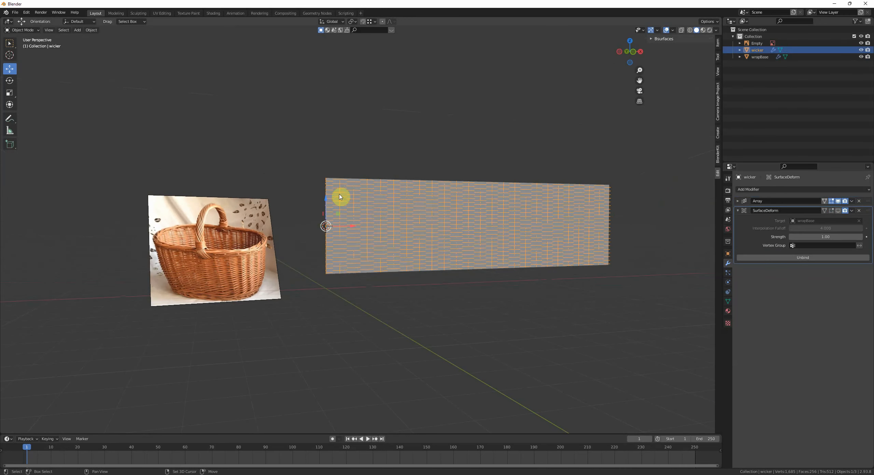
shift+click(334, 206)
middle_drag(333, 208, 430, 229)
key(Tab)
click(352, 21)
click(362, 36)
click(10, 69)
- Rotate both meshes 90° about the global X axis in Edit Mode and return to Object Mode
middle_drag(333, 225, 440, 260)
scroll(347, 238, up, 3)
key(q)
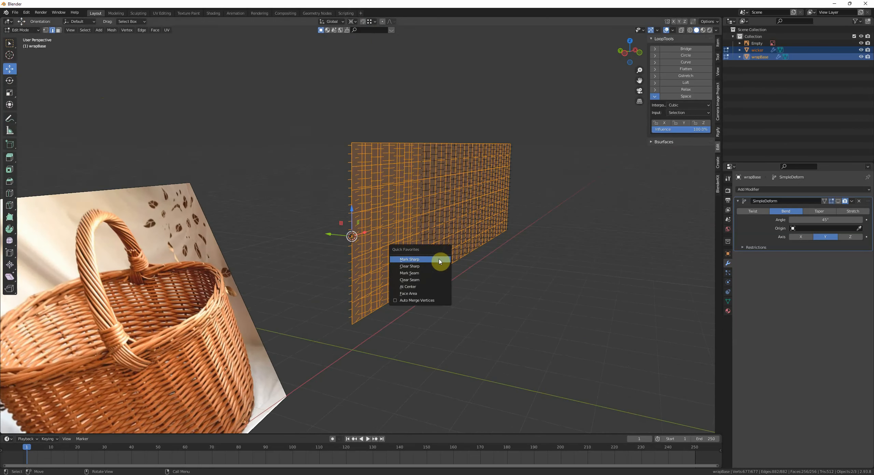
key(KP_4)
key(KP_4)
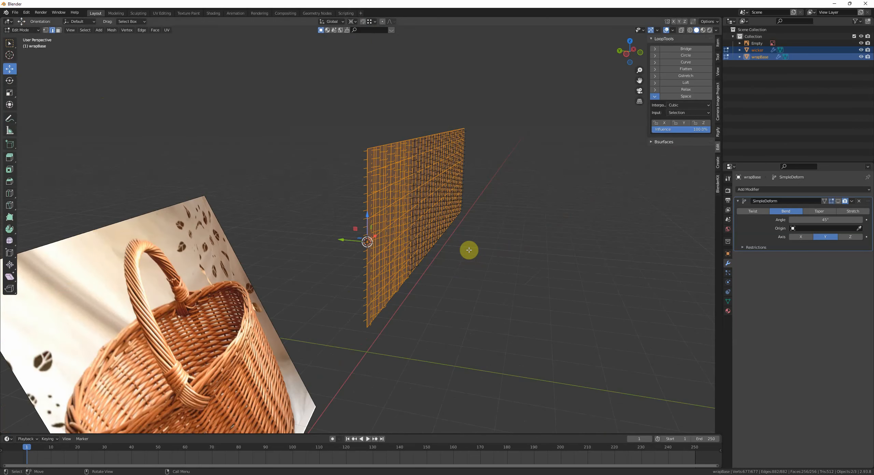
middle_drag(469, 250, 497, 261)
key(s)
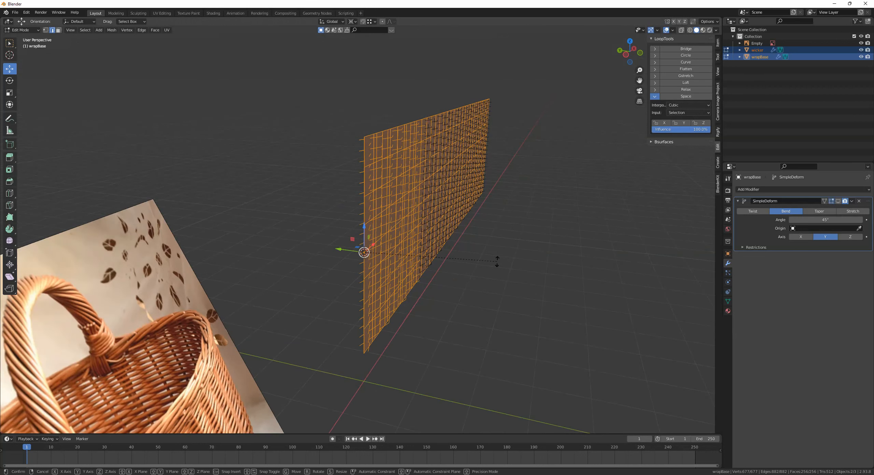
text(rx990)
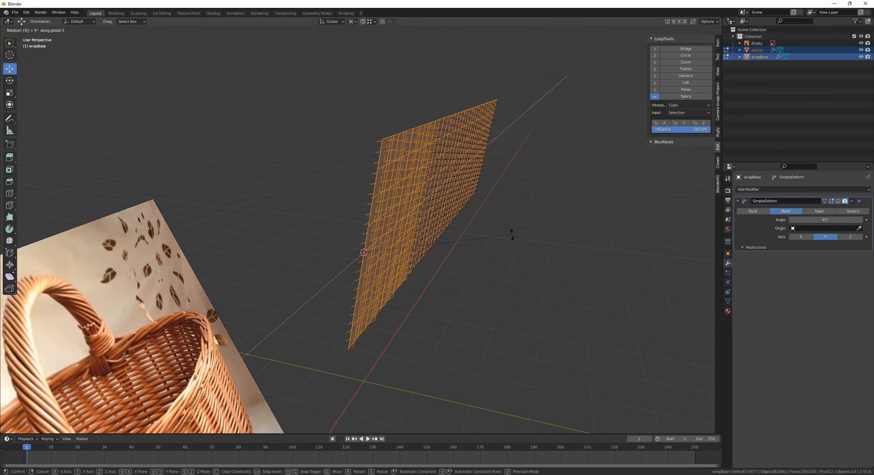
click(511, 234)
key(Tab)
- Turn wrapBase's Simple Deform viewport display back on and set its bend axis to Z
middle_drag(511, 235, 552, 248)
click(370, 281)
click(838, 202)
scroll(571, 242, down, 3)
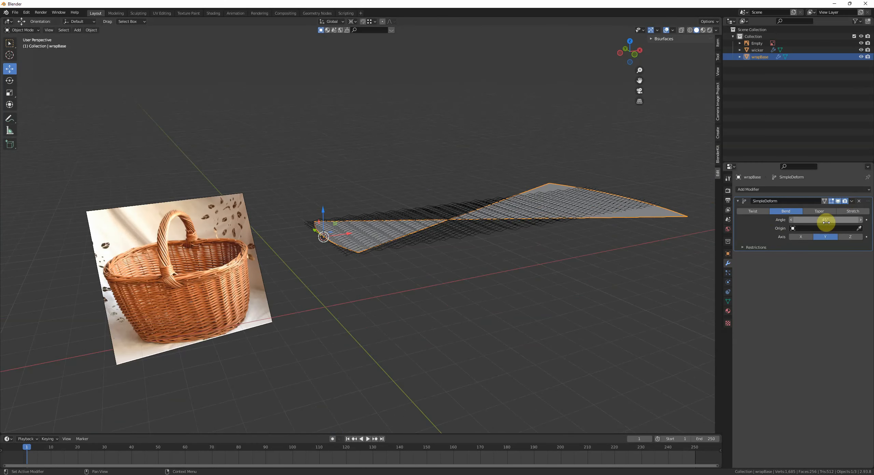
click(806, 238)
click(861, 239)
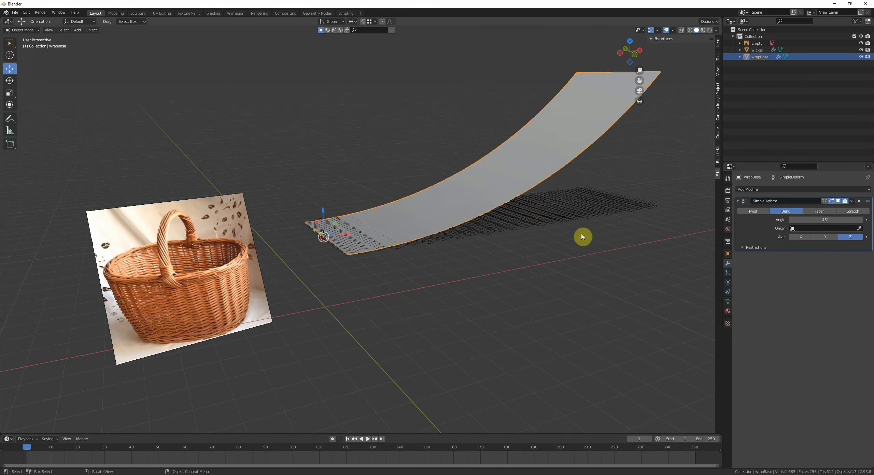
middle_drag(582, 235, 531, 217)
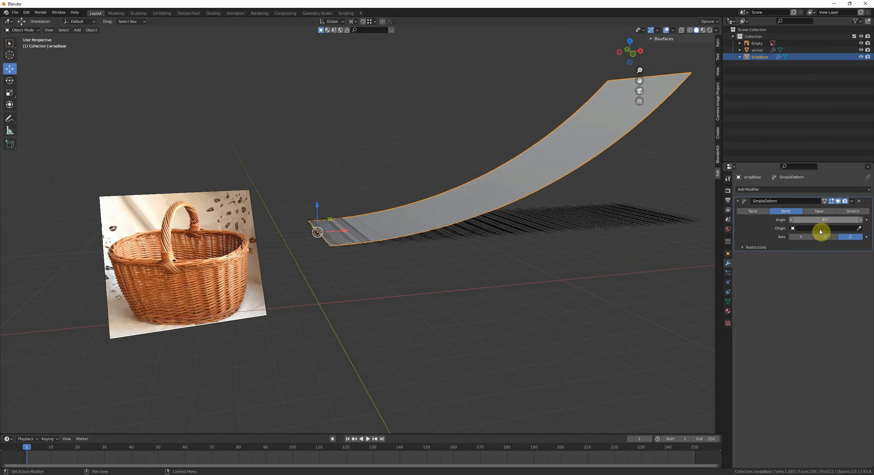
drag(823, 220, 782, 220)
right_click(857, 220)
- Turn off wrapBase's Simple Deform viewport display and rotate wicker and wrapBase together 90° about the global X axis in Object Mode
click(839, 201)
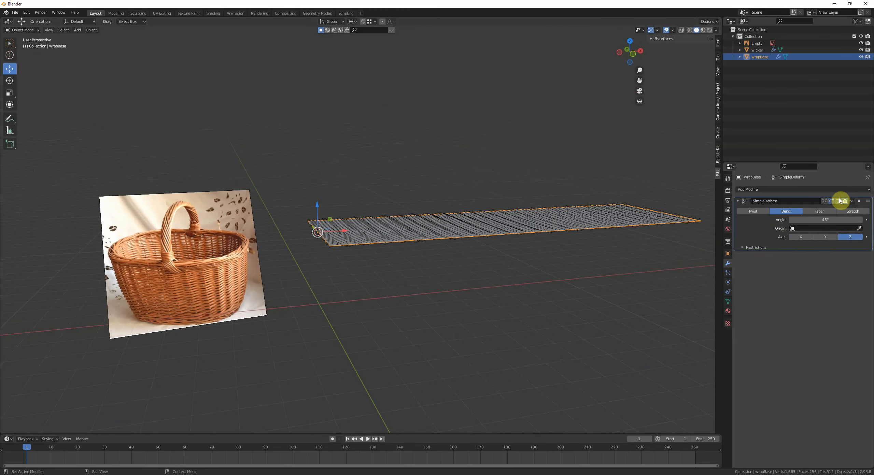
middle_drag(450, 189, 492, 196)
shift+click(440, 227)
text(rx)
text(-90)
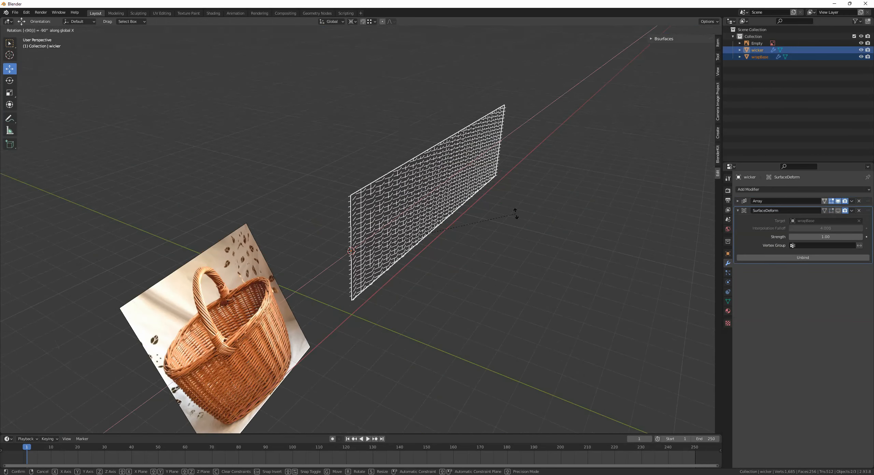
key(Escape)
text(rx90)
key(Return)
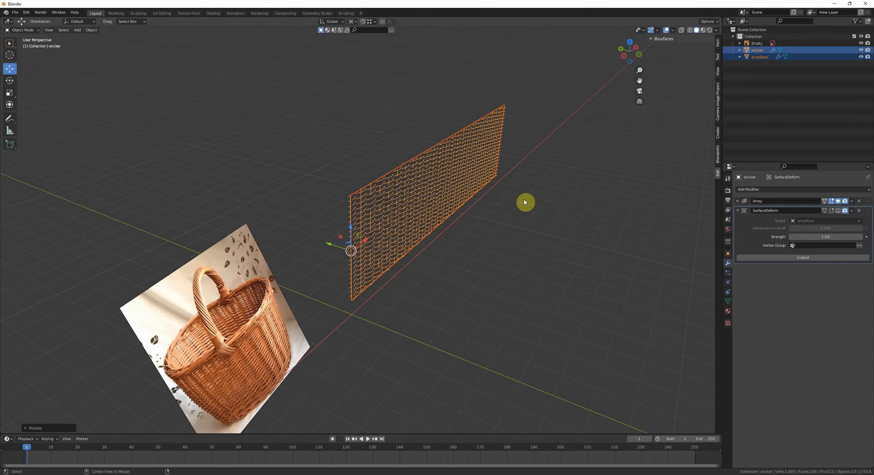
click(525, 202)
- Turn wicker's Surface Deform viewport display back on, then unbind it and bind it to wrapBase again
middle_drag(516, 263, 441, 226)
click(401, 196)
scroll(401, 197, down, 2)
click(398, 213)
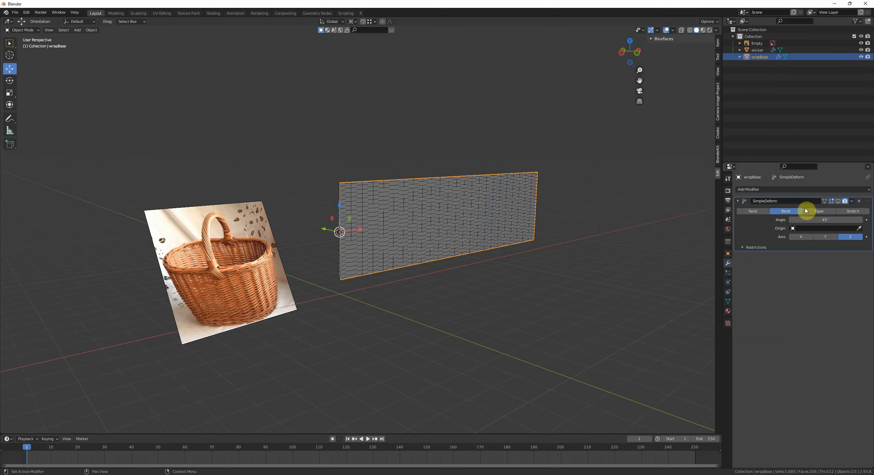
middle_drag(571, 239, 576, 229)
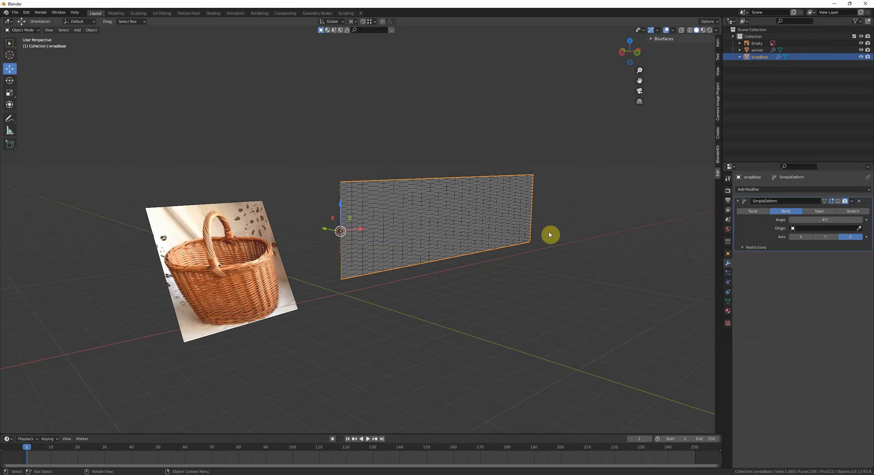
click(486, 207)
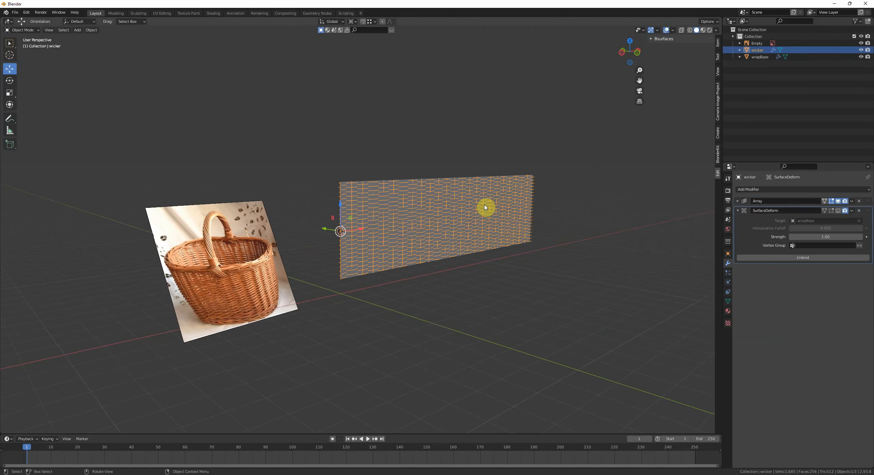
click(838, 210)
click(835, 257)
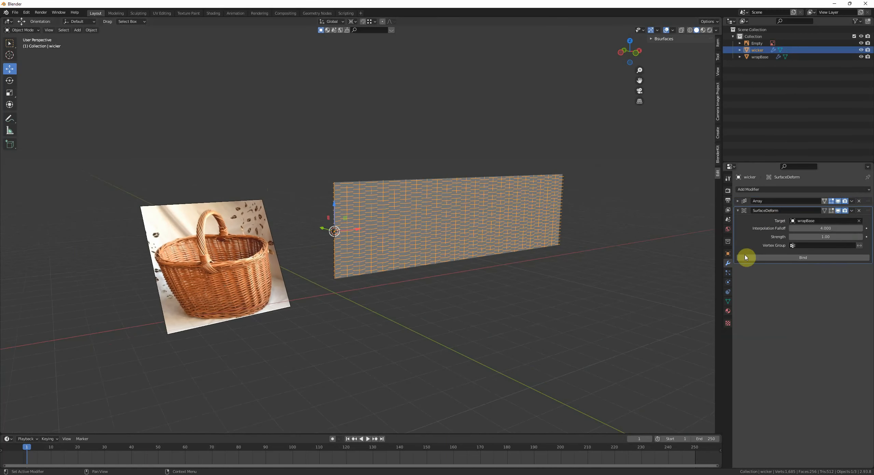
middle_drag(429, 232, 377, 223)
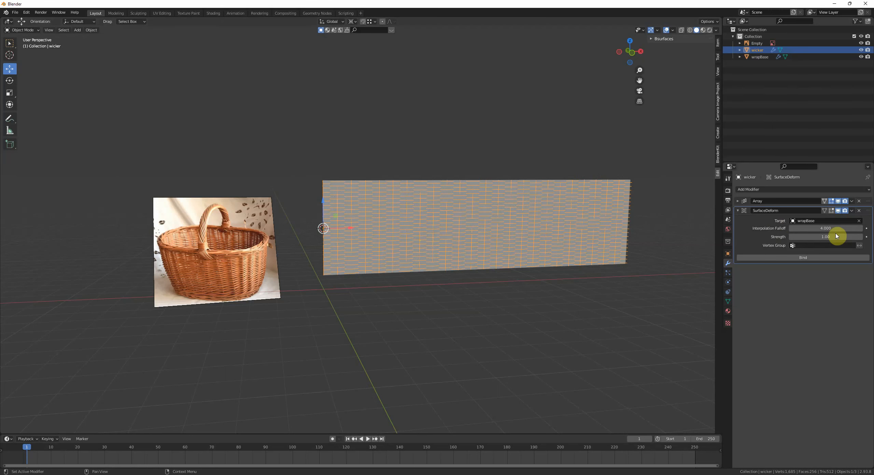
middle_drag(642, 216, 628, 218)
click(835, 259)
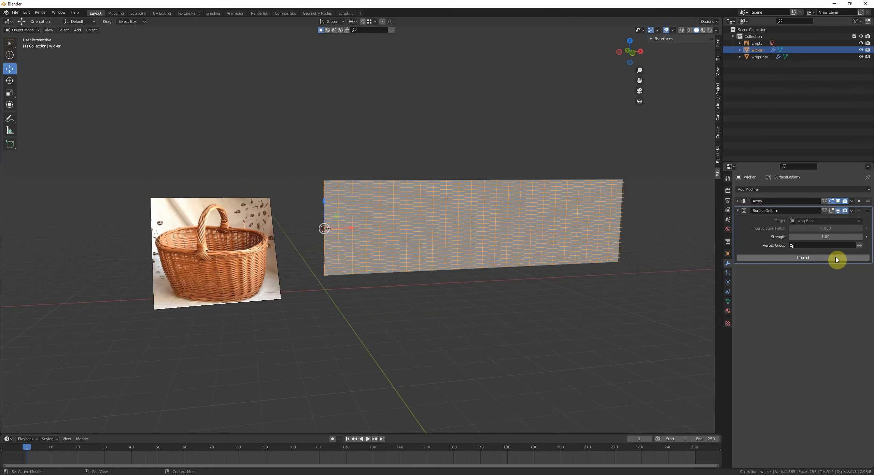
- Turn wrapBase's Simple Deform viewport display back on and set its bend angle to -360°
middle_drag(480, 254, 486, 260)
click(531, 226)
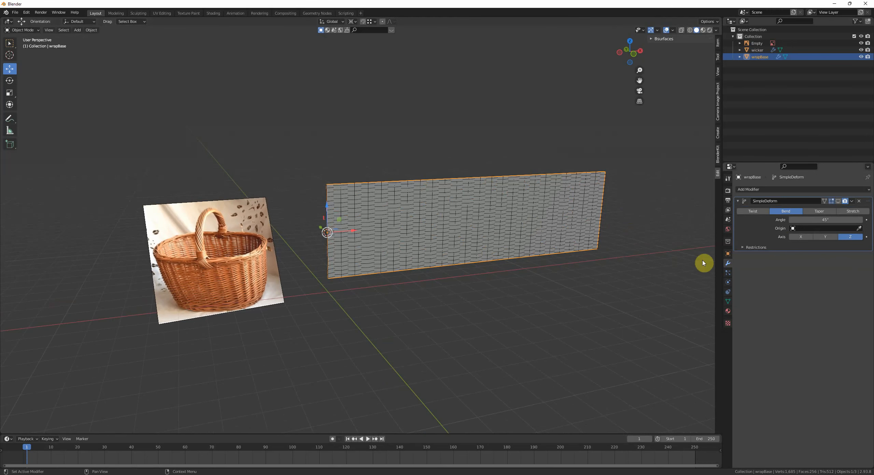
click(840, 205)
middle_drag(563, 267, 417, 185)
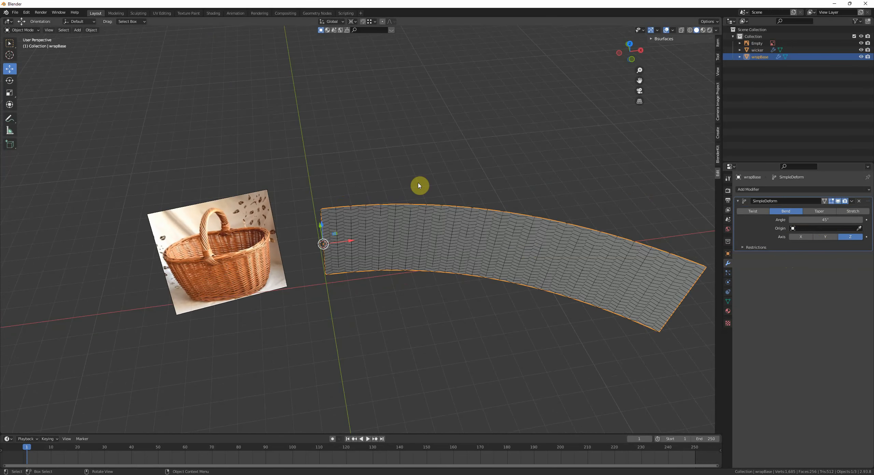
click(830, 221)
text(-360)
key(Return)
- Compare the rolled-up cylinder's shape with the basket in the reference photo
middle_drag(662, 202, 429, 208)
click(430, 208)
middle_drag(504, 253, 433, 258)
scroll(433, 257, up, 3)
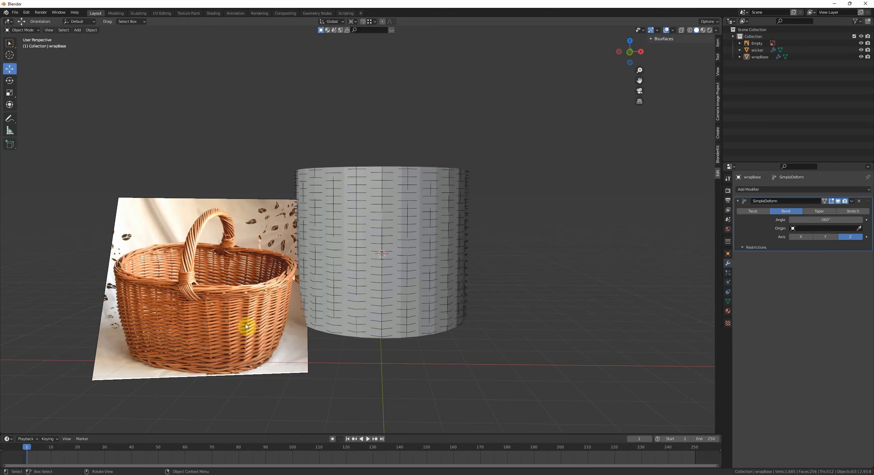
middle_drag(241, 307, 439, 225)
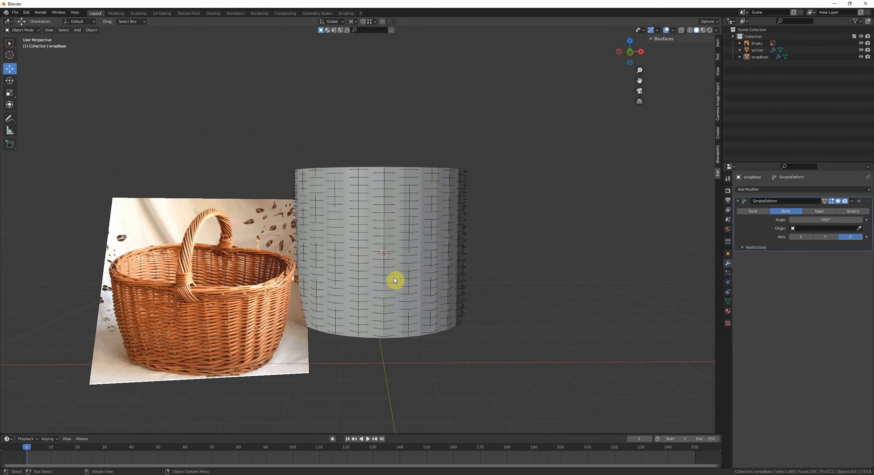
middle_drag(508, 229, 533, 309)
middle_drag(446, 270, 465, 300)
- Inspect how the wicker grid wraps around the cylinder, selecting wicker and wrapBase in turn
click(394, 236)
middle_drag(393, 233, 382, 222)
click(356, 245)
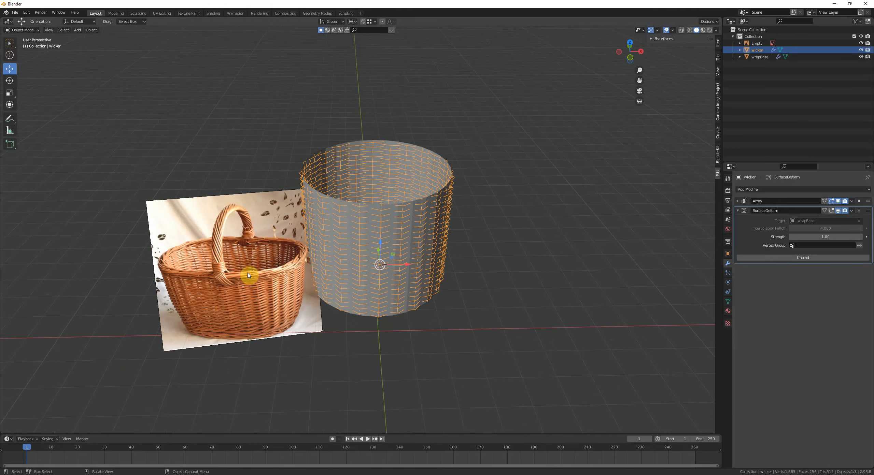
shift+middle_drag(282, 274, 278, 284)
key(alt+a)
middle_drag(395, 265, 390, 244)
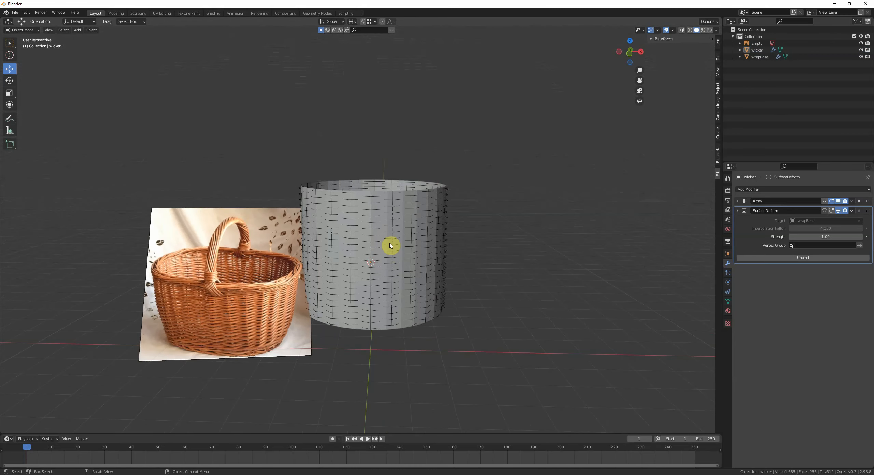
click(373, 204)
click(459, 254)
middle_drag(459, 253, 467, 248)
scroll(467, 248, up, 3)
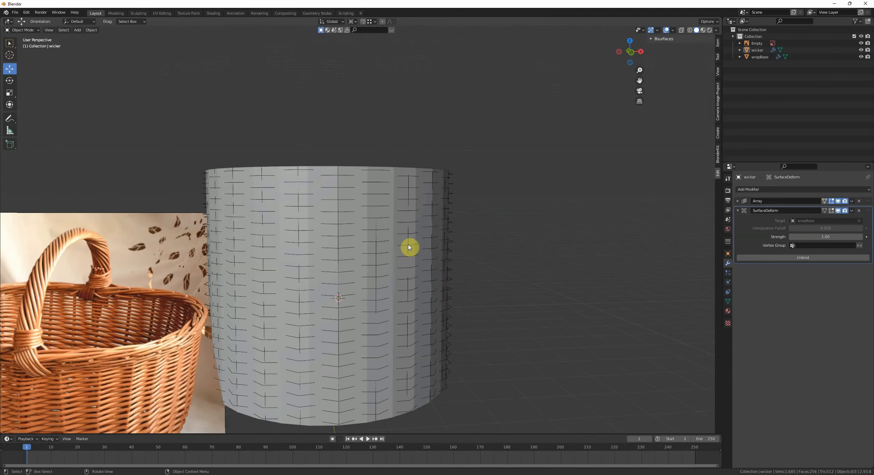
click(339, 201)
middle_drag(339, 203, 369, 223)
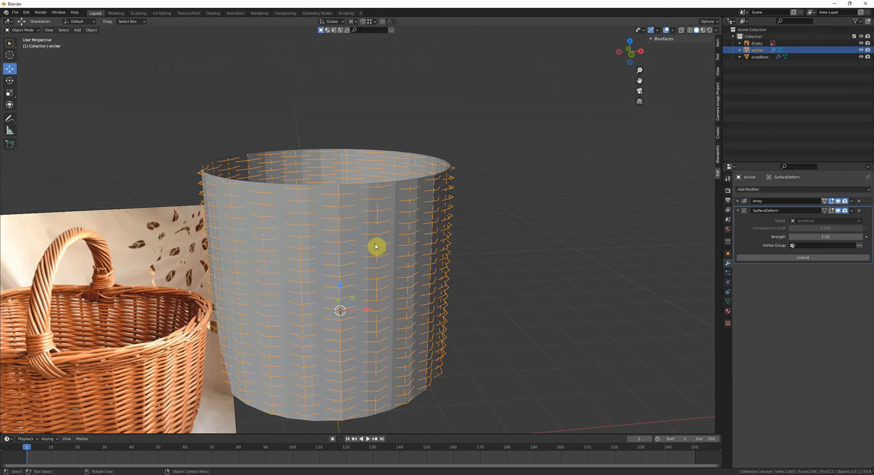
click(357, 203)
mouse_move(425, 269)
middle_down()
mouse_move(439, 256)
mouse_move(430, 272)
middle_up()
scroll(439, 261, down, 2)
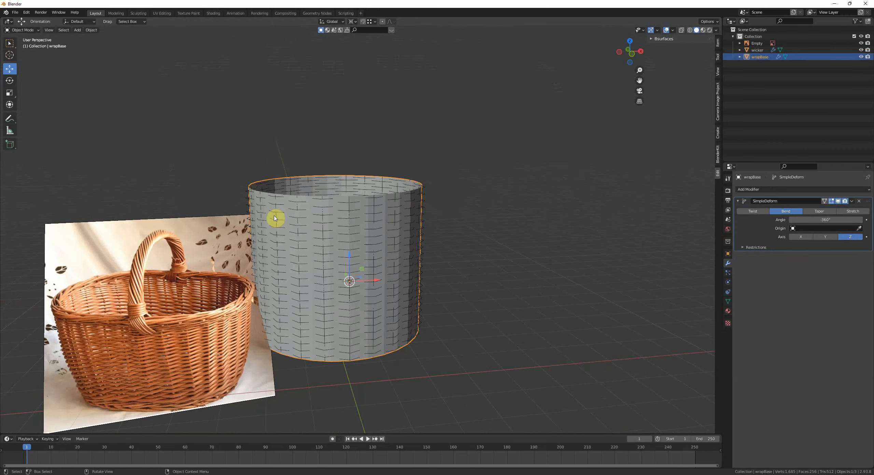
- Add a lattice and move it along the Y axis to about the middle of the cylinder
middle_drag(275, 219, 423, 227)
key(shift+a)
mouse_move(423, 228)
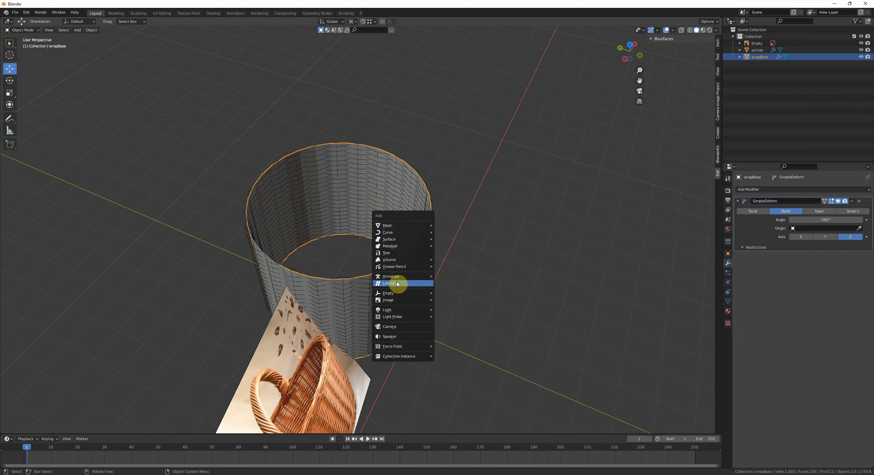
click(398, 284)
scroll(458, 275, down, 2)
middle_drag(458, 276, 466, 284)
key(g)
key(y)
click(466, 284)
- Set the transform pivot to Median Point and scale the lattice up uniformly until it encloses the cylinder's outline in top view
key(KP_7)
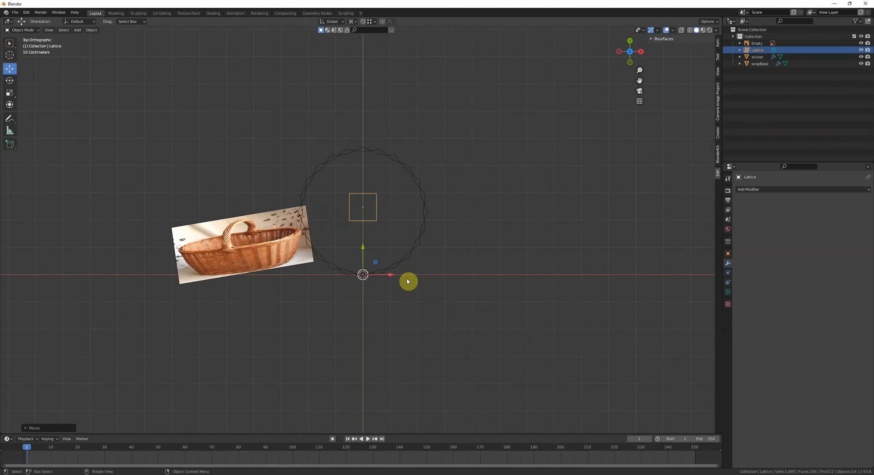
click(353, 21)
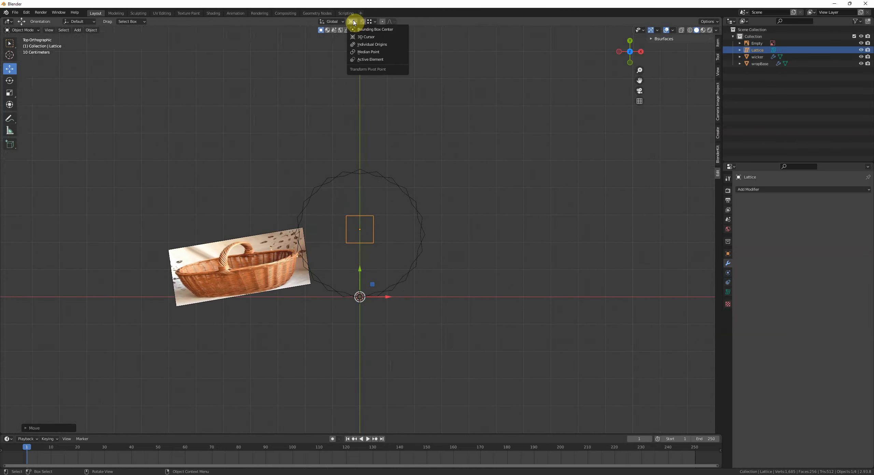
click(362, 52)
scroll(382, 95, up, 3)
key(s)
click(671, 183)
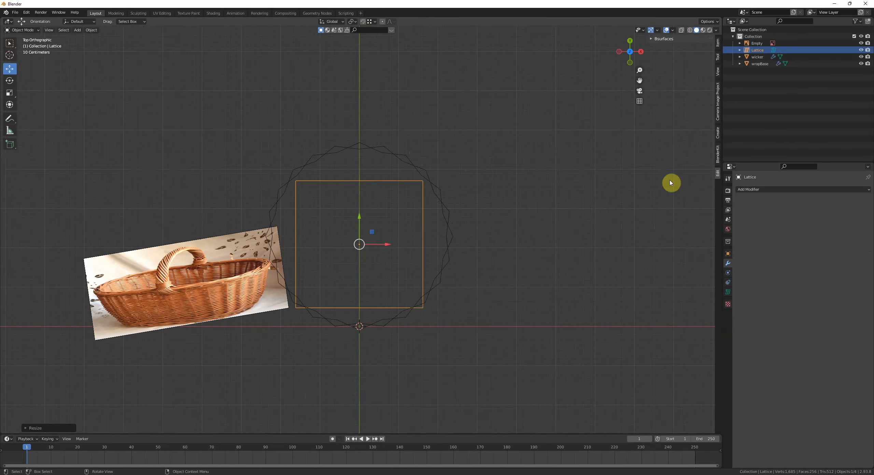
key(s)
click(511, 219)
- Move the lattice along the Y axis to centre it around the cylinder
key(g)
key(y)
click(497, 210)
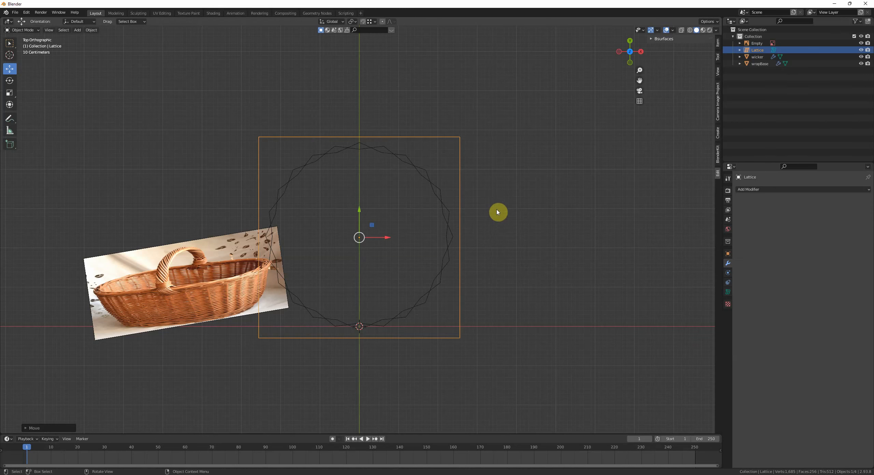
- Scale the lattice along Z and then along Y so it fits just outside the cylinder
key(KP_1)
key(s)
key(z)
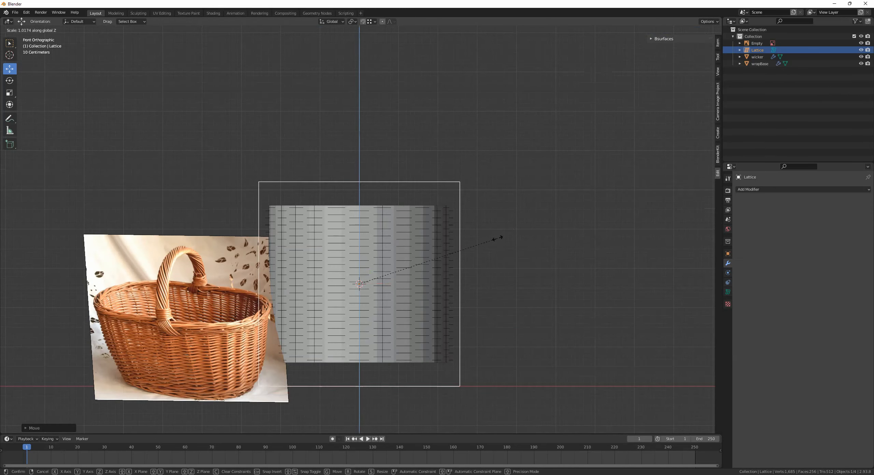
key(Return)
key(KP_3)
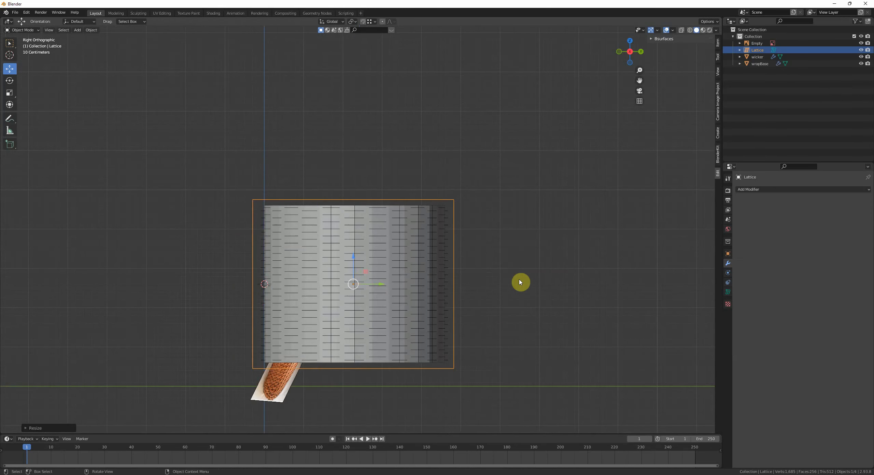
key(s)
key(y)
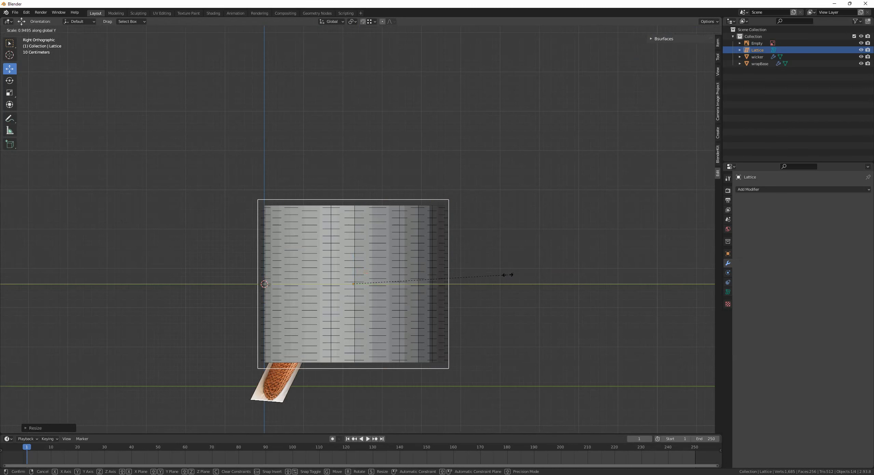
click(508, 276)
- Set the lattice resolution to U 5, V 4 and W 4
key(KP_1)
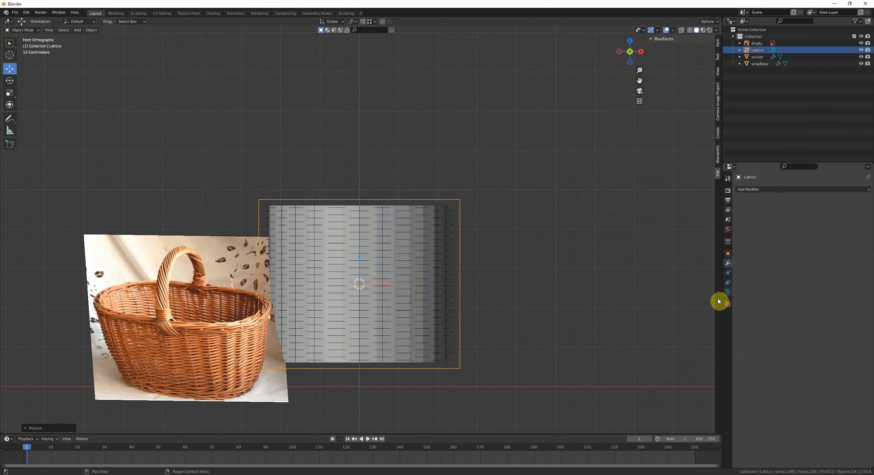
click(728, 292)
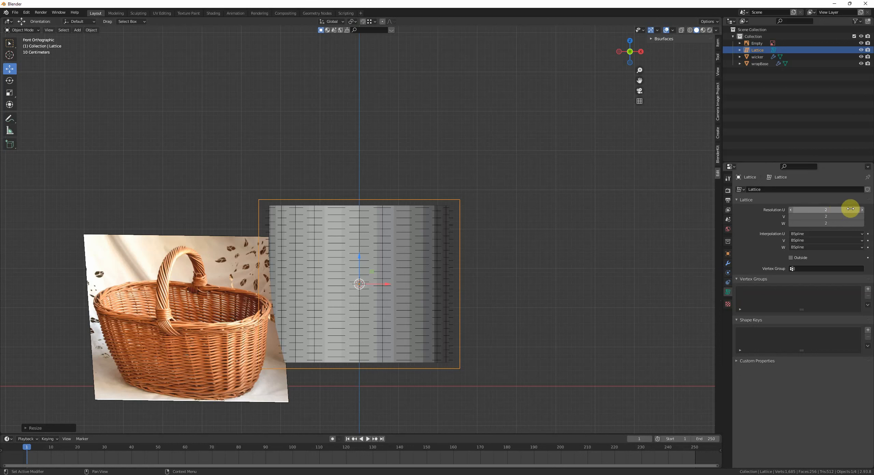
click(861, 210)
click(862, 211)
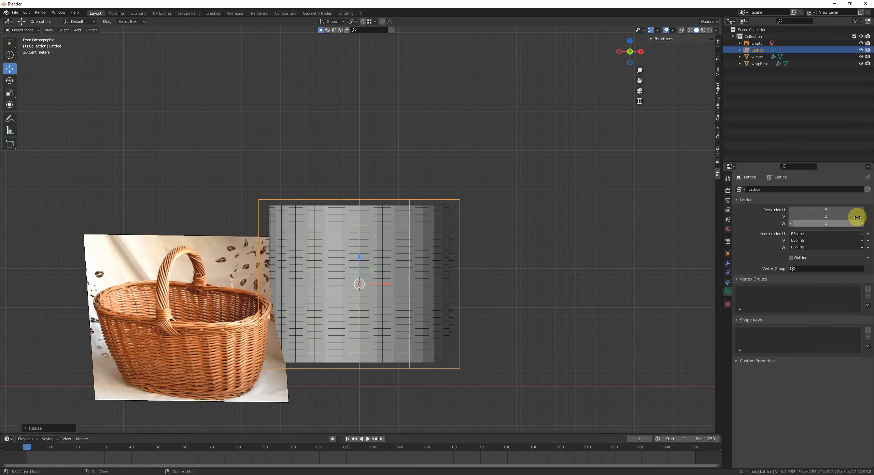
click(861, 217)
click(861, 217)
middle_drag(682, 231, 521, 241)
key(KP_1)
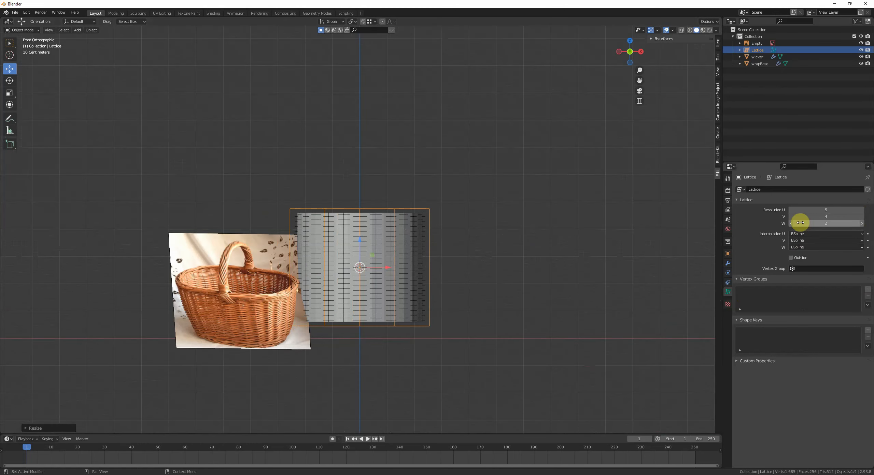
click(863, 223)
- Add a Lattice modifier to wrapBase and assign the lattice as its object
middle_drag(618, 228, 502, 260)
click(422, 272)
scroll(459, 272, up, 2)
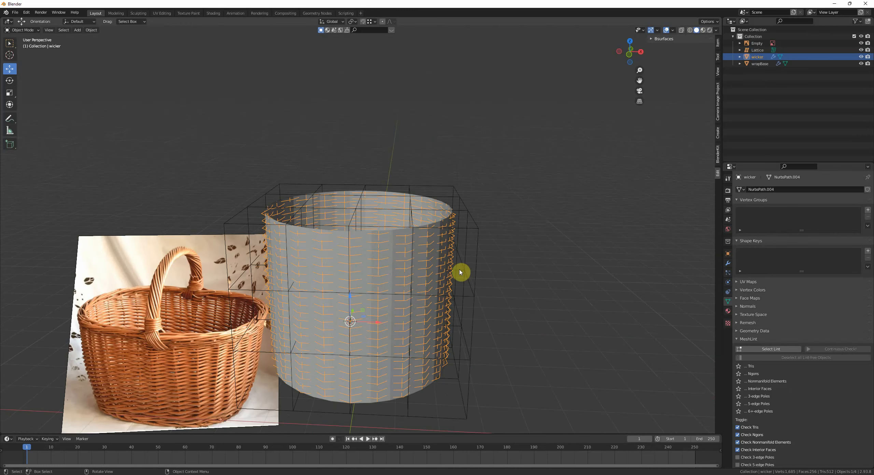
click(426, 263)
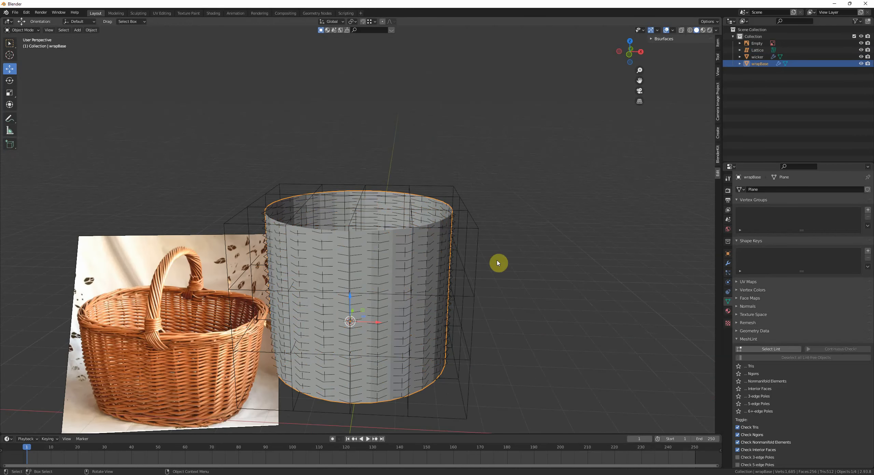
click(727, 263)
click(748, 190)
click(784, 254)
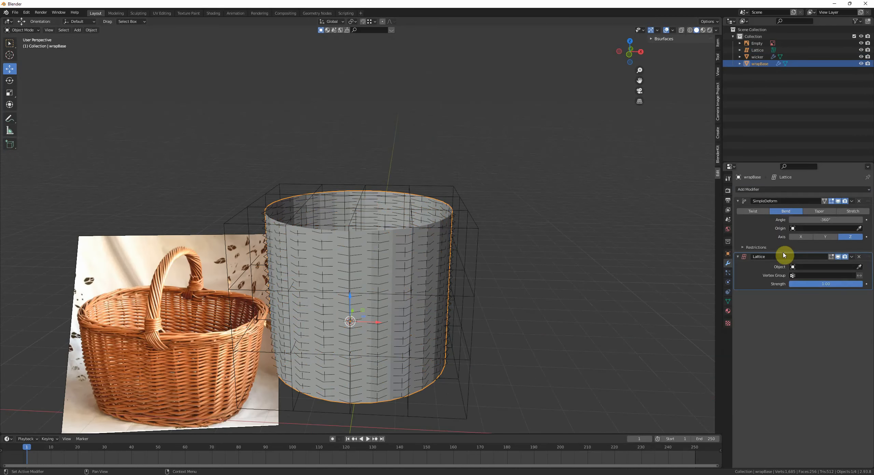
click(859, 267)
click(456, 185)
- In the lattice's Edit Mode, select the middle column of points through the full depth and scale it along Y to about 0.83
click(454, 188)
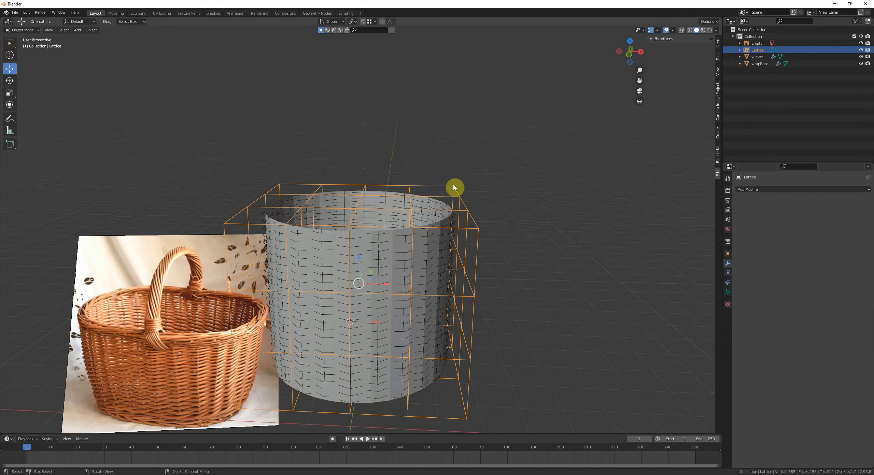
key(Tab)
middle_drag(423, 231, 426, 215)
scroll(424, 225, down, 1)
key(alt+z)
drag(391, 389, 329, 175)
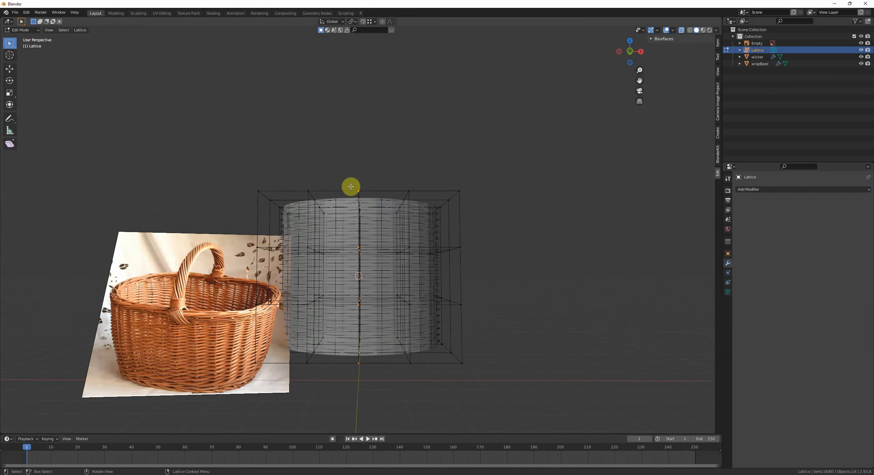
key(alt+z)
middle_drag(358, 197, 367, 208)
click(12, 72)
middle_drag(449, 237, 471, 261)
scroll(547, 293, up, 4)
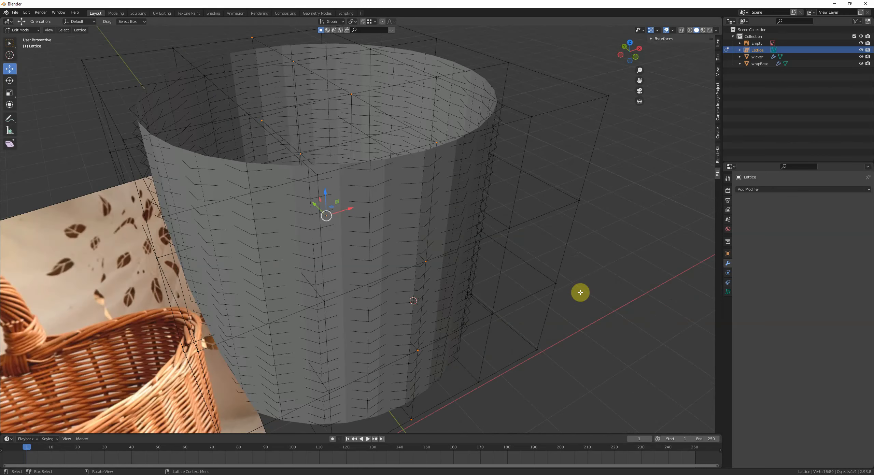
key(s)
key(y)
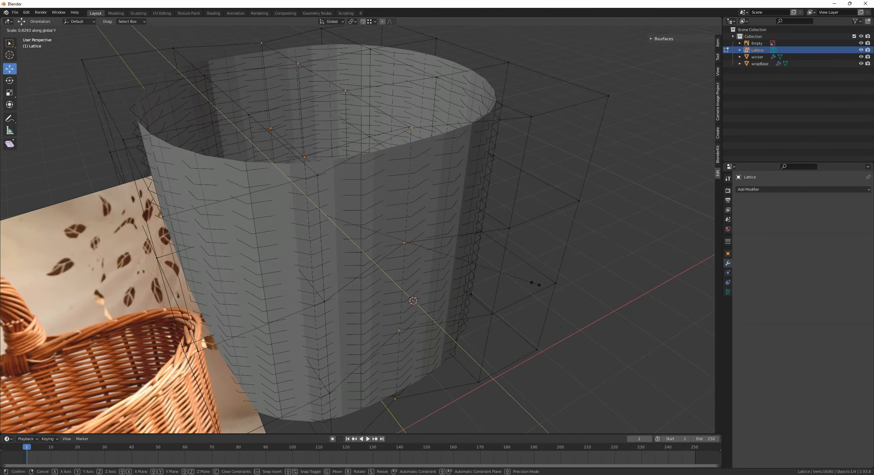
click(536, 284)
- Narrow the middle lattice points further along Y using smooth proportional editing at size 3.45, and check the outline with wicker selected
scroll(536, 284, down, 3)
middle_drag(393, 222, 518, 282)
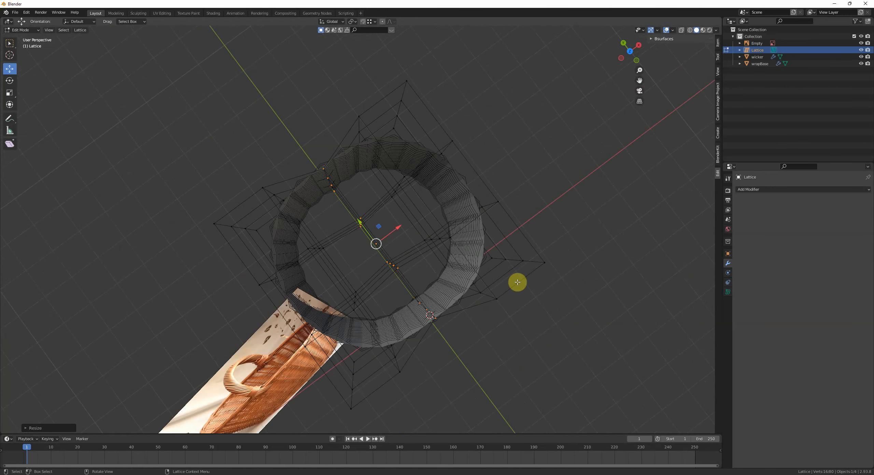
key(KP_7)
key(s)
key(y)
scroll(586, 302, down, 5)
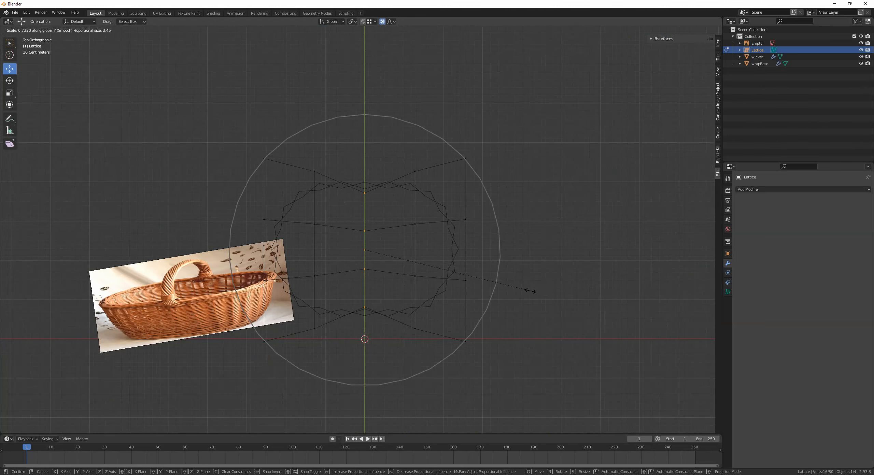
click(519, 289)
key(Tab)
click(400, 201)
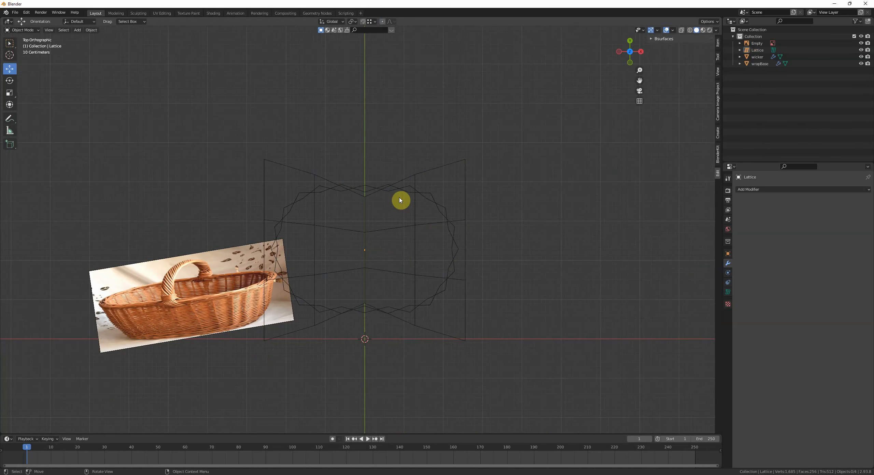
click(402, 197)
scroll(406, 209, up, 3)
scroll(406, 241, down, 2)
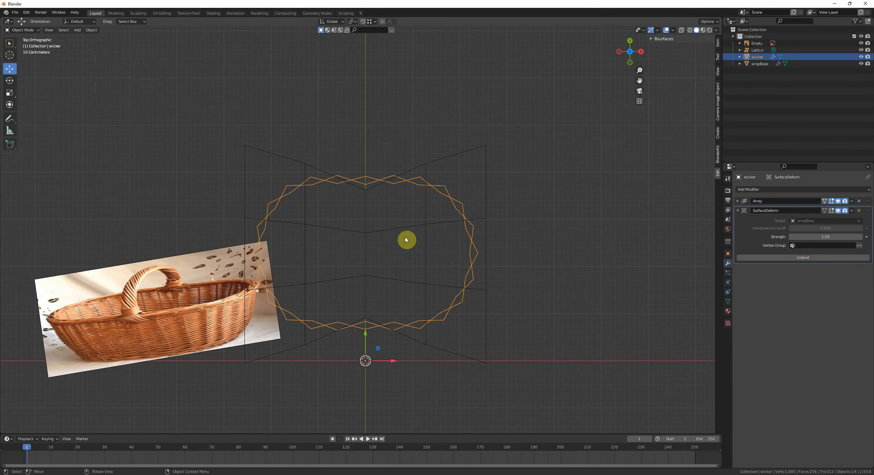
- Scale the lattice's middle points along Y to about 1.1 with proportional size 1.21, and check the resulting form with wicker selected
click(437, 343)
key(Tab)
key(s)
key(y)
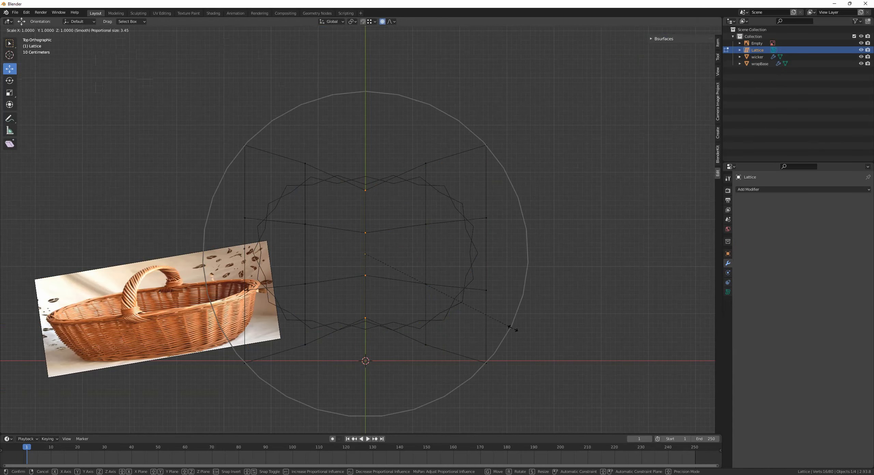
scroll(511, 332, up, 8)
scroll(524, 332, up, 1)
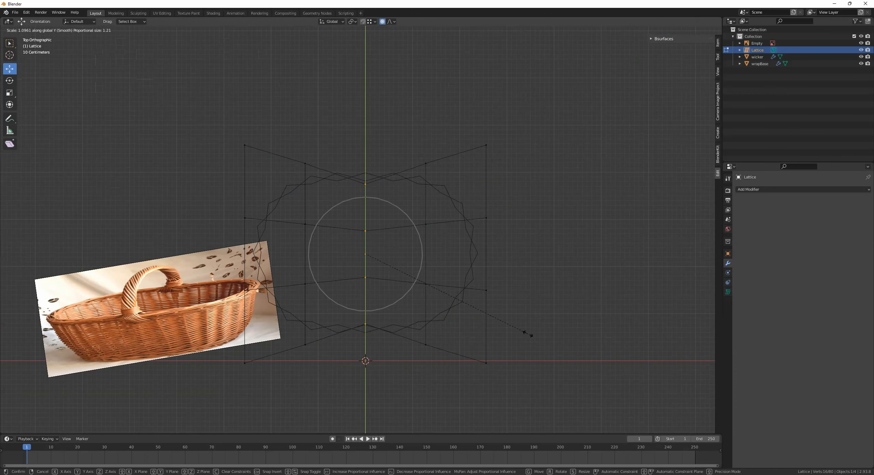
click(530, 334)
key(Tab)
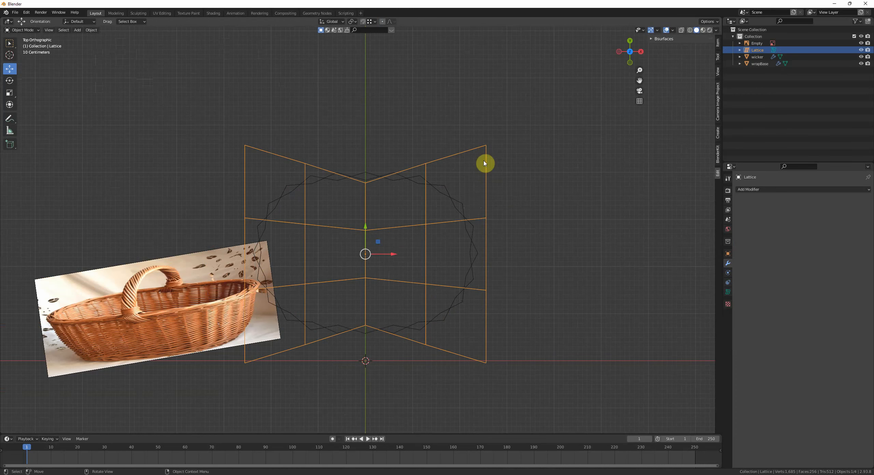
click(450, 195)
middle_drag(449, 196, 431, 209)
scroll(431, 210, up, 2)
middle_drag(574, 254, 585, 273)
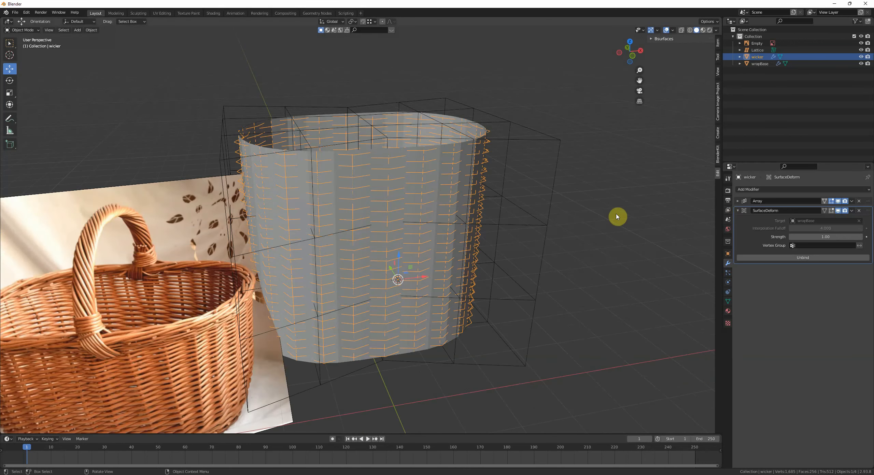
- Save the scene as wickerB_v01.blend in the wickerBasket project's sandbox folder
click(15, 13)
click(31, 68)
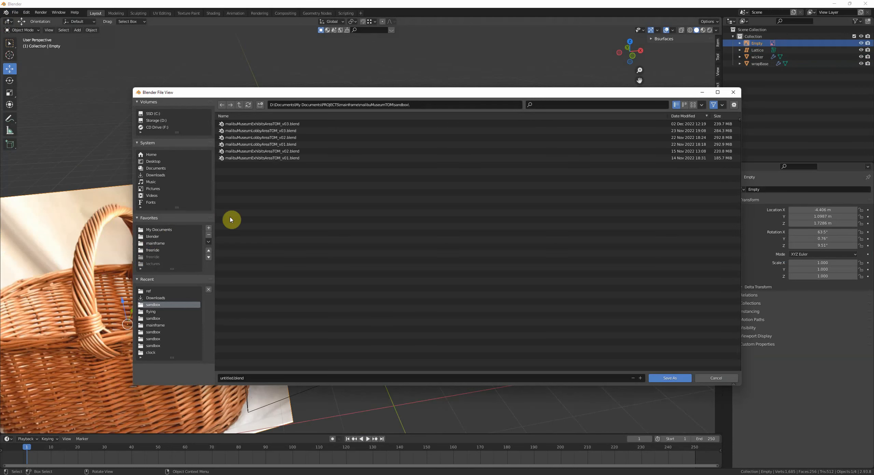
click(153, 236)
click(251, 124)
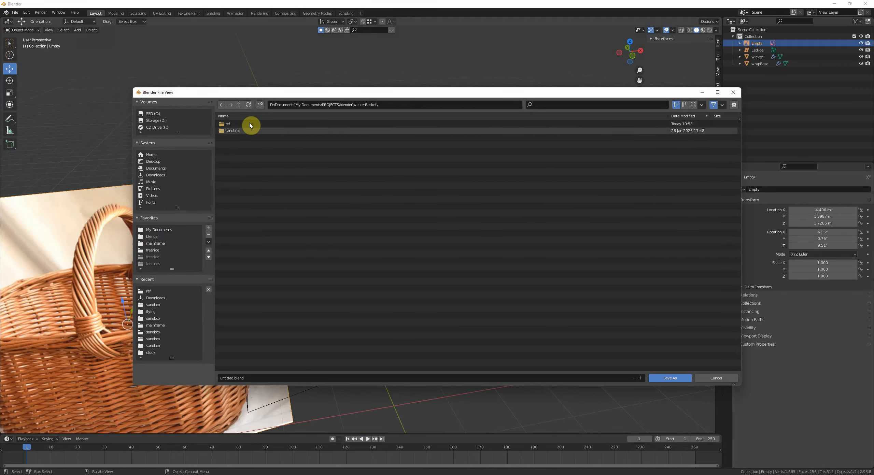
click(231, 131)
click(247, 374)
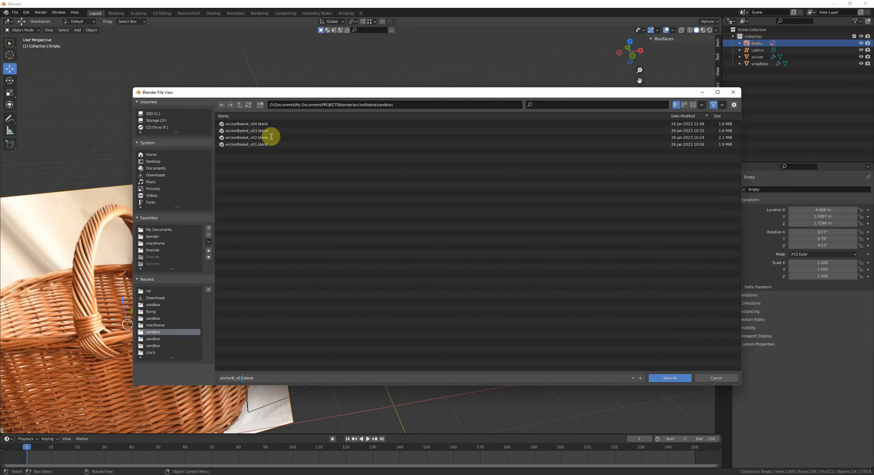
key(Return)
click(671, 377)
- Compare the oval wicker form with the reference basket photo from several angles
middle_drag(466, 290, 460, 287)
scroll(356, 214, down, 2)
middle_drag(404, 260, 401, 244)
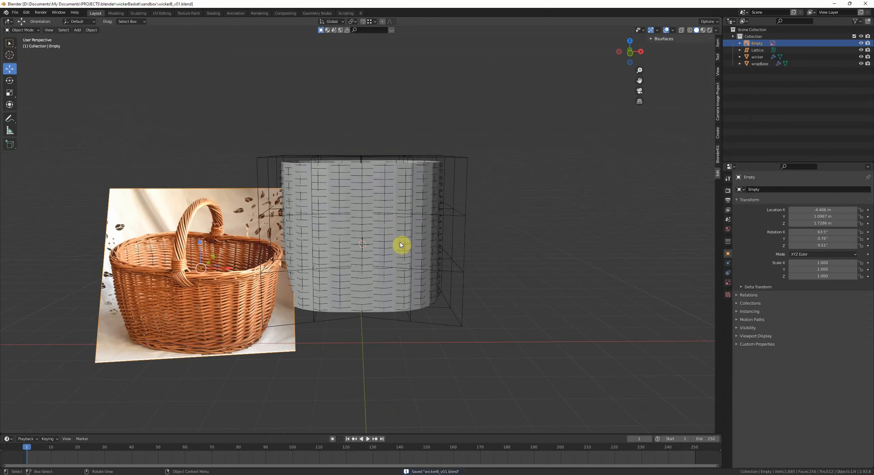
click(388, 182)
middle_drag(392, 201, 413, 220)
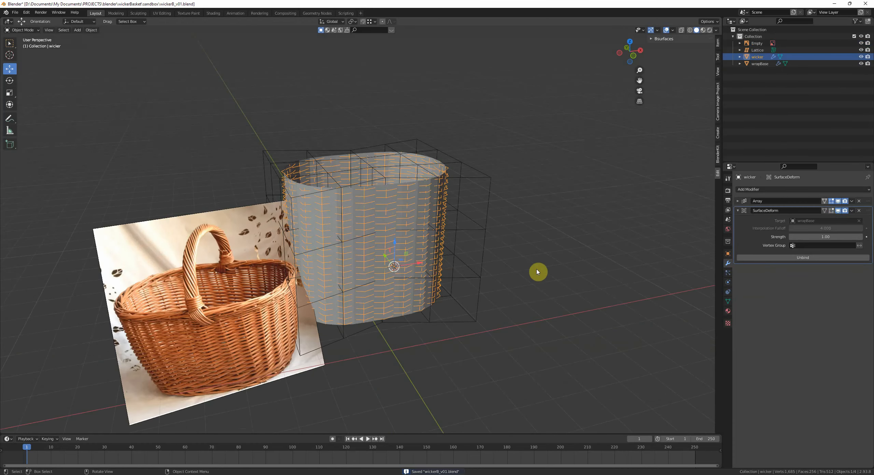
middle_drag(538, 272, 458, 267)
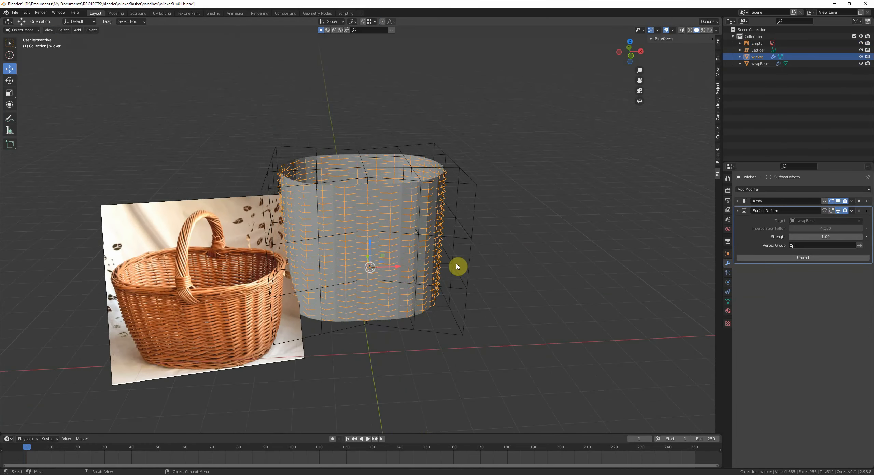
middle_drag(358, 196, 426, 214)
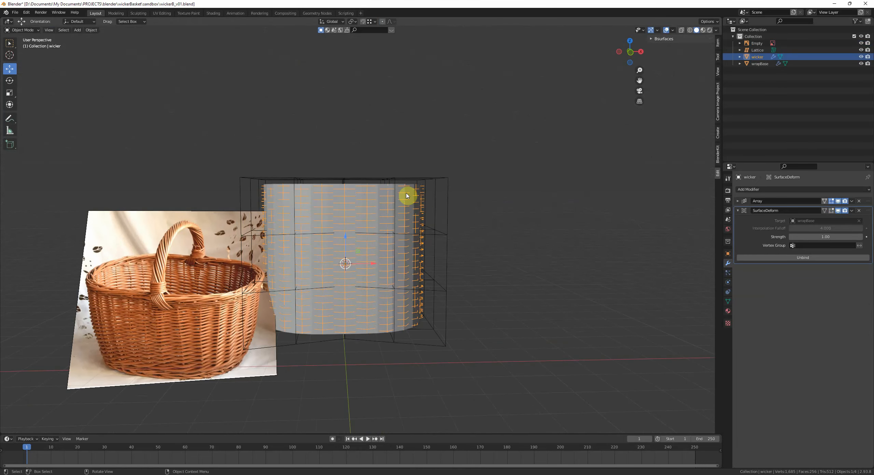
- Isolate the wicker object by hiding all other objects
click(381, 206)
click(354, 199)
middle_drag(389, 208, 391, 232)
key(shift+h)
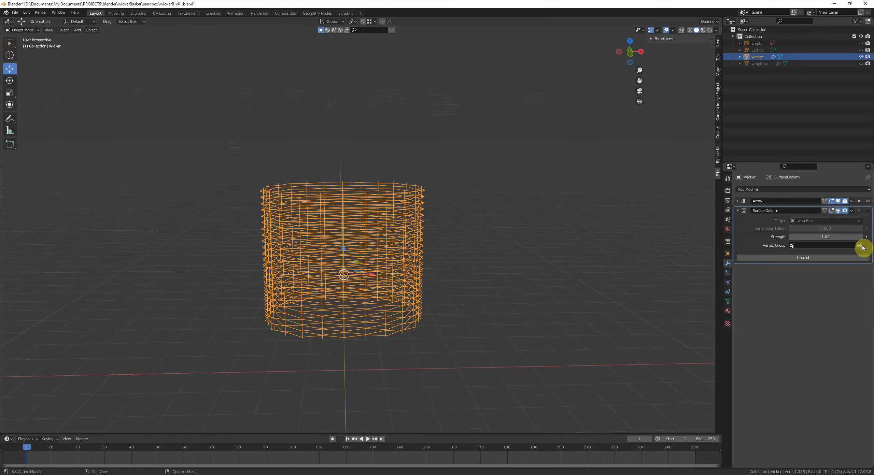
- Apply wicker's Array modifier and check the mesh in Edit Mode
click(738, 201)
click(851, 201)
click(843, 210)
middle_drag(509, 212, 509, 219)
key(Tab)
key(Tab)
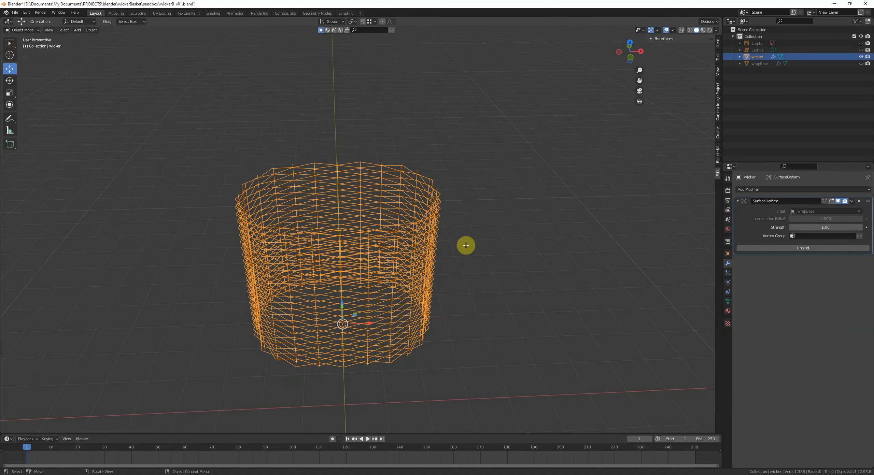
- Examine the wicker mesh in Edit Mode by selecting individual linked strands to check how they are connected
key(Tab)
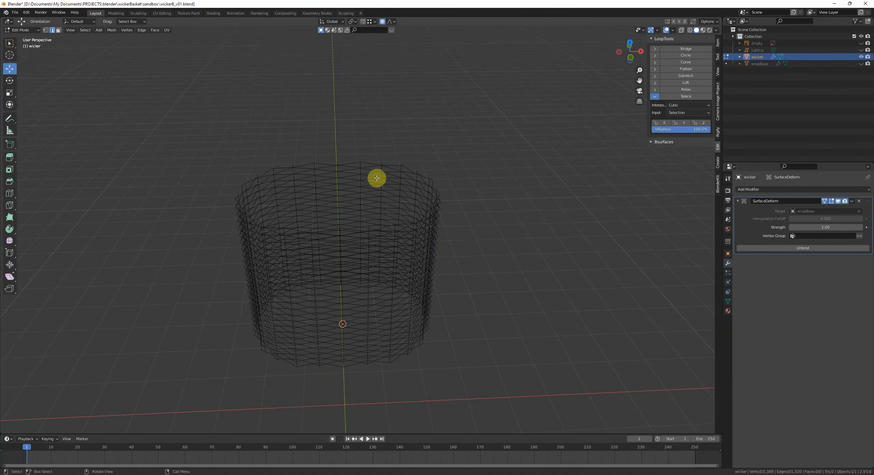
key(l)
middle_drag(377, 177, 372, 195)
key(l)
key(l)
key(l)
key(l)
key(l)
key(l)
key(l)
key(l)
key(l)
key(l)
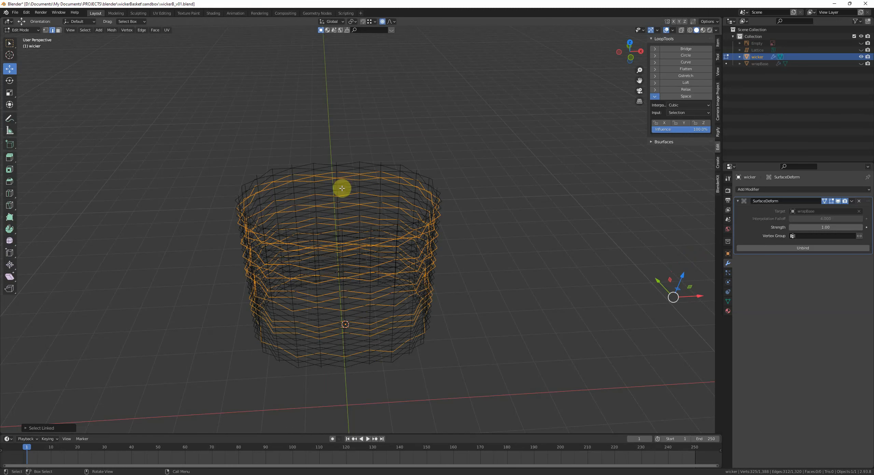
key(l)
middle_drag(393, 204, 473, 272)
key(Tab)
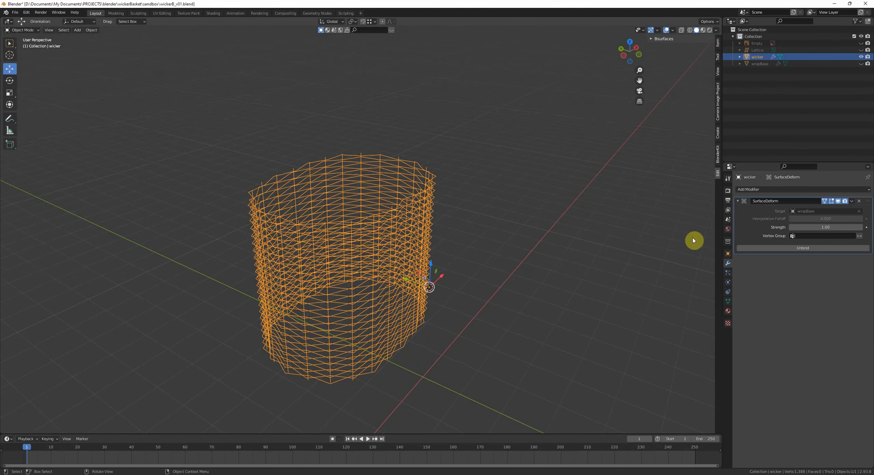
- Bake the Surface Deform modifier into the wicker object by converting it to a plain mesh, and check it in Edit Mode
key(q)
middle_drag(507, 213, 464, 250)
click(467, 216)
key(Tab)
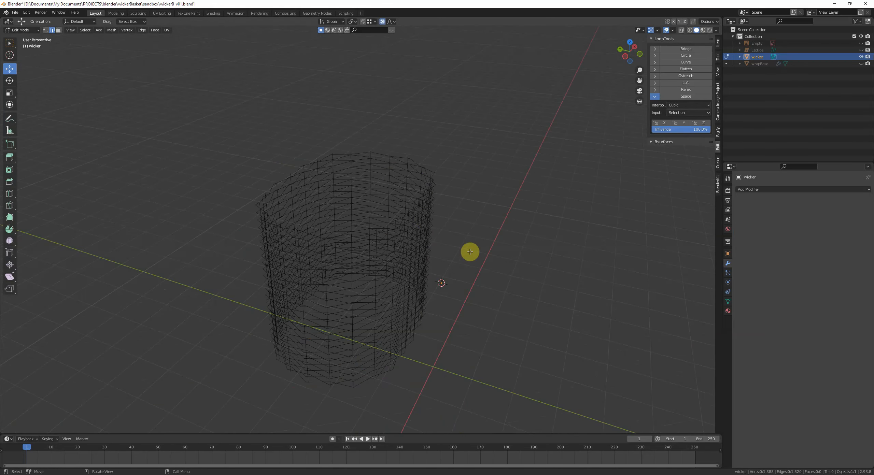
key(Tab)
- Set the wicker's origin to its geometry and clear its location
key(q)
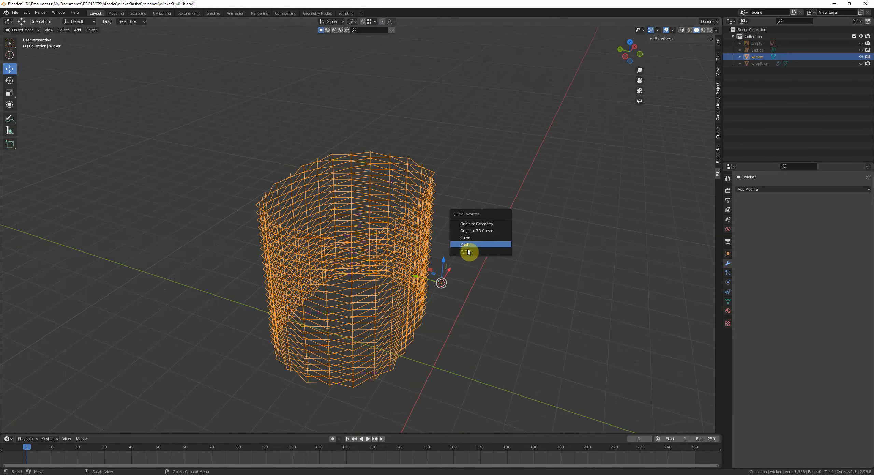
click(494, 225)
middle_drag(440, 246, 463, 224)
key(alt+g)
key(KP_5)
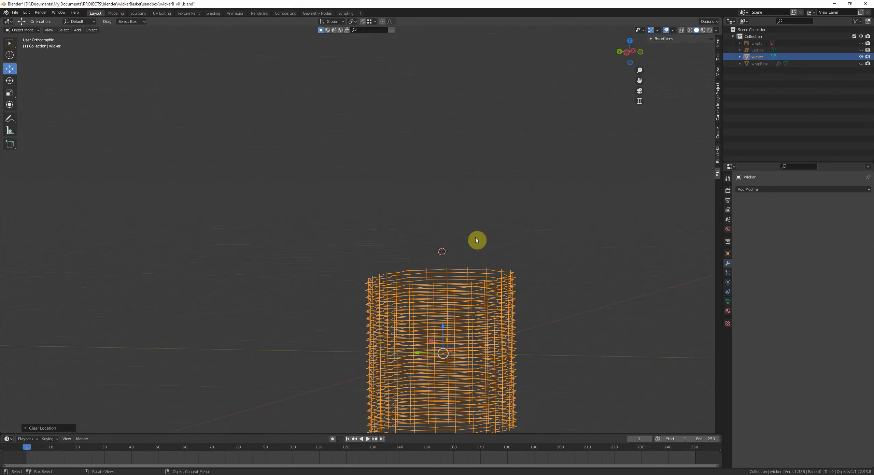
- Move the wicker up along Z in front view so its base rests on the ground line
key(KP_1)
key(g)
key(z)
click(492, 232)
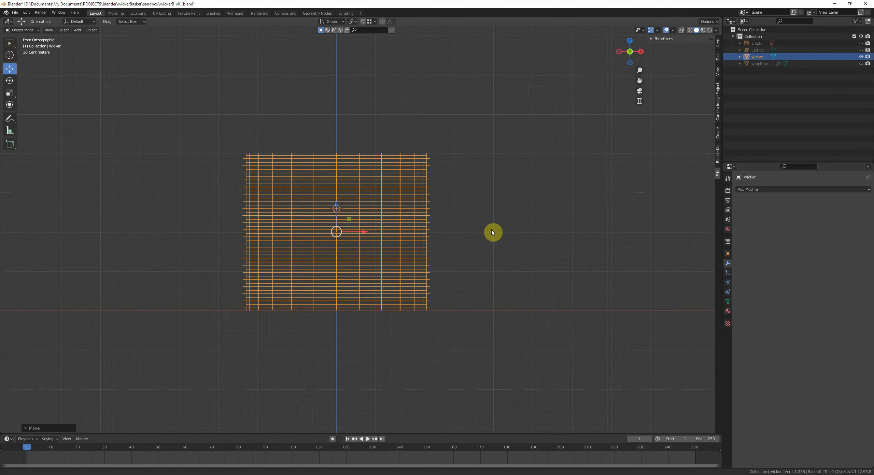
middle_drag(492, 232, 492, 229)
middle_drag(470, 266, 591, 216)
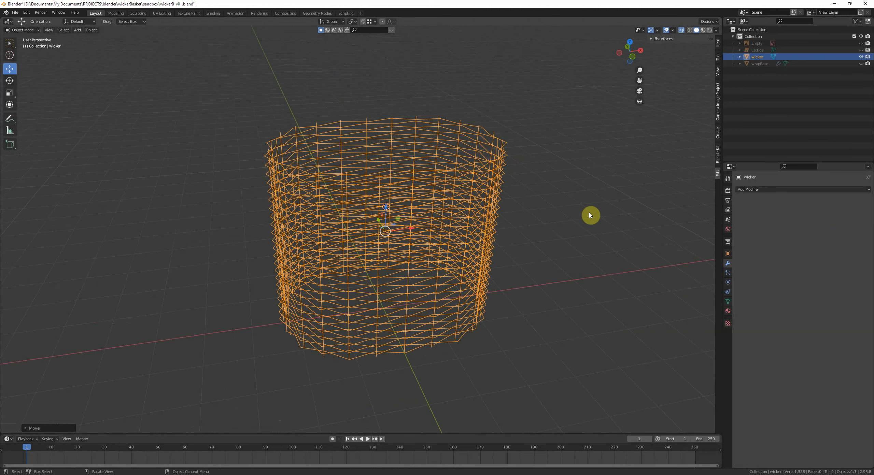
- Convert the wicker mesh to a curve and apply its object transform so the origin sits at the world origin
key(q)
click(583, 226)
key(ctrl+a)
click(553, 285)
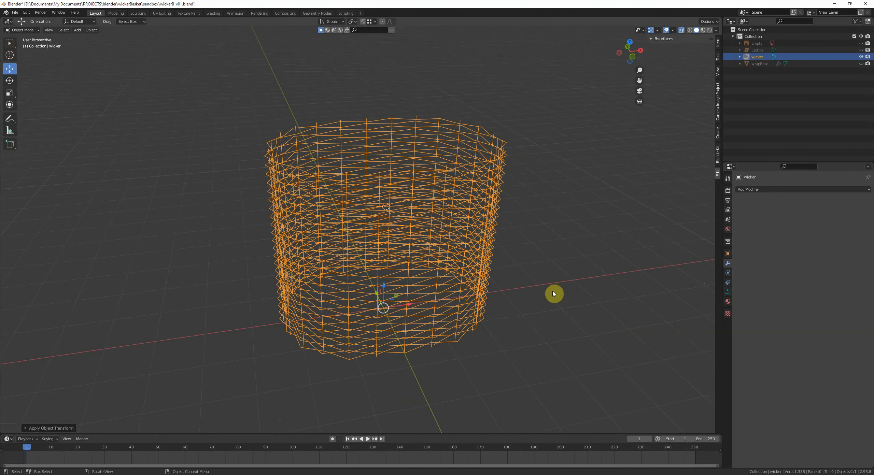
- Give the wicker curve a round bevel with a depth of 0.05 m
click(728, 292)
click(812, 376)
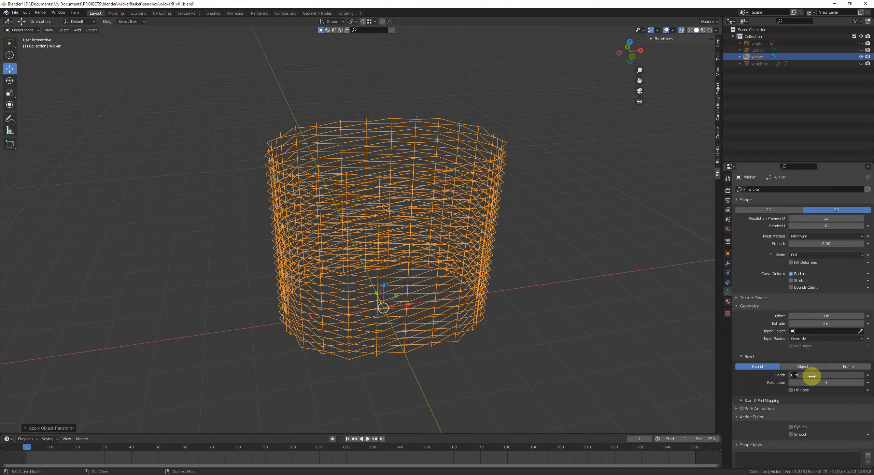
text(.005)
key(Return)
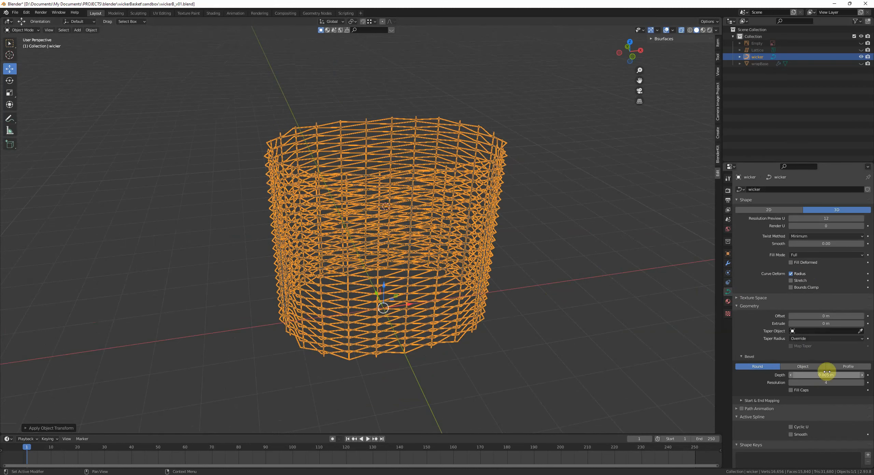
click(826, 375)
text(.05)
key(Return)
middle_drag(632, 314, 623, 296)
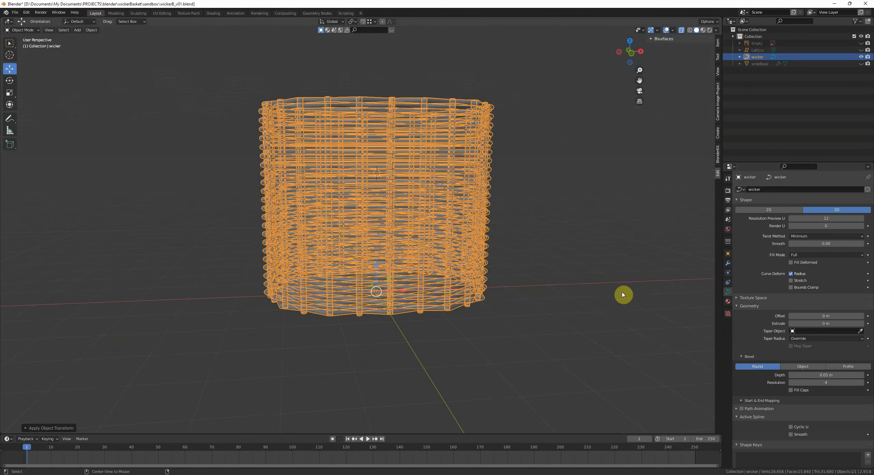
- Turn off X-ray display and shade the wicker curve smooth
click(558, 267)
key(alt+z)
middle_drag(525, 244, 546, 263)
key(a)
right_click(567, 233)
click(566, 233)
click(544, 245)
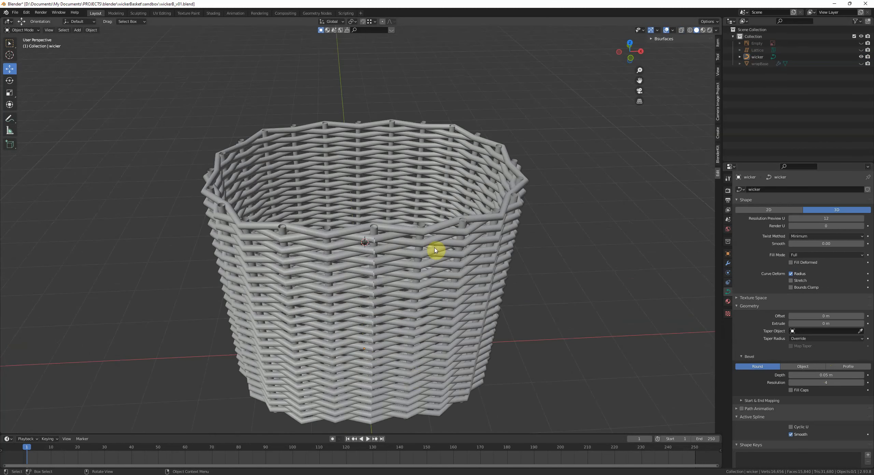
- Examine the wicker curve's control points and rim strands in Edit Mode, with and without X-ray
scroll(415, 379, up, 3)
click(396, 288)
key(Tab)
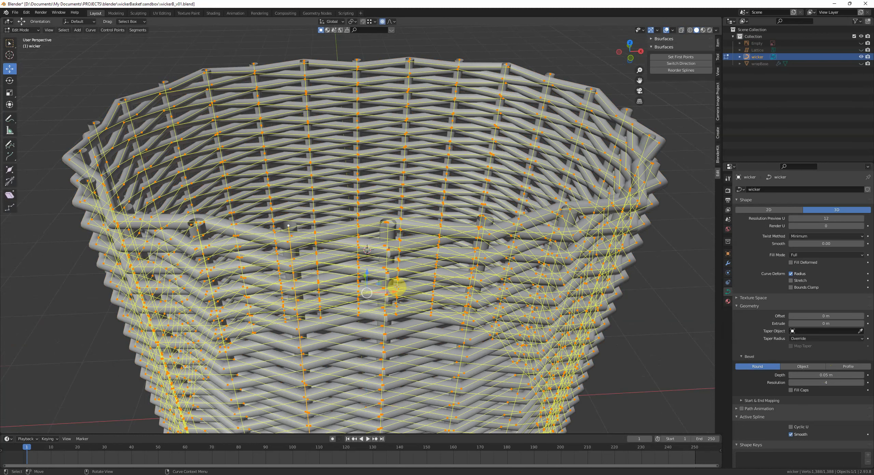
key(alt+a)
middle_drag(397, 287, 395, 272)
click(461, 317)
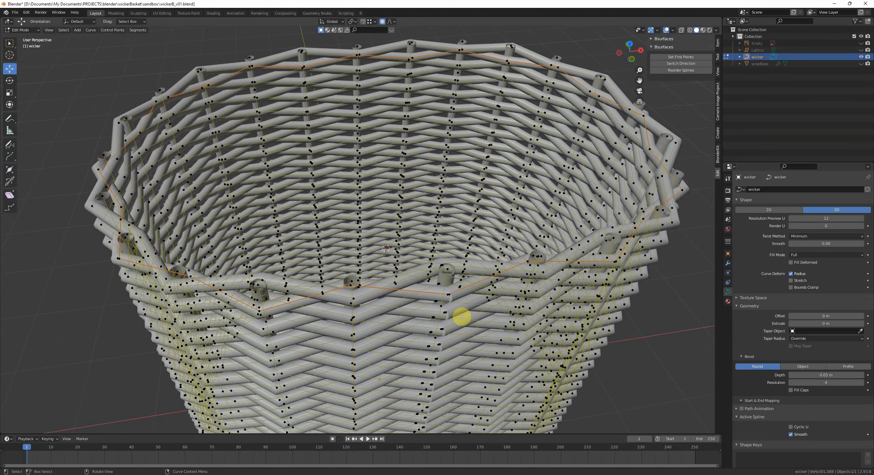
key(alt+z)
mouse_move(462, 317)
middle_down()
mouse_move(438, 300)
mouse_move(435, 330)
middle_up()
scroll(438, 300, down, 4)
key(alt+z)
scroll(435, 330, up, 3)
key(Tab)
key(alt+a)
middle_drag(385, 352, 389, 394)
middle_drag(362, 239, 419, 225)
middle_drag(478, 292, 452, 311)
scroll(423, 281, down, 2)
- Try to shorten the basket by deleting the control points of its lower rows
click(474, 279)
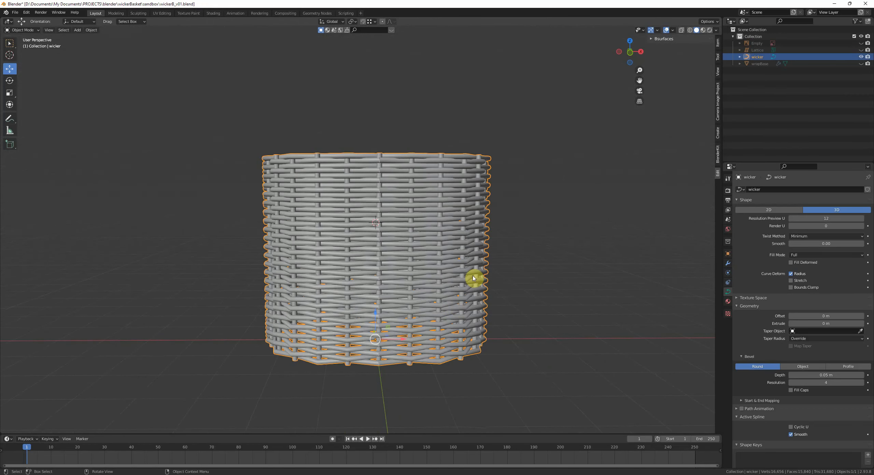
key(Tab)
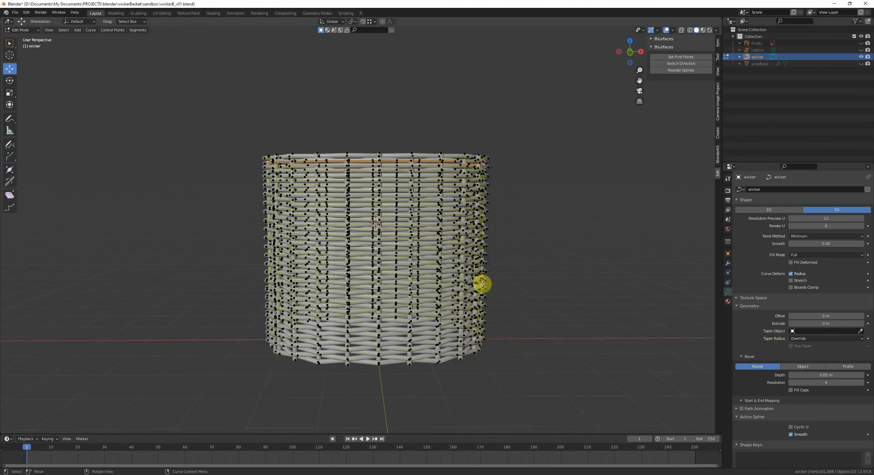
middle_drag(480, 285, 482, 284)
key(KP_1)
key(n)
drag(564, 361, 254, 263)
middle_drag(465, 312, 473, 328)
key(x)
click(512, 320)
key(Tab)
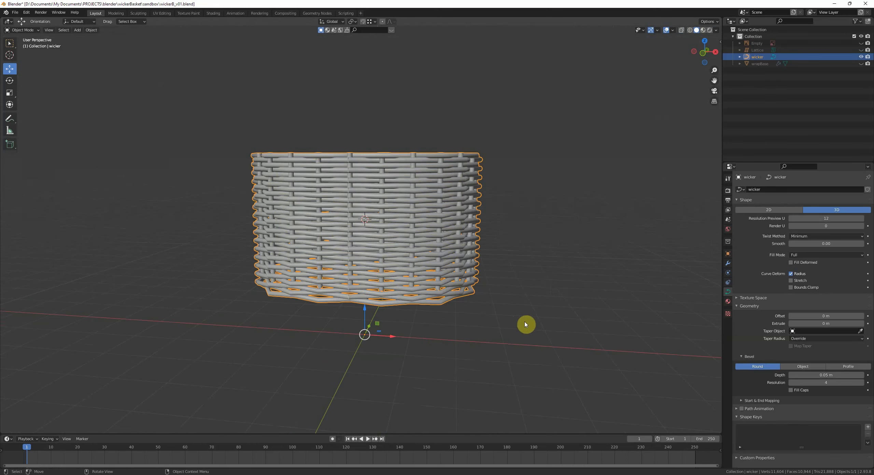
key(Tab)
scroll(505, 332, up, 6)
scroll(505, 344, down, 5)
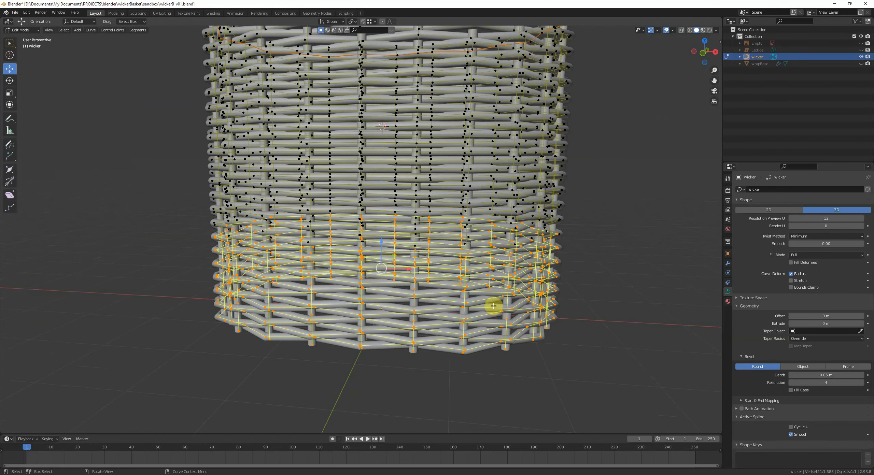
- Separate all the vertical stakes into their own curve object, growing the selection from their bottom control points in front view
click(494, 306)
key(KP_1)
key(KP_5)
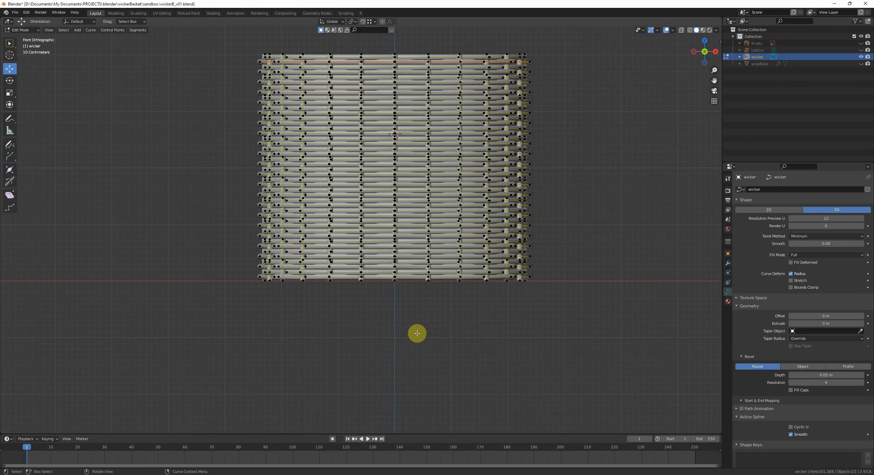
key(b)
key(Escape)
scroll(437, 281, up, 1)
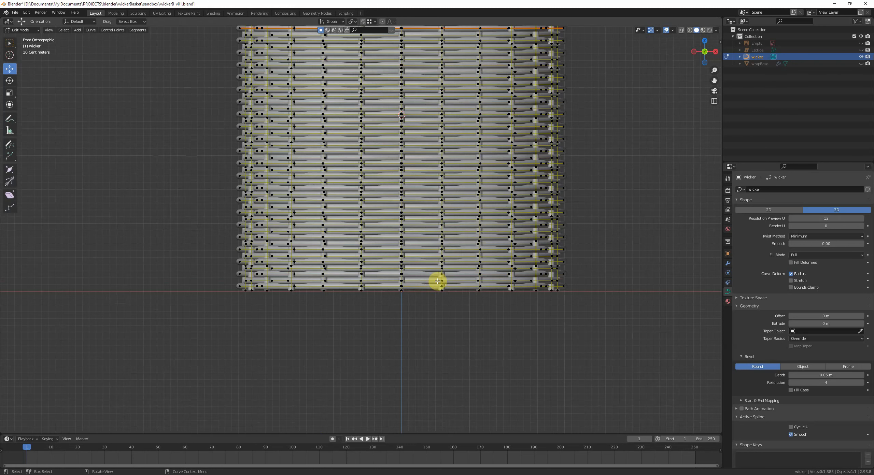
key(n)
key(b)
drag(611, 328, 232, 288)
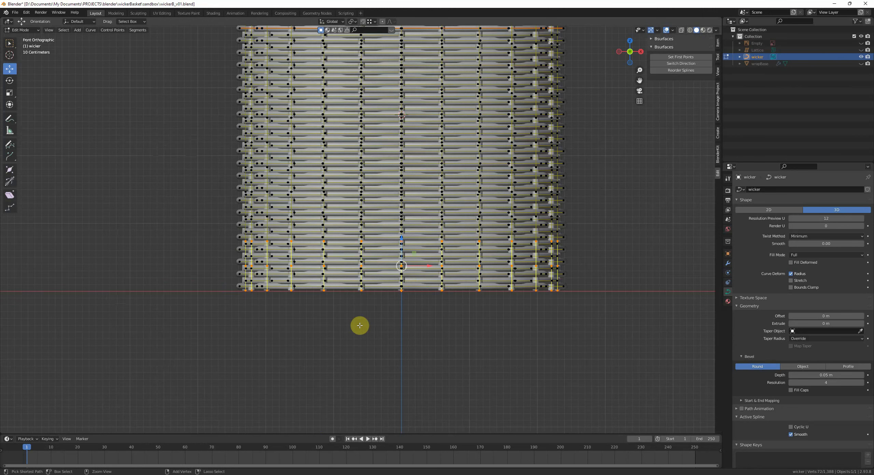
key(ctrl+KP_Add)
key(ctrl+KP_Add)
key(ctrl+KP_Add)
key(ctrl+KP_Add)
key(ctrl+KP_Add)
key(ctrl+KP_Add)
key(p)
click(361, 328)
key(Tab)
- Delete the vertices of the lowest rows of the horizontal weave to shorten the basket
click(427, 232)
scroll(426, 232, up, 1)
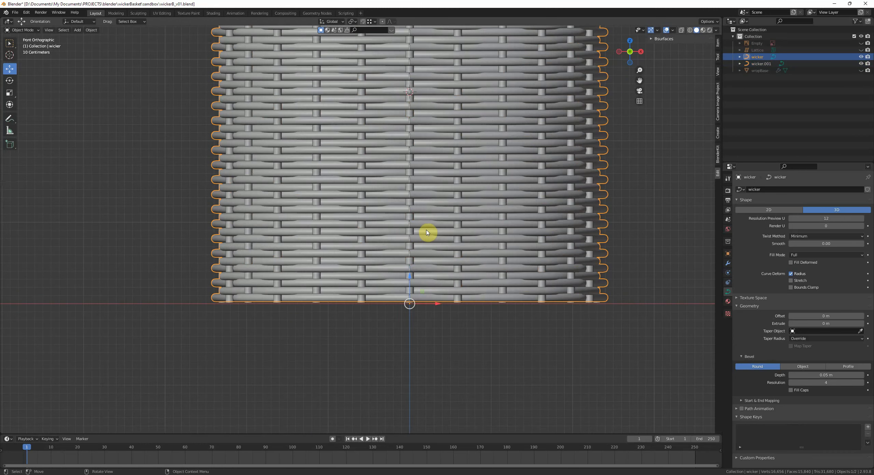
key(Tab)
scroll(440, 259, down, 1)
key(n)
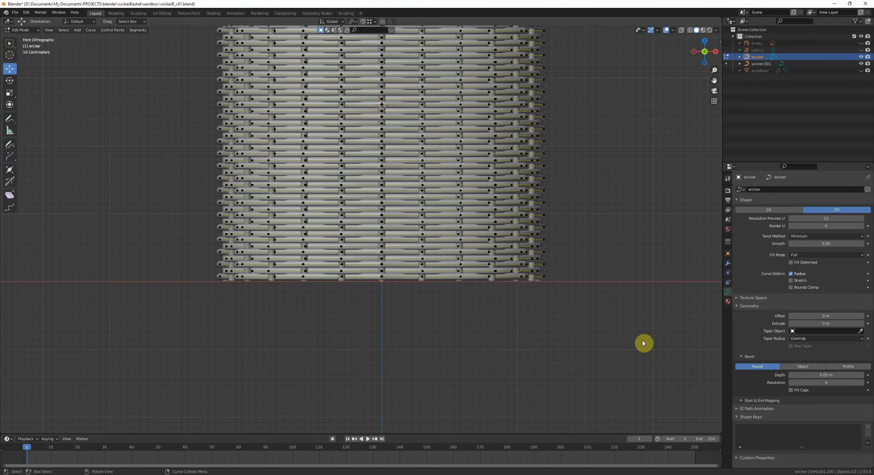
drag(642, 337, 197, 233)
key(x)
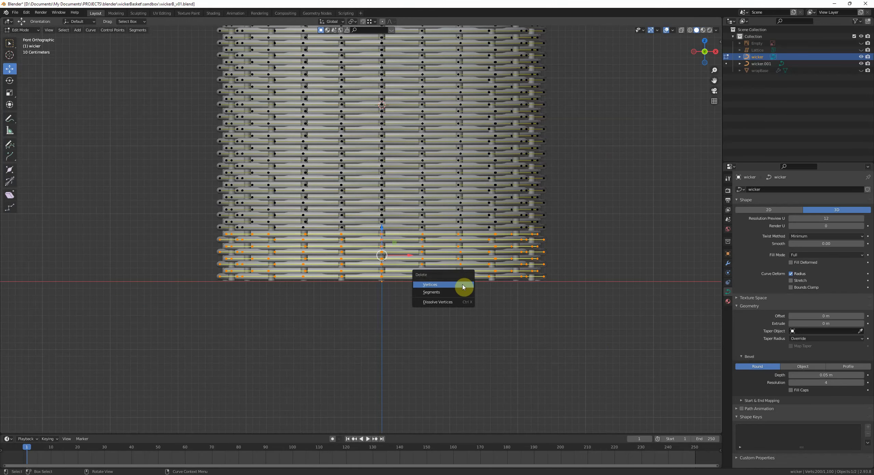
click(463, 284)
scroll(463, 285, down, 4)
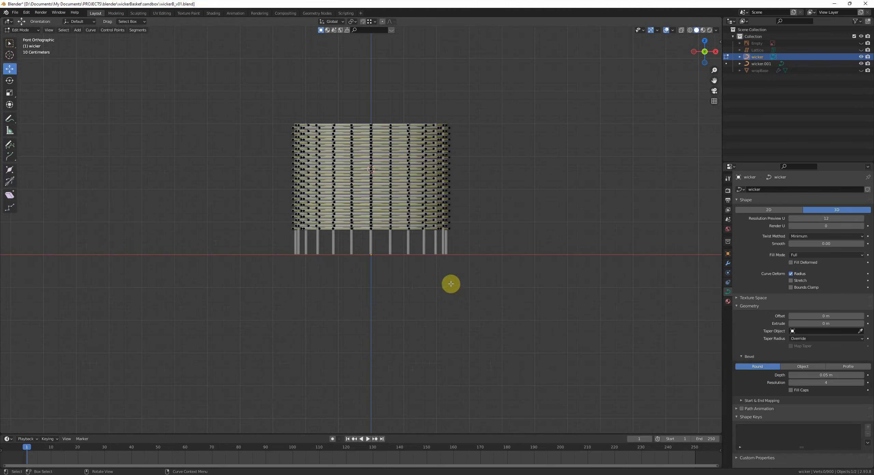
drag(527, 277, 256, 198)
key(Tab)
scroll(388, 262, up, 3)
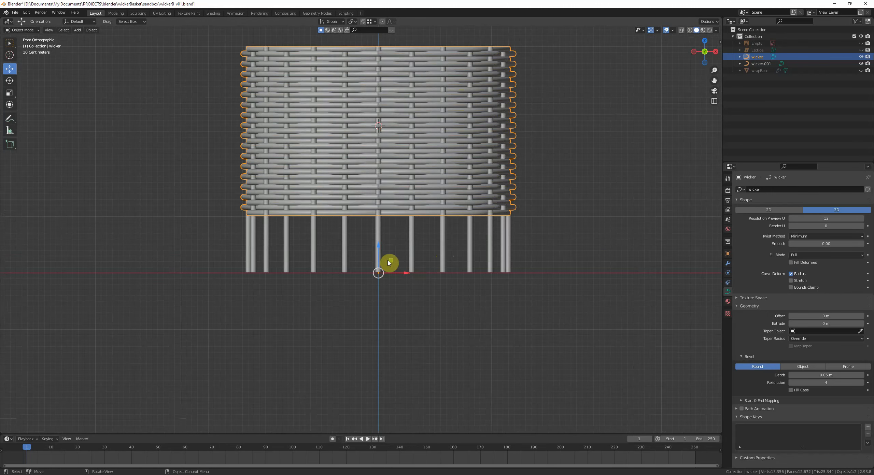
- Trim the vertical stakes to the shortened weave by deleting their lower segments and the leftover bottom points
click(380, 252)
key(Tab)
scroll(403, 260, up, 2)
drag(634, 336, 156, 203)
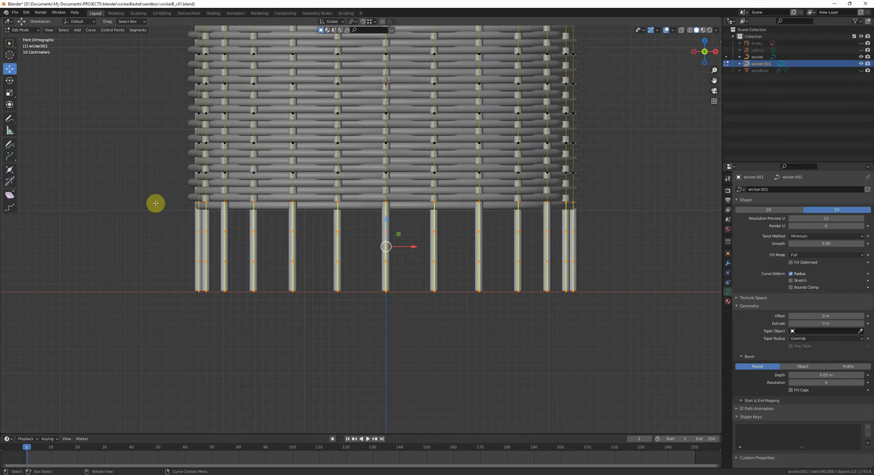
key(x)
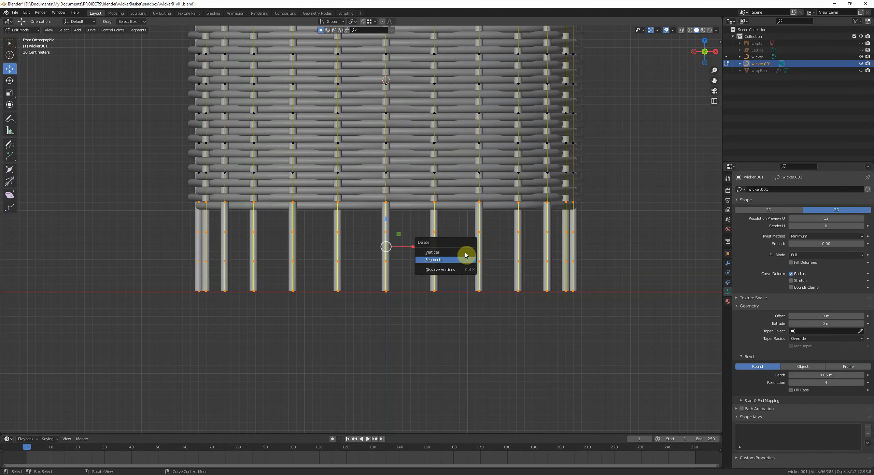
click(466, 259)
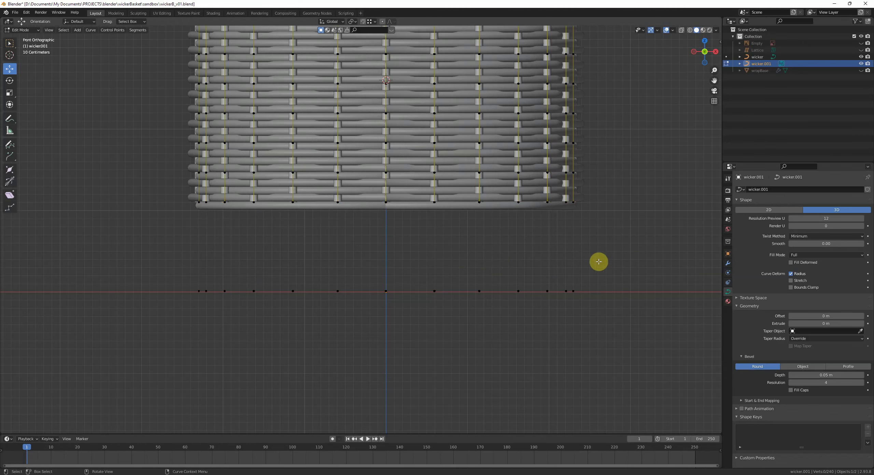
key(x)
click(386, 255)
- Move the stakes' lower end points along Z to line up with the weave's bottom row
key(g)
key(z)
click(286, 217)
key(Tab)
middle_drag(339, 220, 438, 221)
- Move the weave and stakes together down along Z to the ground line and apply their rotation and scale
key(KP_1)
key(a)
scroll(400, 166, up, 3)
key(Tab)
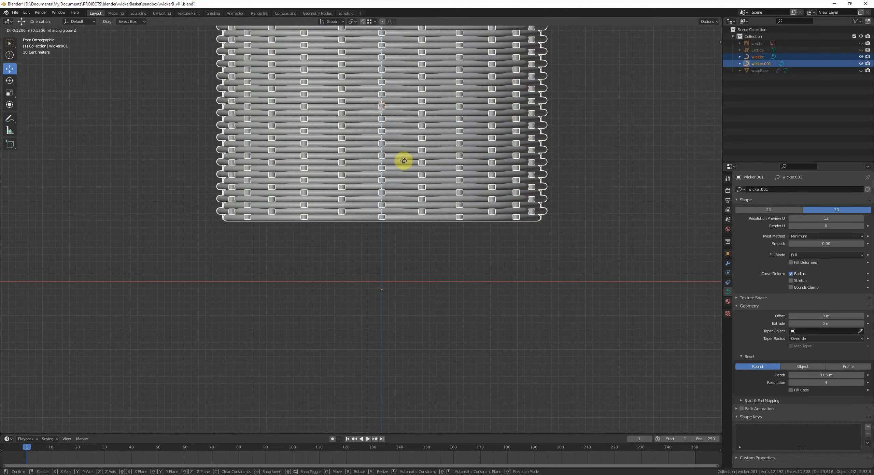
key(g)
key(z)
click(411, 224)
key(Tab)
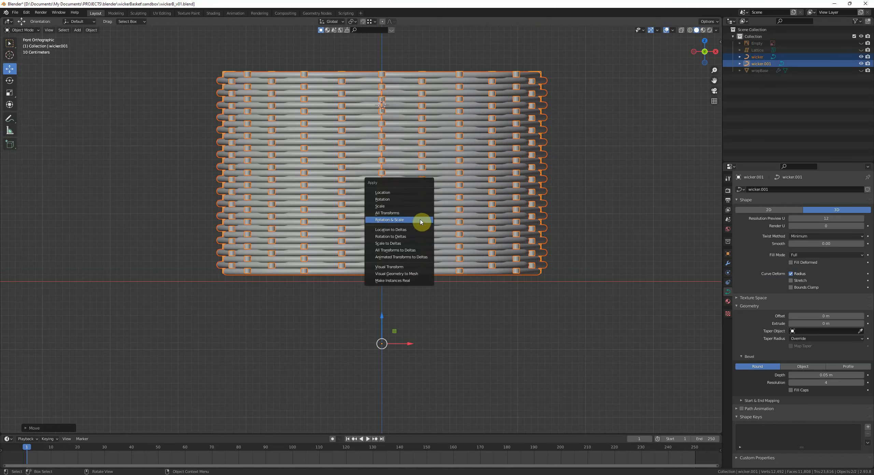
click(398, 220)
scroll(398, 217, down, 2)
middle_drag(396, 215, 388, 245)
- Examine the shortened basket's weave and stakes from several angles
key(Tab)
key(Tab)
key(alt+a)
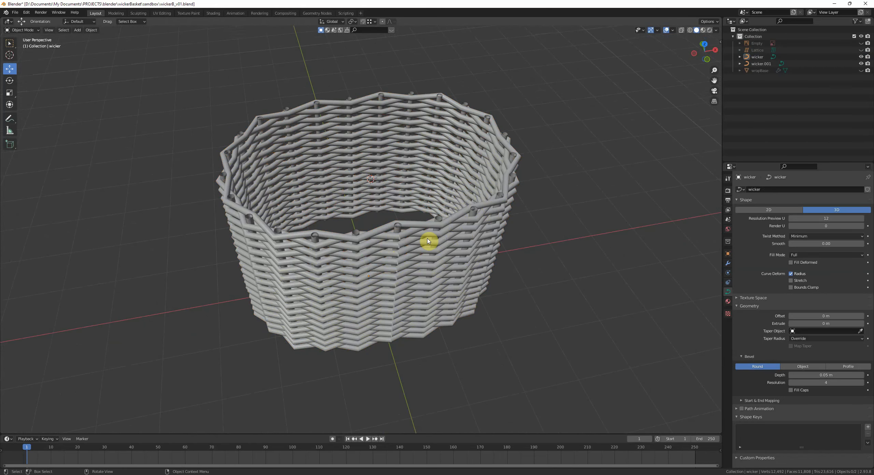
middle_drag(408, 297, 471, 289)
click(407, 238)
key(alt+a)
click(400, 279)
key(Tab)
key(Tab)
- Unhide all objects and move the reference basket image sideways, clear of the wicker basket
key(alt+h)
scroll(471, 289, down, 3)
click(254, 242)
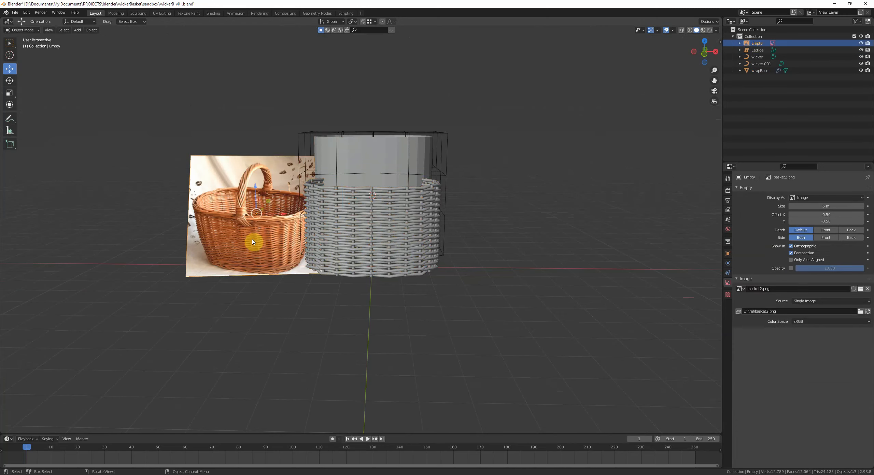
key(g)
mouse_move(254, 242)
middle_down()
mouse_move(345, 259)
mouse_move(264, 245)
mouse_move(299, 246)
middle_up()
click(291, 247)
click(306, 246)
key(d)
drag(284, 196, 287, 224)
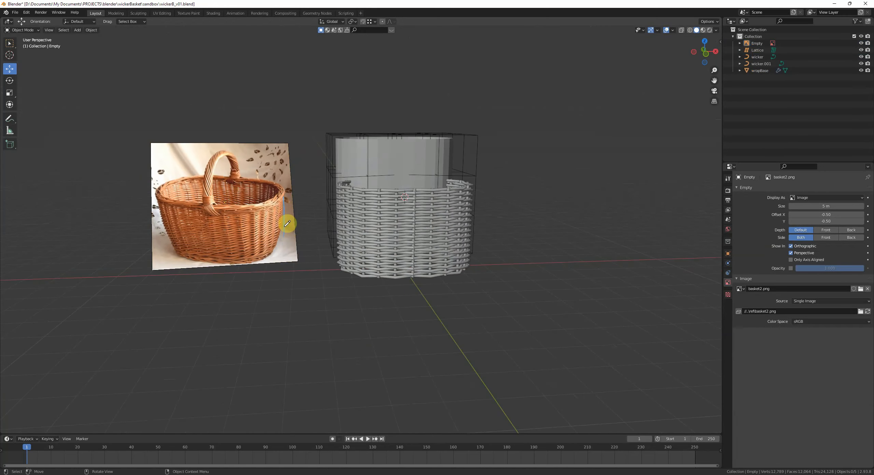
key(ctrl+z)
middle_drag(375, 227, 362, 236)
- Delete the inner wrap base mesh together with the old lattice around the basket
click(467, 165)
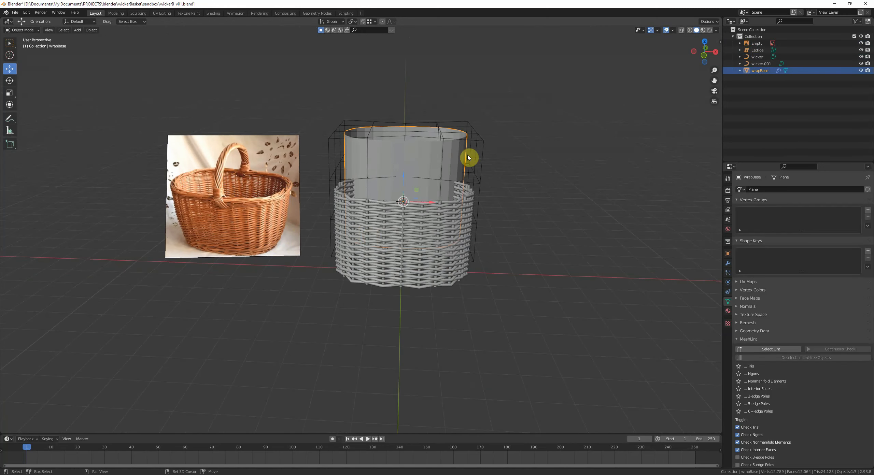
shift+click(484, 150)
key(x)
click(486, 153)
middle_drag(486, 154, 472, 207)
- Add a new lattice, scale it up and move it up along Z over the basket
key(shift+a)
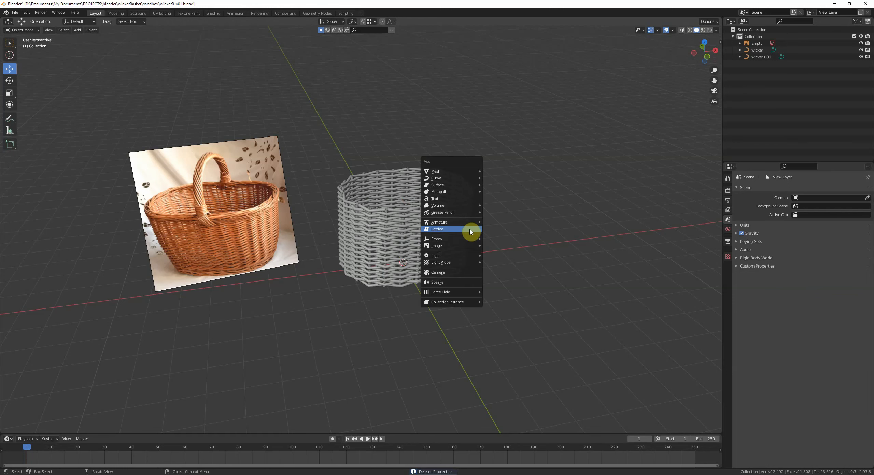
click(472, 230)
key(s)
click(602, 277)
key(KP_1)
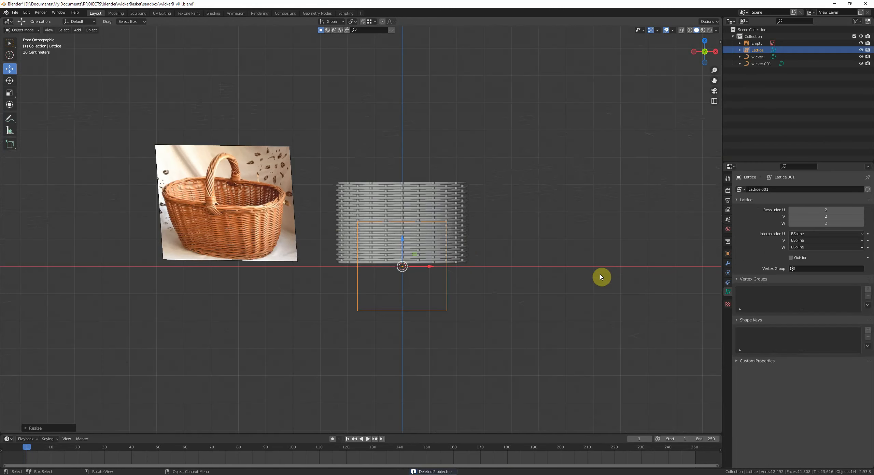
key(g)
key(z)
click(539, 294)
- Scale the lattice along X and Y and adjust its height so that it encloses the whole basket
key(s)
key(x)
click(602, 255)
key(g)
key(z)
click(613, 253)
key(KP_3)
key(s)
key(y)
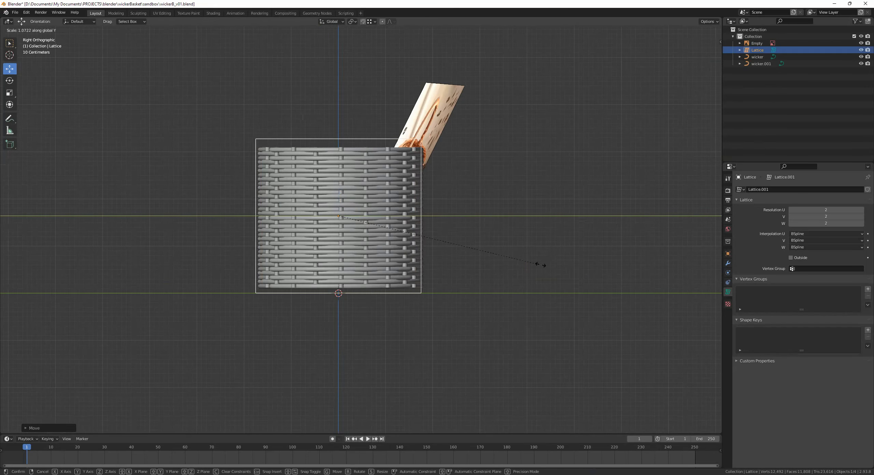
click(564, 262)
middle_drag(564, 262, 497, 288)
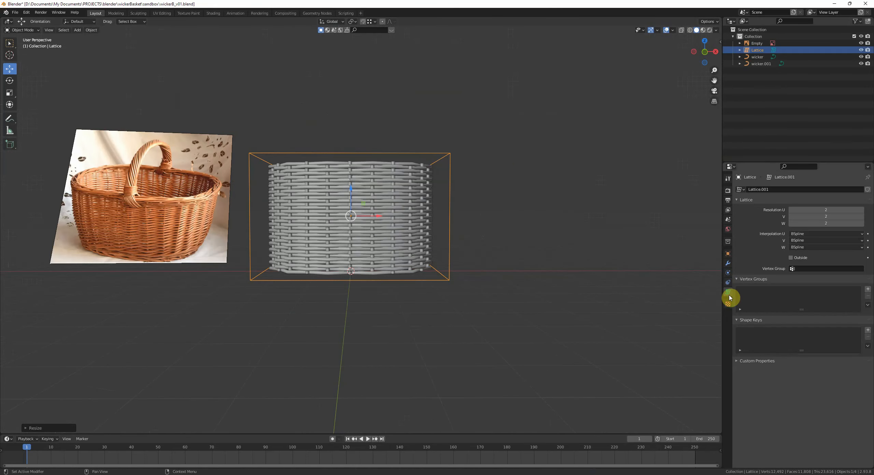
- Add a Lattice modifier to the horizontal weave, with the new lattice as its object
click(355, 225)
click(728, 263)
click(765, 189)
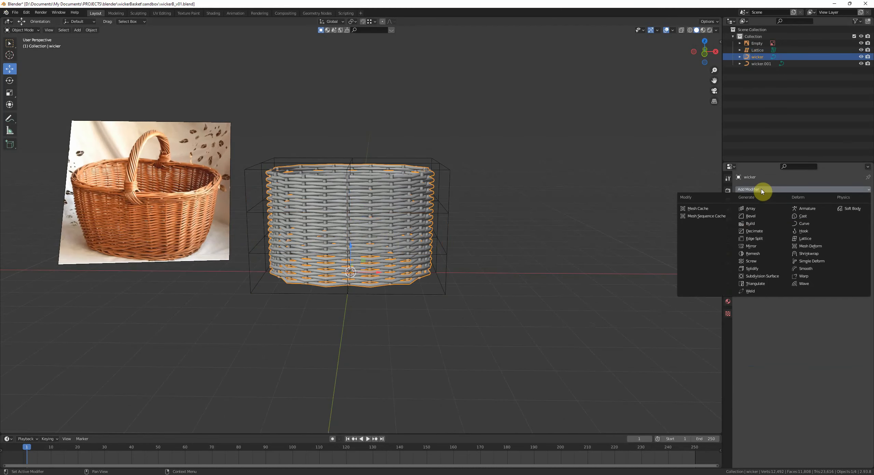
click(811, 241)
- Select the lattice's bottom row of points and turn on proportional editing with Sharp falloff
click(446, 195)
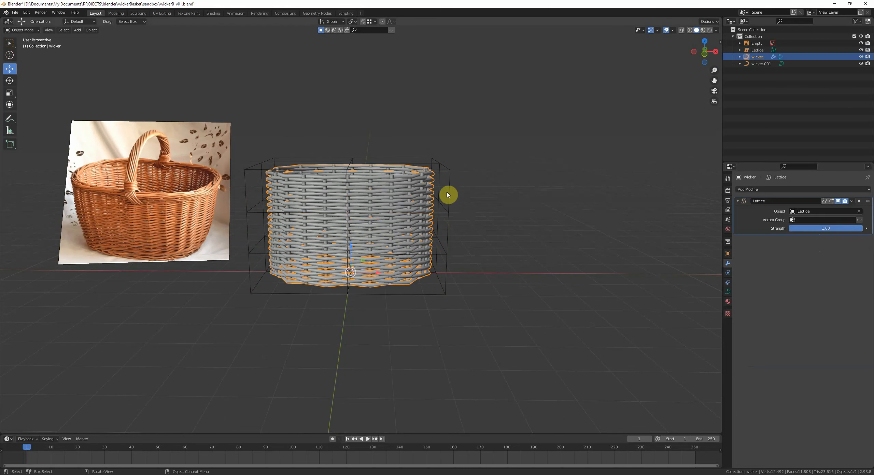
click(456, 181)
key(KP_1)
key(Tab)
drag(216, 244, 498, 305)
key(o)
scroll(537, 291, up, 2)
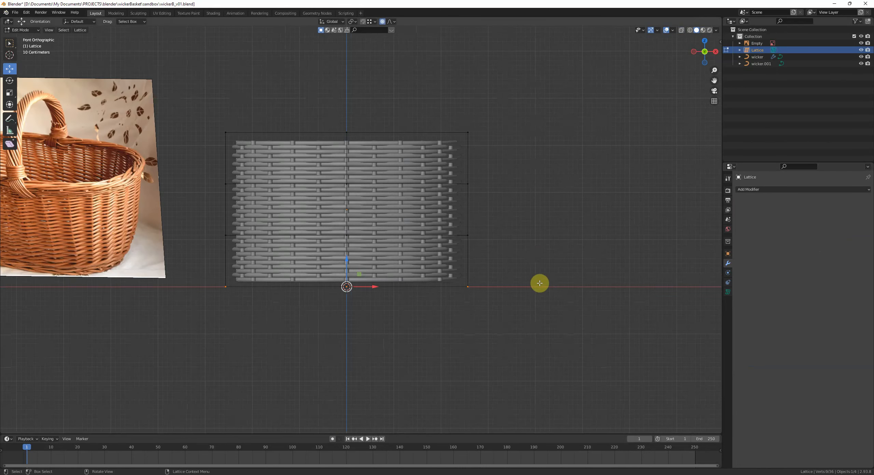
click(391, 21)
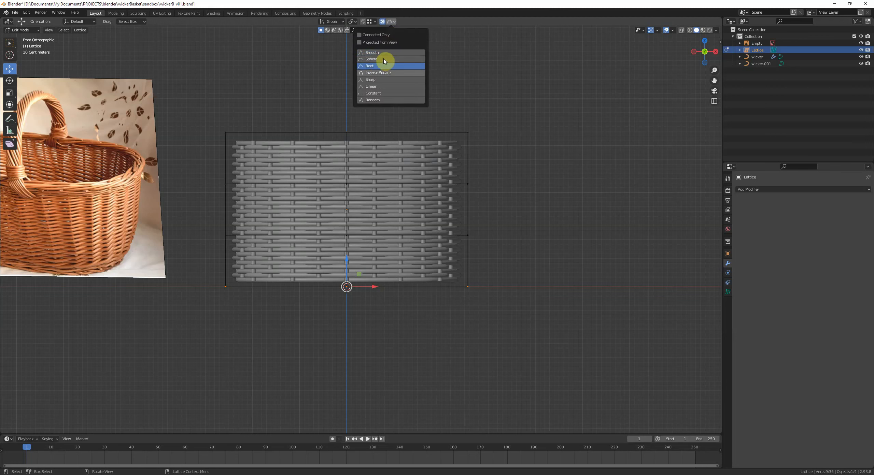
click(384, 79)
key(s)
scroll(593, 285, down, 9)
right_click(567, 284)
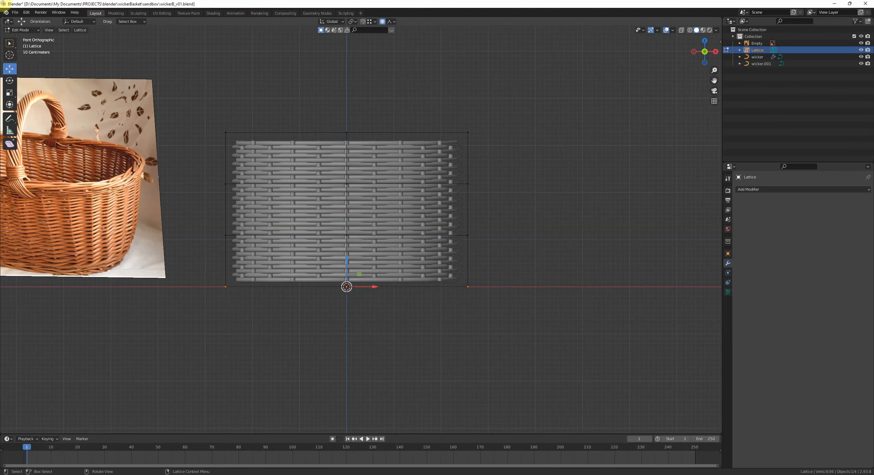
- Copy the weave's Lattice modifier to the vertical stakes
key(Tab)
click(451, 259)
click(456, 262)
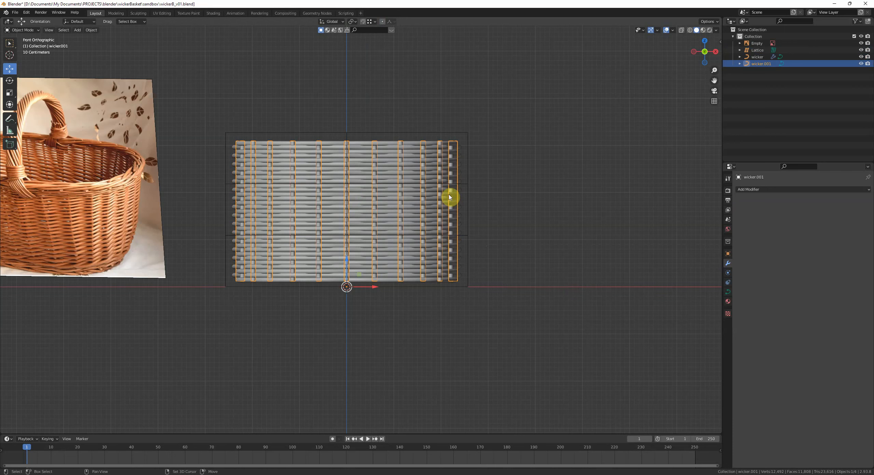
shift+click(433, 159)
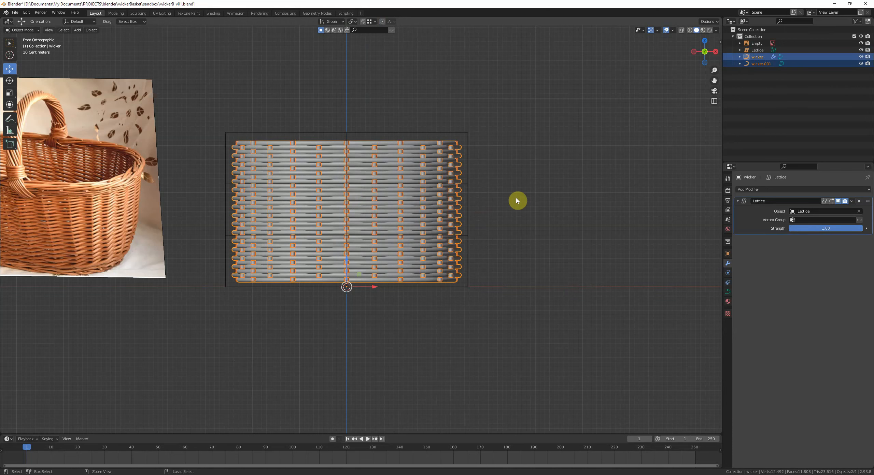
key(ctrl+c)
click(569, 322)
click(551, 314)
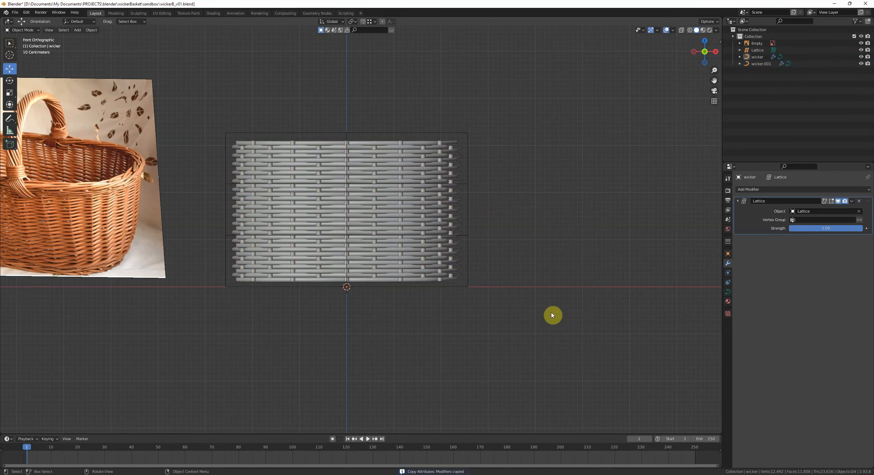
- Scale the lattice's bottom points inward with proportional editing to taper the basket toward its base
click(470, 248)
key(Tab)
key(s)
scroll(516, 302, up, 2)
click(508, 303)
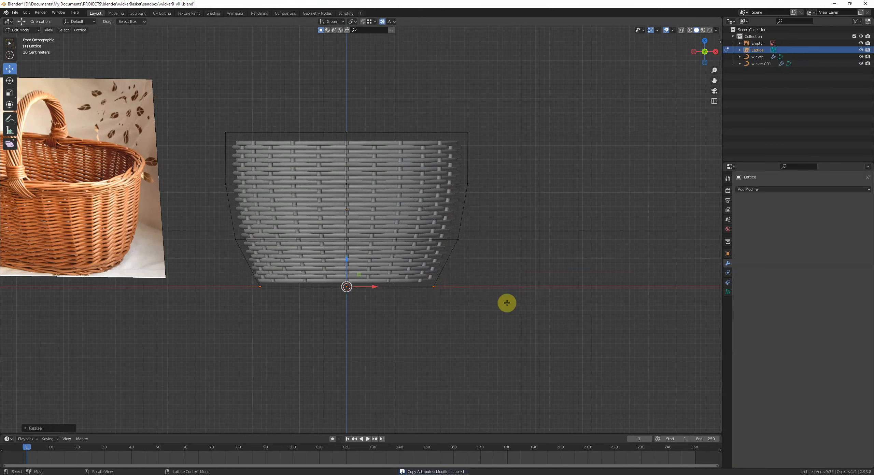
key(Tab)
scroll(502, 303, down, 3)
click(459, 294)
shift+middle_drag(458, 294, 433, 330)
key(KP_1)
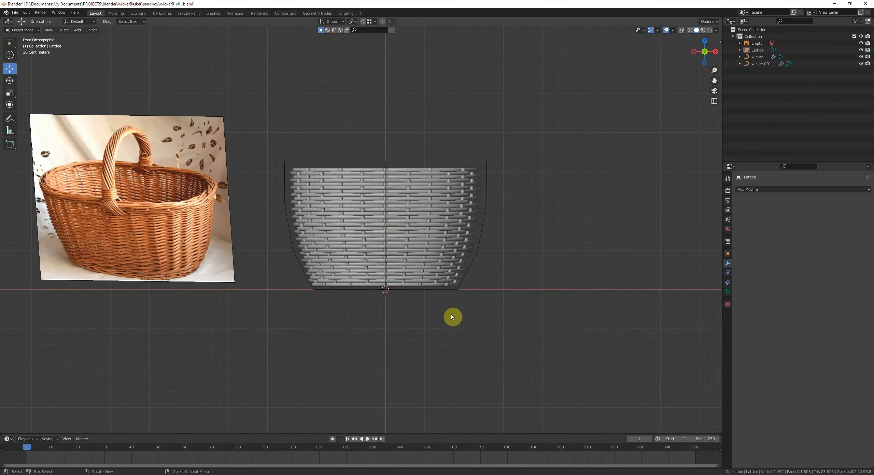
- Apply the Lattice modifier on both the weave and the stakes
click(441, 245)
click(851, 201)
click(848, 210)
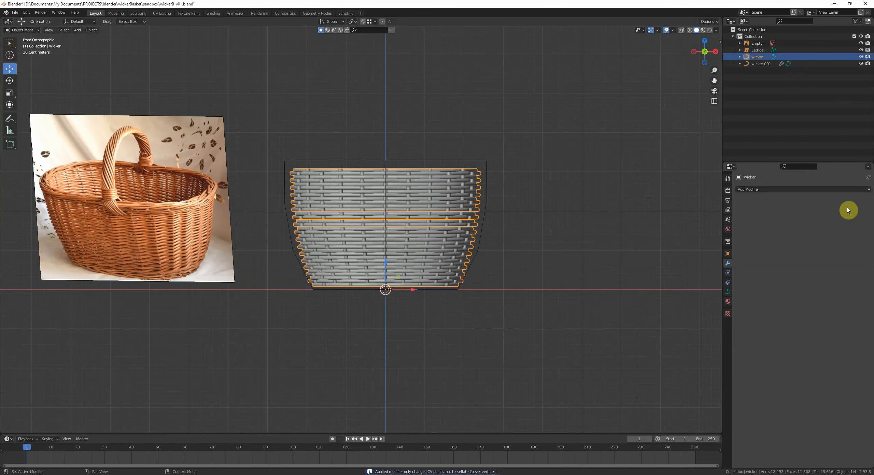
click(450, 205)
click(471, 180)
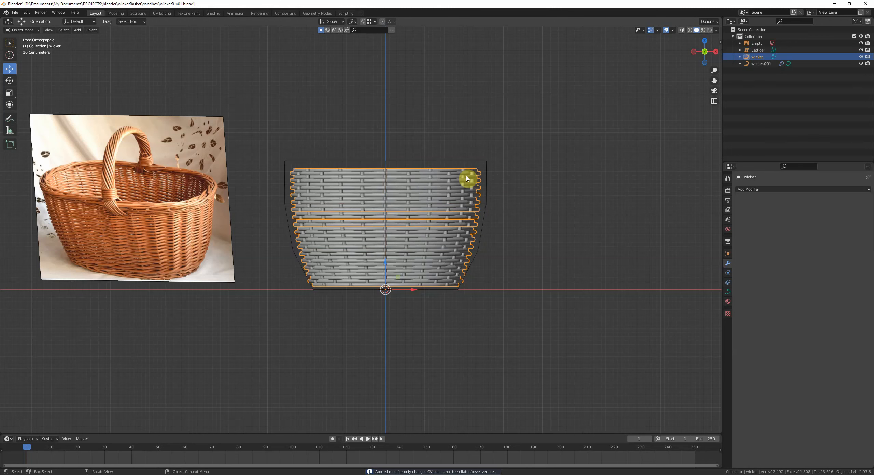
click(852, 201)
click(841, 207)
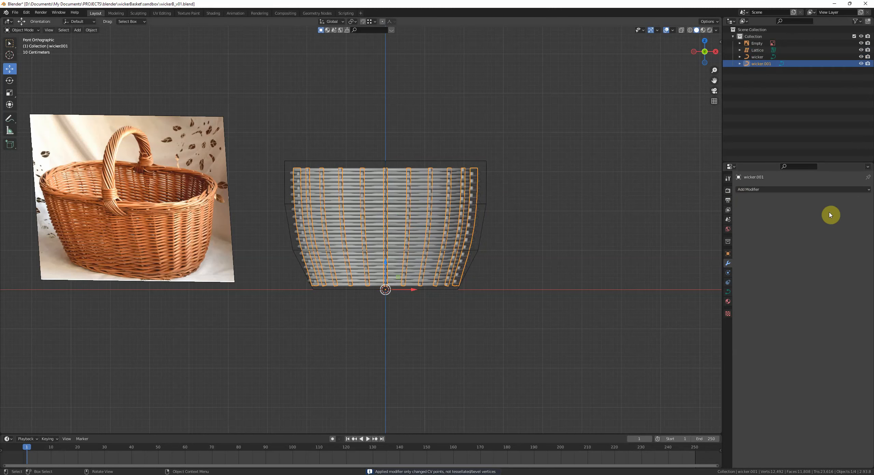
- Delete the lattice around the tapered basket
click(478, 182)
key(Tab)
key(Tab)
click(484, 174)
key(Delete)
middle_drag(485, 174, 481, 281)
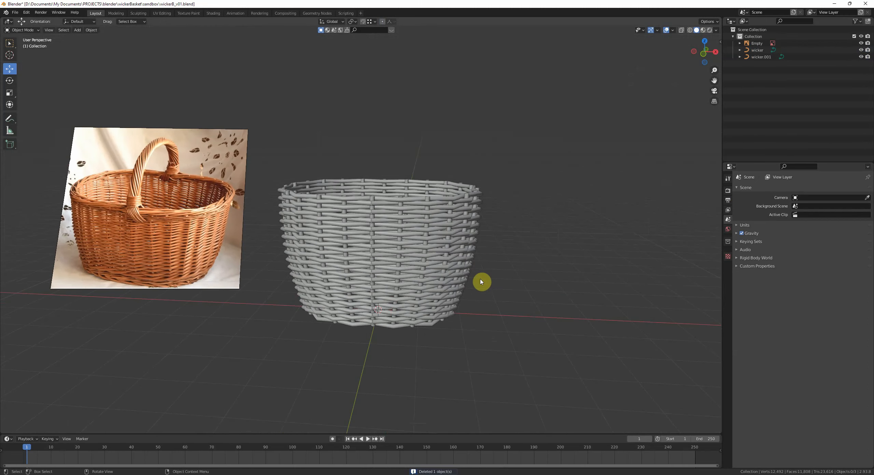
- Examine the handle and rim in the reference photo and compare them with the modelled basket
middle_drag(454, 235, 417, 290)
click(421, 282)
key(alt+a)
key(shift+s)
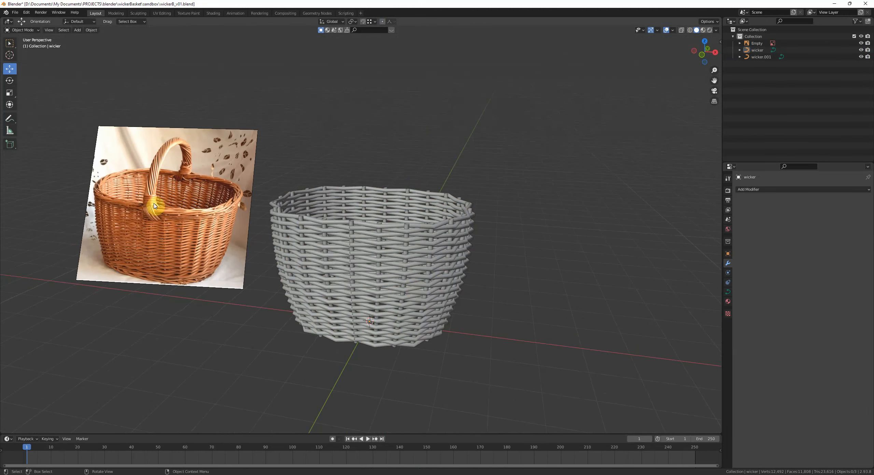
shift+middle_drag(159, 169, 373, 287)
scroll(182, 182, up, 4)
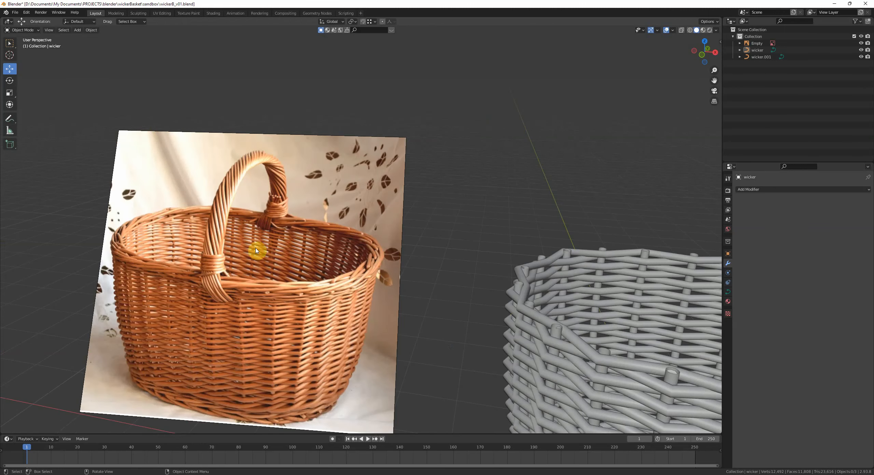
middle_drag(315, 257, 462, 243)
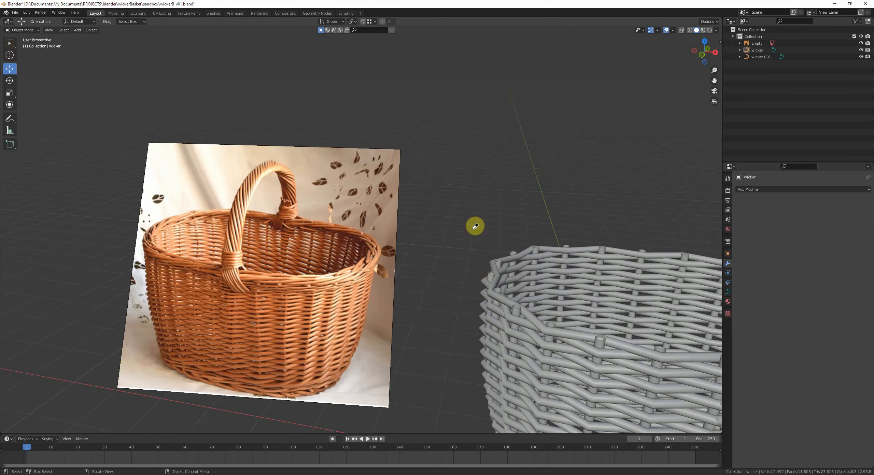
scroll(289, 256, down, 3)
shift+middle_drag(459, 270, 441, 244)
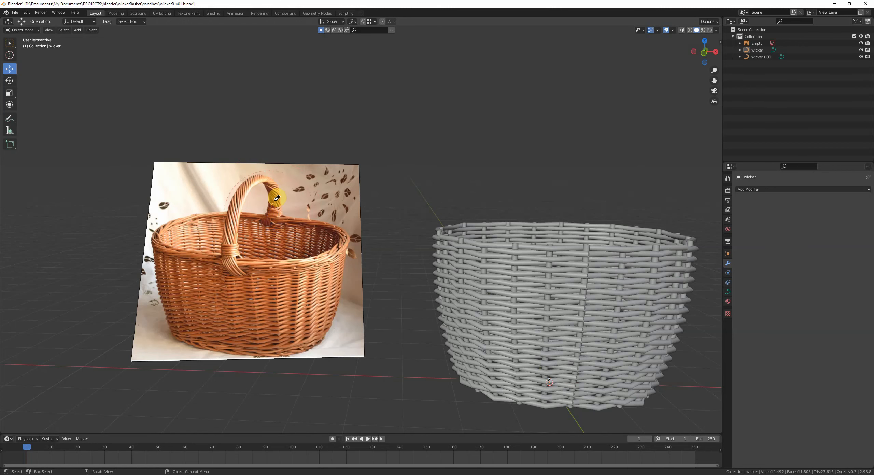
- Add a path curve and move it up along Z above the basket
key(Home)
key(shift+a)
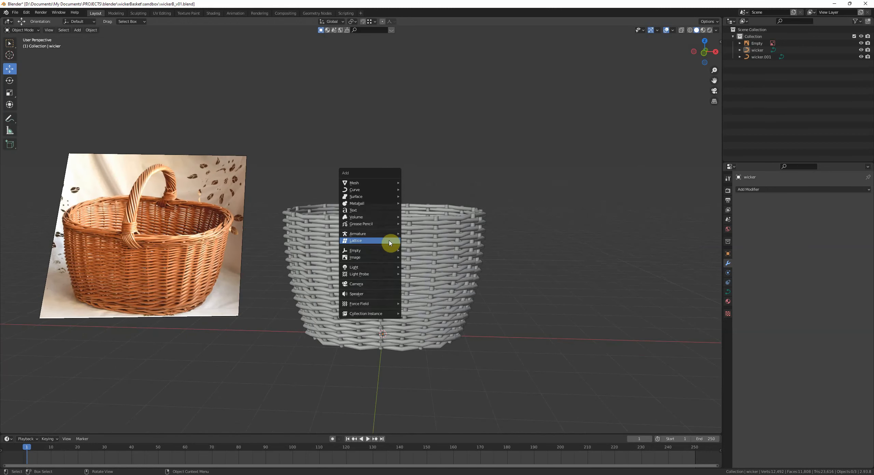
mouse_move(360, 192)
click(411, 220)
scroll(413, 232, down, 2)
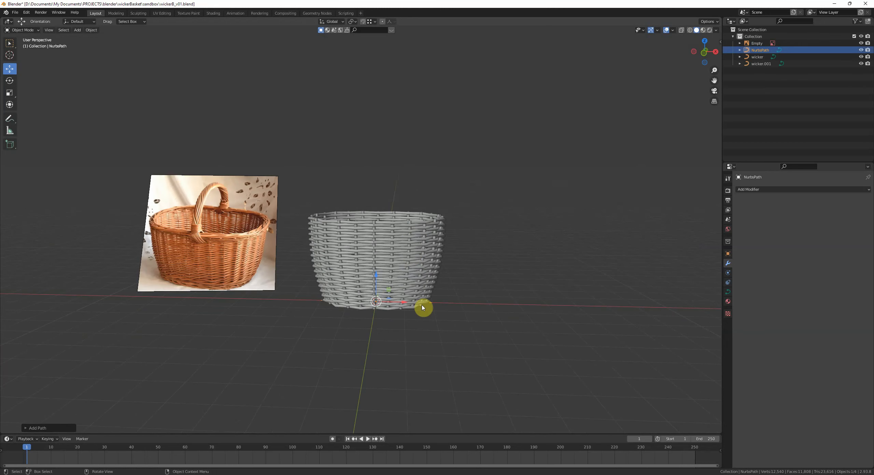
key(g)
key(z)
click(429, 193)
- Rotate the path 90 degrees about Y to stand upright and adjust its height above the basket
middle_drag(430, 194, 441, 262)
text(ry90)
key(Return)
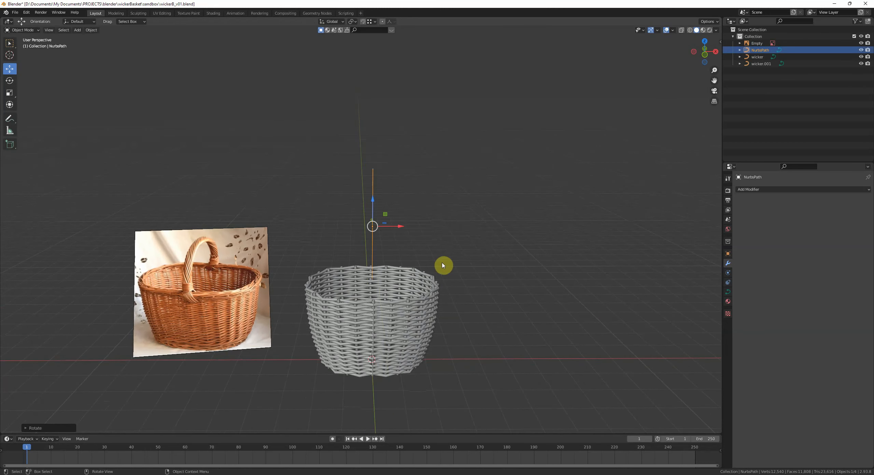
key(g)
key(z)
click(417, 256)
shift+middle_drag(424, 222, 399, 262)
scroll(398, 276, up, 2)
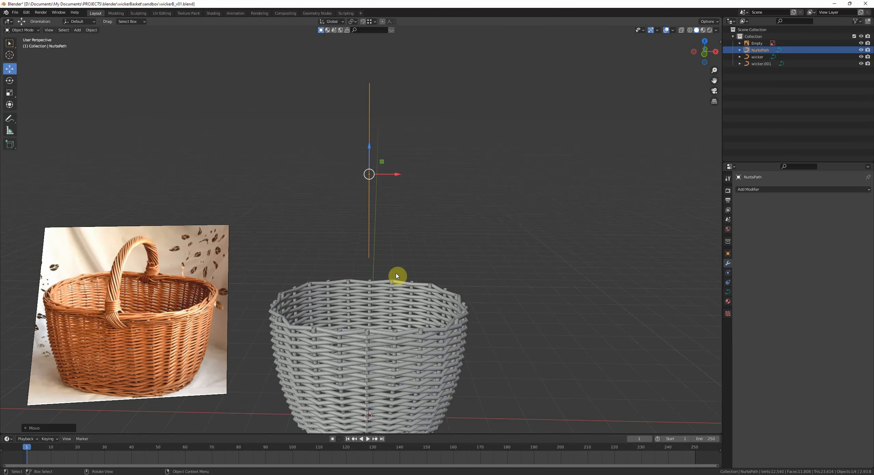
- Set the upright path's bevel depth to 0.05 m
click(728, 292)
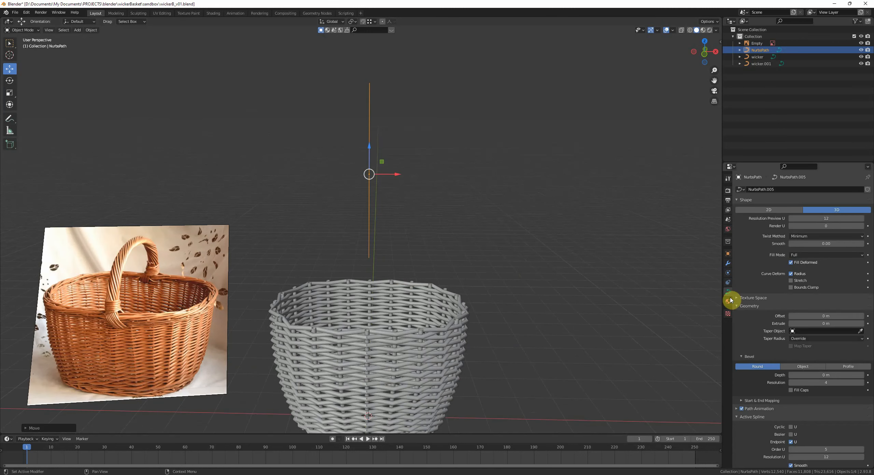
click(815, 376)
text(.05)
key(Return)
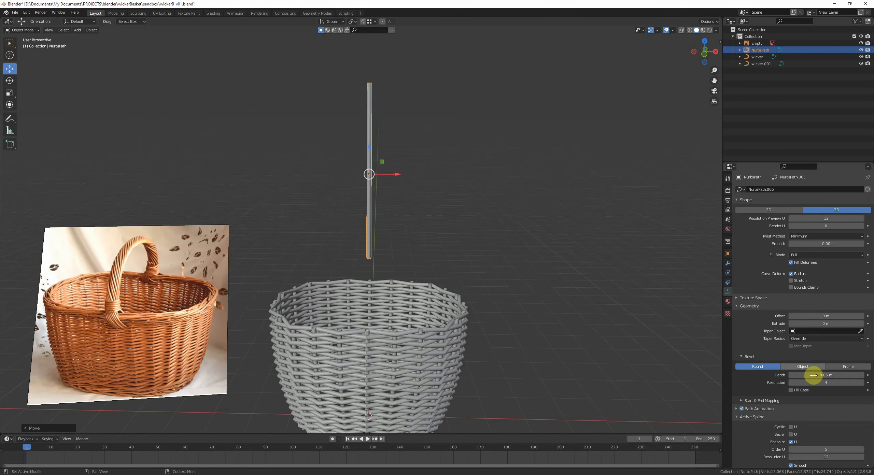
scroll(454, 256, up, 4)
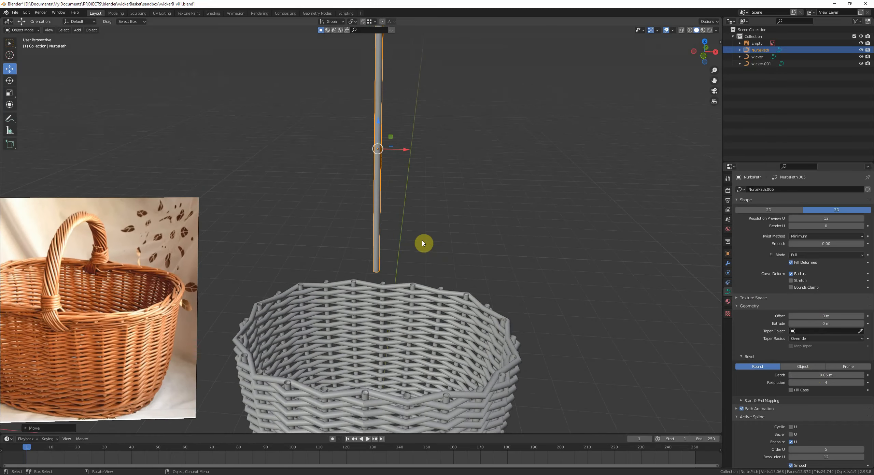
- Duplicate the upright rod and place the copy next to the original
key(KP_7)
scroll(395, 230, down, 2)
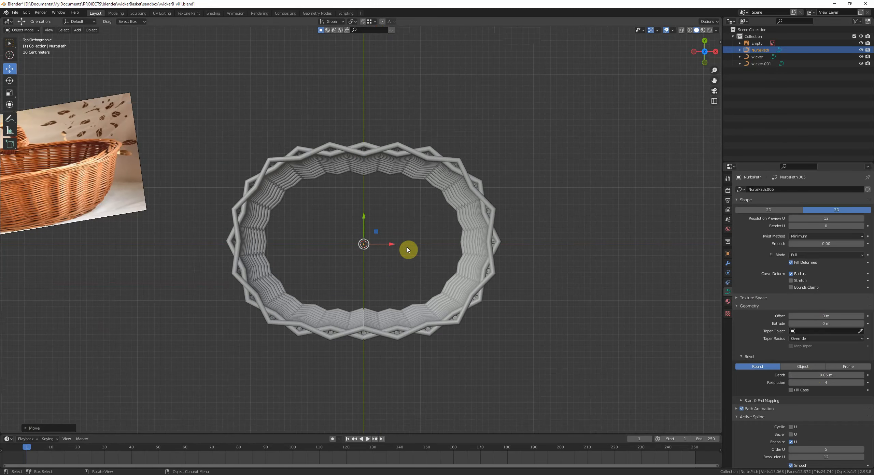
scroll(408, 248, up, 4)
middle_drag(427, 279, 402, 252)
key(shift+d)
click(404, 253)
scroll(396, 246, down, 3)
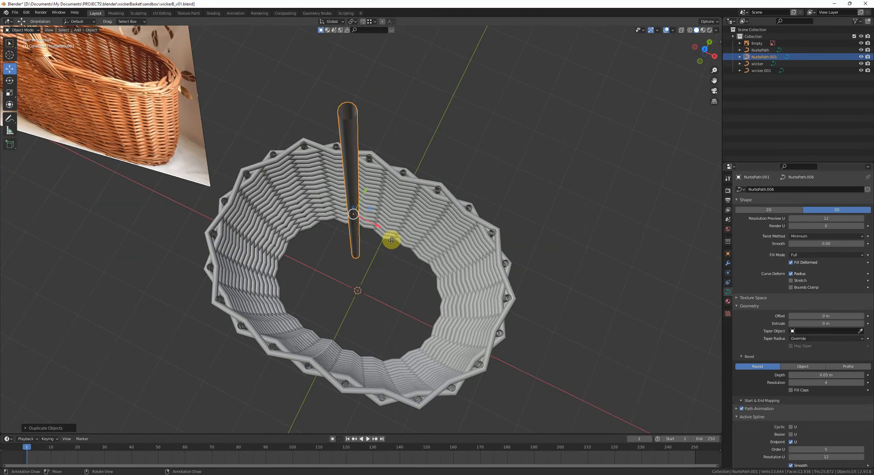
- Duplicate the upright rod three more times, placing the copies side by side along a curved arc
middle_drag(388, 228, 414, 254)
key(shift+d)
click(406, 251)
key(shift+d)
click(414, 247)
key(shift+d)
key(x)
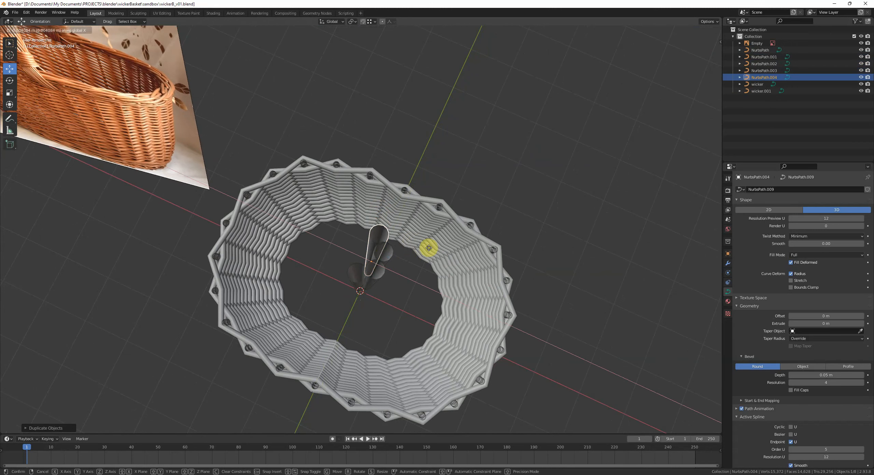
click(422, 246)
- Add two more rod duplicates to continue the arc, adjusting the last one along Y and X
key(shift+d)
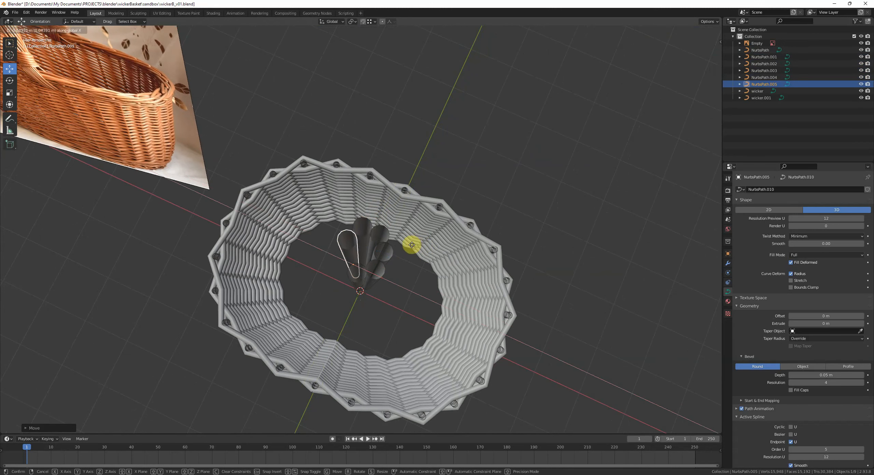
click(412, 246)
key(shift+d)
key(y)
click(407, 251)
key(g)
key(x)
click(409, 253)
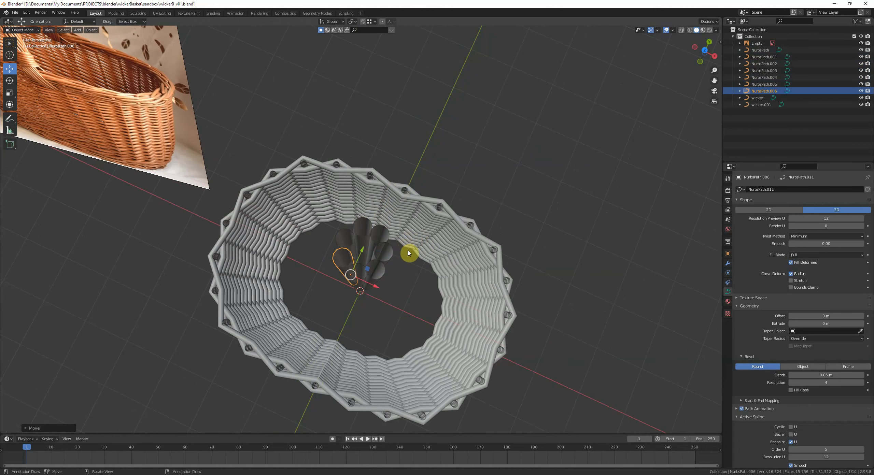
- Shift the newest rod along Y and duplicate it into the remaining gap to close the ring of rods
click(409, 254)
middle_drag(409, 254, 414, 259)
click(383, 253)
click(389, 270)
click(379, 290)
click(362, 295)
click(347, 265)
mouse_move(374, 274)
middle_down()
mouse_move(377, 284)
mouse_move(376, 276)
mouse_move(390, 277)
middle_up()
scroll(396, 265, up, 2)
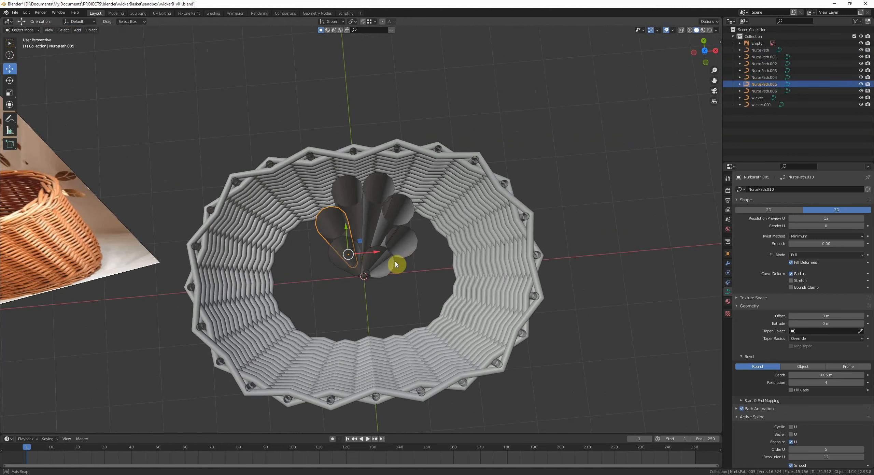
click(346, 266)
key(g)
key(y)
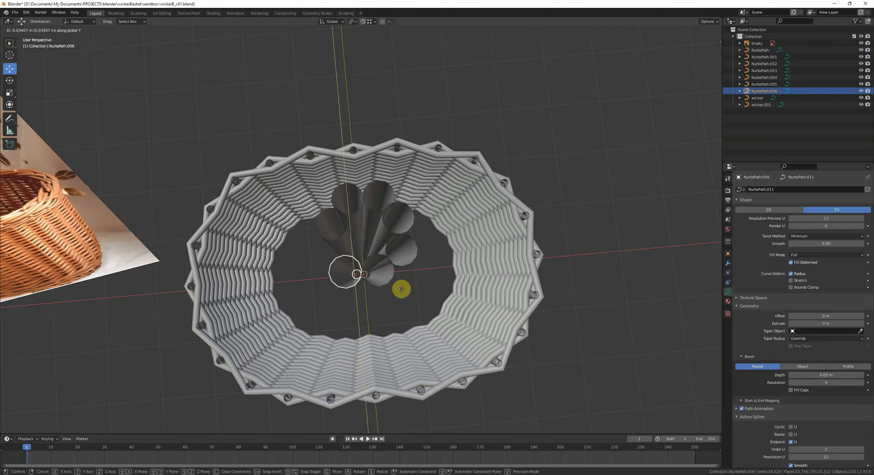
click(402, 289)
key(shift+d)
click(401, 276)
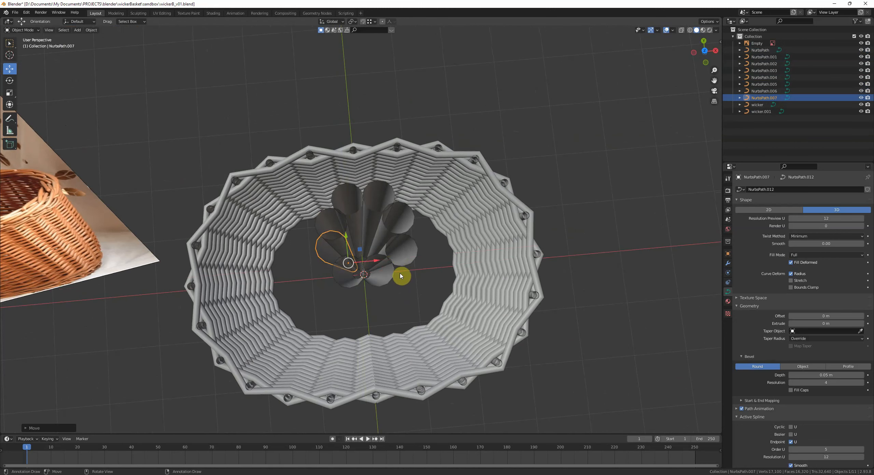
- Nudge the two neighbouring rods beside the filled gap along X and Y to even out the ring
click(321, 229)
key(g)
key(x)
click(371, 244)
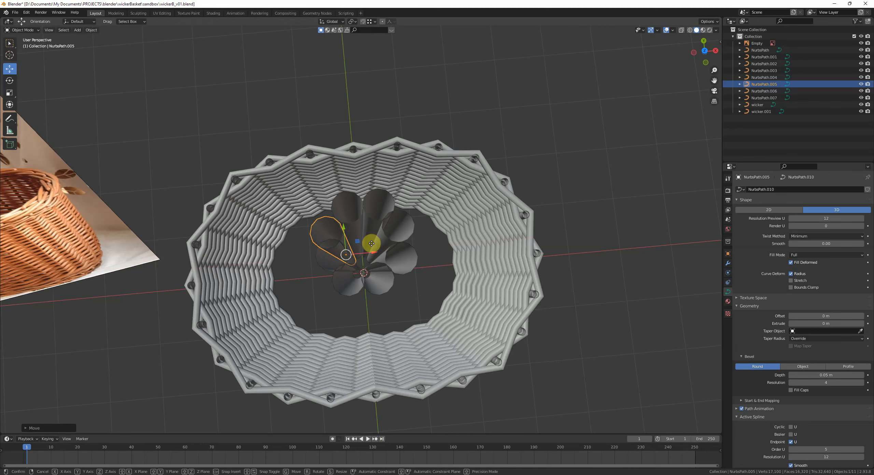
key(g)
key(y)
click(372, 244)
click(336, 251)
key(g)
key(x)
click(366, 261)
click(401, 298)
- Select all the upright rods and join them into one curve object
middle_drag(400, 304, 393, 243)
scroll(389, 259, down, 4)
middle_drag(374, 295, 366, 244)
scroll(355, 244, up, 4)
drag(373, 252, 211, 188)
key(ctrl+j)
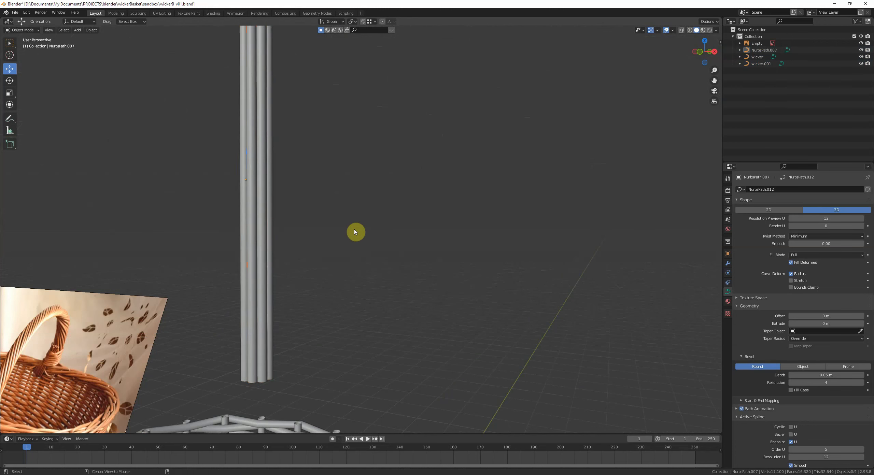
middle_drag(345, 247, 409, 255)
scroll(439, 285, down, 4)
key(q)
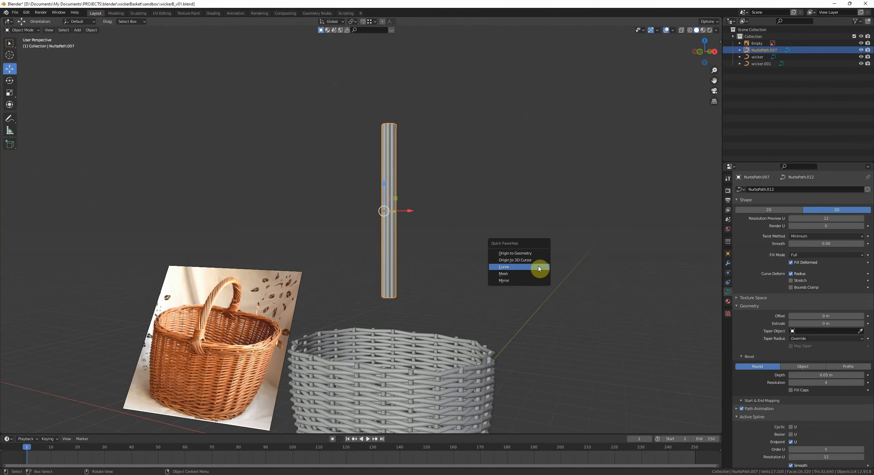
click(537, 260)
key(q)
click(528, 274)
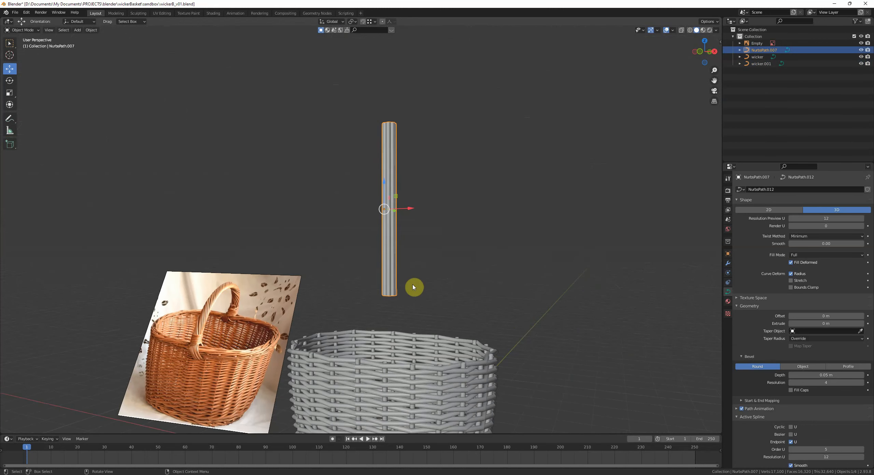
- Snap the 3D cursor to the control points at the bundle's lower end
key(Tab)
middle_drag(427, 301, 445, 305)
key(b)
drag(441, 309, 345, 272)
key(shift+s)
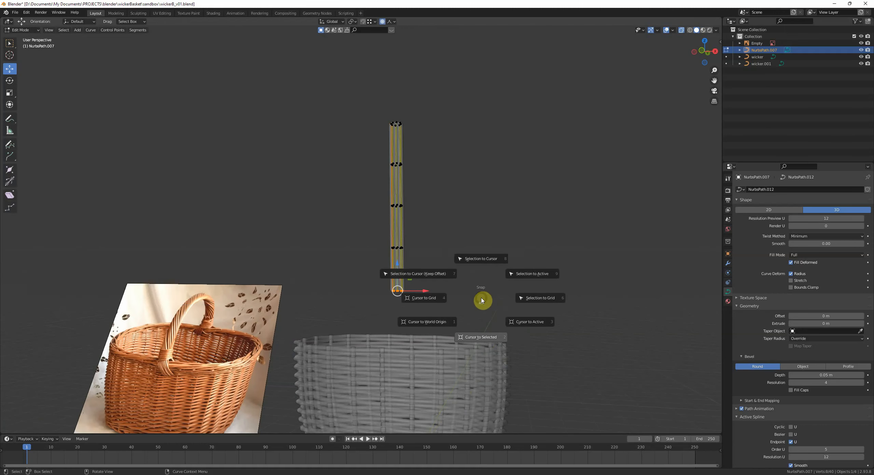
click(478, 321)
key(Tab)
key(alt+z)
- Set the rod bundle's origin to the 3D cursor at its lower end
middle_drag(477, 319, 470, 308)
key(shift+a)
mouse_move(485, 304)
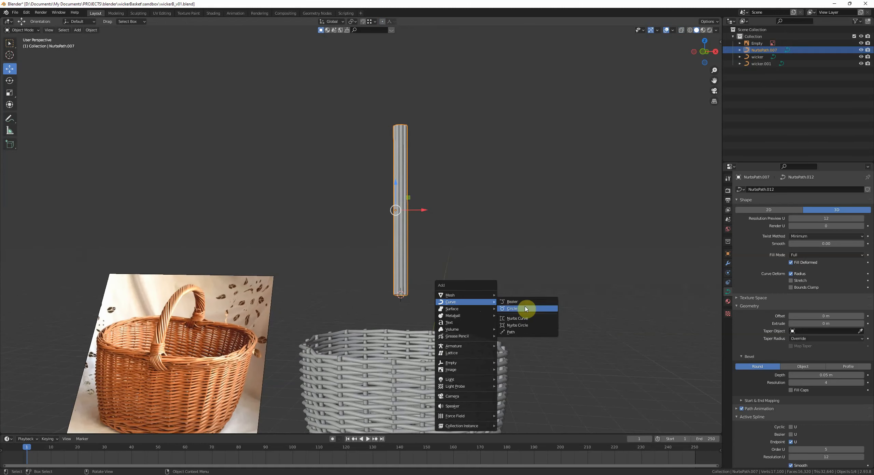
key(q)
click(528, 249)
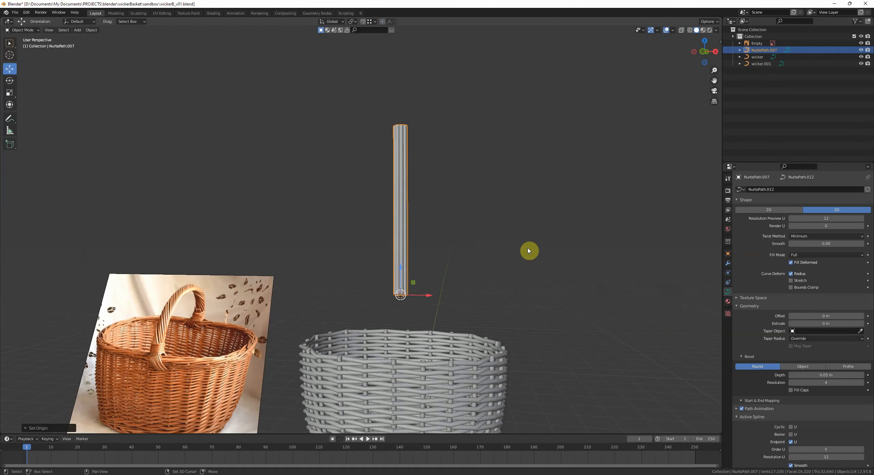
shift+middle_drag(493, 310, 464, 284)
click(424, 264)
shift+middle_drag(373, 272, 376, 284)
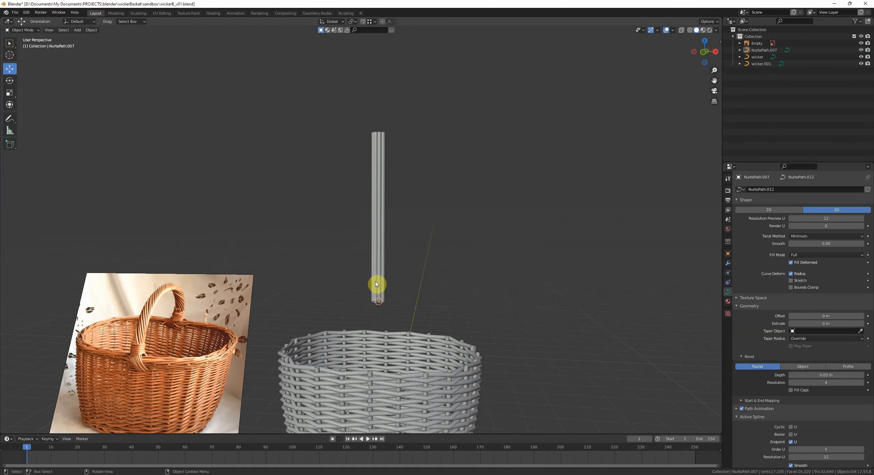
- Add a Simple Deform modifier to the rod bundle
click(377, 273)
click(728, 263)
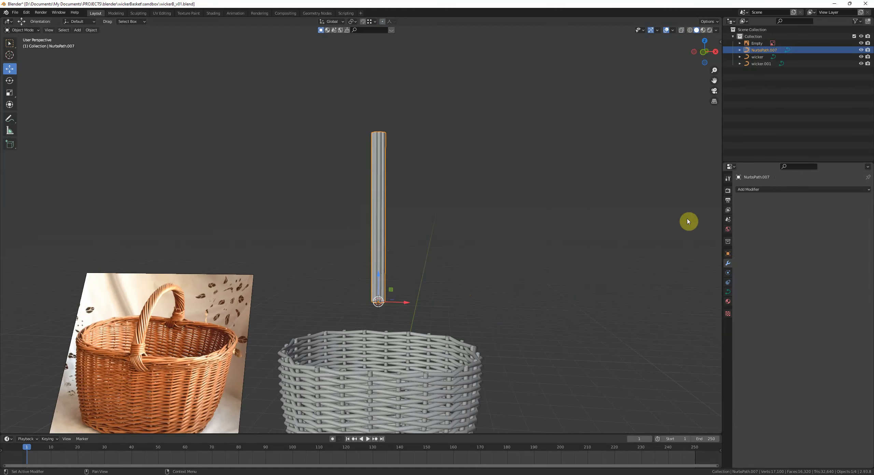
click(756, 189)
click(819, 262)
scroll(550, 201, up, 3)
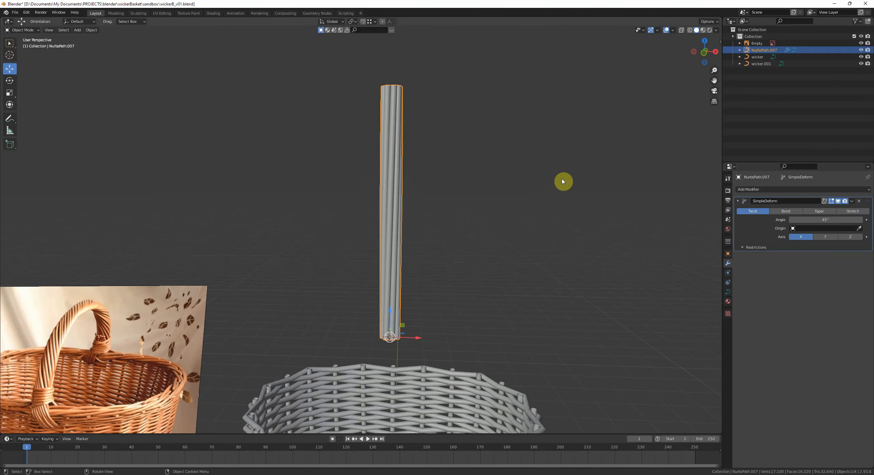
- Try a 900° twist angle on the bundle's Simple Deform modifier and settle on 500°
drag(815, 220, 856, 221)
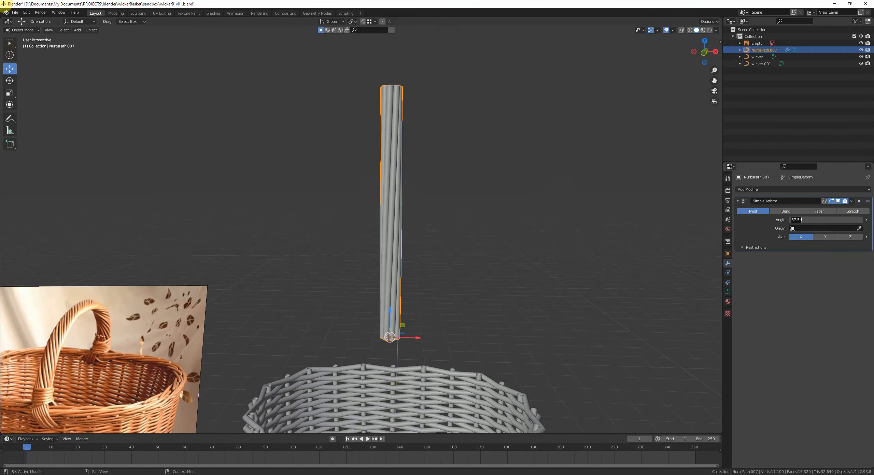
text(900)
key(Return)
scroll(471, 261, down, 2)
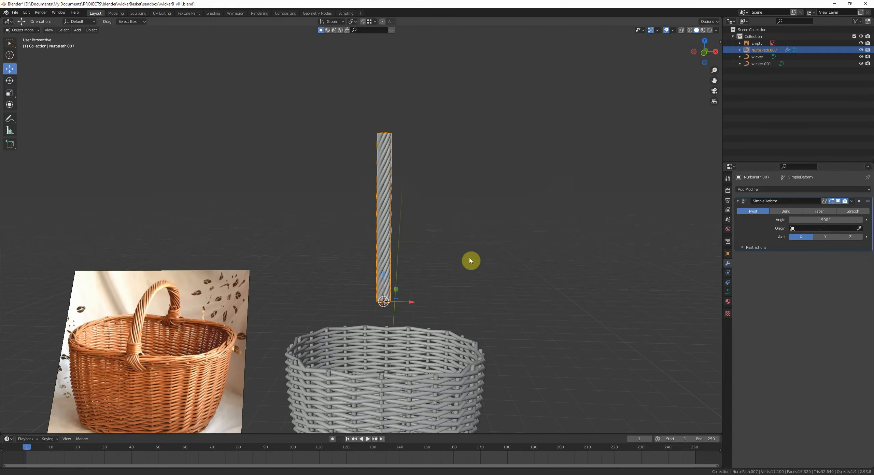
click(844, 221)
text(500)
key(Return)
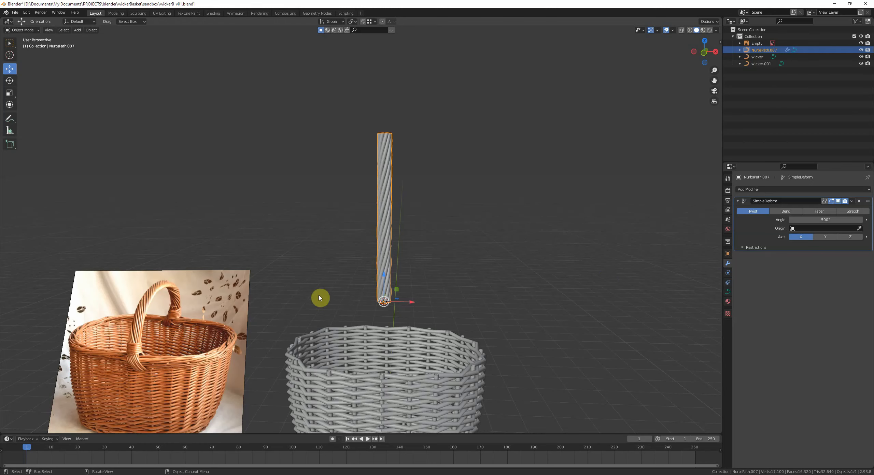
middle_drag(320, 298, 430, 276)
key(Tab)
key(Tab)
key(s)
key(z)
right_click(446, 232)
key(Tab)
key(s)
right_click(441, 267)
- Stretch all of the bundle's control points along Z by about 1.65, using the 3D cursor as pivot point
key(a)
click(351, 21)
click(359, 36)
key(o)
key(s)
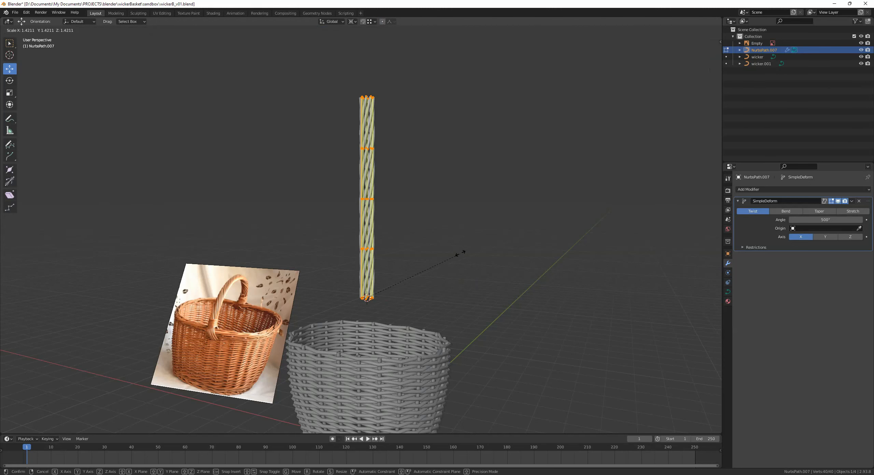
key(z)
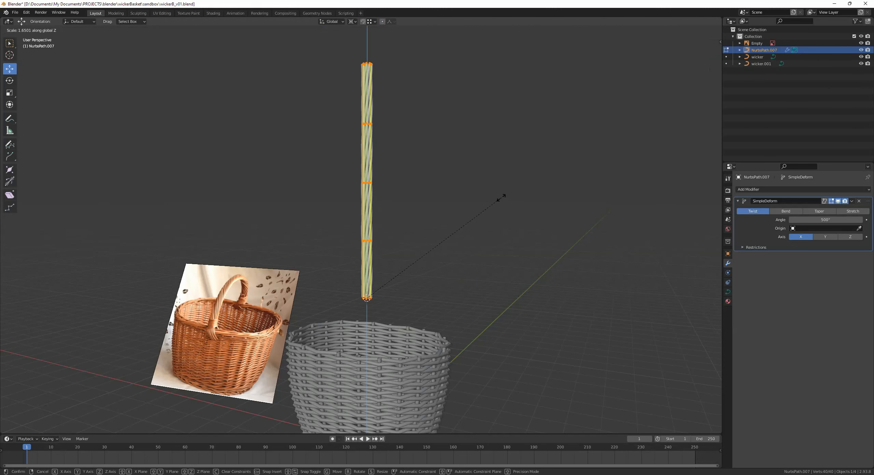
click(500, 197)
key(Tab)
- Rotate the twisted bundle -90 degrees about X so it lies horizontally
middle_drag(500, 197, 449, 214)
text(r)
middle_drag(430, 257, 499, 262)
text(x90)
key(Escape)
text(rx-90)
key(Return)
- Move the horizontal twisted bundle along Y to centre it above the basket
key(g)
key(y)
click(403, 263)
middle_drag(349, 262, 341, 288)
key(g)
key(y)
click(449, 252)
click(439, 265)
scroll(394, 267, up, 2)
click(359, 232)
middle_drag(359, 232, 393, 233)
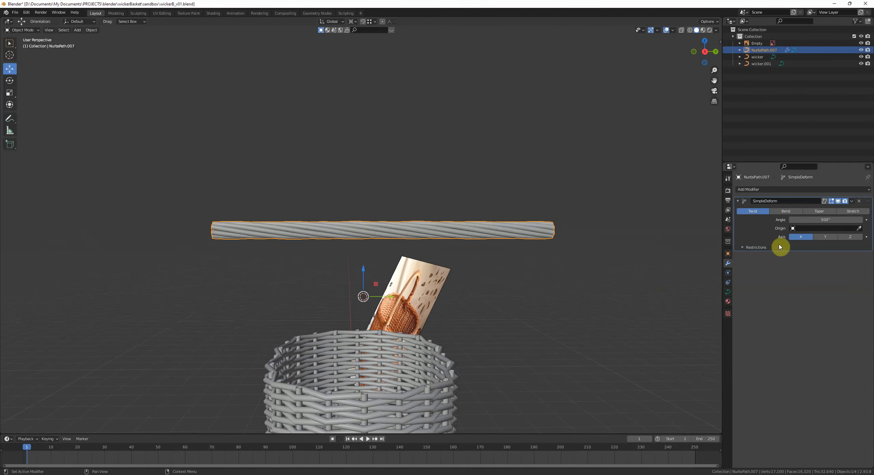
- Set the bundle's Simple Deform twist angle to 600°
click(824, 219)
text(600)
key(Return)
click(355, 296)
mouse_move(356, 297)
middle_down()
mouse_move(443, 305)
mouse_move(351, 298)
middle_up()
key(Tab)
key(Tab)
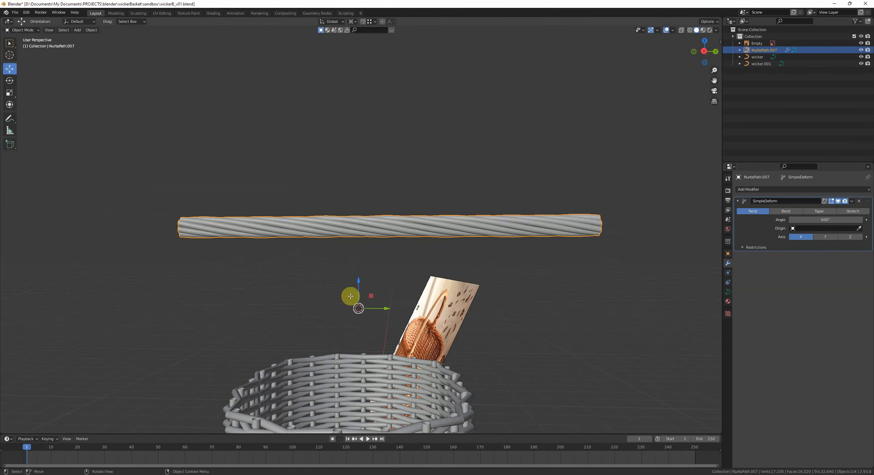
- Turn on the wireframe overlay to inspect the twisted bundle's mesh density
click(671, 29)
click(632, 144)
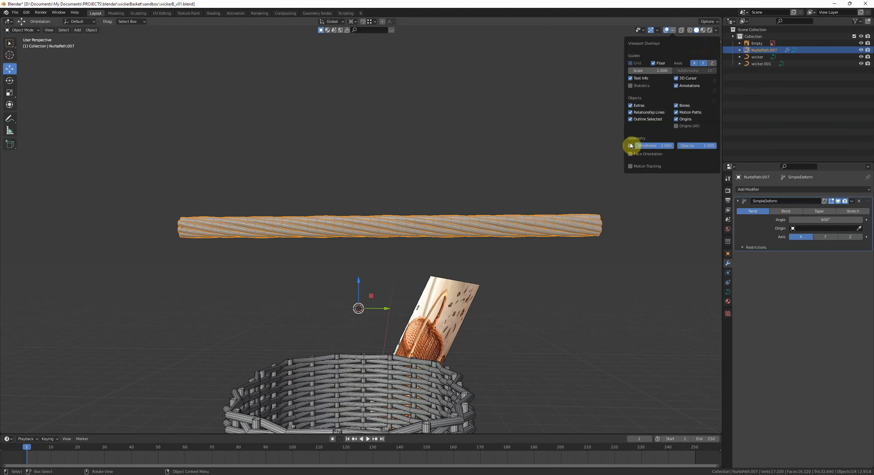
scroll(430, 257, up, 3)
- Set the twisted bundle's bevel resolution to 2 and its Resolution Preview U to 6
click(728, 292)
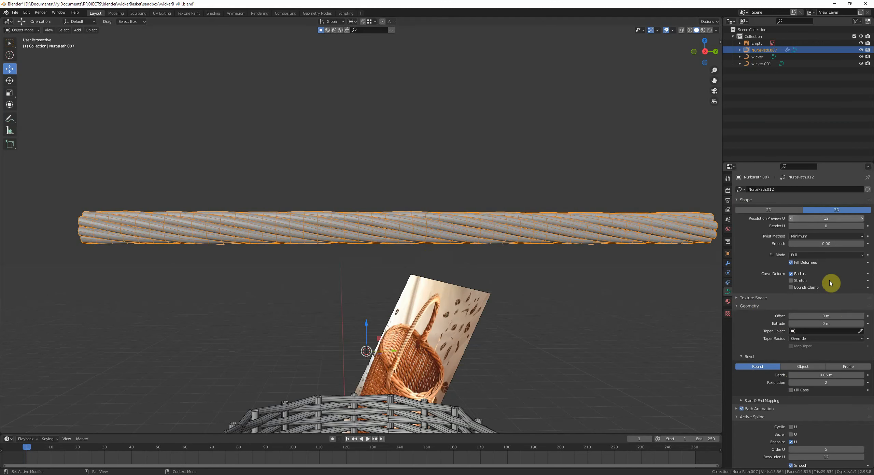
key(Return)
click(456, 279)
scroll(456, 279, down, 2)
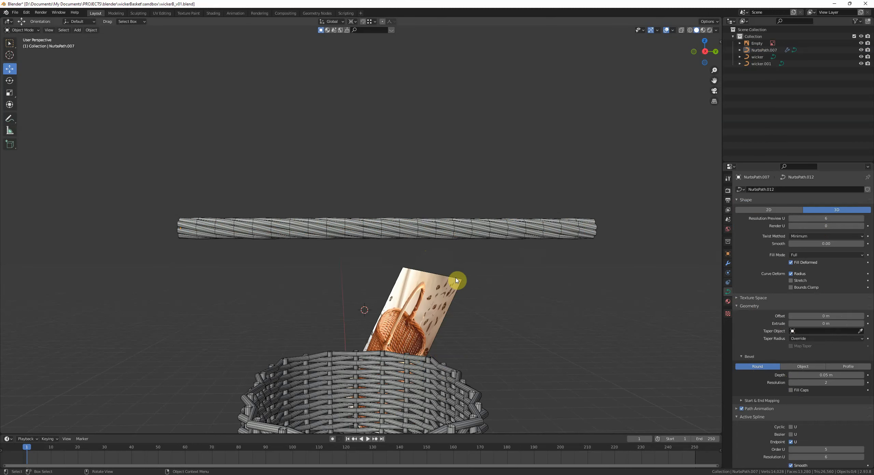
- Turn off the wireframe overlay in the viewport
click(672, 30)
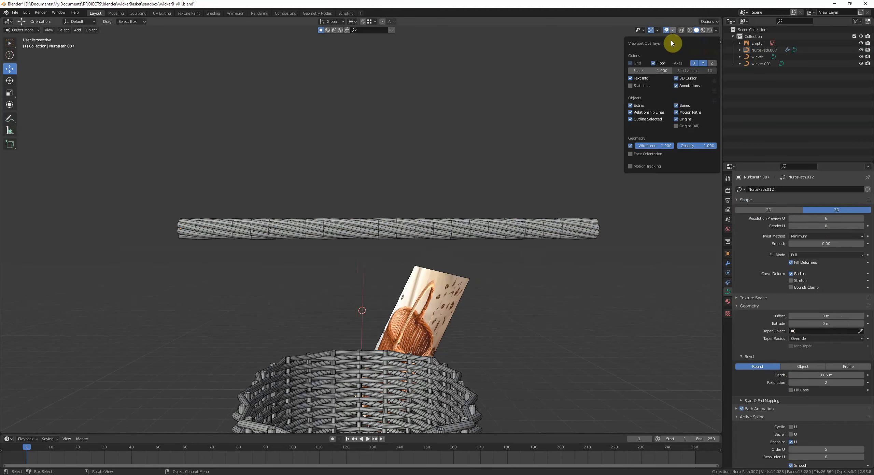
click(634, 147)
middle_drag(505, 178, 475, 205)
- Place the 3D cursor at one end of the twisted bundle and set the bundle's origin there
click(433, 238)
middle_drag(432, 238, 475, 198)
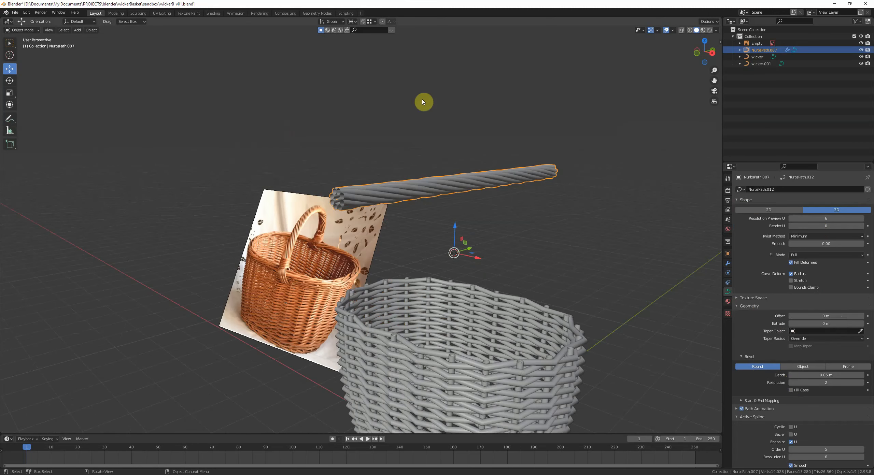
key(shift+s)
click(550, 193)
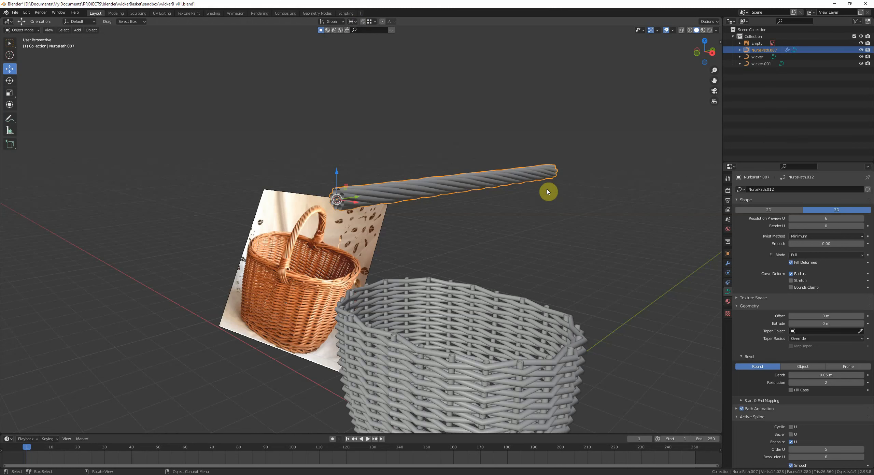
- Add a path curve at the bundle's end and rotate it 90 degrees about Z to run along the bundle
middle_drag(552, 191, 459, 197)
key(shift+a)
mouse_move(492, 179)
click(528, 208)
middle_drag(533, 209, 402, 196)
text(rz90)
key(Return)
- Snap the 3D cursor to the path's outer end point and set the path's origin there
key(alt+z)
key(Tab)
click(134, 175)
key(shift+s)
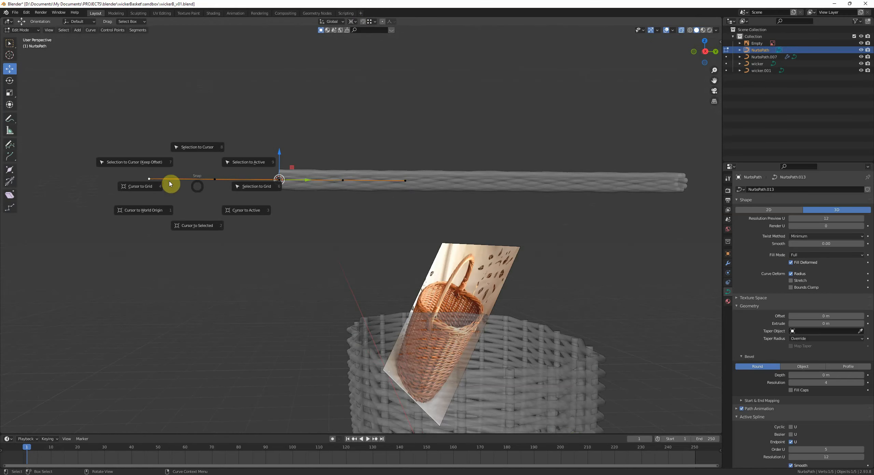
click(199, 223)
key(Tab)
key(ctrl+alt+shift+c)
click(267, 196)
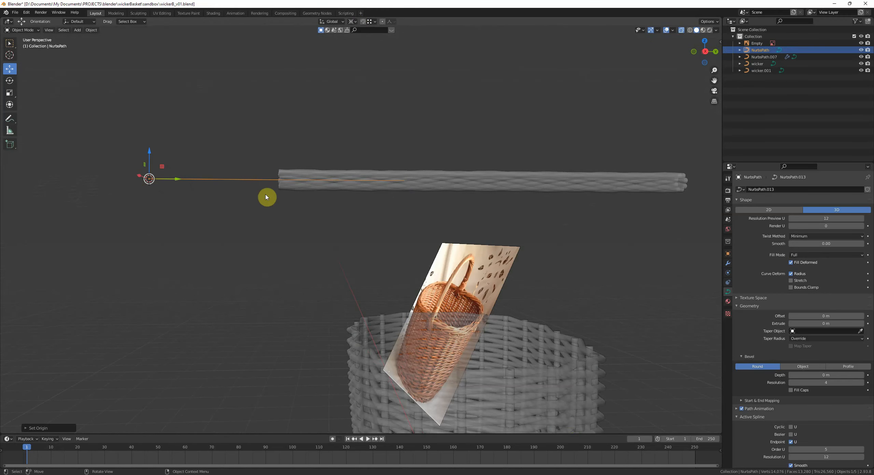
- Snap the 3D cursor to the twisted bundle's origin and move the path onto it so both start at the bundle's end
click(301, 175)
key(shift+s)
click(303, 204)
click(242, 182)
key(shift+s)
click(241, 157)
- Scale the path's control points until it spans the bundle's full length, about 6.59 m, and show the object's transform values
middle_drag(298, 181, 302, 188)
shift+middle_drag(535, 199, 450, 200)
scroll(420, 202, down, 2)
middle_drag(396, 204, 390, 204)
key(Tab)
key(s)
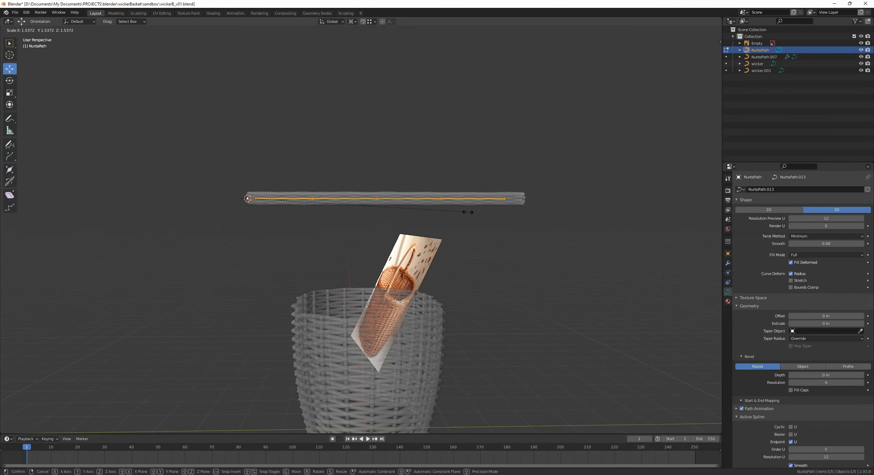
click(464, 212)
key(KP_1)
key(KP_3)
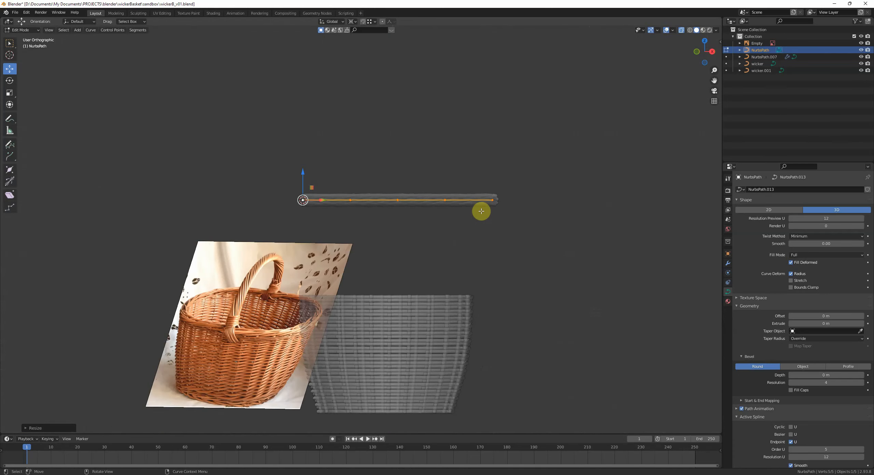
scroll(567, 228, up, 4)
key(Tab)
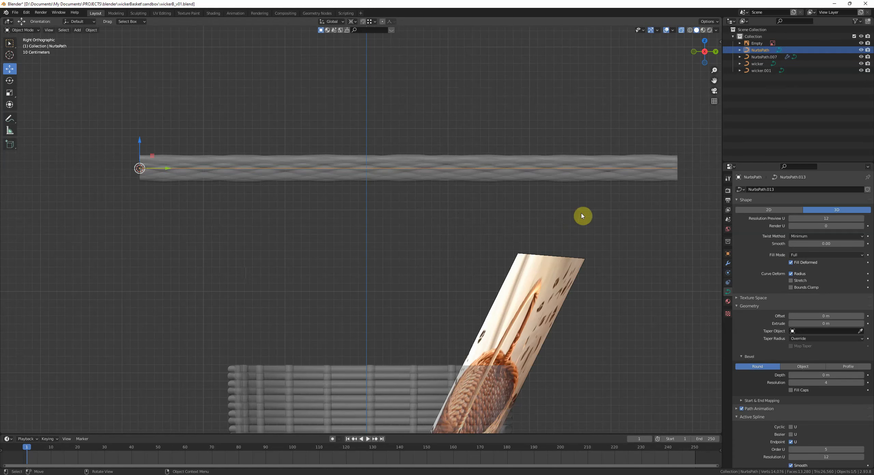
click(720, 42)
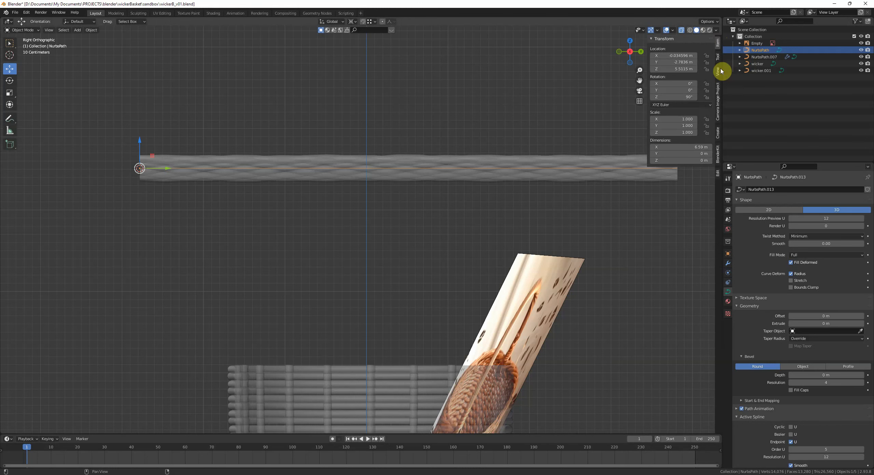
scroll(502, 153, down, 1)
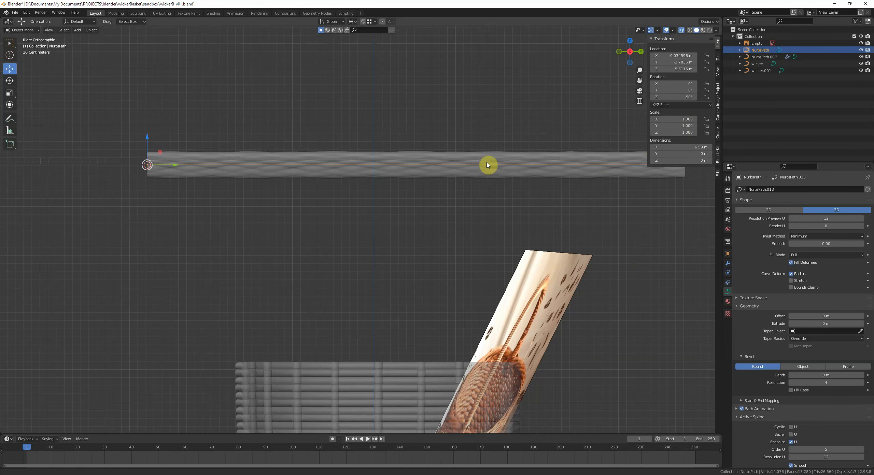
scroll(356, 143, down, 2)
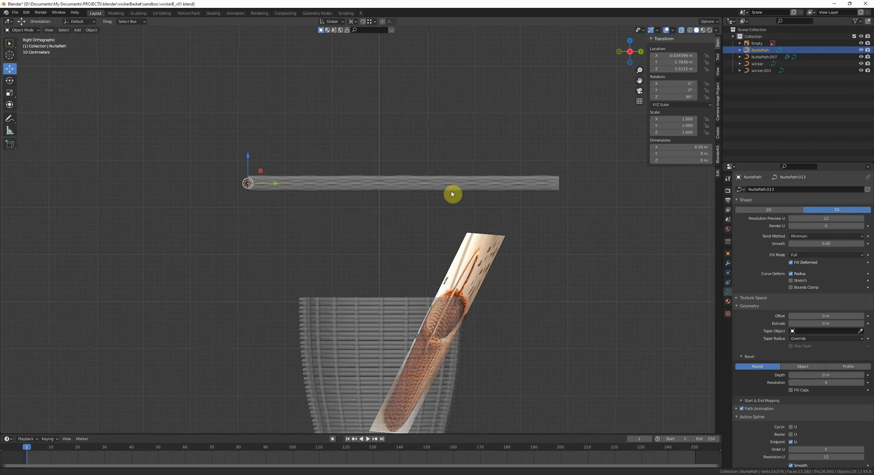
- Add a Curve modifier to the twisted bundle and try to pick the path as its curve object
click(416, 189)
click(727, 263)
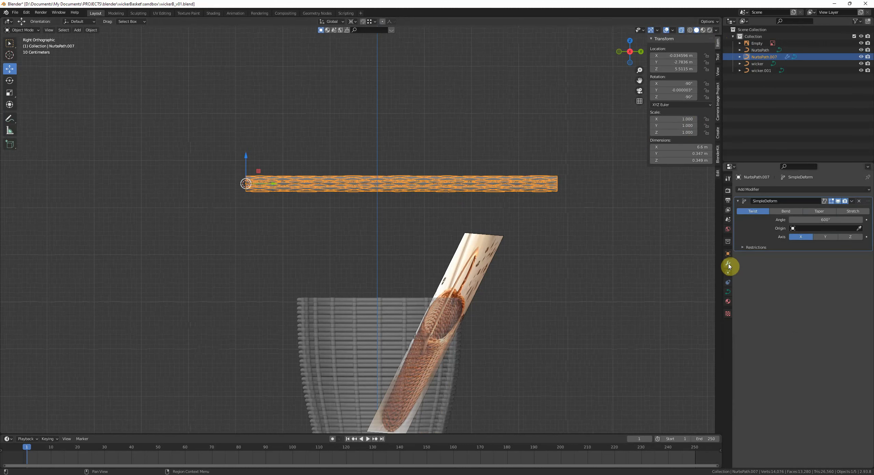
click(748, 190)
click(805, 224)
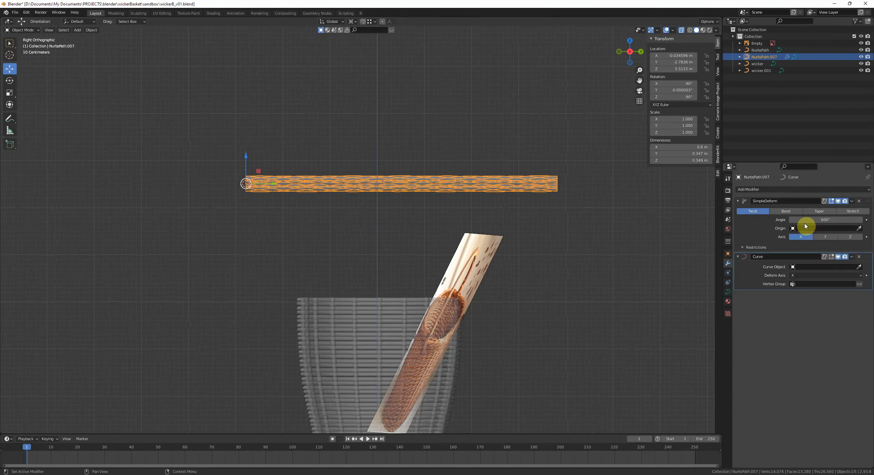
click(530, 183)
- Raise the path's middle control point above the bundle to give the path an upward bend
click(521, 186)
key(Tab)
click(403, 184)
key(g)
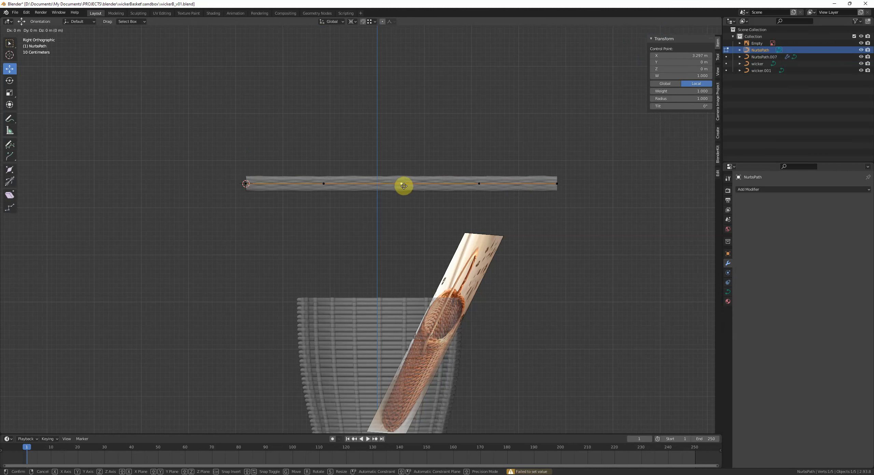
click(403, 119)
- Assign the bent path as the curve object of the bundle's Curve modifier
key(Tab)
click(439, 185)
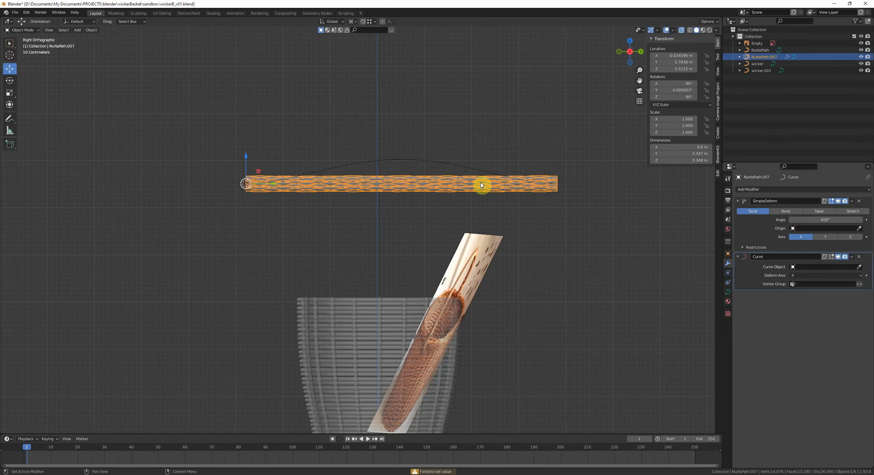
click(444, 162)
- Lower the path's two end points along Z and scale them closer together about their midpoint, bending the bundle into an arch
click(394, 168)
key(Tab)
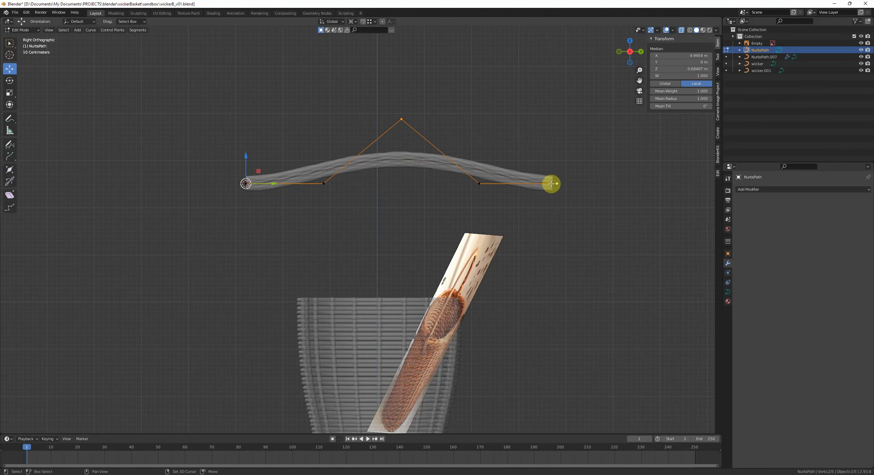
click(246, 184)
click(351, 22)
click(373, 53)
shift+click(551, 186)
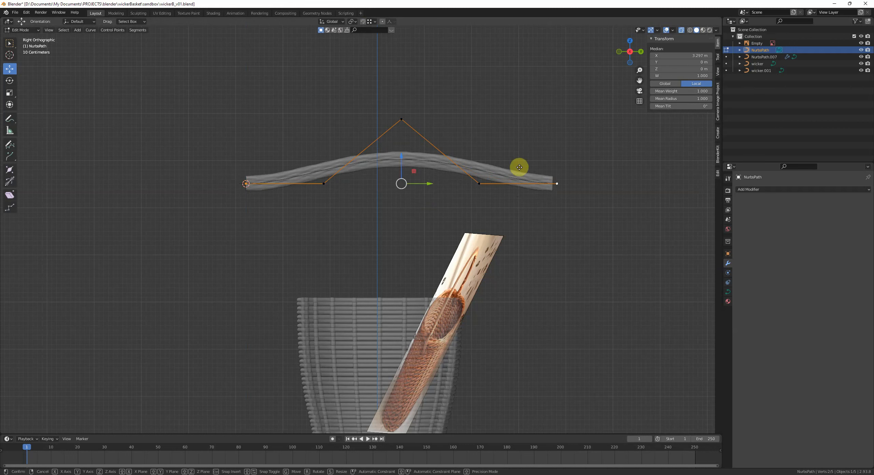
key(g)
key(z)
click(449, 209)
key(s)
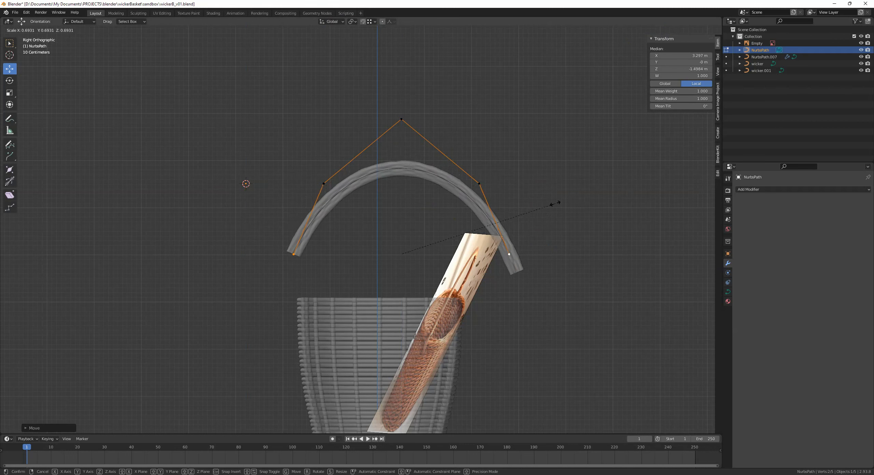
click(512, 209)
key(Tab)
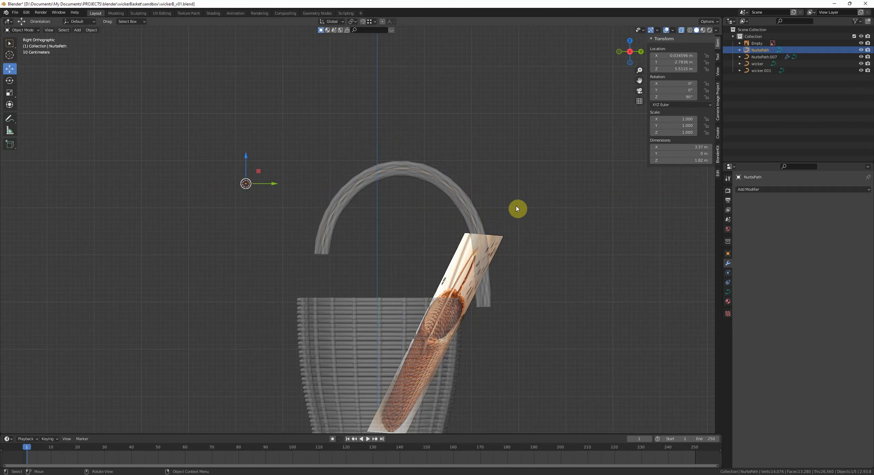
- Move the arched bundle and its path together along Y to centre the arch over the basket
shift+click(455, 183)
key(g)
key(y)
right_click(508, 196)
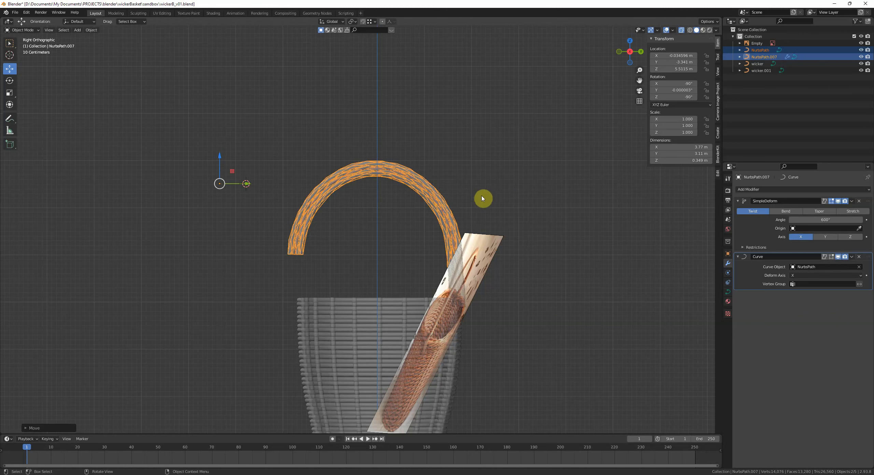
- Hide the reference image and lower the arched bundle and its path along Z toward the basket
click(491, 248)
key(h)
key(b)
drag(362, 145, 424, 208)
shift+middle_drag(454, 229, 454, 204)
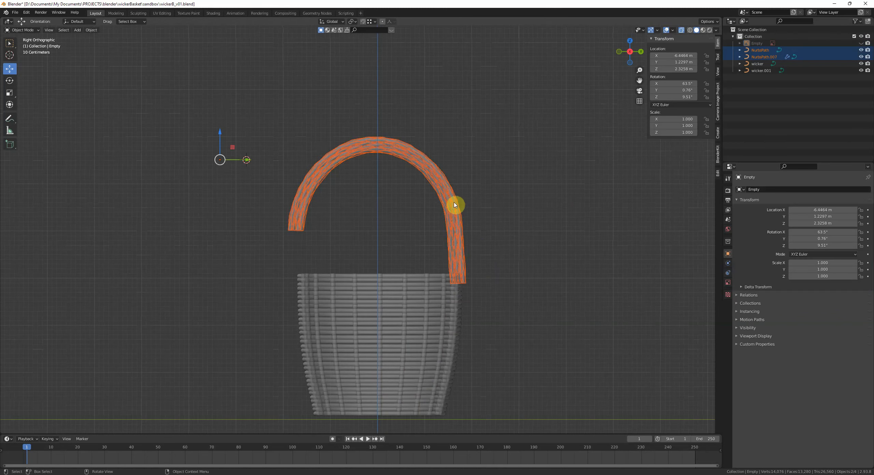
key(g)
key(z)
click(407, 211)
- Slide only the twisted bundle along Y until the arch's two legs end at about the same height
click(400, 189)
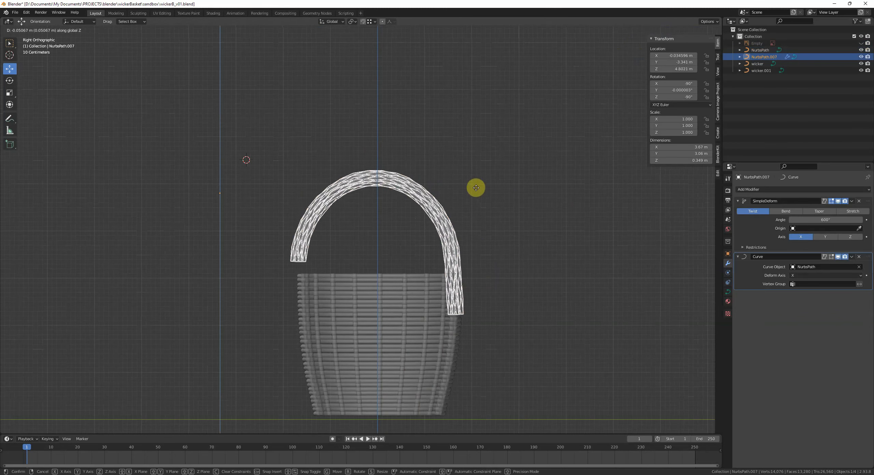
key(g)
key(y)
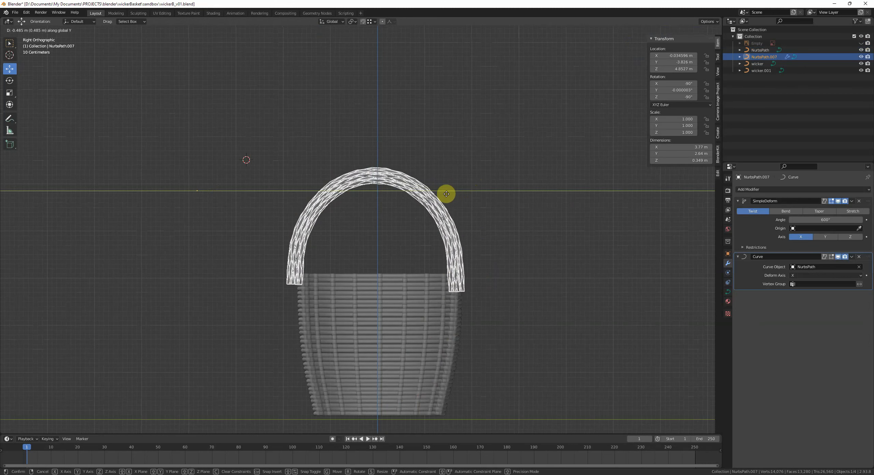
click(441, 194)
- Shift the bundle and path slightly along Y and raise them along Z so the handle clears the basket rim
shift+click(397, 182)
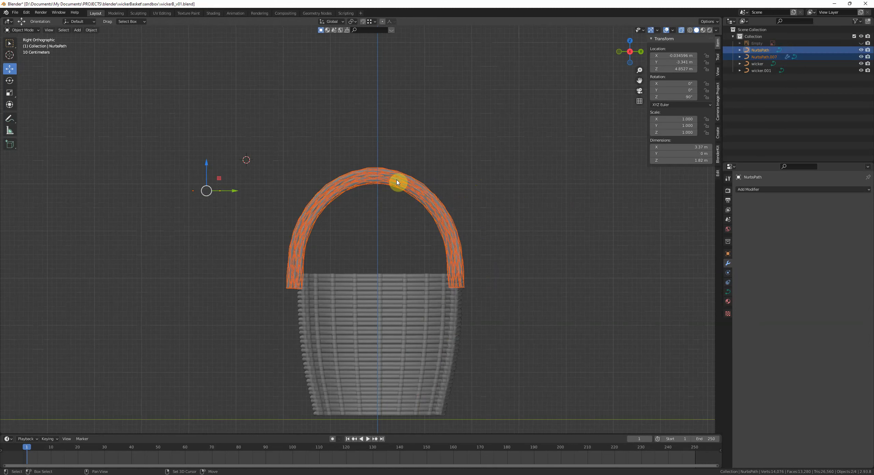
key(g)
key(y)
click(411, 184)
key(g)
key(z)
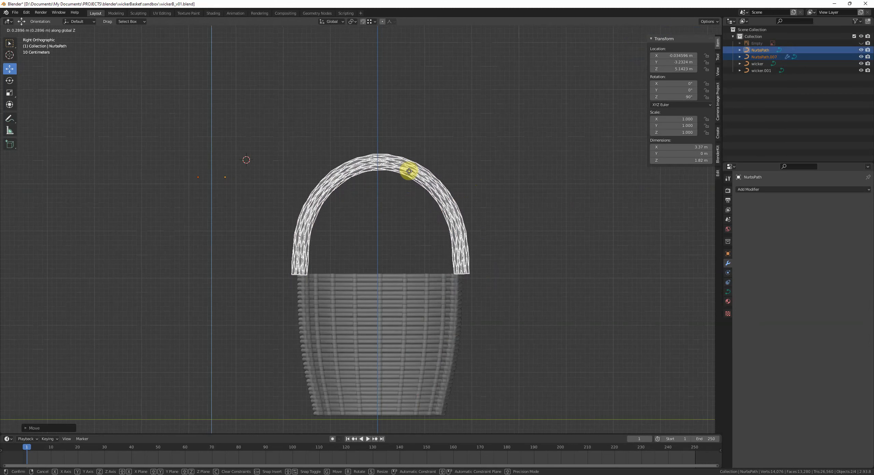
click(410, 153)
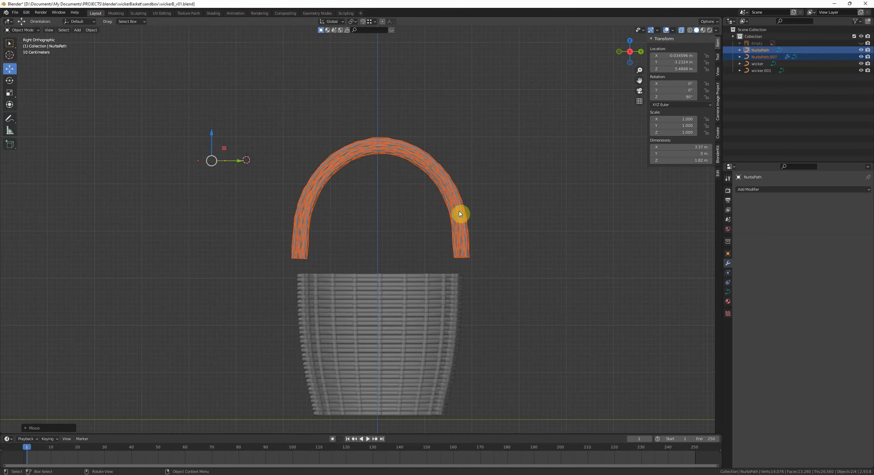
- Narrow the path's four outer control points along Y to bring the handle's width closer to the basket rim
click(449, 196)
click(451, 193)
key(Tab)
click(483, 245)
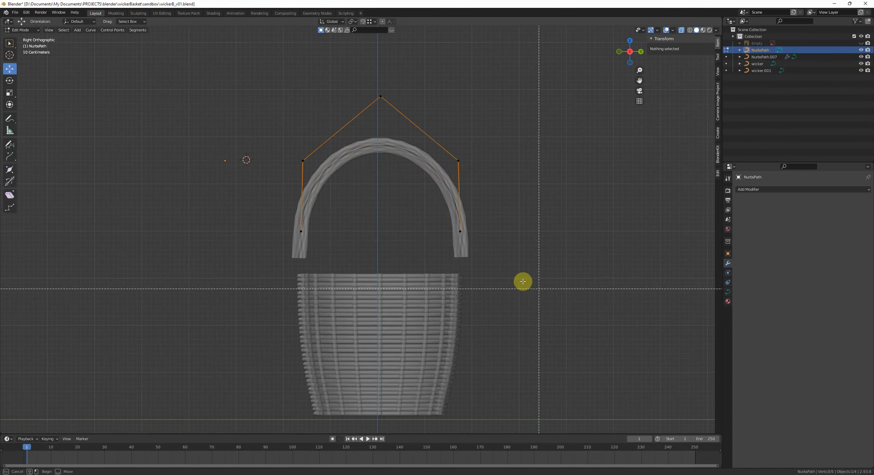
drag(523, 281, 283, 131)
key(s)
key(y)
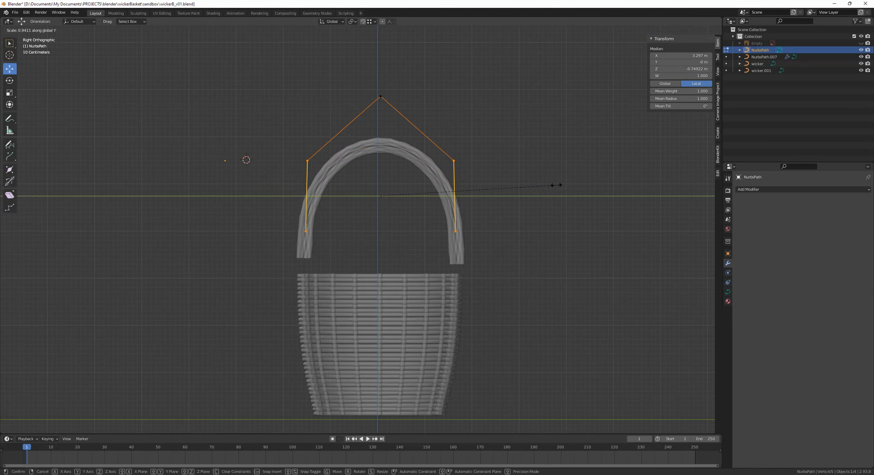
click(556, 186)
key(s)
key(y)
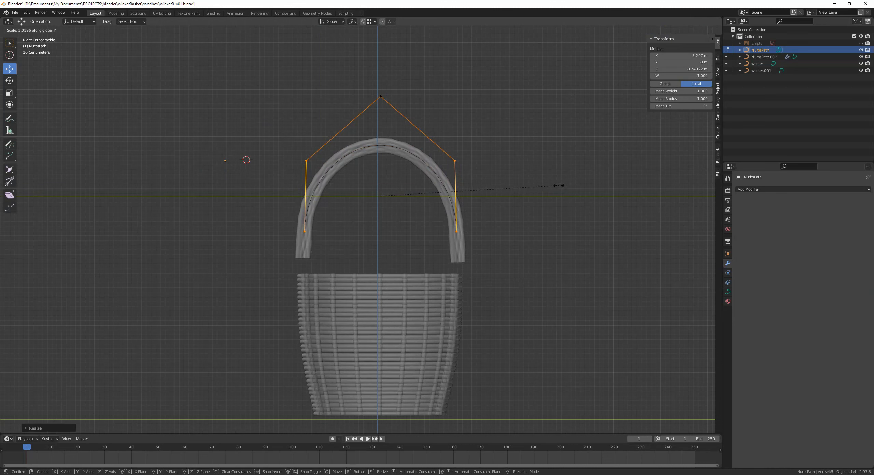
click(466, 182)
key(Tab)
- Fine-tune the bundle's Y position to about -3.85 m to level the ends of the narrowed handle
click(457, 165)
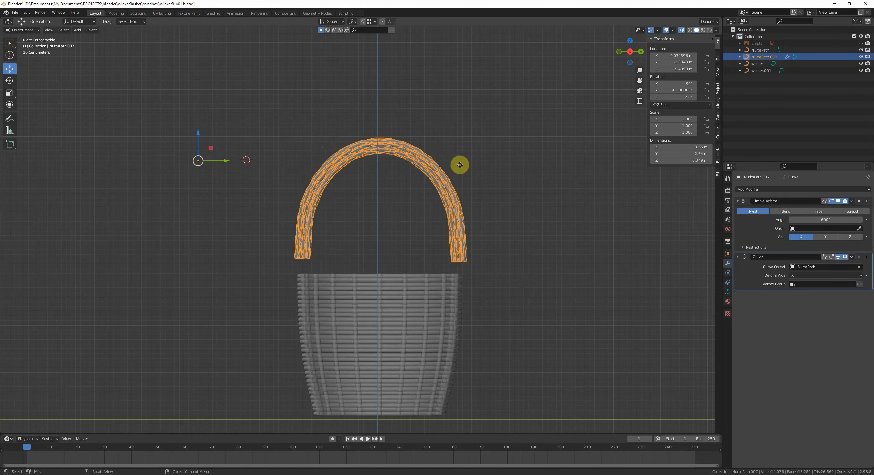
key(g)
key(y)
click(524, 176)
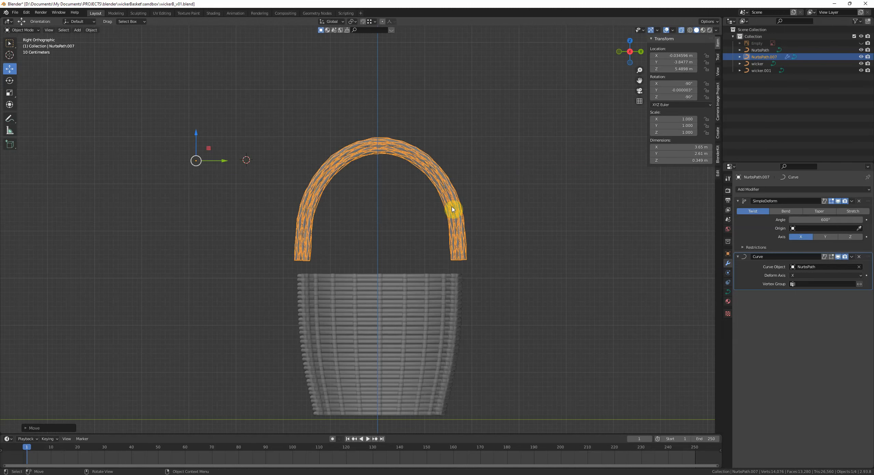
- Lower the handle and its path together along Z to a height of about 5.32 m, close to the basket rim
shift+click(314, 199)
key(g)
key(z)
click(352, 208)
click(352, 212)
- Unhide the reference image and clear the selection
middle_drag(343, 241, 386, 258)
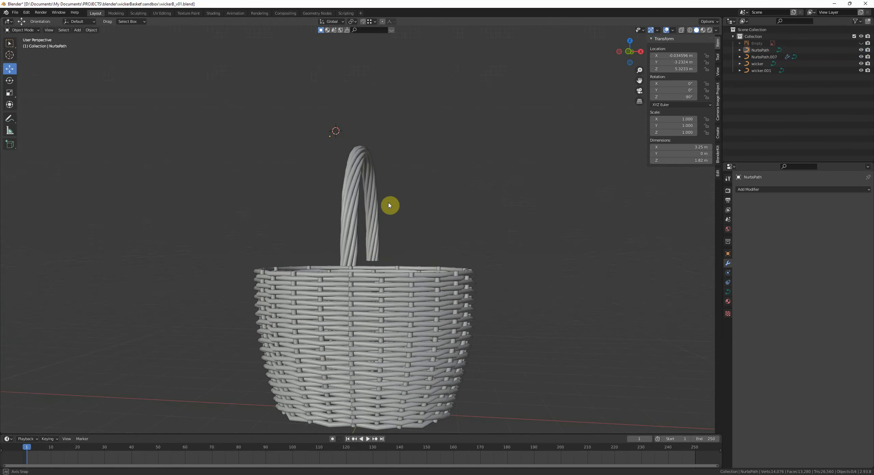
key(alt+h)
key(alt+a)
- Examine the twisted handle on the basket from several angles and compare it with the reference photo
middle_drag(172, 277, 237, 268)
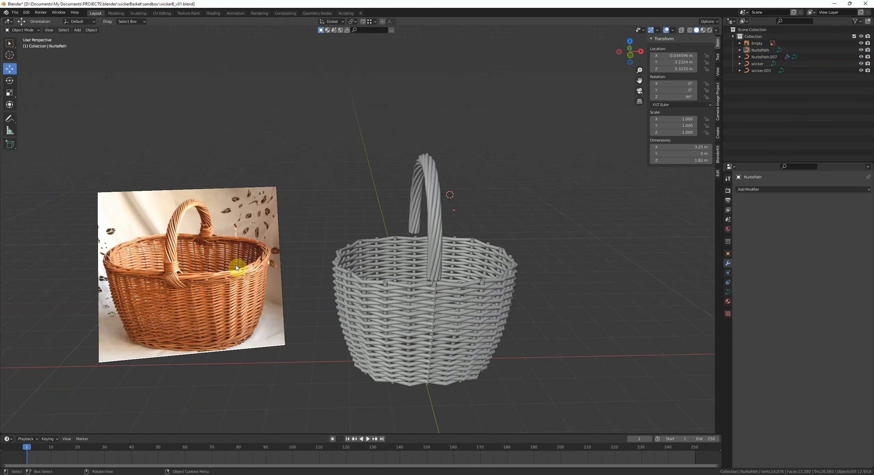
middle_drag(235, 215, 363, 287)
click(392, 259)
key(Tab)
key(Tab)
key(alt+a)
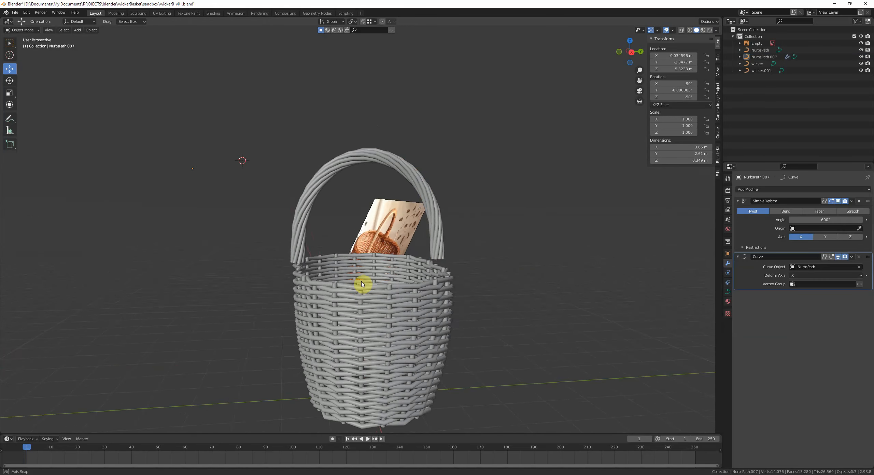
scroll(400, 285, up, 5)
scroll(404, 241, down, 5)
middle_drag(403, 240, 377, 240)
scroll(376, 240, down, 2)
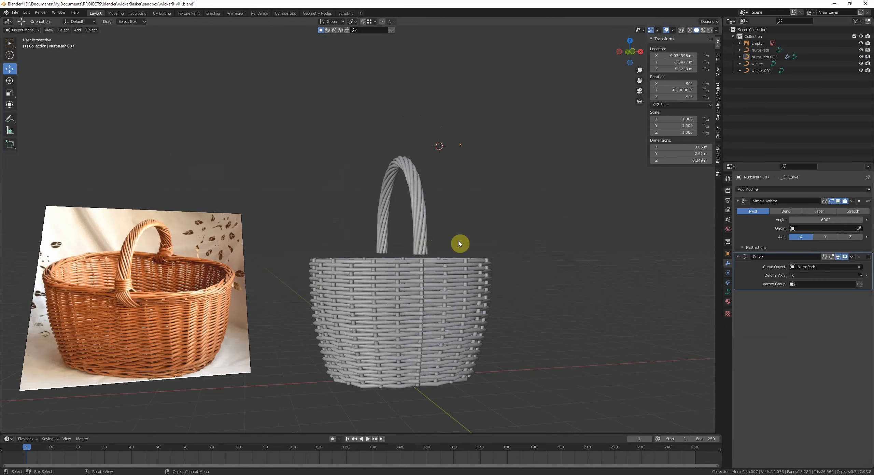
middle_drag(460, 243, 367, 241)
scroll(366, 241, up, 2)
- Try applying the handle's SimpleDeform modifier and its Curve modifier, undoing each attempt
click(327, 181)
click(852, 201)
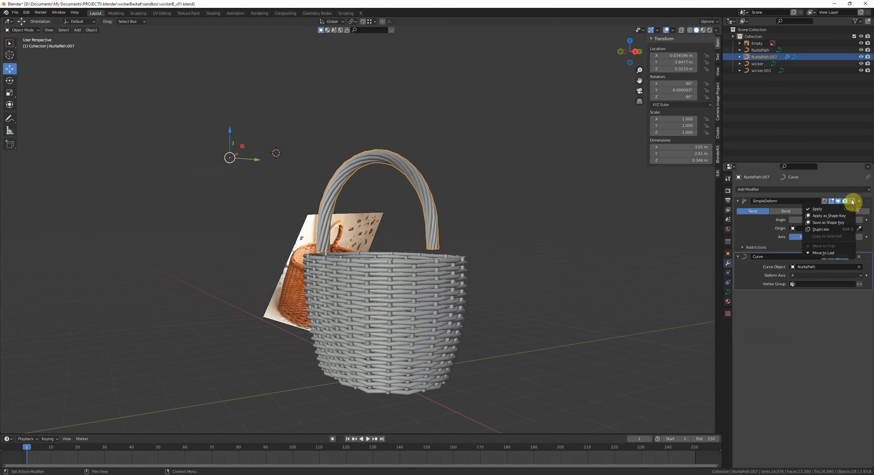
click(838, 209)
key(ctrl+z)
click(852, 257)
click(838, 264)
middle_drag(472, 218, 487, 216)
key(ctrl+z)
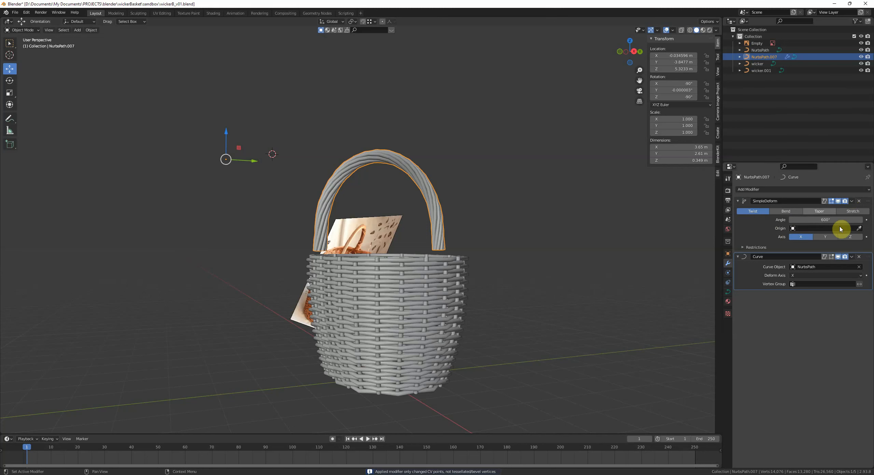
- Set the bevel depth of the twisted handle curve to 0
middle_drag(465, 270, 325, 177)
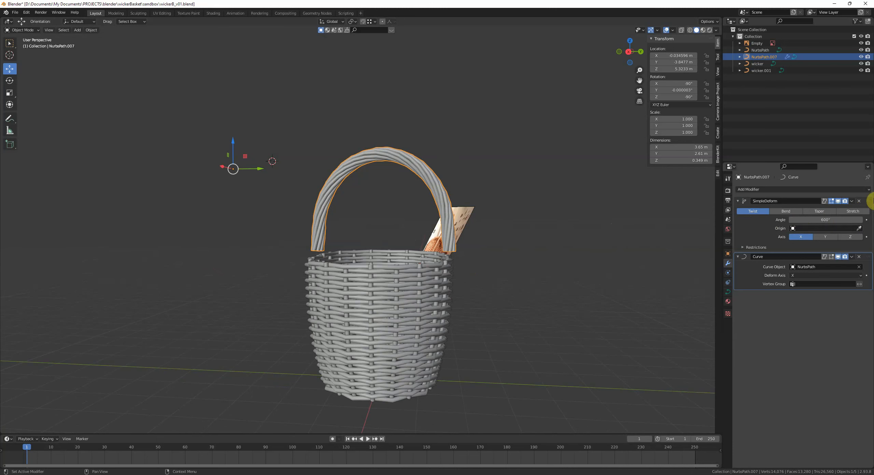
middle_drag(611, 220, 579, 209)
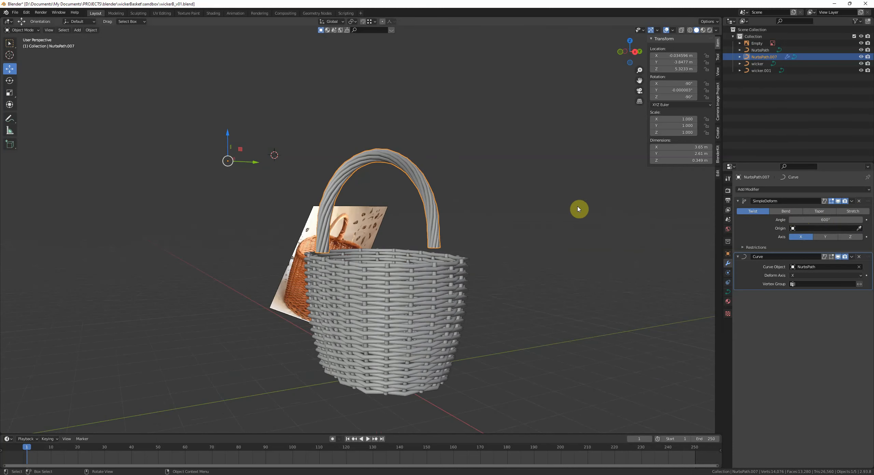
click(728, 292)
scroll(764, 354, down, 3)
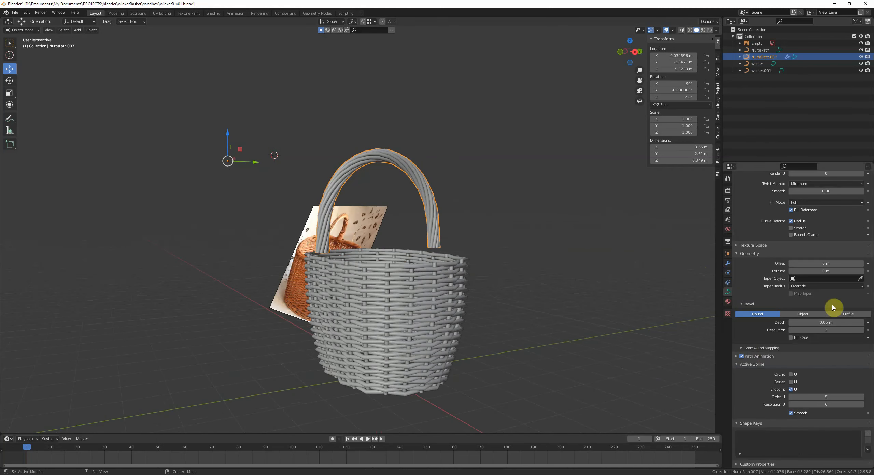
double_click(826, 323)
text(0)
key(Return)
- Convert the handle curve to a mesh and apply all its transforms
right_click(444, 218)
click(478, 225)
key(ctrl+a)
middle_drag(468, 222, 453, 222)
scroll(452, 222, up, 2)
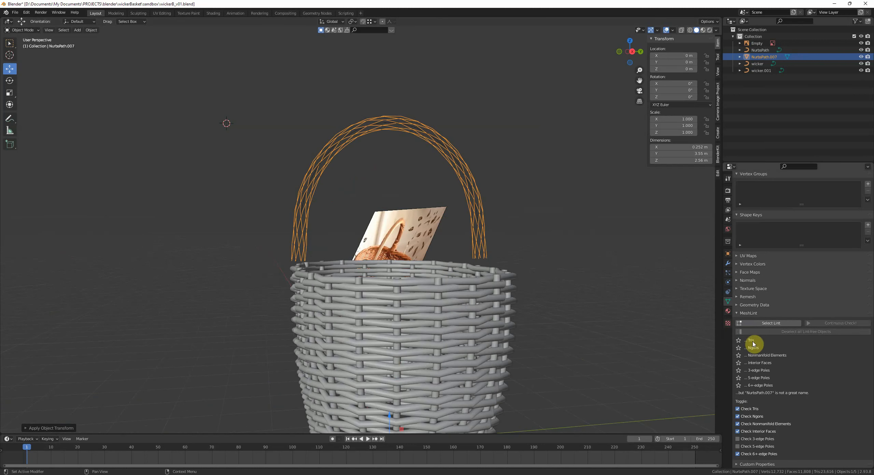
- Convert the handle mesh back to a curve and set its bevel depth to 0.05 m
click(728, 264)
click(728, 302)
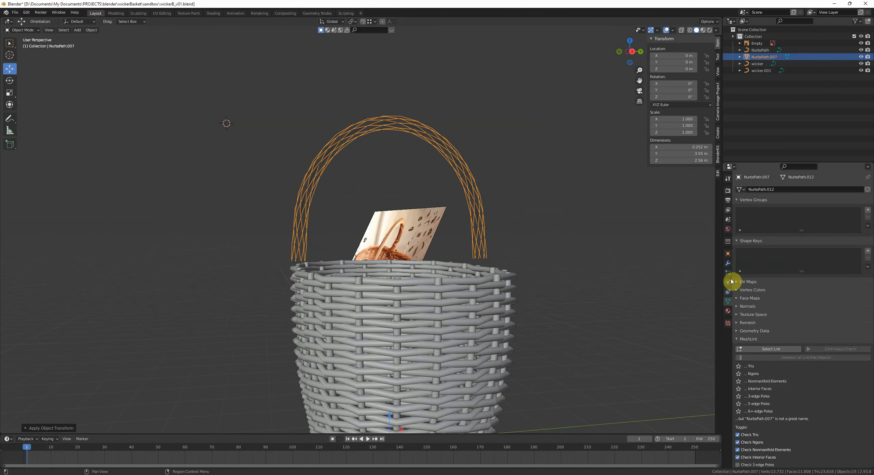
right_click(604, 270)
click(604, 264)
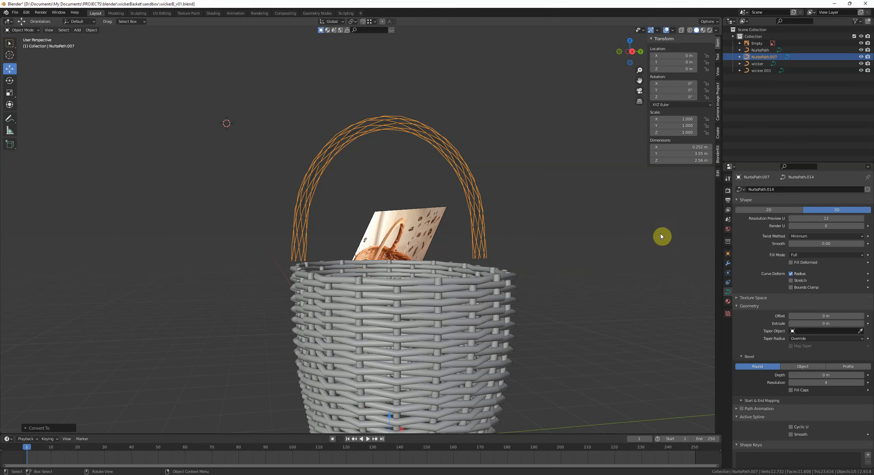
click(811, 374)
text(.05)
key(Return)
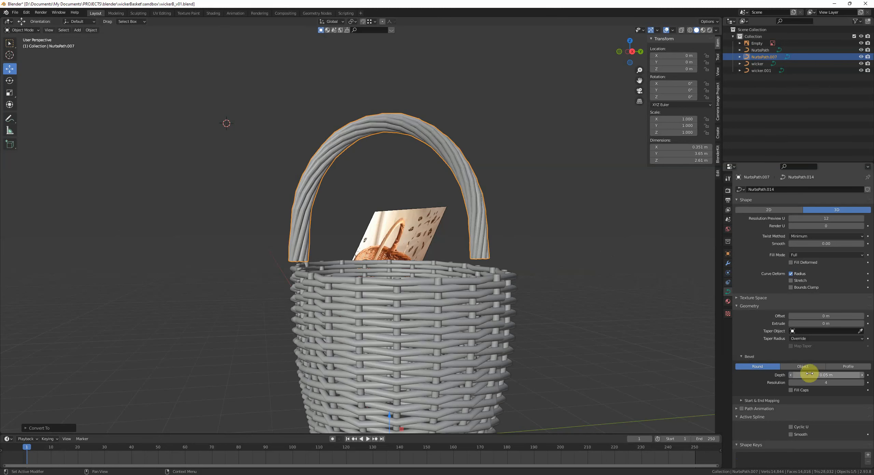
- Shade the twisted handle smooth and clear the selection
key(alt+a)
click(459, 187)
right_click(540, 196)
click(540, 196)
key(alt+a)
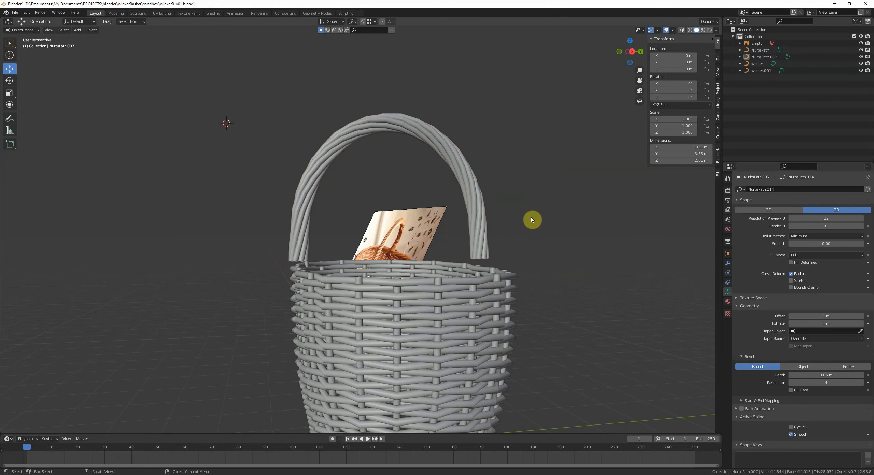
- Compare the handle and the basket rim with the reference photo from several angles
middle_drag(531, 220, 488, 275)
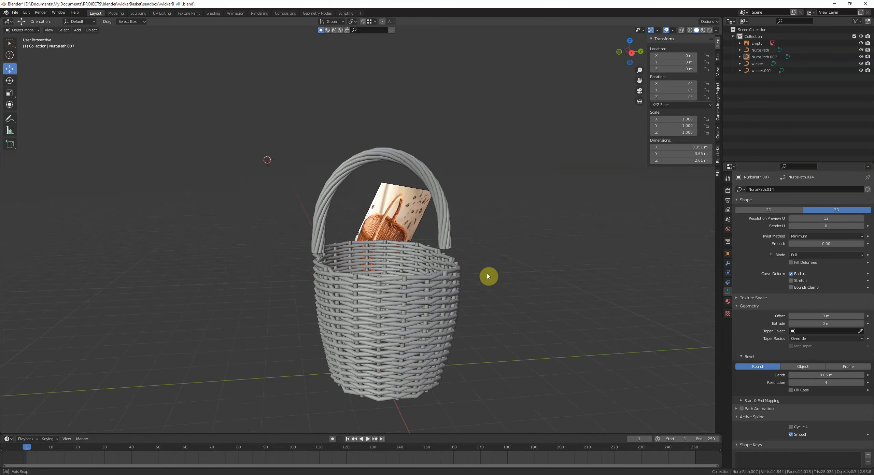
click(445, 230)
scroll(352, 280, up, 5)
scroll(339, 282, down, 3)
middle_drag(339, 282, 396, 276)
scroll(430, 269, down, 2)
key(alt+a)
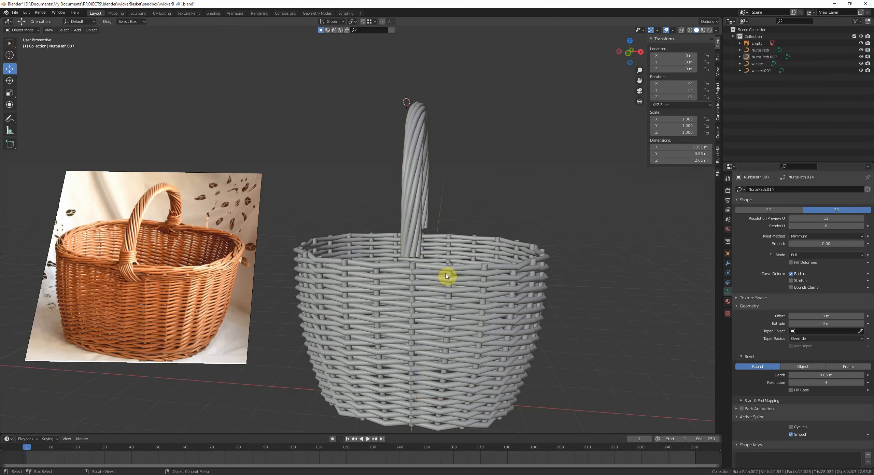
middle_drag(451, 274, 295, 253)
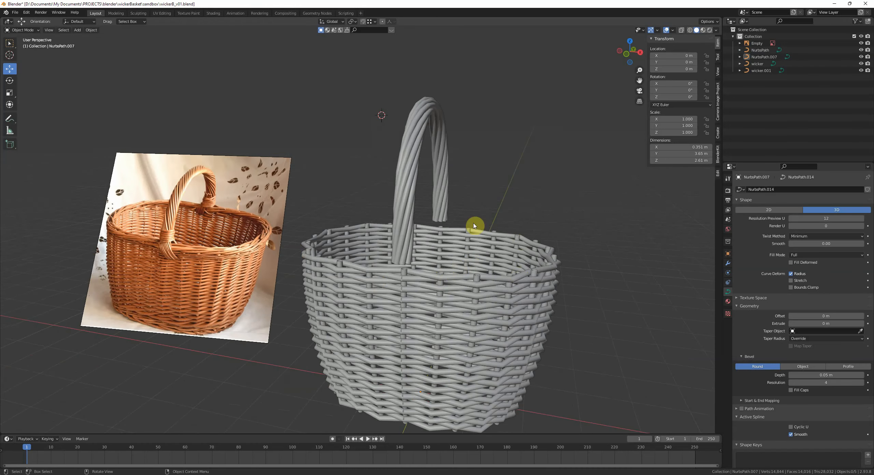
middle_drag(474, 225, 330, 275)
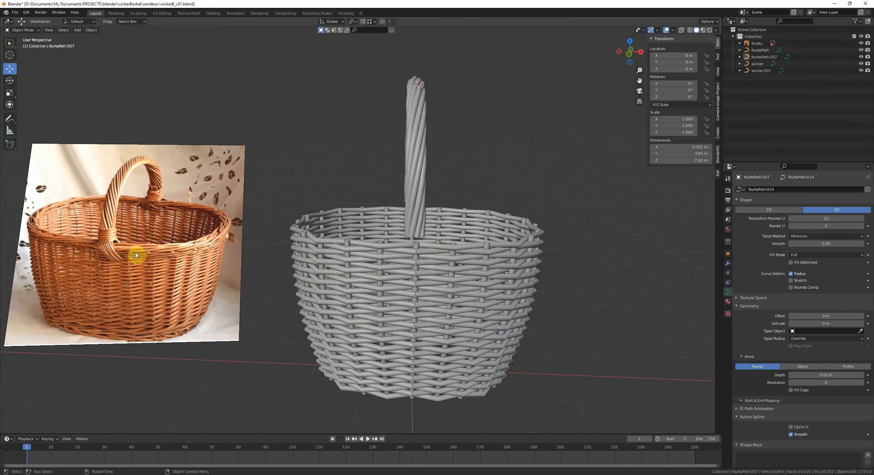
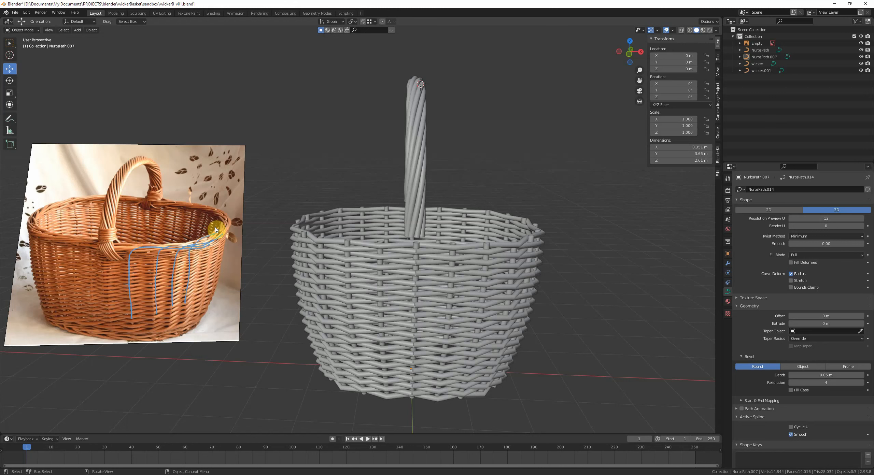
- Try bending a vertical stake of the basket over by extruding its upper end twice along the rim
click(355, 248)
key(Tab)
scroll(354, 250, up, 3)
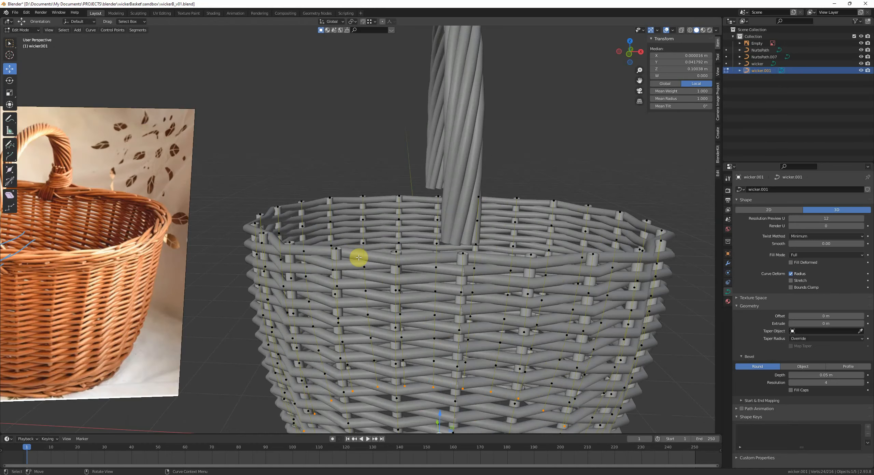
click(336, 249)
middle_drag(334, 247, 434, 288)
key(e)
click(389, 275)
key(e)
click(442, 284)
- Delete the trial points extruded from the stake along the rim and leave curve editing
click(404, 281)
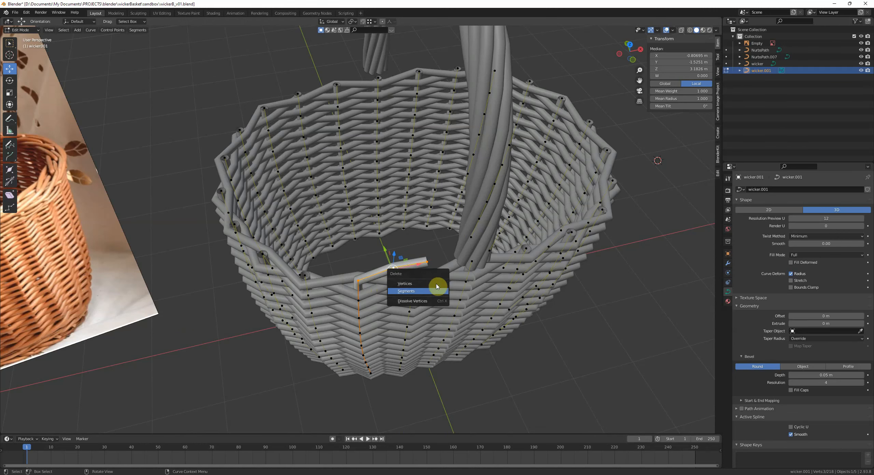
click(437, 290)
click(427, 262)
key(x)
click(489, 270)
scroll(477, 290, down, 3)
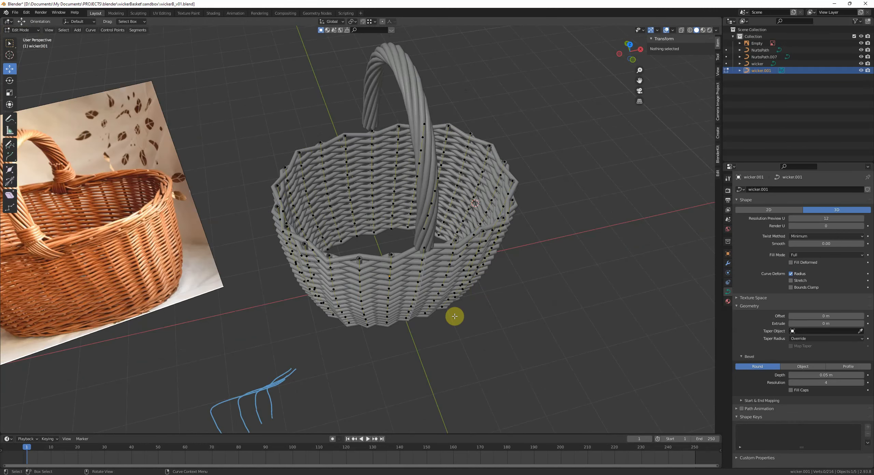
key(Tab)
- Clear the selection and snap the 3D cursor to the world origin
scroll(454, 317, down, 3)
middle_drag(454, 317, 404, 290)
key(alt+a)
middle_drag(491, 303, 373, 297)
middle_drag(292, 265, 393, 289)
middle_drag(374, 238, 380, 242)
key(shift+s)
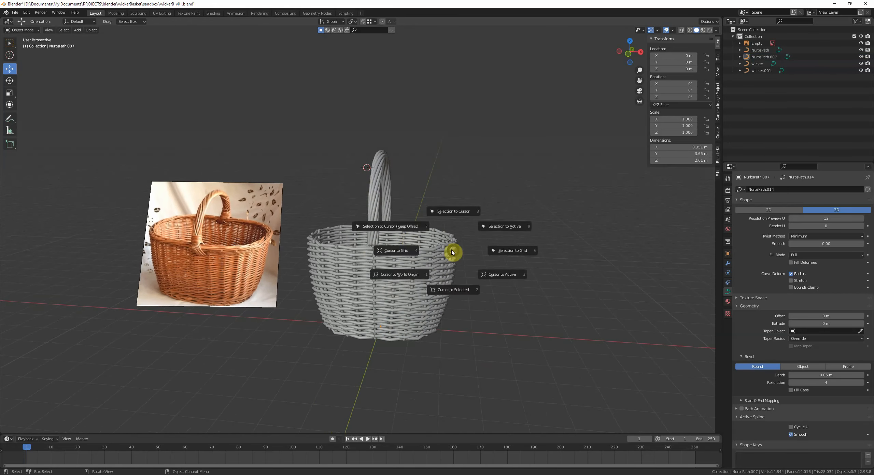
click(420, 277)
- Add a mesh cylinder with 8 vertices at the world origin
shift+middle_drag(419, 277, 397, 252)
key(shift+a)
mouse_move(411, 268)
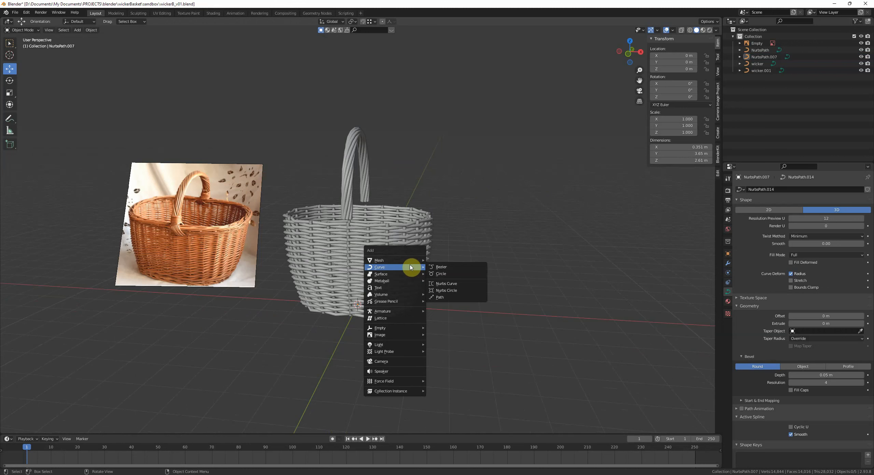
key(shift+a)
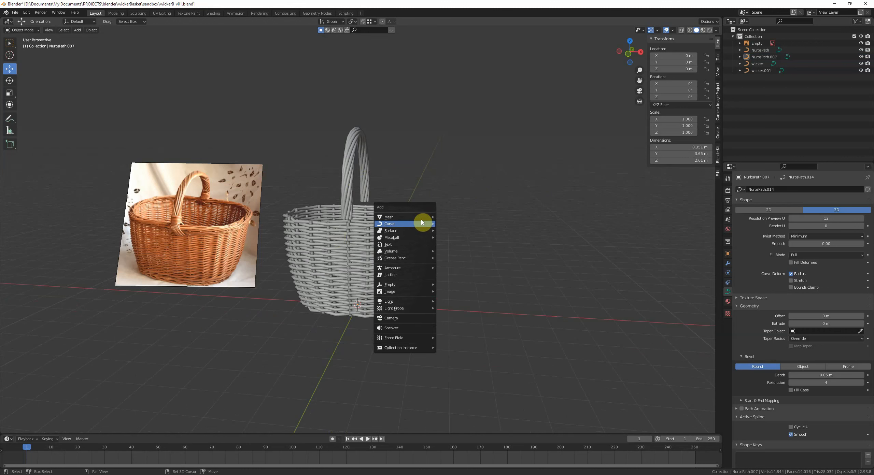
mouse_move(418, 221)
click(468, 253)
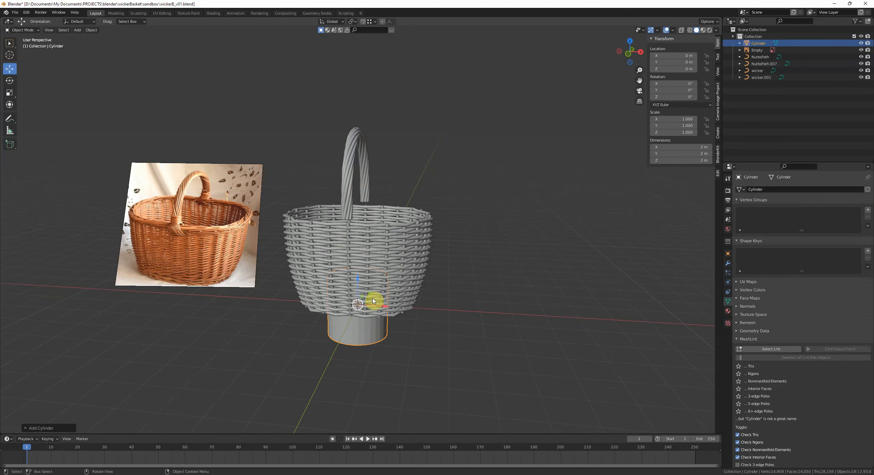
click(40, 428)
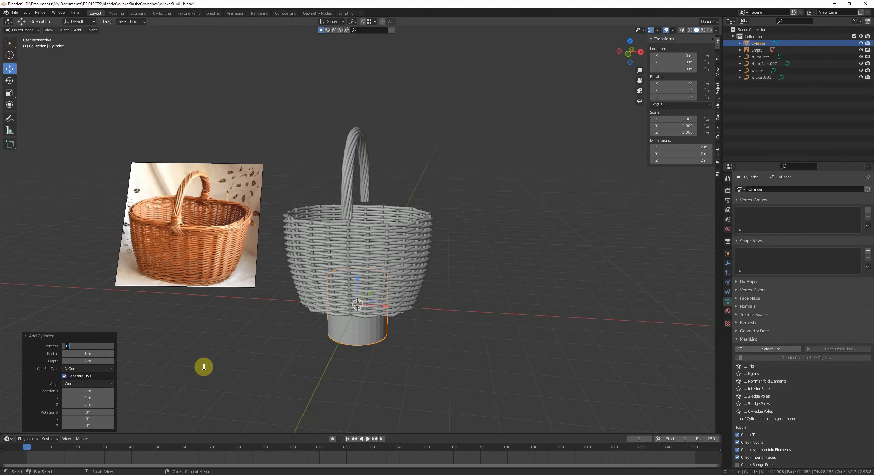
key(Return)
- Raise the cylinder along Z to a height of about 7.52 m, above the basket, and shade it smooth
key(g)
key(z)
click(466, 152)
shift+middle_drag(466, 157, 423, 345)
right_click(423, 351)
click(423, 351)
- Delete the cylinder's sides and base, keeping only its upper octagonal face
key(Tab)
scroll(367, 244, up, 1)
middle_drag(364, 240, 370, 249)
click(287, 219)
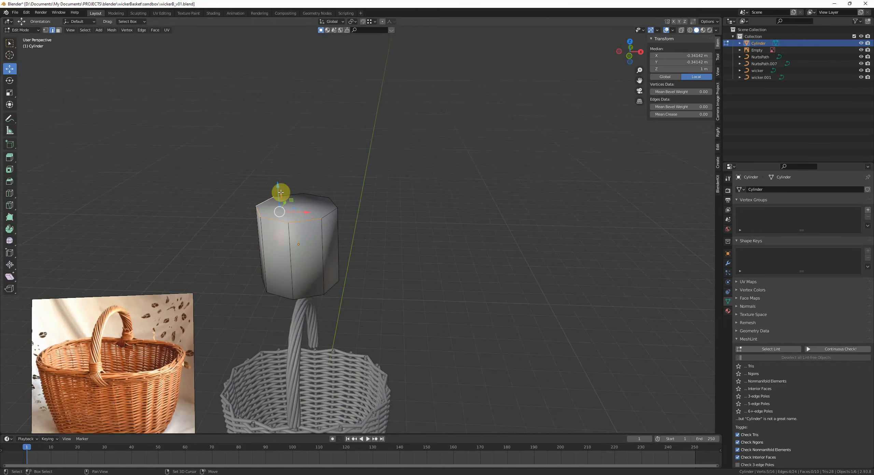
key(ctrl+i)
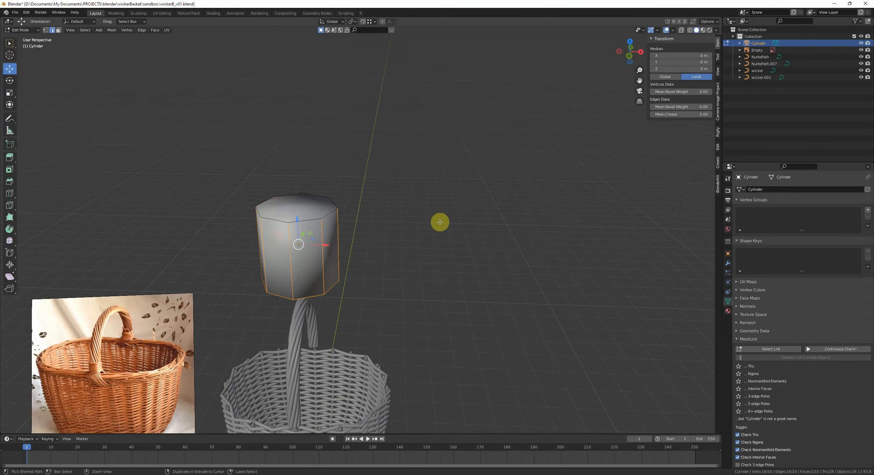
key(x)
click(438, 230)
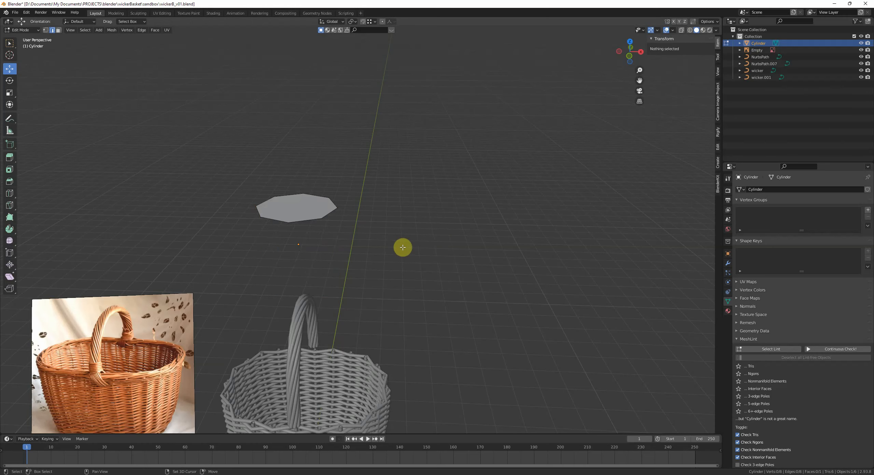
- Delete only the face of the octagon, keeping its outline edges and vertices
shift+middle_drag(368, 253, 397, 270)
key(3)
click(331, 225)
key(x)
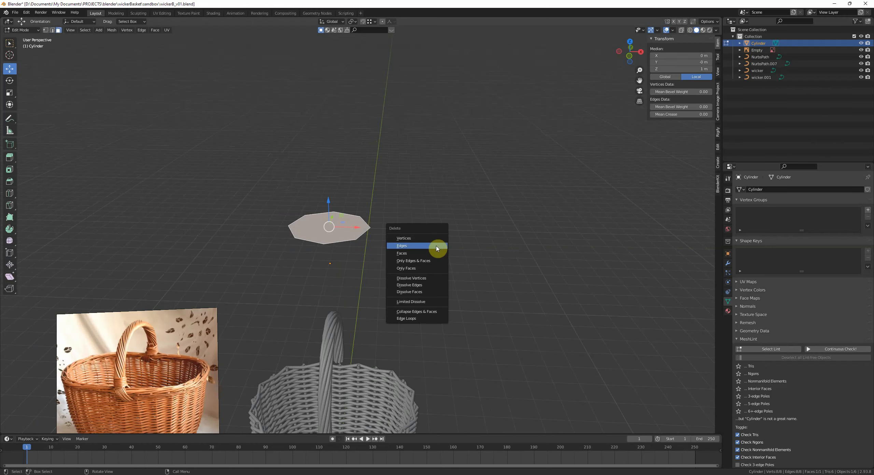
click(432, 269)
click(336, 218)
middle_drag(336, 219, 385, 278)
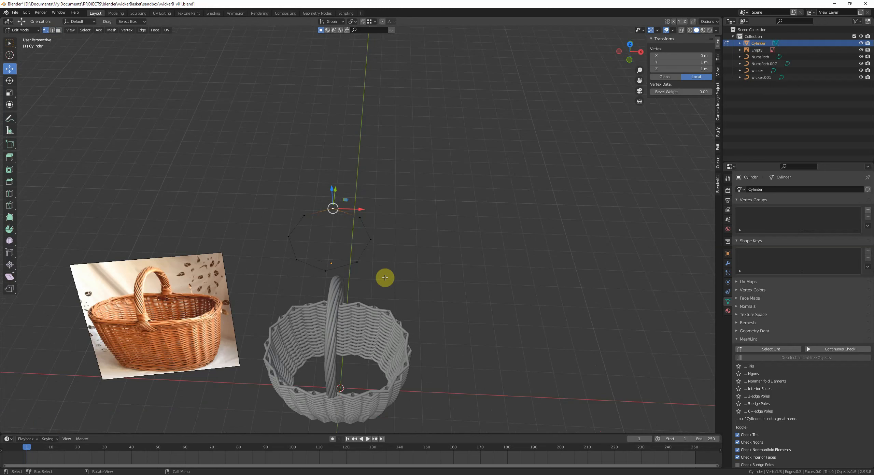
- Duplicate the octagon outline and move the copy about 2.04 m along X, beside the original
key(a)
middle_drag(387, 277, 382, 312)
key(shift+d)
right_click(384, 291)
key(g)
key(x)
click(466, 313)
- Duplicate the copied octagon about 2.02 m along negative Y, and duplicate that one back along X to complete a two-by-two grid
key(shift+d)
key(y)
click(474, 375)
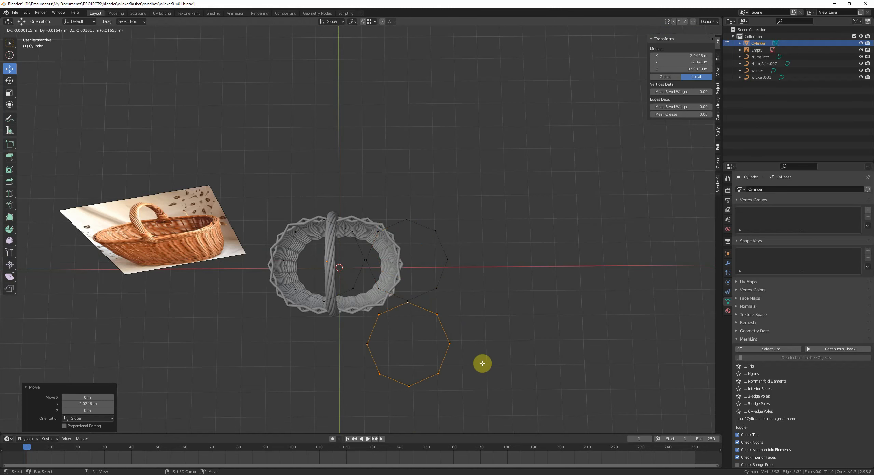
key(shift+d)
key(x)
click(405, 353)
key(alt+a)
- Hide every object except the octagon outlines and return to editing their mesh
middle_drag(404, 353, 386, 250)
key(Tab)
key(shift+h)
key(Tab)
- Merge at center the touching vertices between the two octagons on the Y axis and between the two on the X axis
key(KP_7)
scroll(376, 323, up, 1)
scroll(376, 324, up, 2)
shift+middle_drag(389, 322, 409, 294)
drag(262, 231, 285, 261)
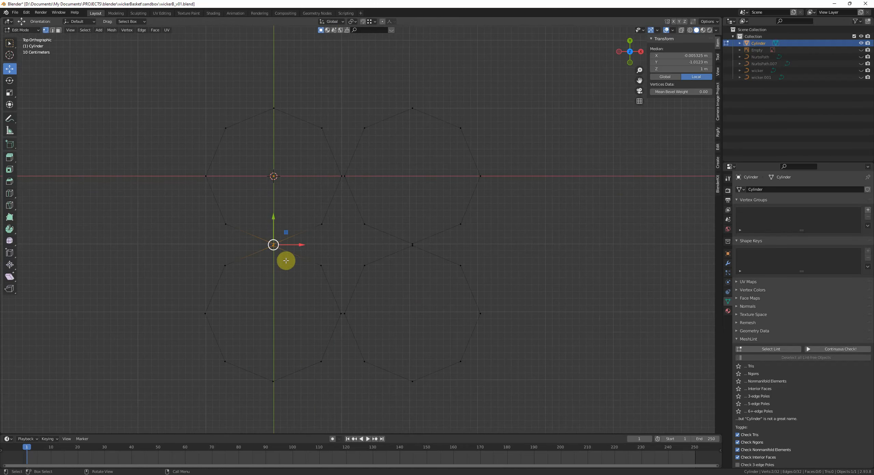
key(m)
click(361, 247)
drag(335, 162, 349, 193)
key(m)
click(421, 191)
- Merge at center the touching vertices at the two remaining junctions of the octagon grid
drag(402, 233, 422, 259)
key(m)
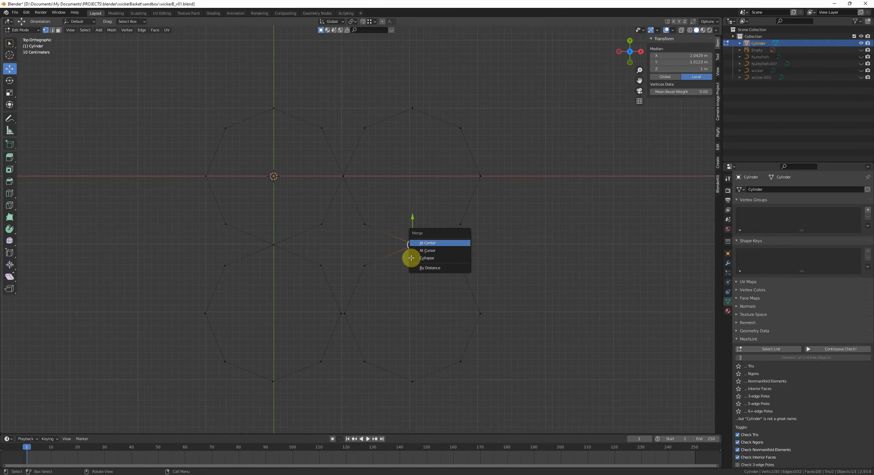
click(461, 244)
drag(335, 298, 353, 328)
key(m)
click(403, 302)
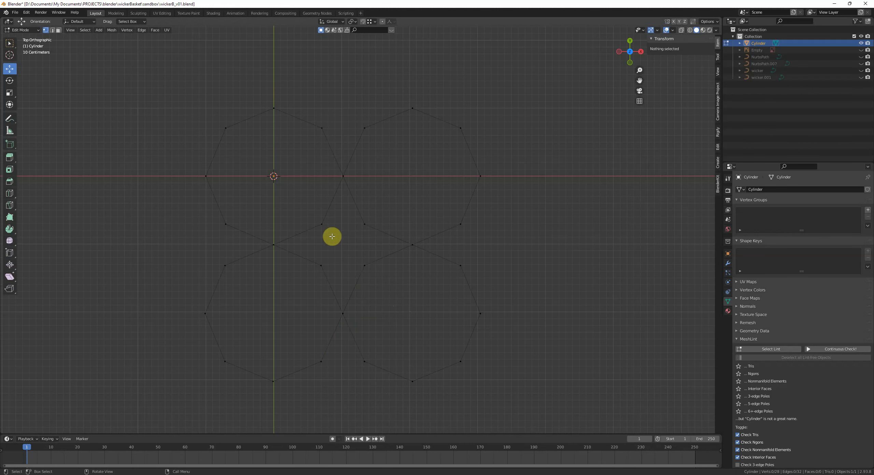
- Delete the inner edges enclosing the star-shaped gap between the four octagons, leaving the outer outline
key(2)
click(330, 213)
shift+click(309, 234)
shift+click(310, 258)
shift+click(332, 282)
shift+click(387, 256)
shift+click(352, 209)
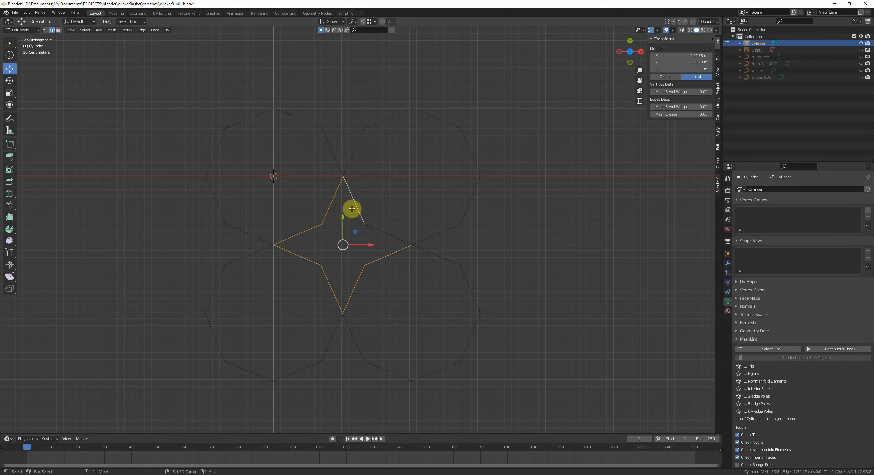
key(x)
click(466, 216)
- Leave mesh editing, turn on X-ray display and set the outline's origin to its geometry
scroll(435, 244, down, 3)
middle_drag(403, 291, 407, 269)
key(Tab)
key(alt+z)
key(q)
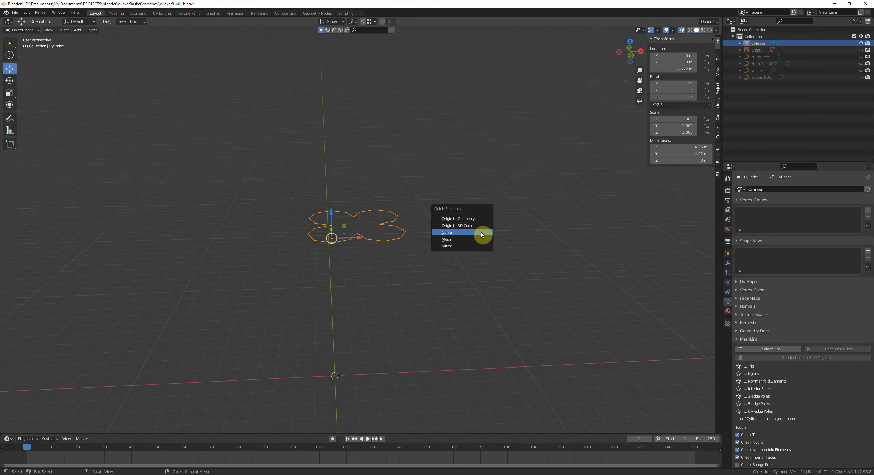
click(482, 228)
key(q)
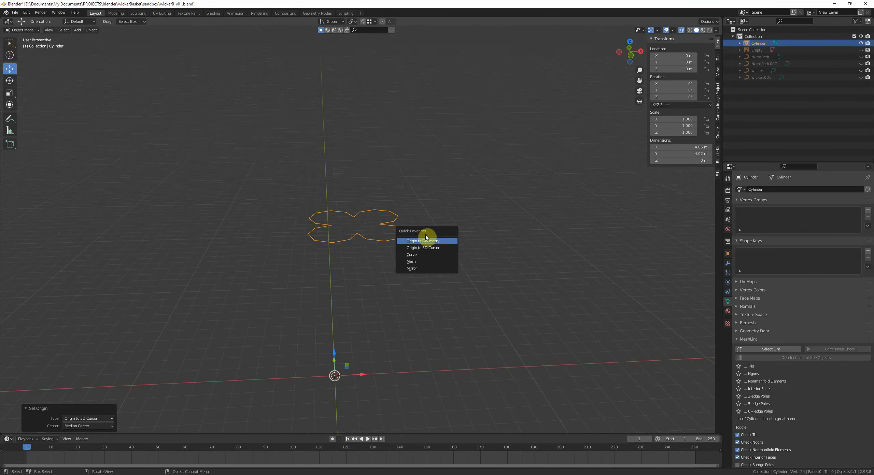
click(423, 241)
middle_drag(427, 242, 478, 269)
- Add a Screw modifier to the clover-shaped outline
click(728, 263)
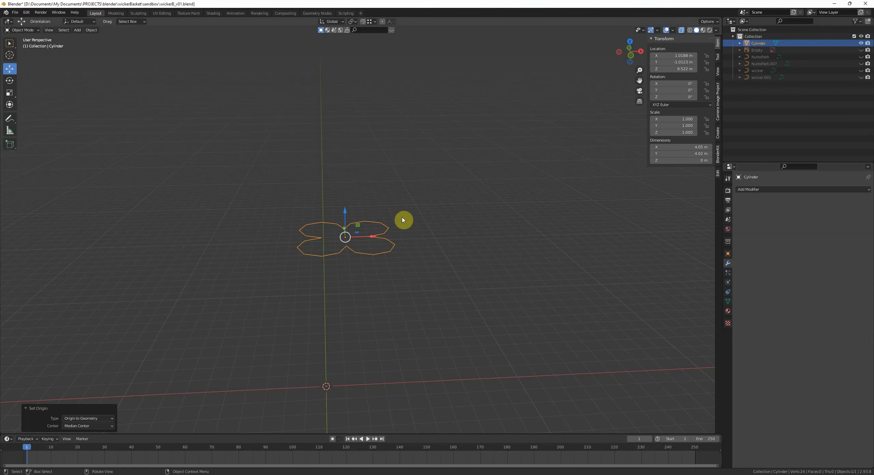
key(Tab)
key(a)
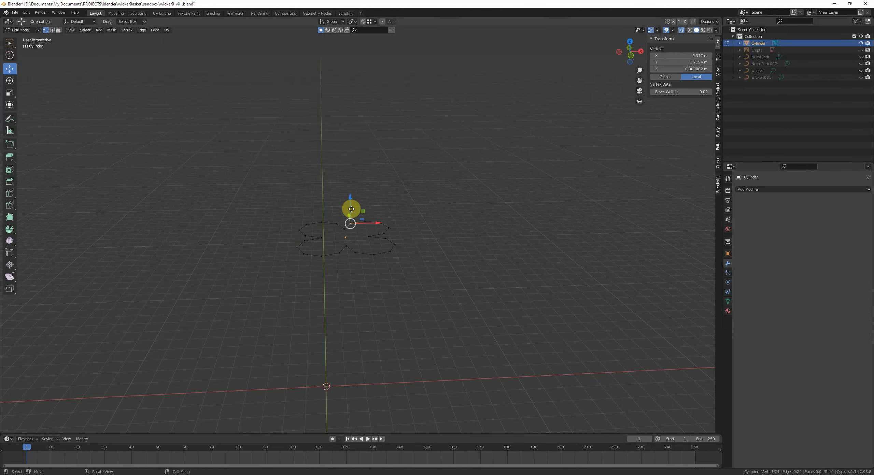
key(Tab)
click(780, 189)
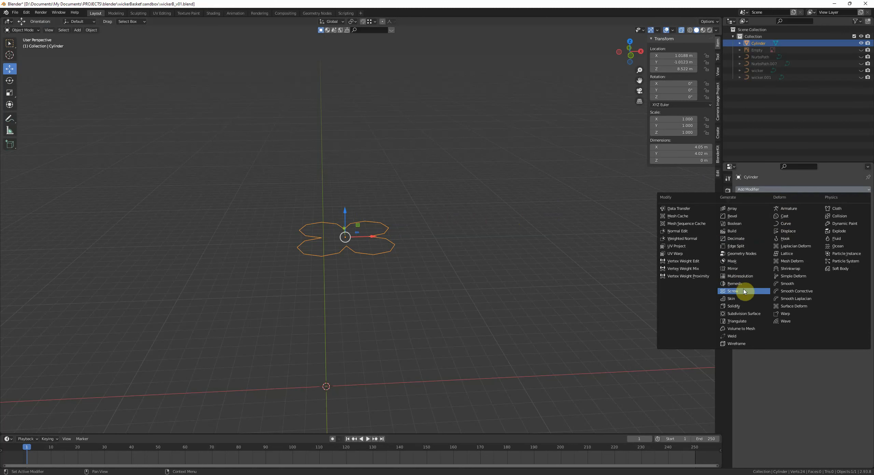
click(732, 291)
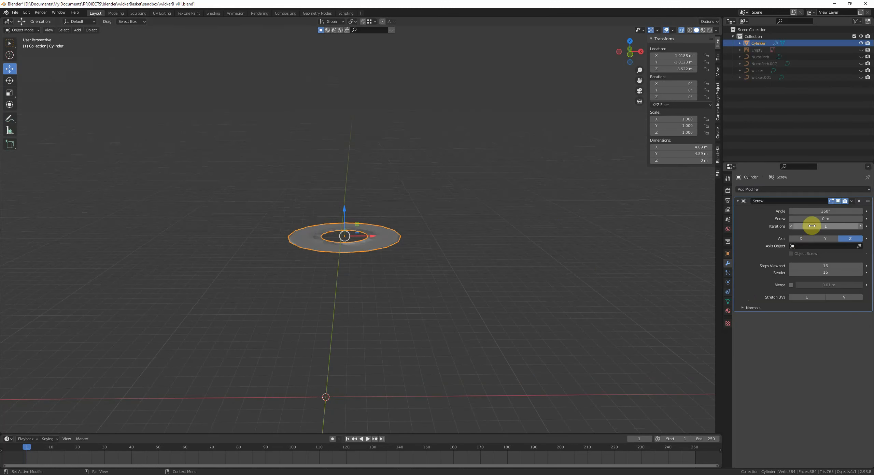
- Increase the Screw modifier's height along Z to 21 m and turn off X-ray display
drag(814, 216, 844, 215)
key(alt+z)
scroll(512, 222, down, 2)
middle_drag(505, 223, 505, 214)
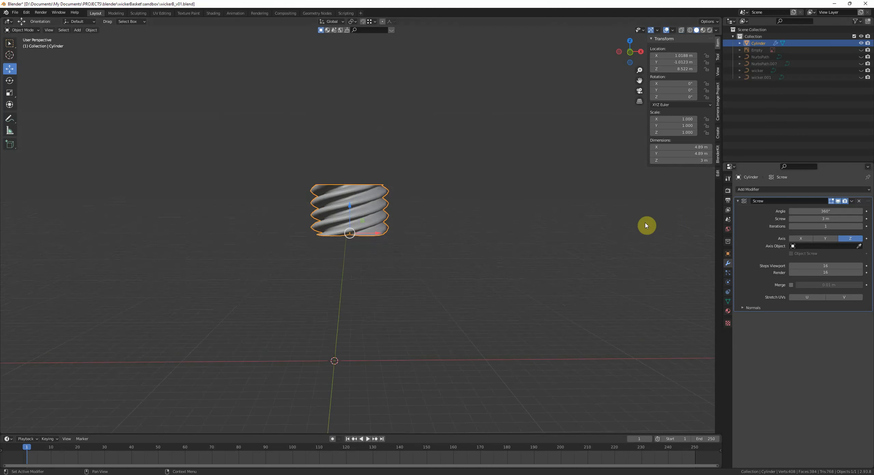
drag(826, 219, 854, 219)
scroll(514, 220, down, 3)
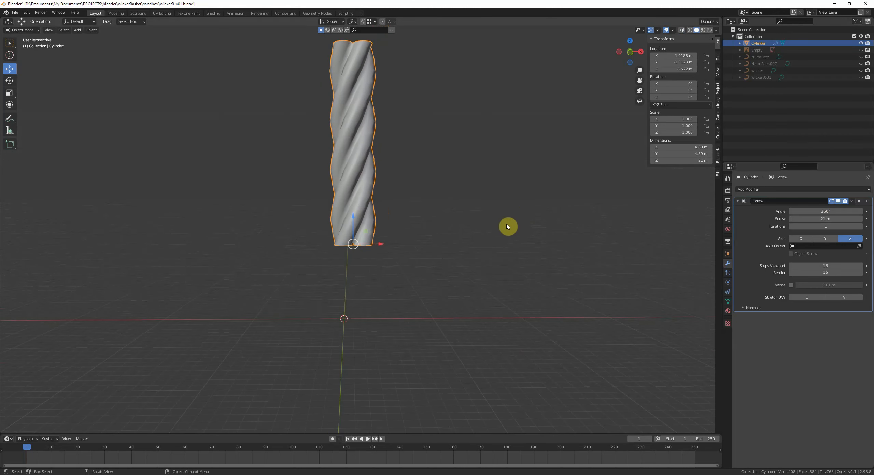
- Unhide all hidden objects and scale the twisted rope down to about 0.337
key(alt+h)
click(447, 222)
click(361, 181)
key(s)
click(411, 197)
scroll(403, 211, up, 3)
shift+middle_drag(393, 224, 464, 121)
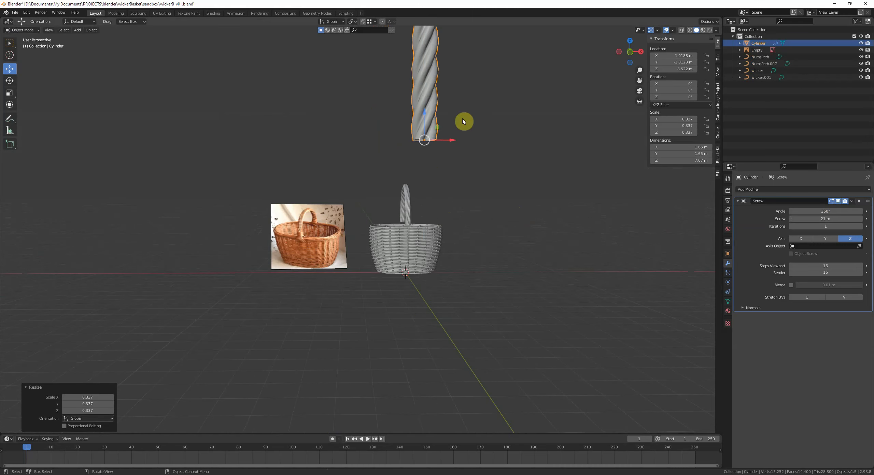
- Lower the rope along Z to the basket rim at about 3.23 m and shrink its scale to about 0.182
key(g)
key(z)
click(478, 193)
key(s)
click(484, 187)
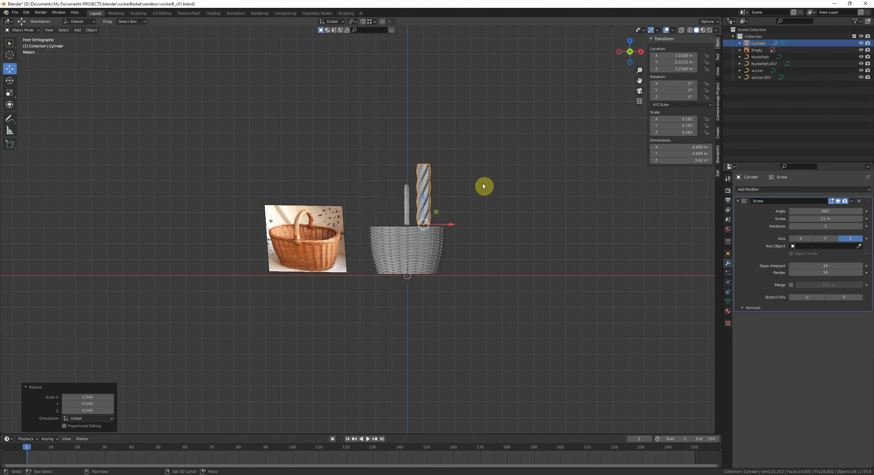
- In front view, scale the rope down beside the handle to about 0.063
key(KP_1)
key(s)
click(453, 185)
scroll(410, 209, up, 3)
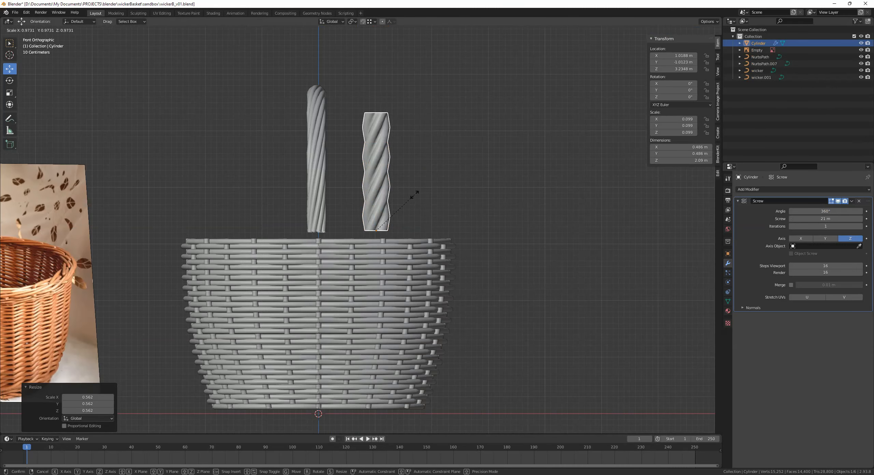
scroll(362, 232, down, 3)
shift+middle_drag(204, 237, 257, 231)
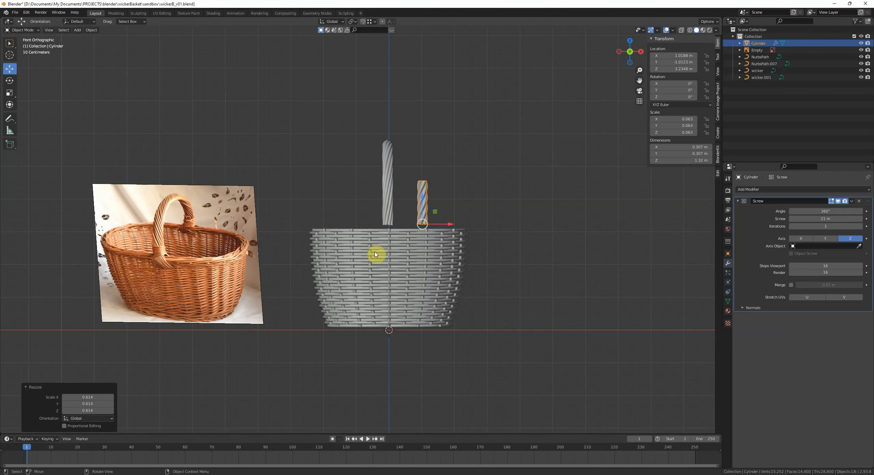
- Scale the rope down to about 0.043 and move it about -0.76 m along Y to the basket's front rim
scroll(538, 225, up, 2)
key(s)
click(510, 226)
shift+middle_drag(545, 228, 423, 235)
scroll(427, 235, up, 5)
drag(455, 232, 354, 241)
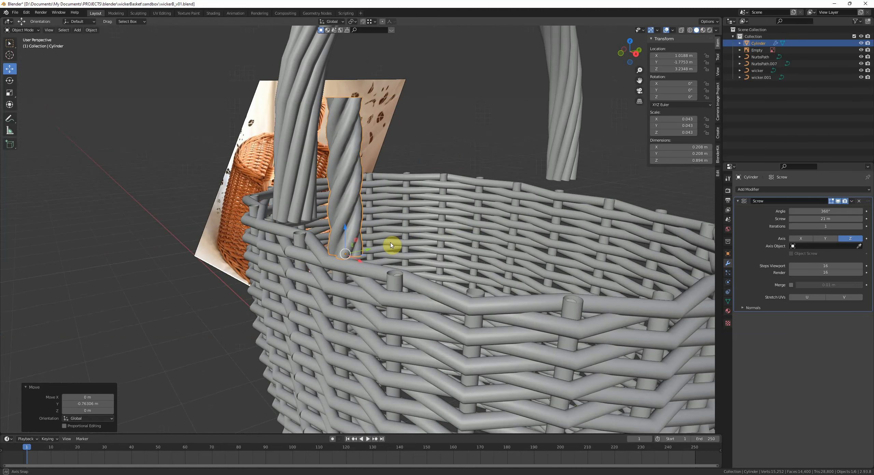
- Lengthen the twisted rope by raising the Screw modifier's height to 57.6 m
middle_drag(392, 245, 436, 240)
drag(822, 219, 871, 219)
scroll(540, 203, down, 4)
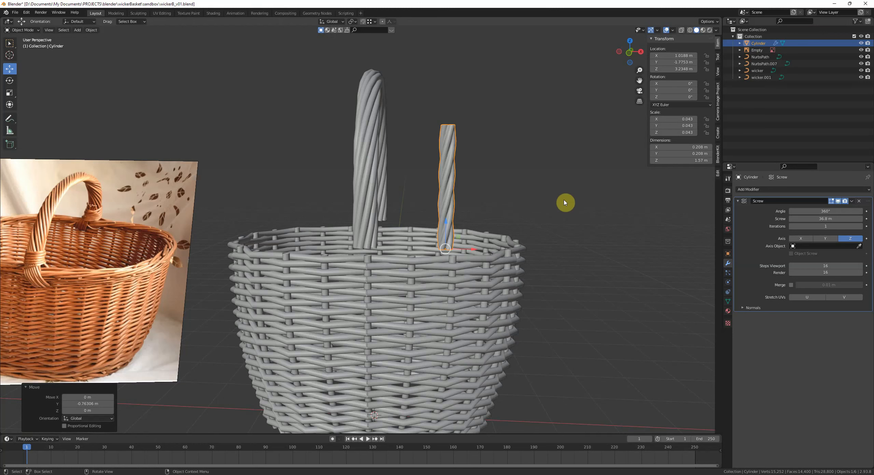
middle_drag(118, 276, 311, 293)
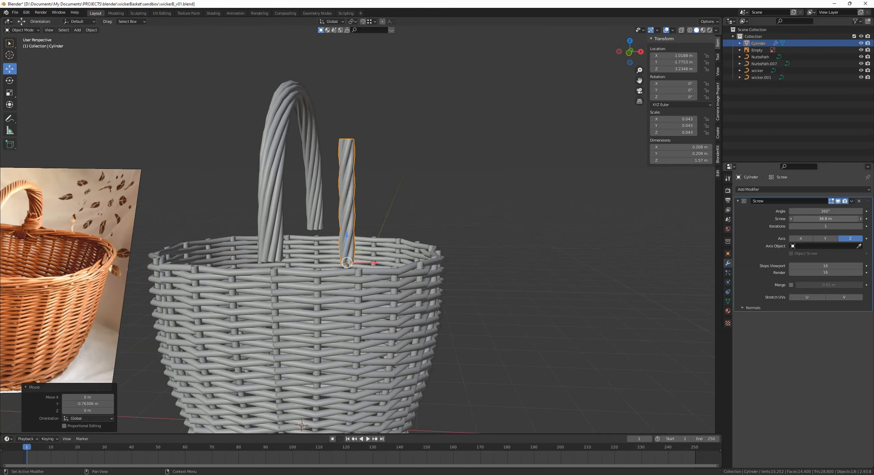
drag(826, 219, 850, 219)
shift+middle_drag(517, 196, 533, 191)
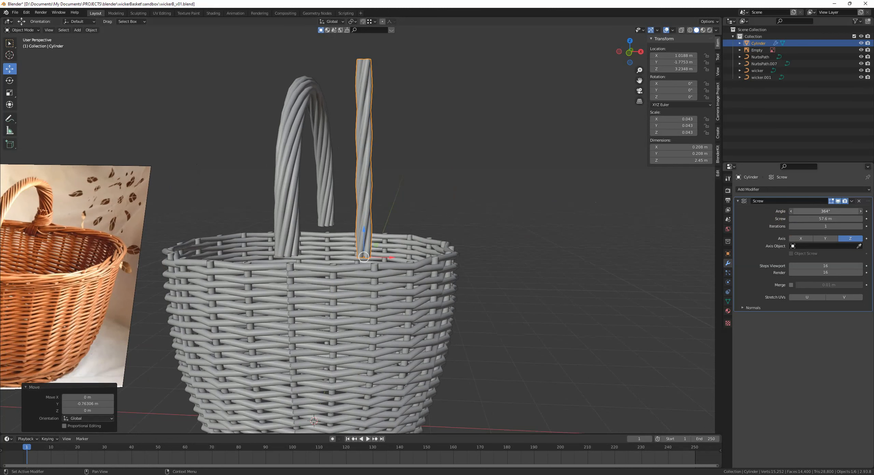
- Set the Screw modifier's angle to 500° for a tighter twist
drag(826, 211, 835, 212)
click(826, 211)
text(500)
key(Return)
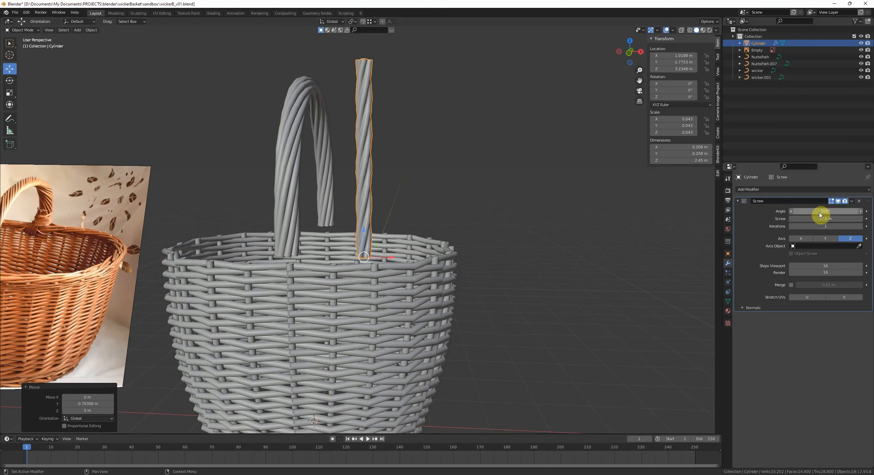
scroll(392, 203, down, 3)
middle_drag(392, 203, 425, 201)
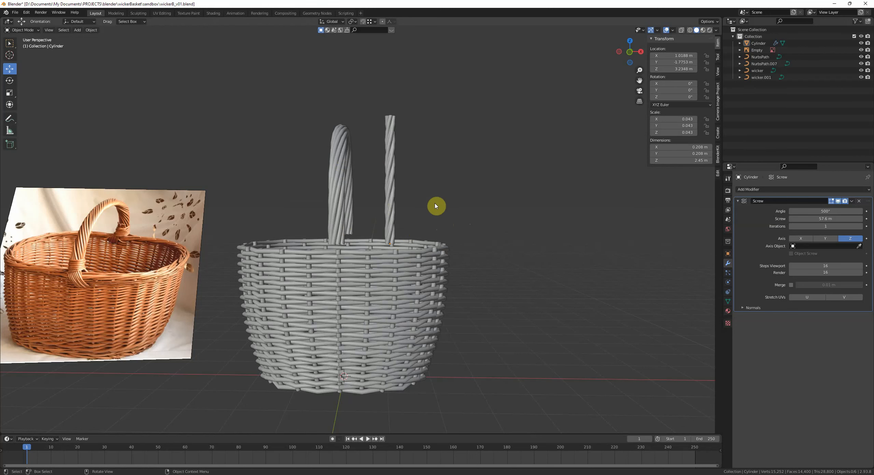
- Examine the twisted rope next to the basket handle and compare it with the reference photo
middle_drag(436, 206, 402, 236)
scroll(431, 215, up, 3)
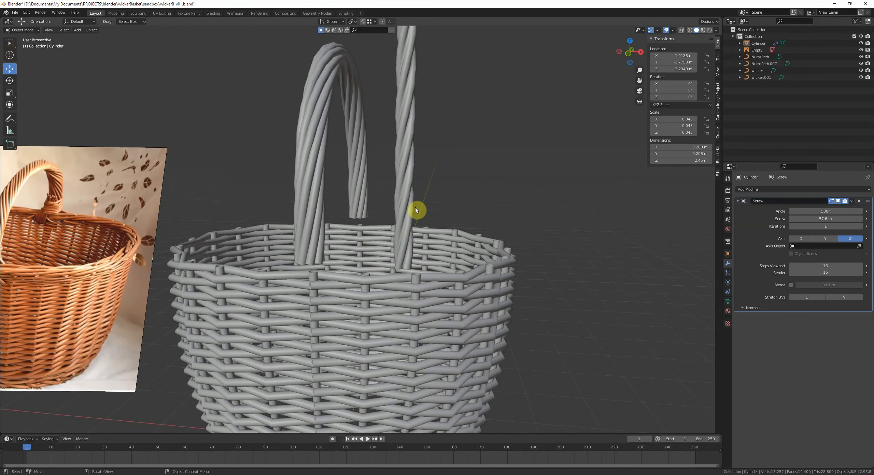
click(413, 206)
middle_drag(493, 204, 468, 197)
key(alt+z)
key(alt+z)
scroll(468, 197, down, 4)
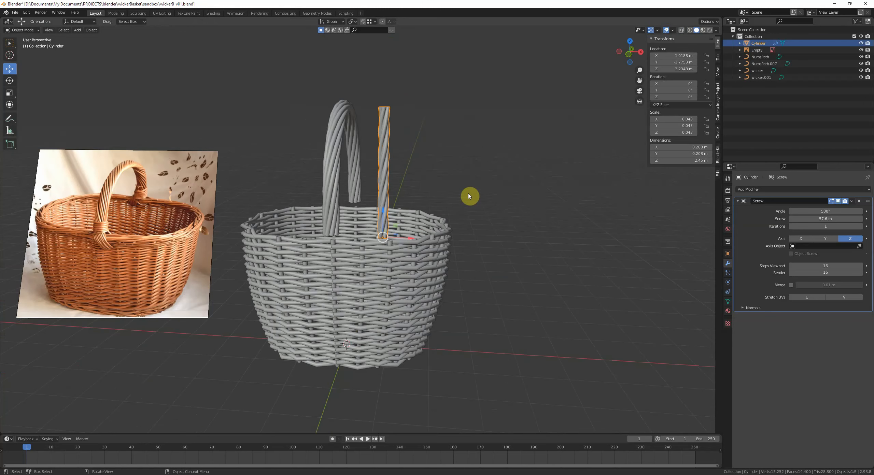
key(alt+a)
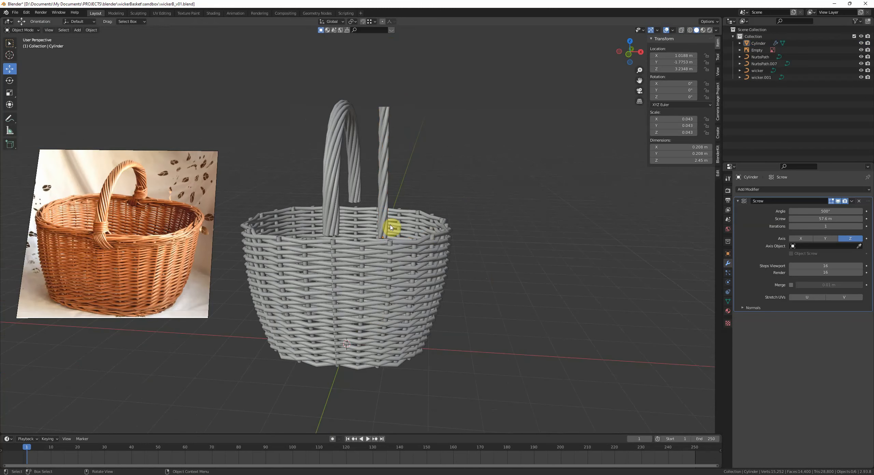
- Add a Bezier circle and raise it along Z to the basket rim at about 3.37 m
key(shift+a)
mouse_move(434, 193)
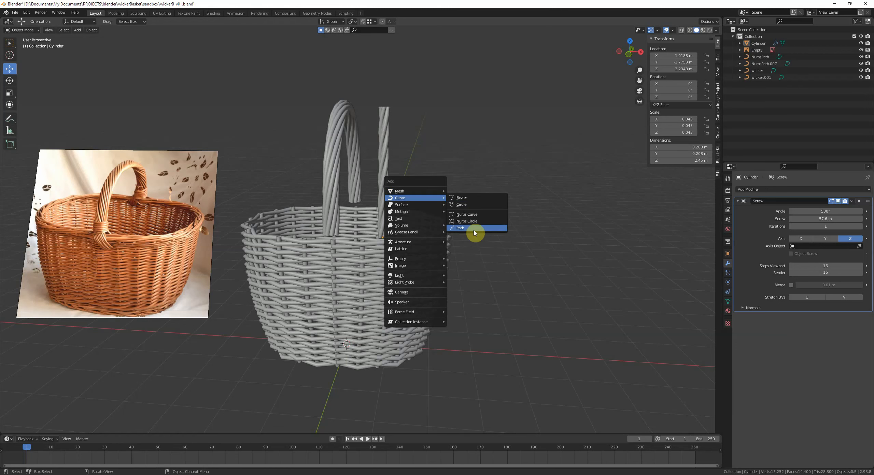
click(464, 205)
key(g)
key(z)
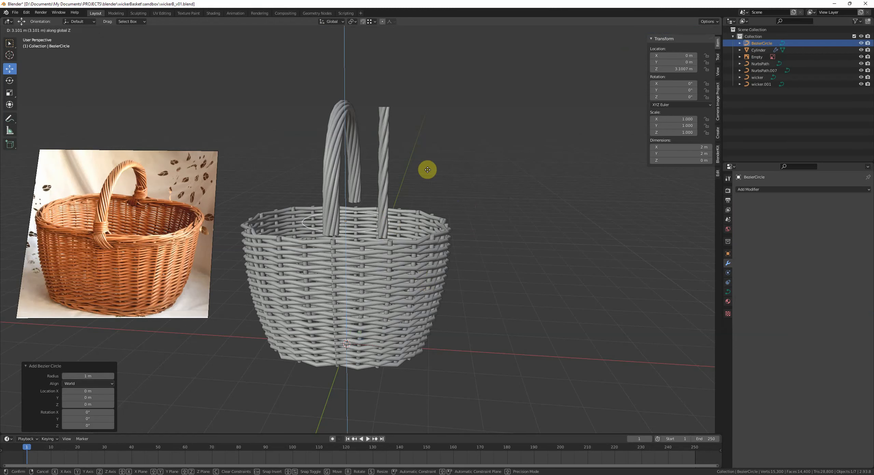
click(428, 152)
middle_drag(428, 154, 403, 178)
- Snap the 3D cursor to the Bezier circle's centre and move the twisted rope onto the cursor
click(392, 173)
scroll(403, 178, up, 3)
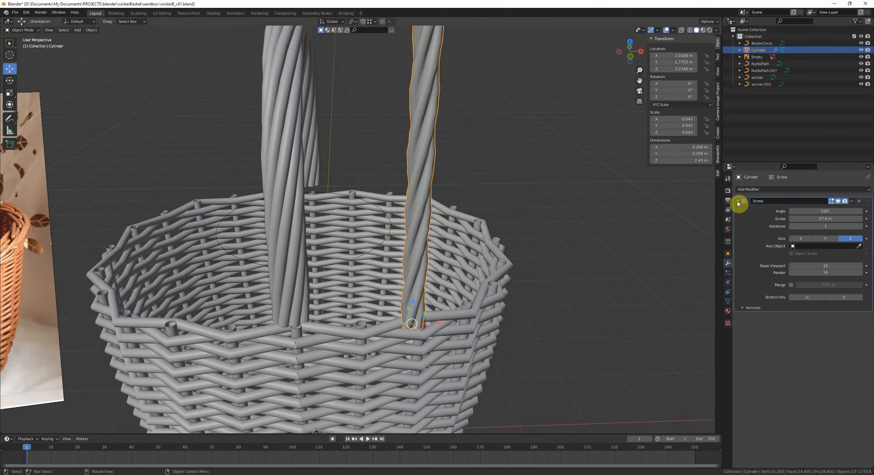
key(shift+s)
click(416, 256)
key(shift+s)
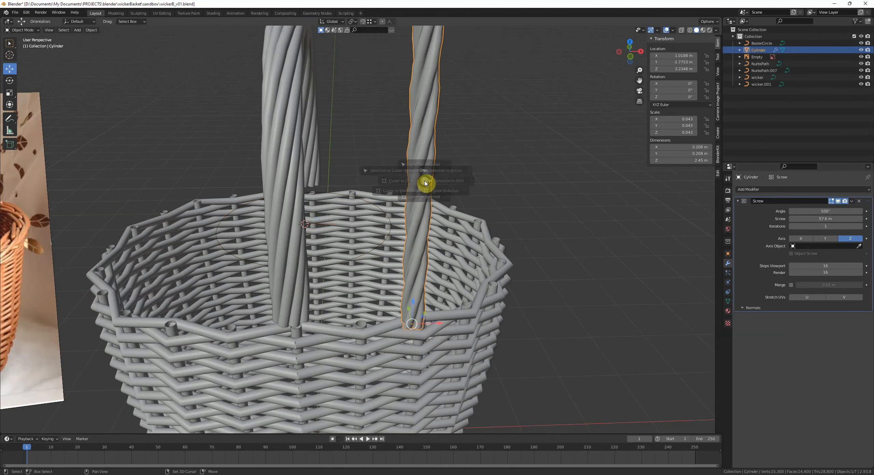
click(429, 161)
middle_drag(304, 219, 311, 204)
- Add a Curve modifier to the twisted rope with BezierCircle as its curve object
click(362, 238)
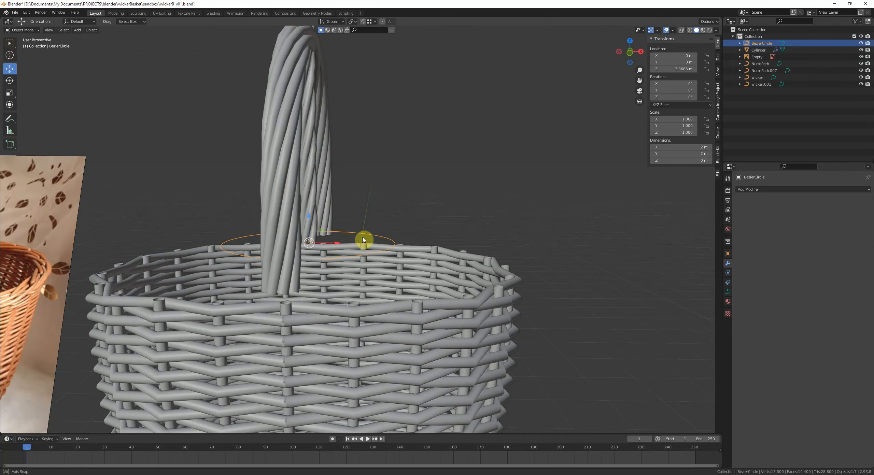
middle_drag(362, 238, 344, 224)
click(315, 213)
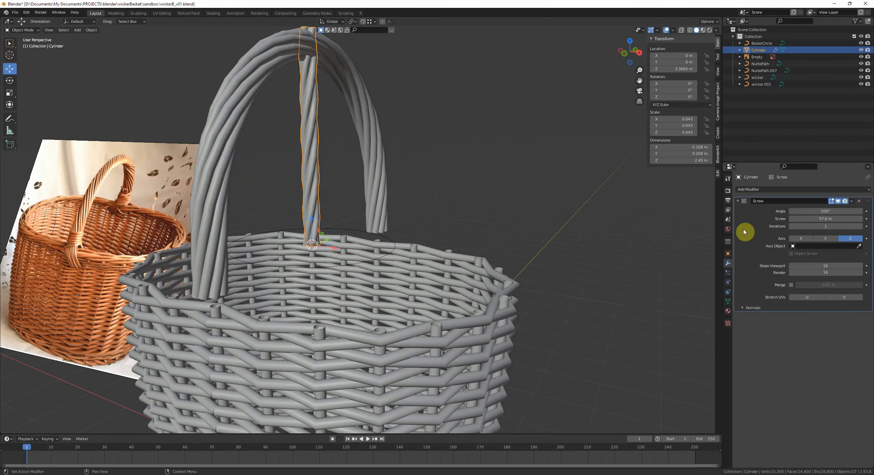
click(742, 201)
click(750, 189)
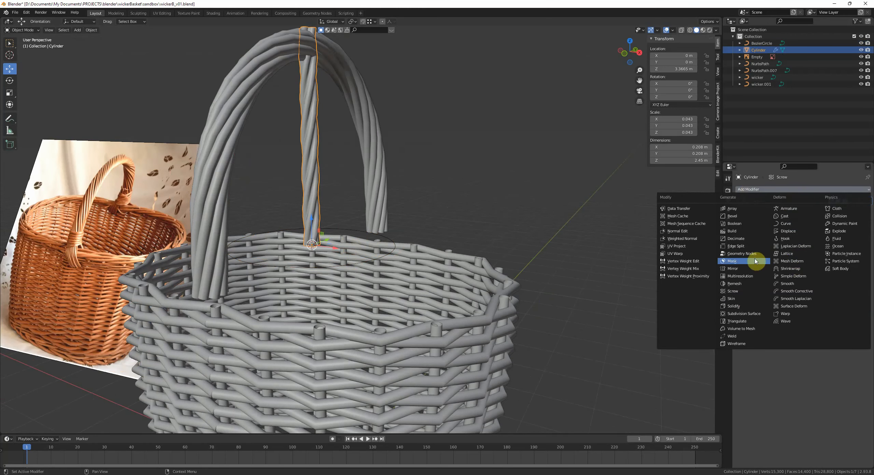
click(785, 224)
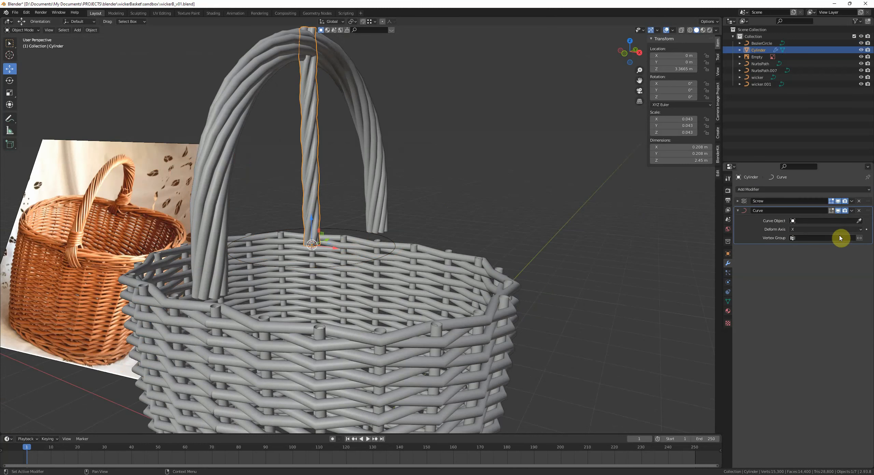
click(390, 240)
middle_drag(303, 257, 286, 252)
click(256, 217)
key(ctrl+z)
middle_drag(260, 219, 445, 263)
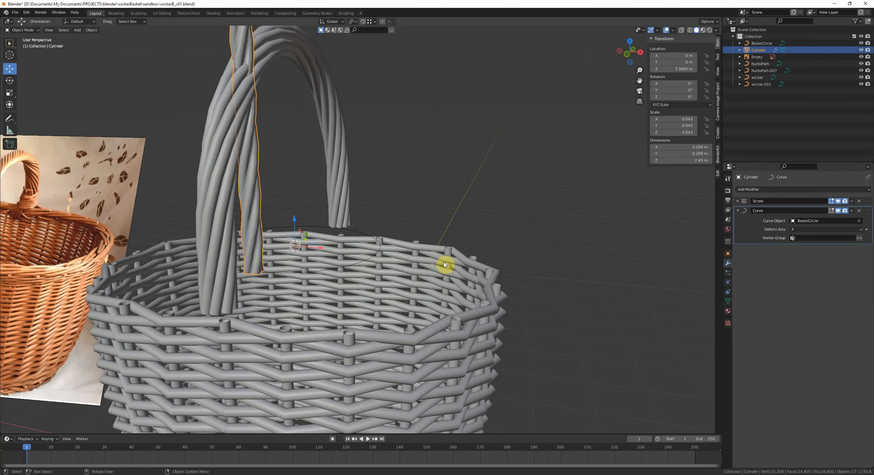
- Change the transform pivot point and rotate the twisted rope 90° around the Y axis so it bends along the circle
click(352, 22)
click(362, 51)
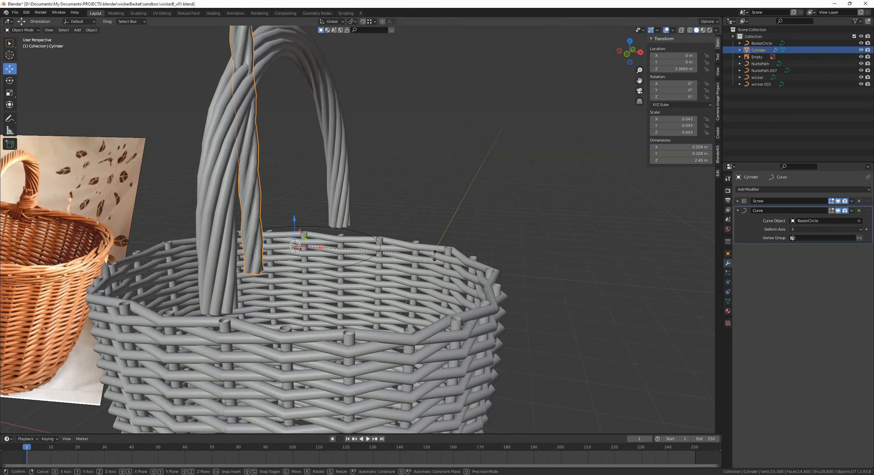
text(ry90)
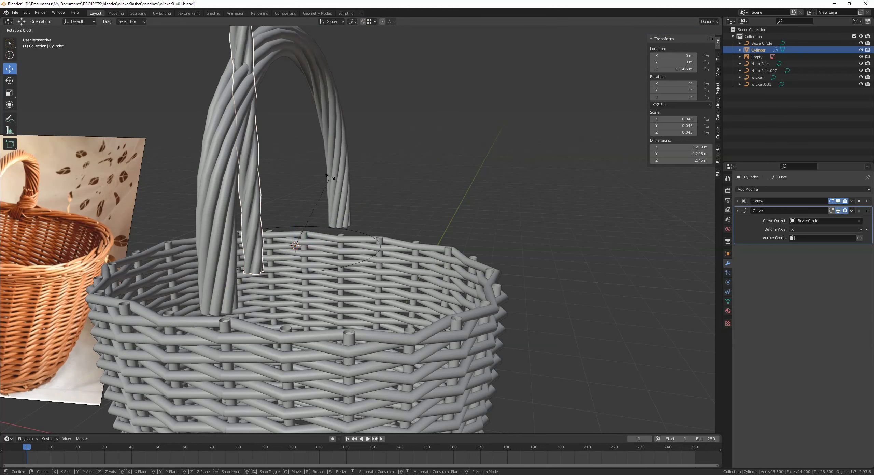
key(Return)
click(331, 180)
middle_drag(331, 180, 320, 266)
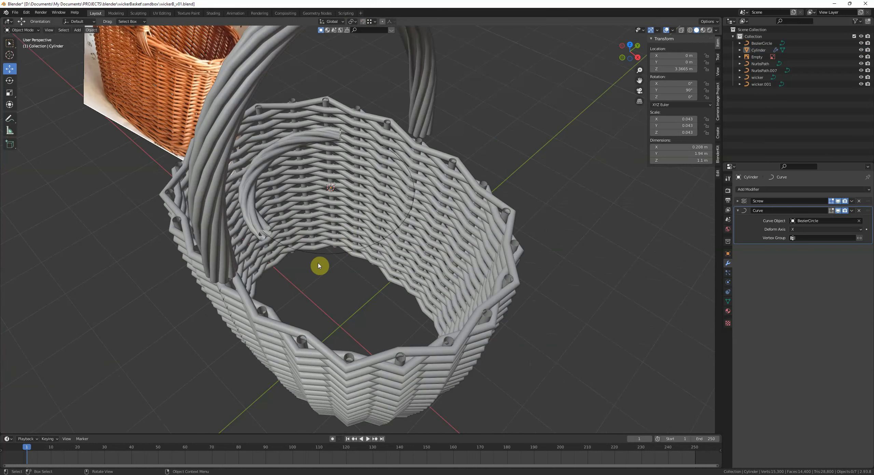
- Add an Array modifier to the curved rope and set its relative offset X factor to 0
click(311, 142)
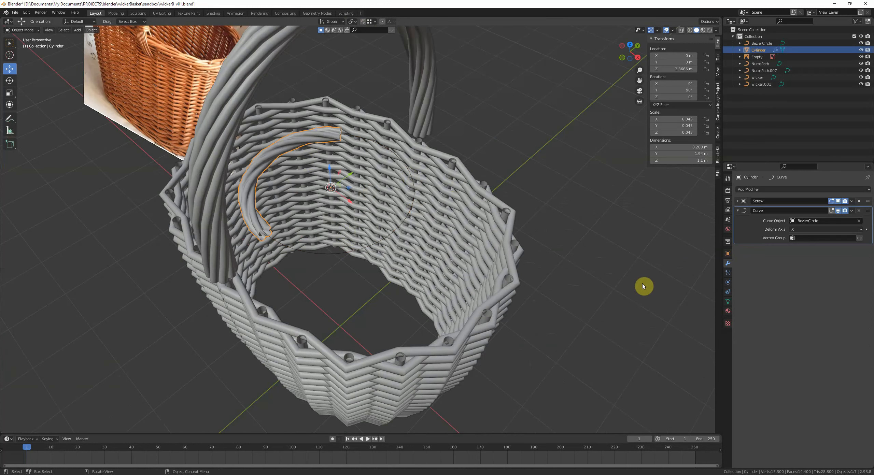
middle_drag(612, 252, 382, 238)
click(757, 189)
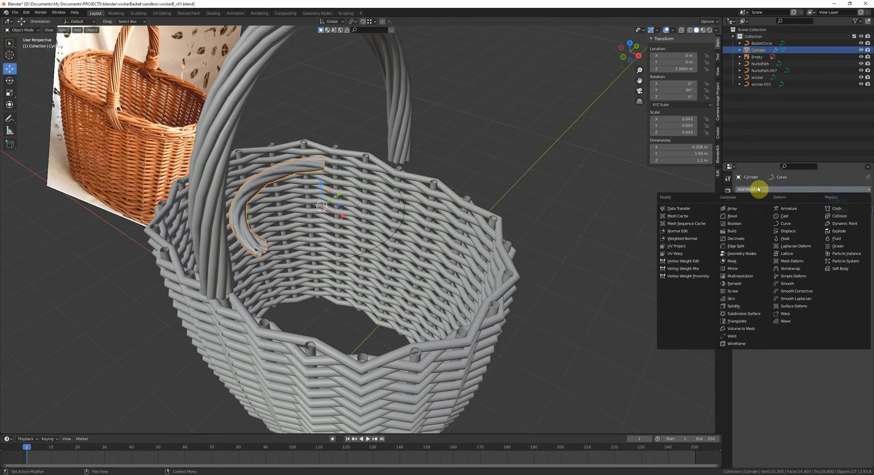
click(732, 208)
middle_drag(614, 210, 830, 247)
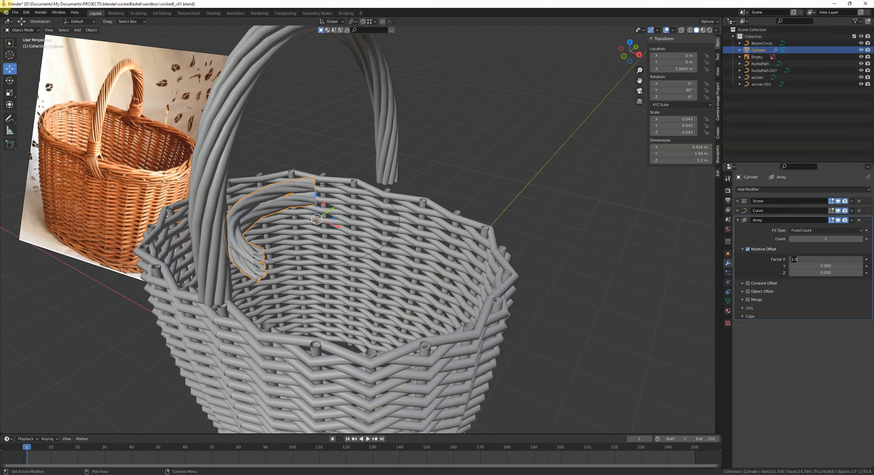
key(Return)
mouse_move(820, 266)
mouse_down()
mouse_move(847, 266)
mouse_move(809, 266)
mouse_up()
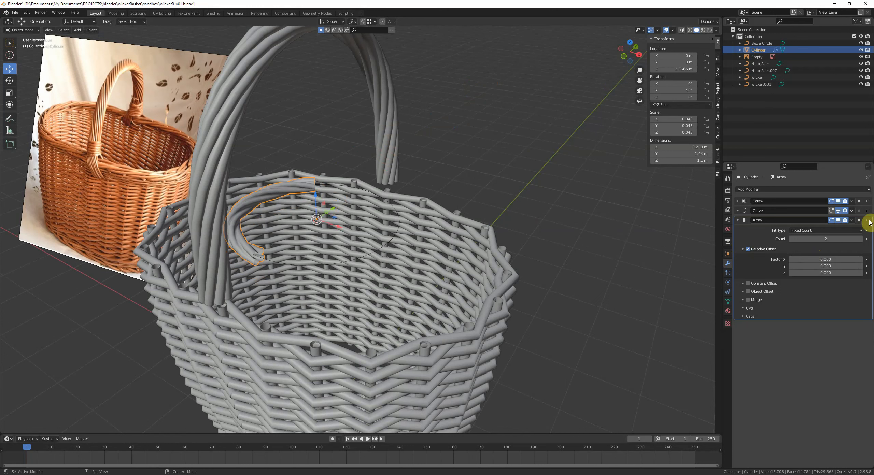
- Try the Array modifier above the Screw modifier with a relative offset Z factor of 2.5
drag(870, 223, 869, 204)
drag(819, 240, 833, 254)
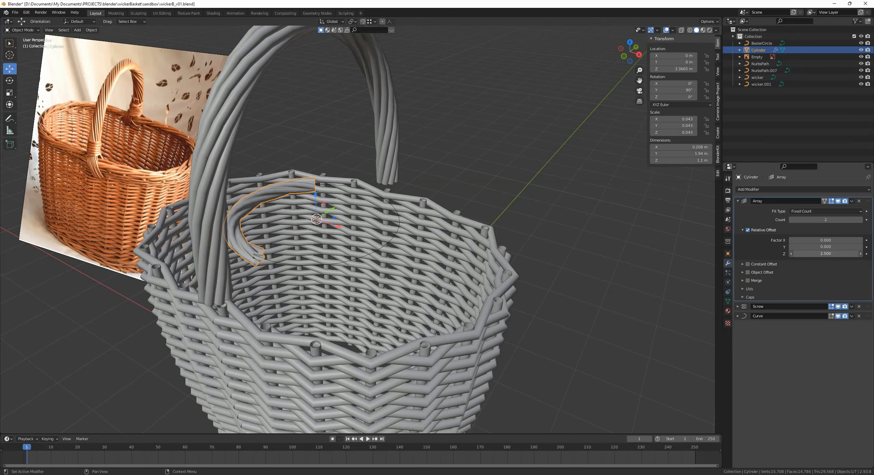
key(Escape)
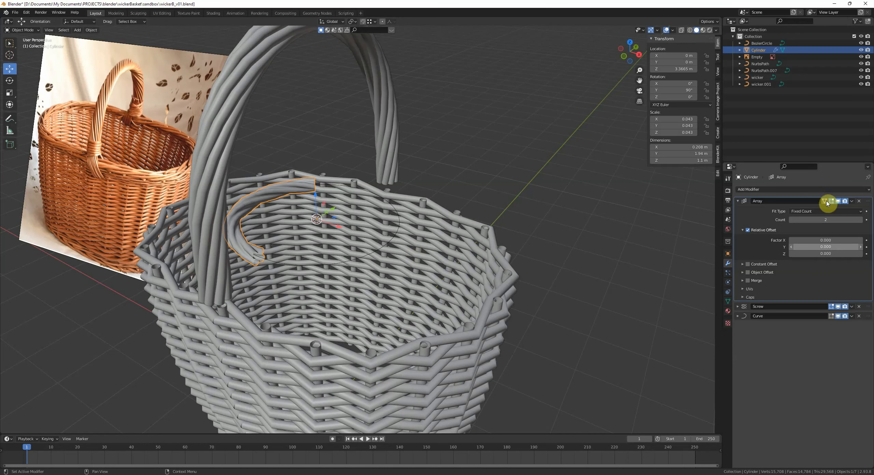
- Place the Array modifier between Screw and Curve, hide Curve's viewport effect, and set the relative offset Z factor to 1
middle_drag(642, 288, 512, 253)
click(838, 306)
drag(869, 201, 867, 220)
middle_drag(526, 299, 552, 301)
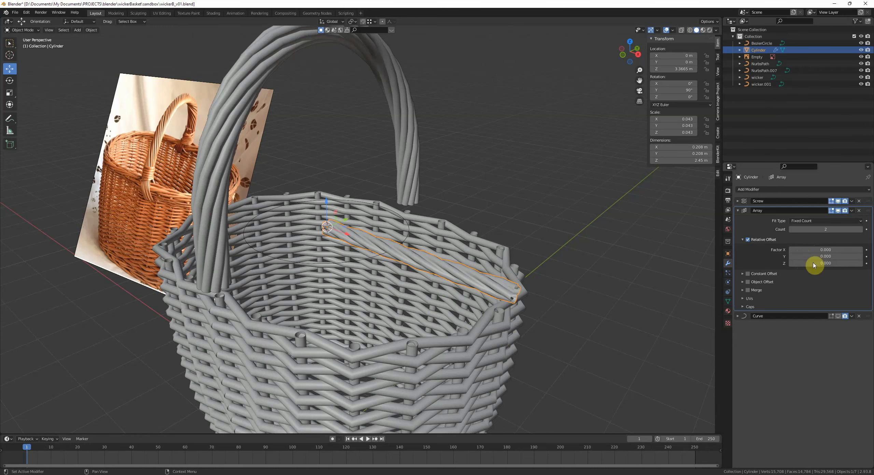
text(1)
key(Return)
- Set the Screw modifier's angle to 540° so the strands line up at the joint between the rope copies
middle_drag(546, 296, 589, 299)
scroll(464, 276, up, 4)
shift+middle_drag(589, 298, 496, 258)
scroll(479, 285, up, 2)
middle_drag(714, 305, 445, 273)
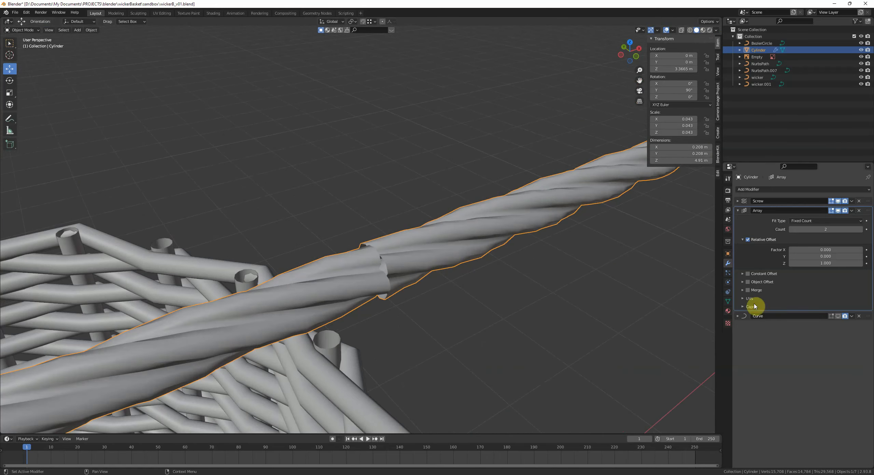
click(738, 210)
click(738, 201)
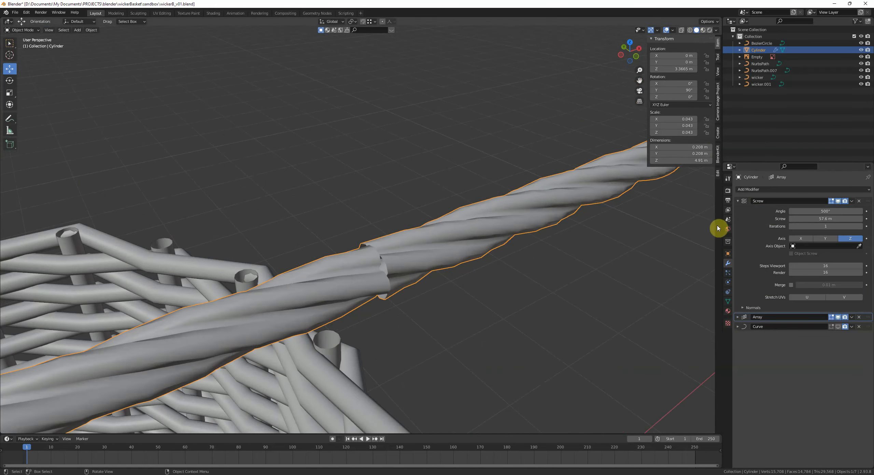
scroll(604, 269, down, 4)
middle_drag(604, 269, 598, 269)
drag(826, 211, 841, 211)
shift+middle_drag(512, 235, 457, 244)
scroll(444, 256, up, 8)
drag(809, 212, 814, 211)
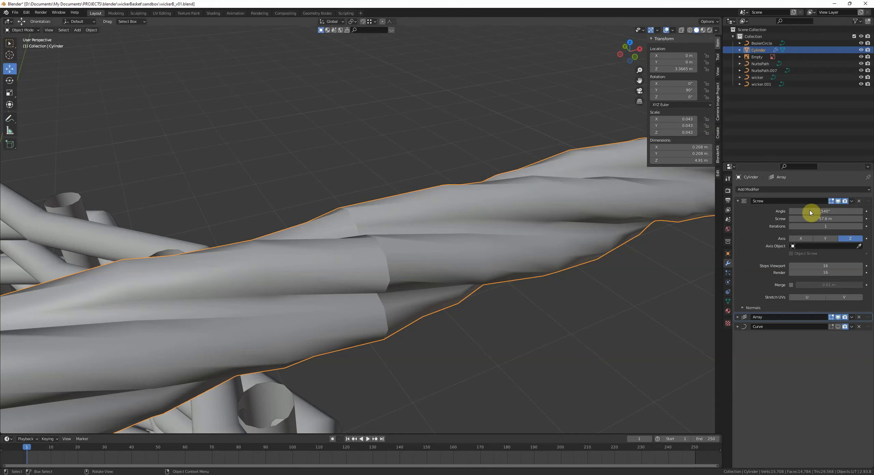
alt+middle_drag(594, 221, 621, 193)
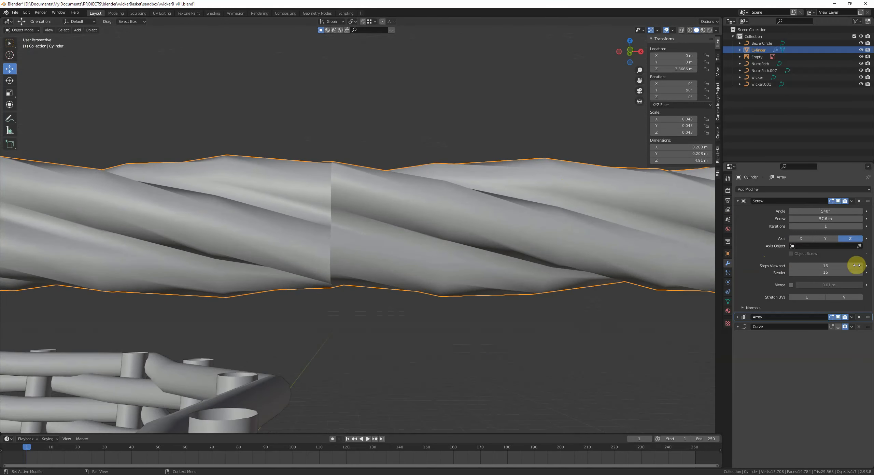
- Enable Merge in the rope's Array modifier to weld the seam between the copies
click(738, 318)
click(747, 396)
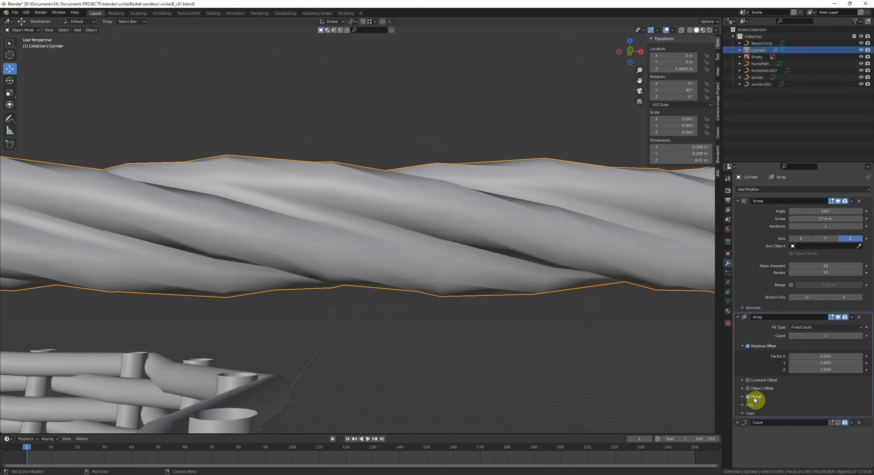
alt+middle_drag(552, 356, 427, 243)
- Restore the Curve modifier's viewport effect and raise the rope's Array count to 4
scroll(427, 300, down, 10)
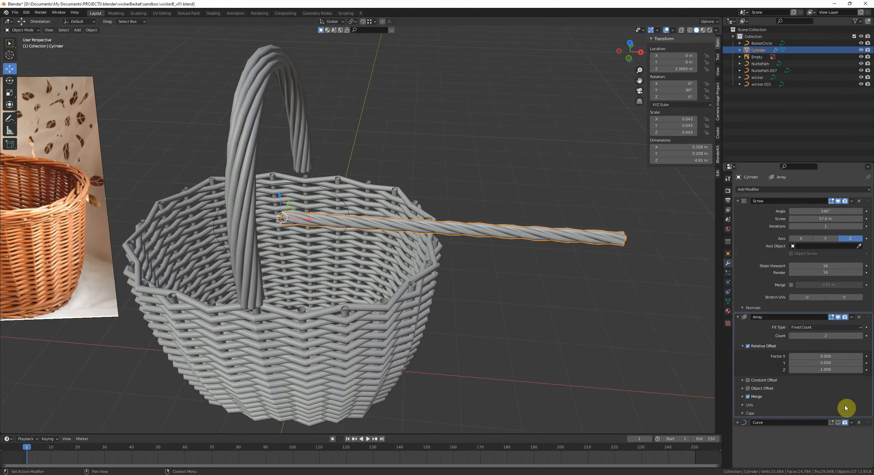
click(838, 423)
middle_drag(477, 293, 469, 303)
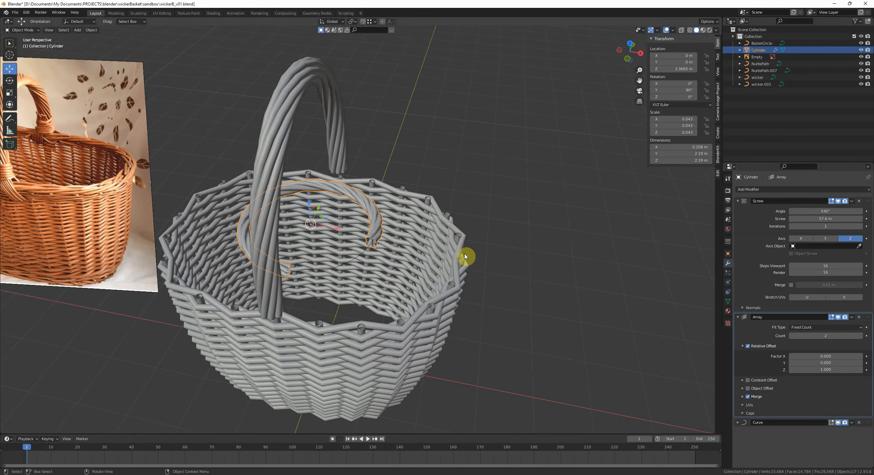
click(861, 337)
- Select the Bezier circle through the rope and scale up its control points in Edit Mode toward the basket's rim
key(alt+z)
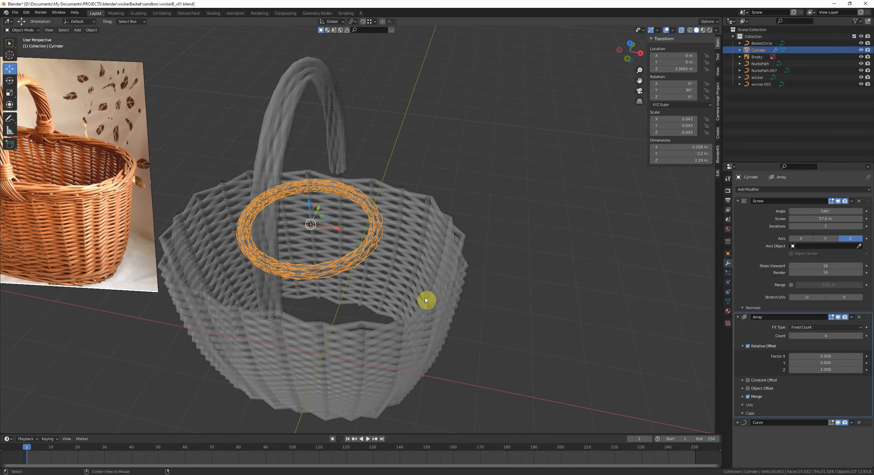
click(366, 259)
click(364, 255)
click(363, 253)
key(Tab)
middle_drag(341, 244, 389, 271)
key(s)
click(461, 279)
key(alt+z)
- Move the circle's points down about 0.21 m along Z and stretch them along X to follow the basket's oval rim
middle_drag(465, 282, 449, 254)
key(g)
key(z)
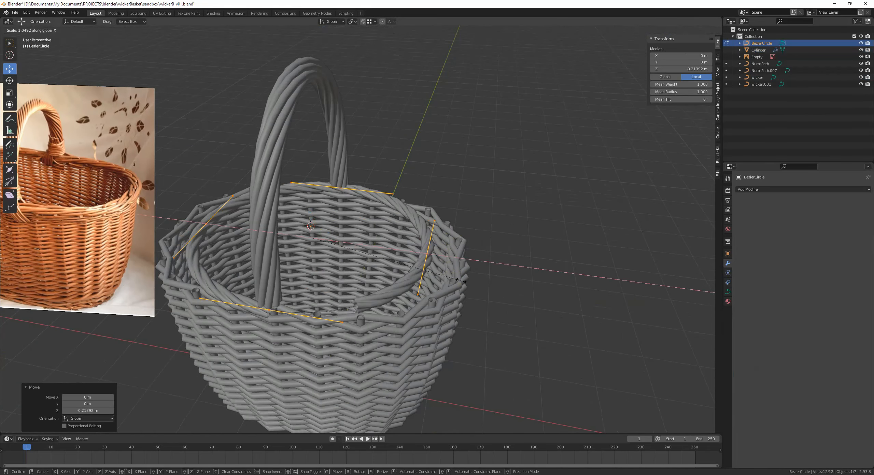
click(460, 290)
key(s)
key(x)
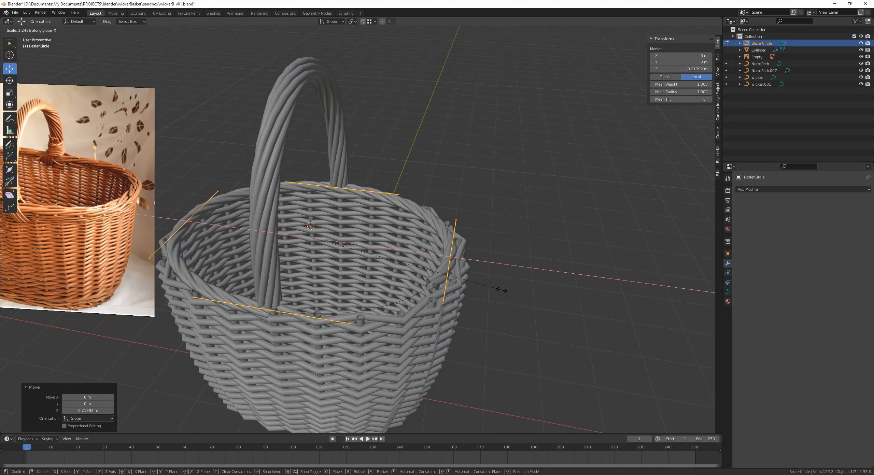
click(510, 294)
- Scale all the circle's points in top view to fit the rope to the rim's outline
middle_drag(508, 293, 506, 331)
key(s)
right_click(509, 328)
key(KP_7)
key(s)
click(519, 327)
- Select only the circle's front and back points and scale their handles along X by about 1.44
click(382, 163)
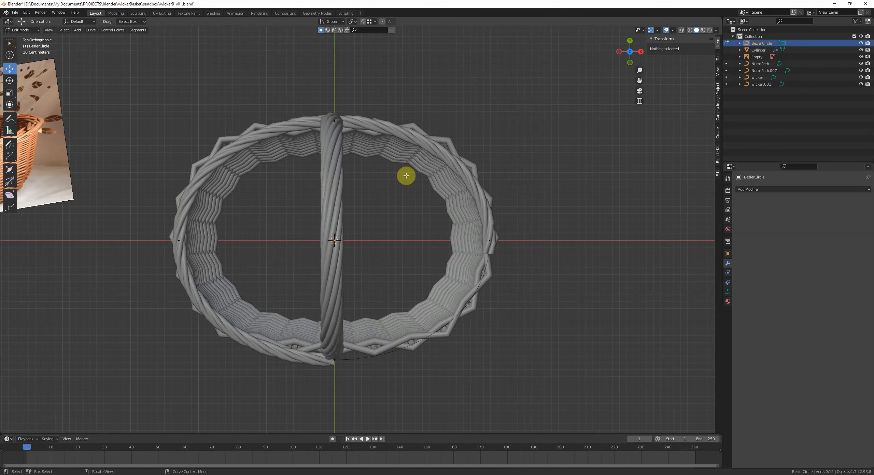
key(a)
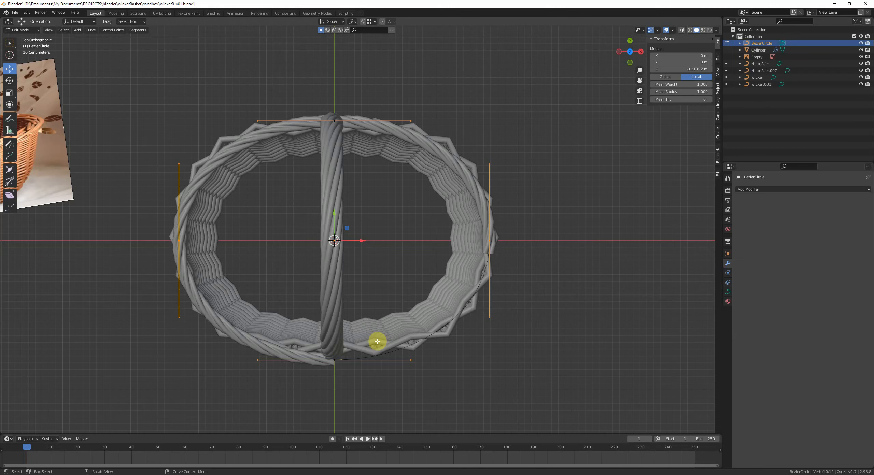
middle_drag(145, 167, 230, 365)
key(s)
key(x)
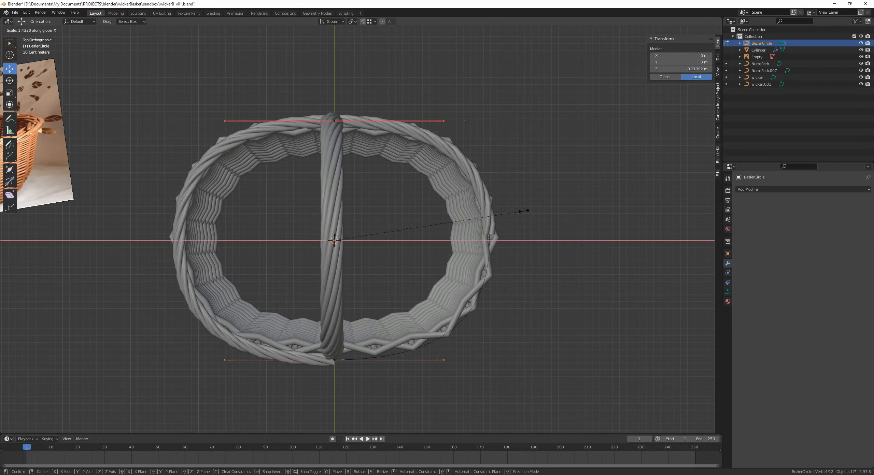
click(524, 211)
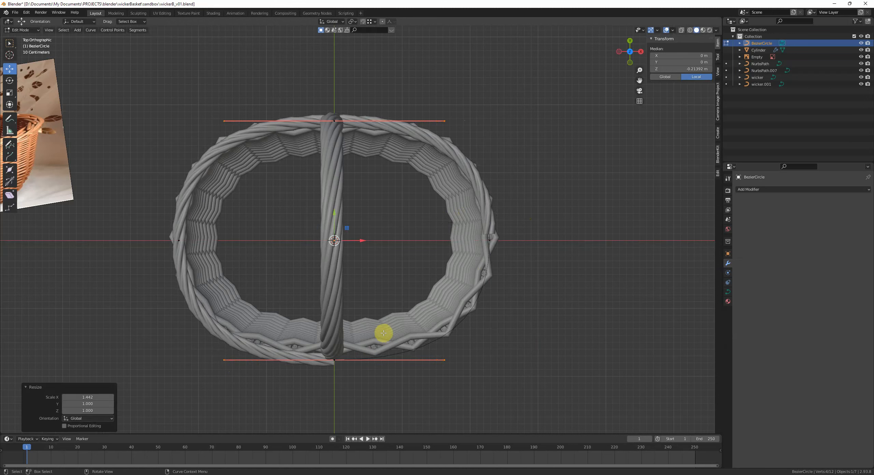
- Select all the circle's points and scale them along Y by about 0.98
key(a)
key(Tab)
key(Tab)
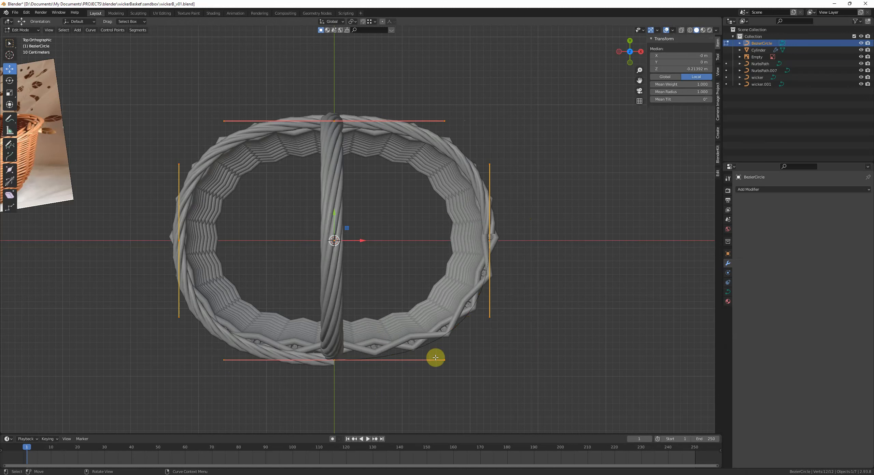
key(s)
key(y)
click(511, 331)
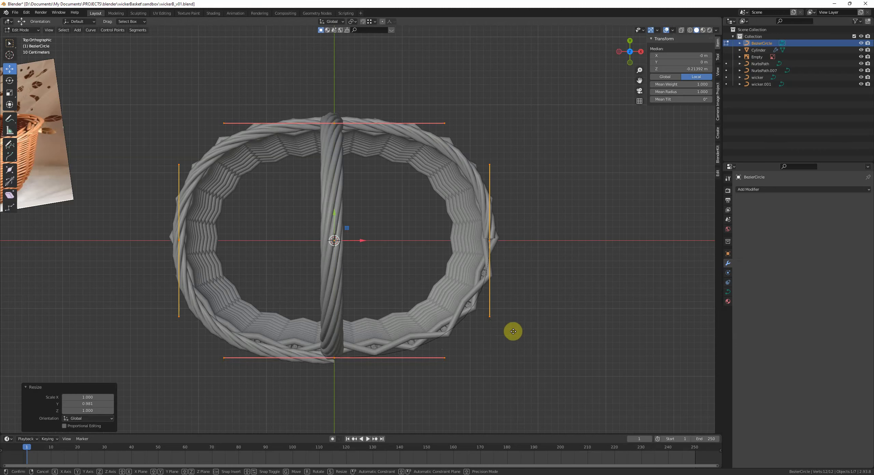
- Shift the circle's points about 0.04 m along Y and narrow them again along Y by about 0.98
key(g)
key(y)
click(515, 330)
key(s)
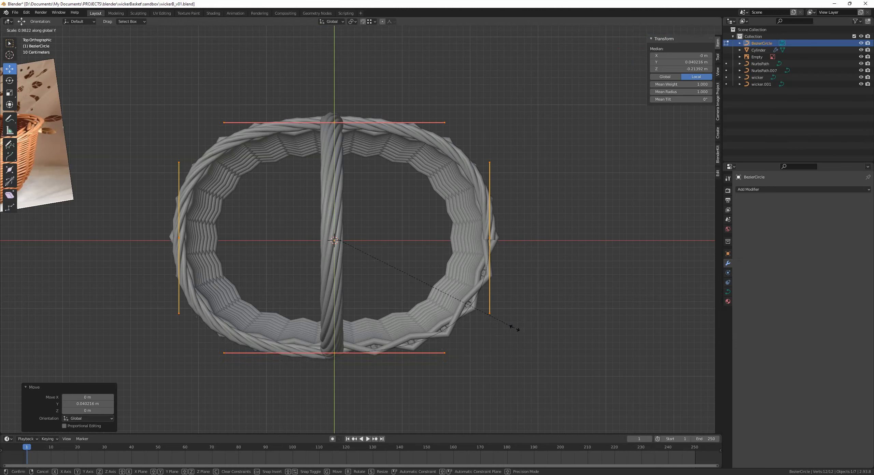
click(515, 329)
key(Tab)
- Select the rope rim and raise its Array count to 5
middle_drag(422, 287, 571, 268)
click(260, 296)
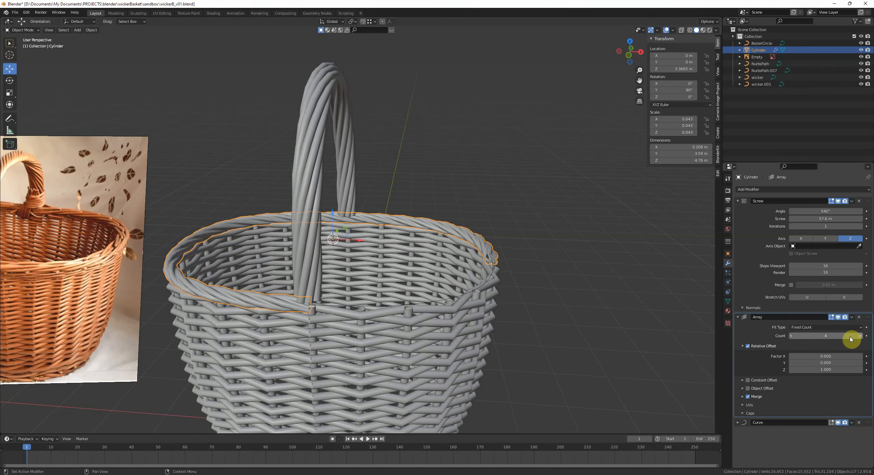
middle_drag(546, 308, 569, 274)
middle_drag(501, 260, 302, 250)
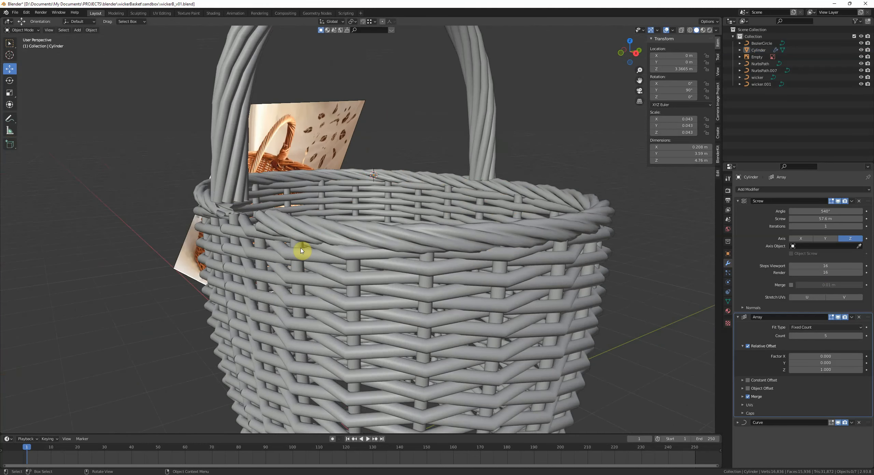
- Fine-tune the scale of the Bezier circle's points to about 4.59 by 3.41 m so the rope sits on the rim
click(238, 215)
key(Tab)
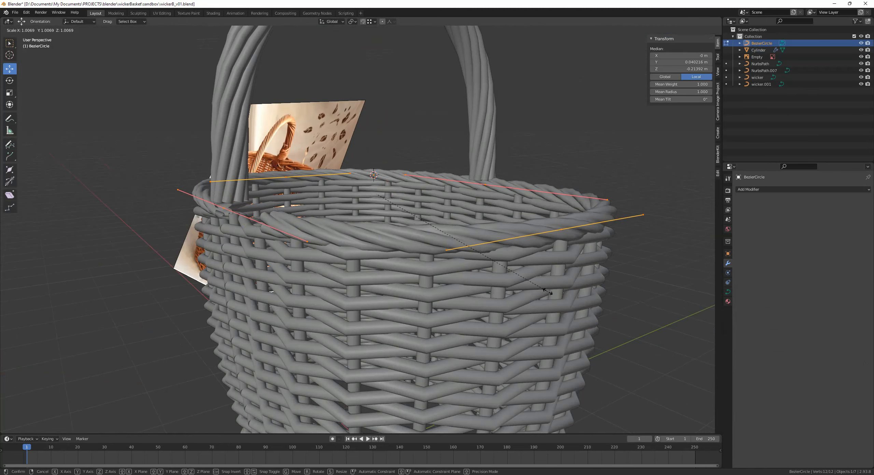
click(549, 292)
key(Tab)
middle_drag(541, 292, 472, 236)
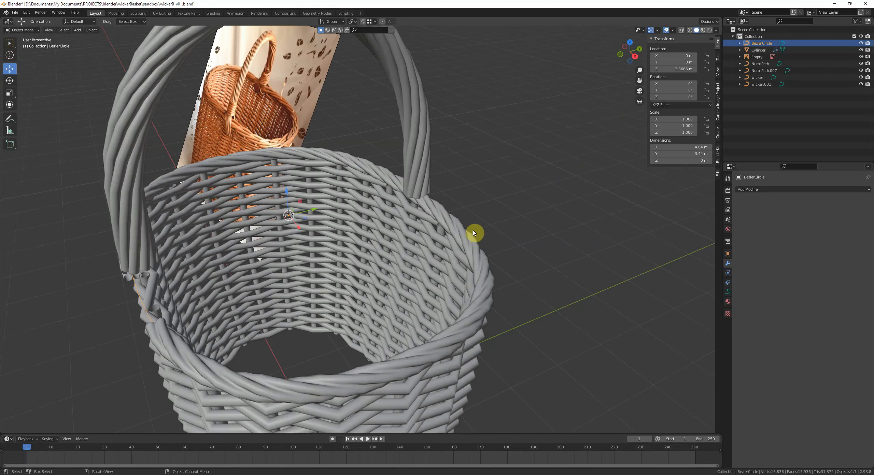
key(Tab)
key(s)
click(562, 281)
key(Tab)
middle_drag(562, 282, 594, 257)
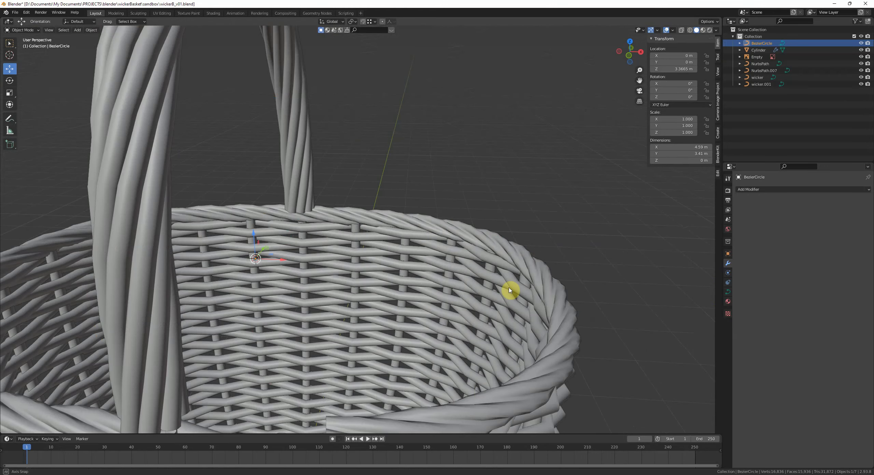
- Reposition the top control point of a vertical stake at the back of the basket to fit the rope rim
middle_drag(509, 290, 353, 234)
click(353, 234)
click(355, 230)
key(Tab)
scroll(356, 231, up, 2)
click(355, 230)
key(KP_Decimal)
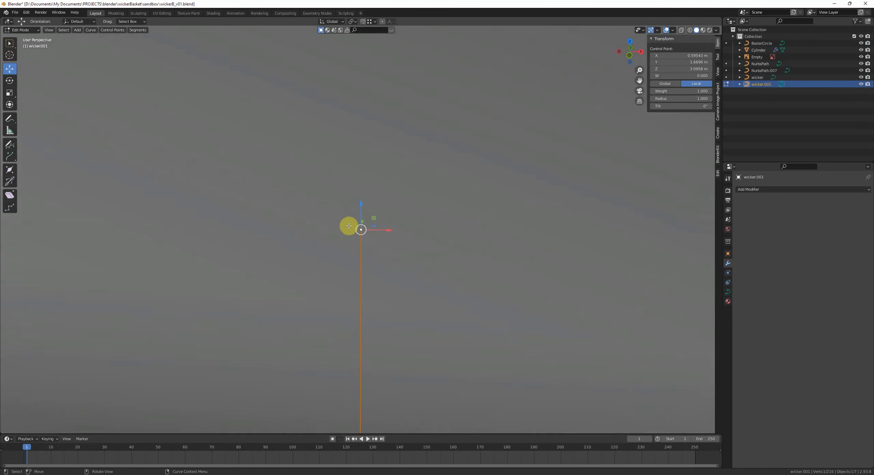
scroll(350, 232, down, 15)
key(g)
middle_drag(353, 243, 273, 225)
click(332, 216)
key(Tab)
key(alt+a)
scroll(371, 219, down, 2)
scroll(273, 225, down, 4)
middle_drag(435, 268, 539, 235)
click(339, 241)
key(Tab)
key(Tab)
middle_drag(339, 218, 370, 224)
key(alt+a)
scroll(367, 235, down, 6)
scroll(367, 234, up, 3)
- Duplicate the rope rim together with its Bezier circle and move the copies about 2.14 m down along Z
click(363, 185)
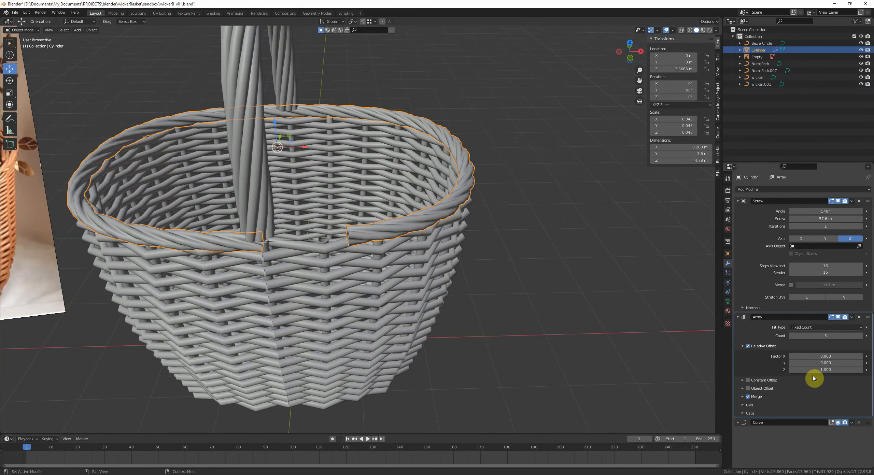
click(738, 201)
shift+click(321, 240)
scroll(322, 242, down, 4)
middle_drag(322, 242, 413, 232)
key(shift+d)
key(z)
click(420, 287)
- Lower the duplicated rope and circle about another 0.93 m along Z to the basket's base in front view
key(KP_1)
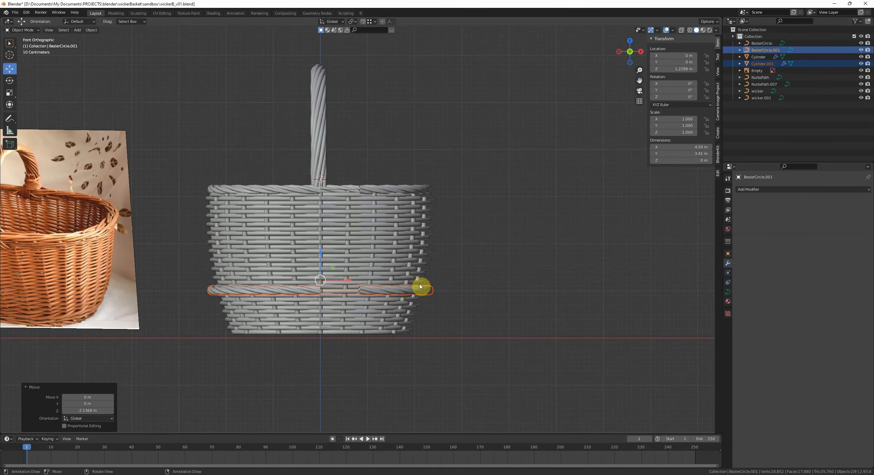
shift+middle_drag(420, 287, 429, 229)
scroll(434, 206, up, 5)
key(g)
key(z)
click(455, 334)
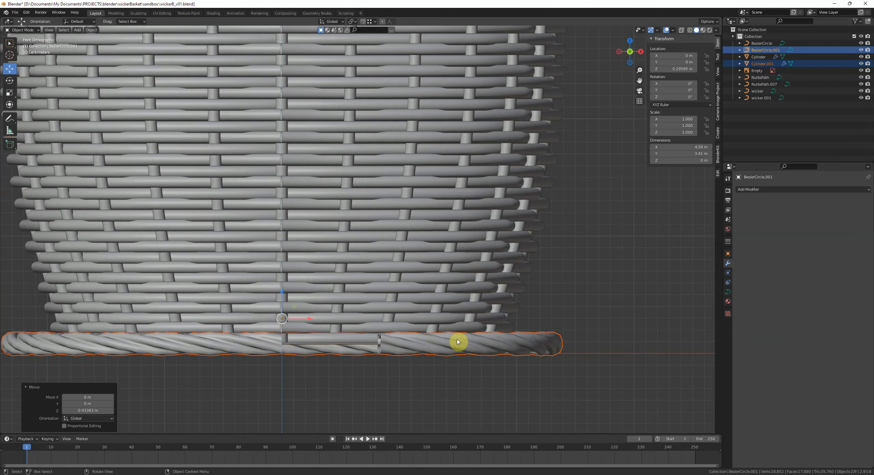
- Scale the base rim's guide curve down in Edit Mode, first by 0.824 and again by 0.953
shift+middle_drag(343, 369, 362, 309)
click(375, 280)
click(356, 285)
key(Tab)
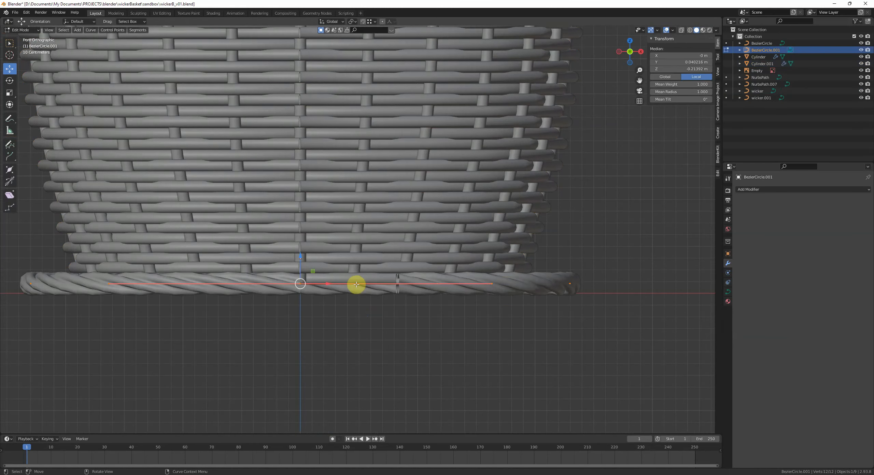
key(s)
click(501, 312)
middle_drag(504, 316, 506, 270)
middle_drag(448, 268, 441, 315)
key(KP_1)
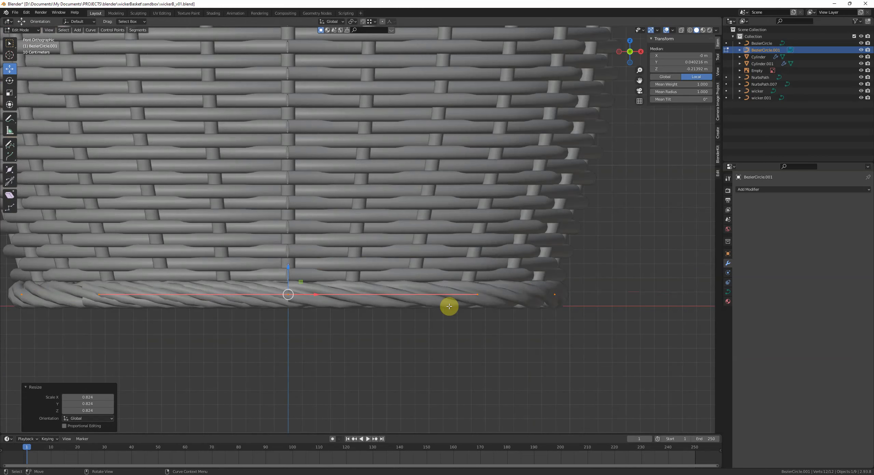
key(s)
click(501, 302)
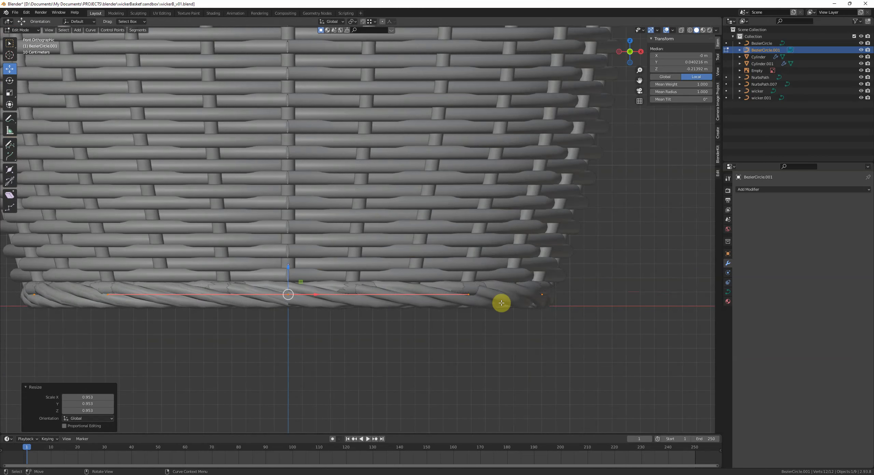
- Move the base rim and its guide curve down along Z by about 0.04 m
key(Tab)
click(495, 302)
key(g)
key(z)
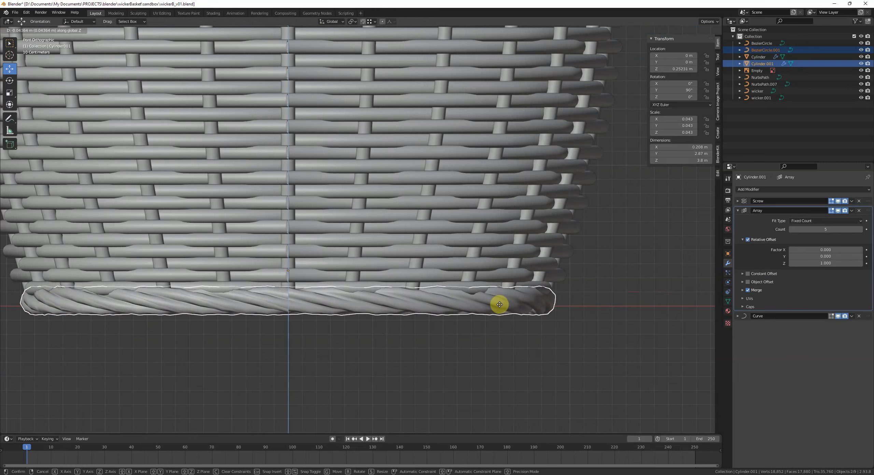
click(500, 305)
- Select the base rim's guide curve and scale its points up by about 1.06 in Edit Mode
key(Tab)
key(Tab)
key(alt+z)
click(497, 304)
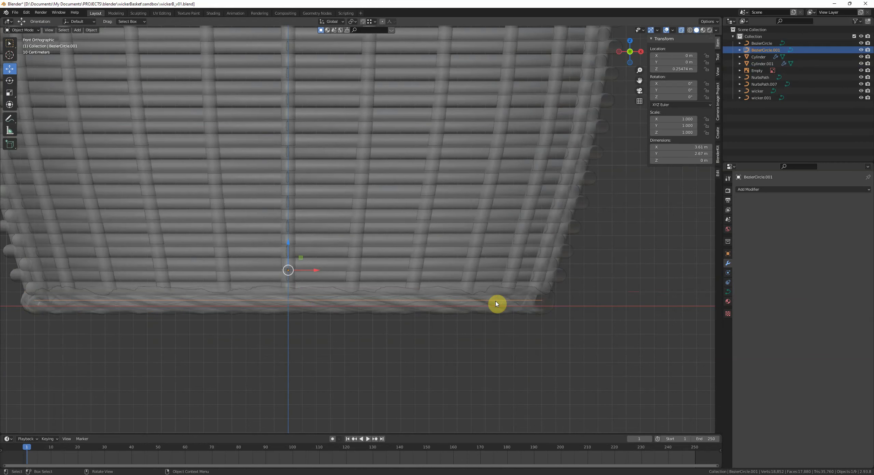
key(Tab)
key(alt+z)
key(s)
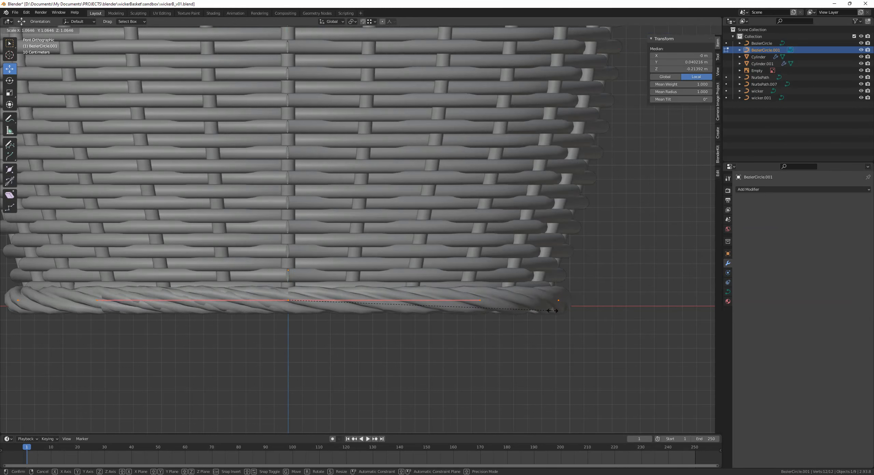
click(551, 311)
- Scale the base guide curve by 0.943, then rescale it in front view to fit the rim under the basket wall
scroll(550, 312, down, 3)
middle_drag(549, 312, 431, 340)
scroll(431, 339, up, 2)
key(s)
click(552, 360)
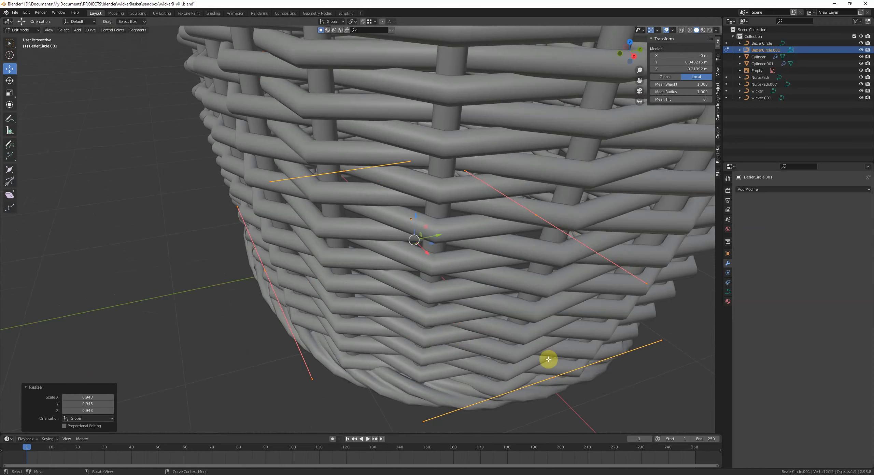
middle_drag(552, 360, 467, 308)
key(KP_1)
key(s)
click(607, 335)
- Return to Object Mode and set the base rim's Array modifier count to 5 to close the ring
key(Tab)
click(561, 327)
scroll(561, 327, down, 3)
click(410, 271)
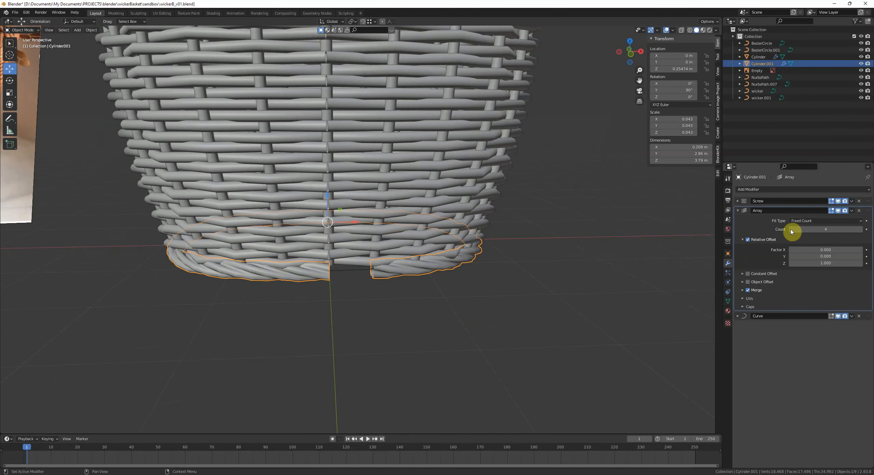
middle_drag(505, 264, 500, 267)
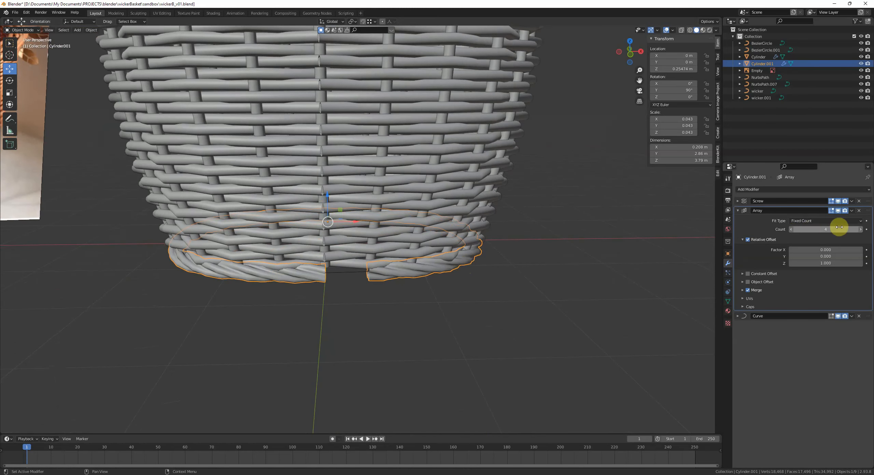
click(862, 230)
- Select the braided top rim and save the scene as the new version wickerB_v02.blend
middle_drag(373, 302, 372, 335)
click(417, 344)
key(ctrl+s)
scroll(386, 331, down, 3)
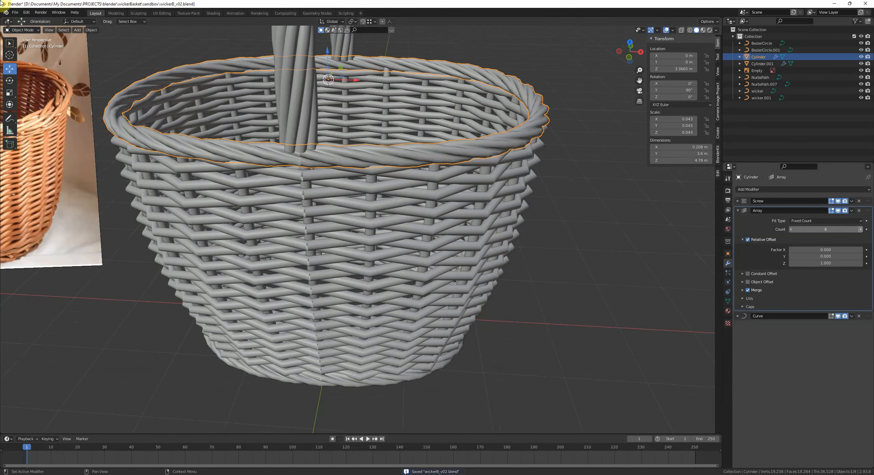
- Isolate the braided top rim, convert it to a mesh and enter Edit Mode
shift+middle_drag(453, 184, 457, 228)
key(shift+h)
key(w)
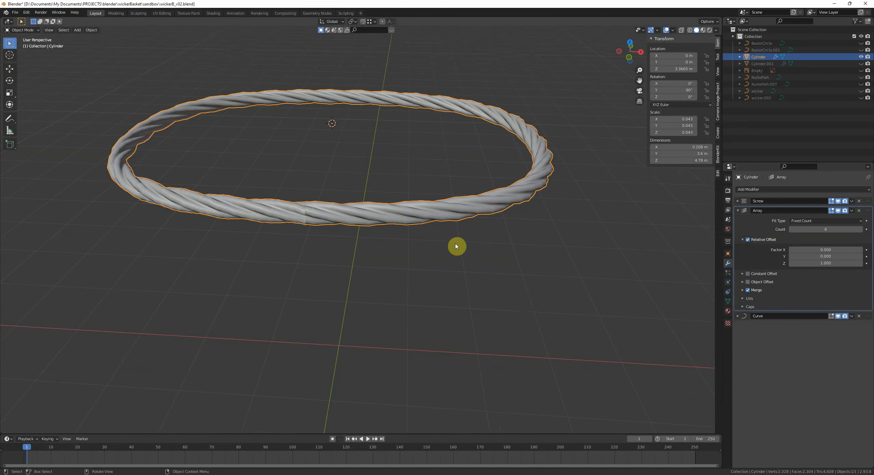
click(444, 267)
key(Tab)
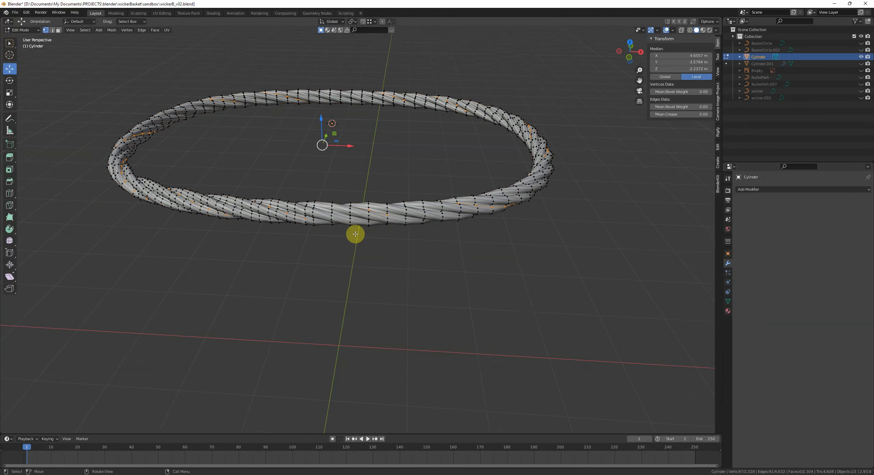
- Delete the mismatched loop of faces at the top rim's seam
scroll(377, 226, up, 6)
scroll(320, 279, down, 2)
scroll(350, 265, up, 3)
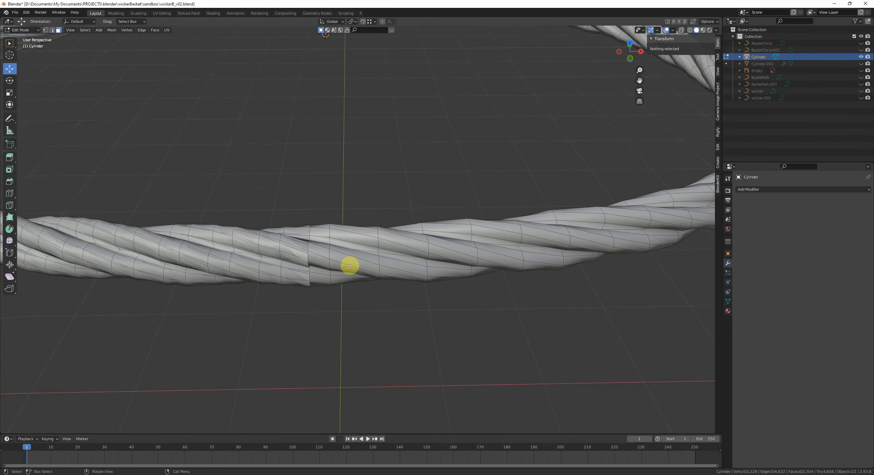
alt+click(306, 255)
key(x)
click(364, 265)
key(ctrl+z)
key(x)
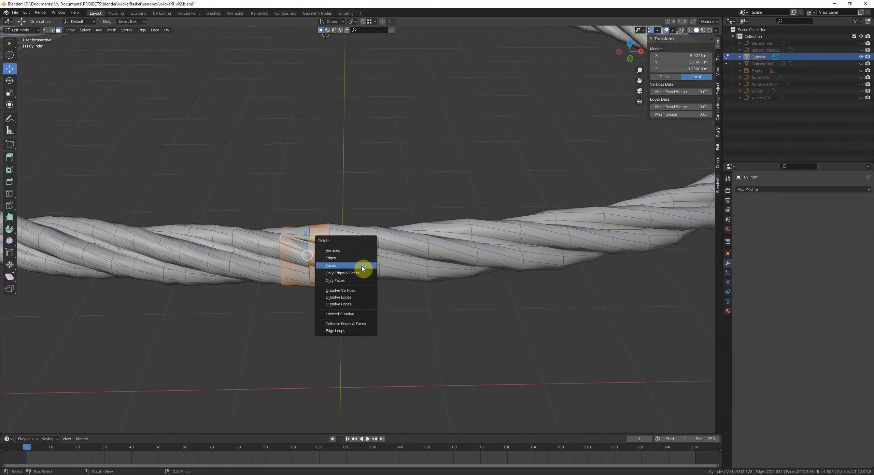
click(363, 266)
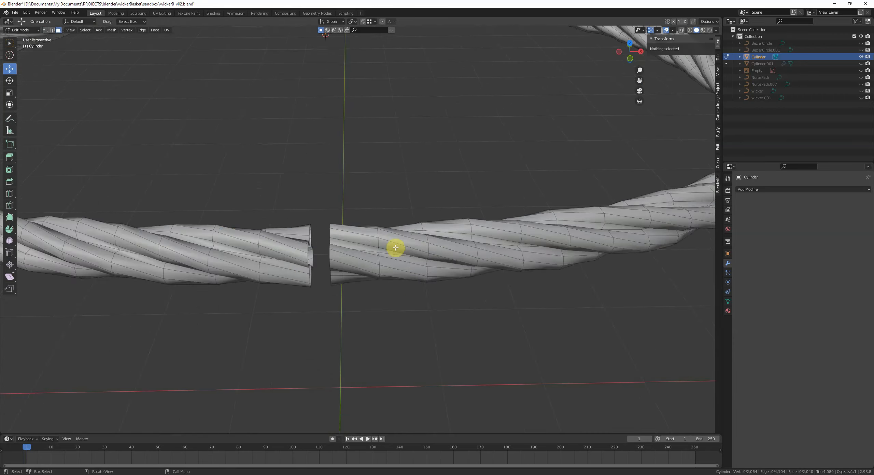
- Fill the gap in the top rim with new faces between the open edges of the two braid ends
scroll(309, 267, up, 3)
key(KP_Decimal)
scroll(294, 234, down, 11)
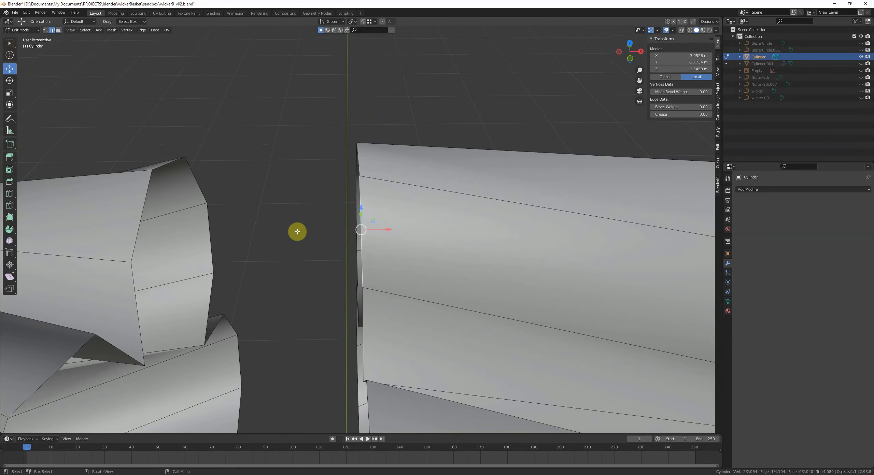
middle_drag(296, 232, 371, 243)
click(371, 260)
key(f)
key(f)
key(f)
key(f)
key(f)
key(f)
key(f)
key(f)
key(f)
key(f)
key(f)
key(f)
key(f)
key(f)
key(f)
key(f)
key(f)
- Edge-slide the loop on the left side of the top rim's filled section by about -0.12
scroll(349, 247, down, 2)
alt+click(328, 256)
key(g)
key(g)
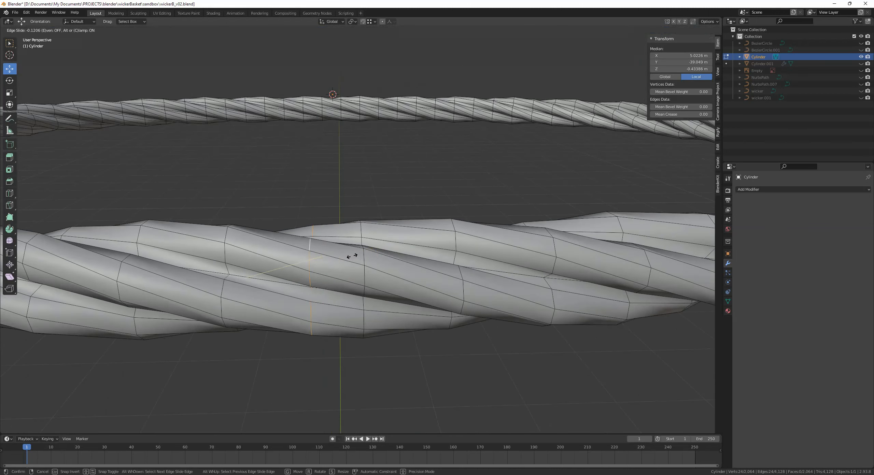
click(349, 256)
- Edge-slide the loop on the right side of the top rim's filled section to even out the loop spacing
alt+click(367, 260)
key(g)
key(g)
click(395, 261)
key(g)
click(392, 266)
scroll(404, 271, down, 6)
click(404, 271)
- Return to Object Mode, unhide all the basket objects and clear the selection
key(Tab)
middle_drag(403, 271, 386, 260)
click(412, 272)
key(alt+h)
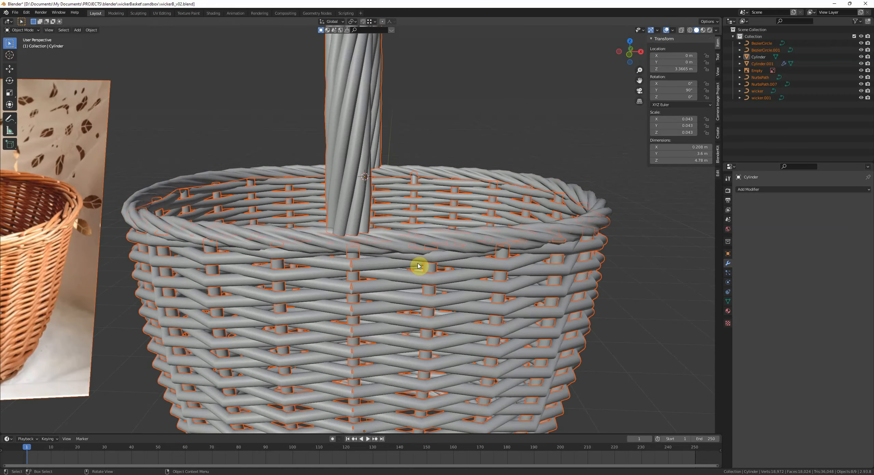
key(alt+a)
click(386, 245)
- Isolate the braided base rim and convert it to a mesh
scroll(388, 247, down, 3)
middle_drag(444, 282, 419, 267)
key(alt+a)
shift+middle_drag(468, 423, 351, 207)
click(352, 207)
scroll(384, 230, up, 2)
key(shift+h)
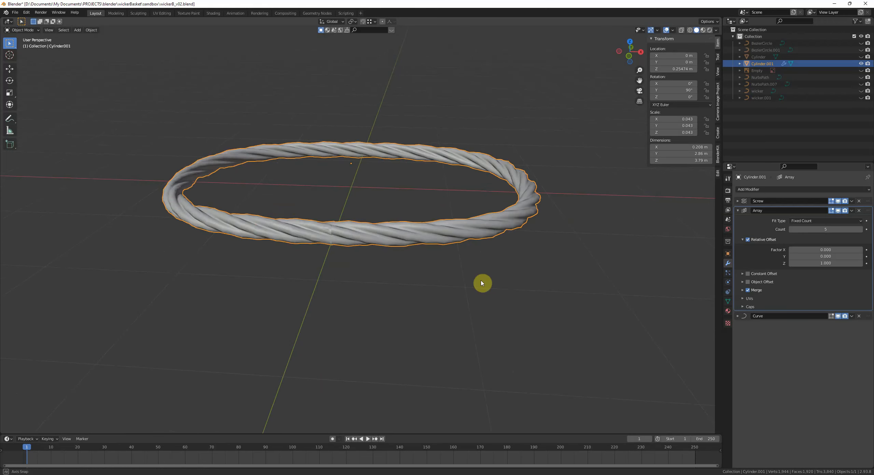
key(alt+c)
click(552, 273)
- Delete a loop of faces beside the base rim's seam in Edit Mode
key(Tab)
scroll(402, 262, up, 3)
key(3)
mouse_move(403, 262)
middle_down()
mouse_move(291, 254)
mouse_move(398, 254)
middle_up()
alt+click(312, 259)
key(x)
click(397, 255)
- Delete the separated linked braid segment of the base rim, then the mismatched loop of faces at the seam
key(l)
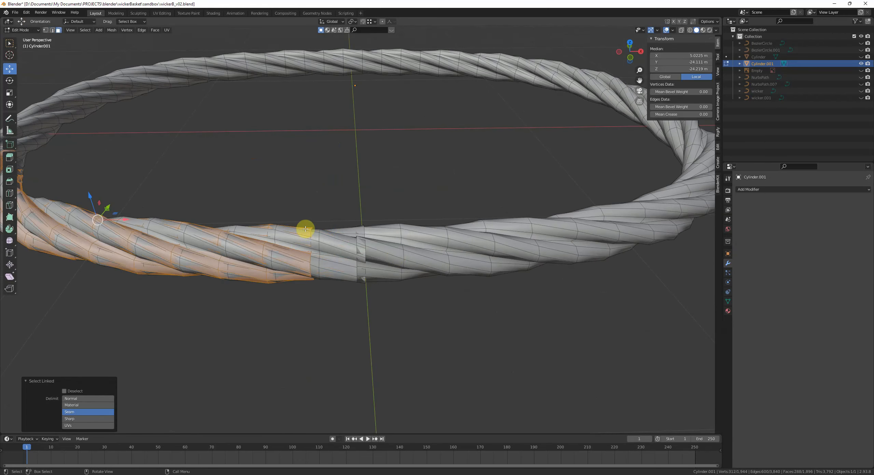
click(391, 246)
alt+click(411, 258)
key(x)
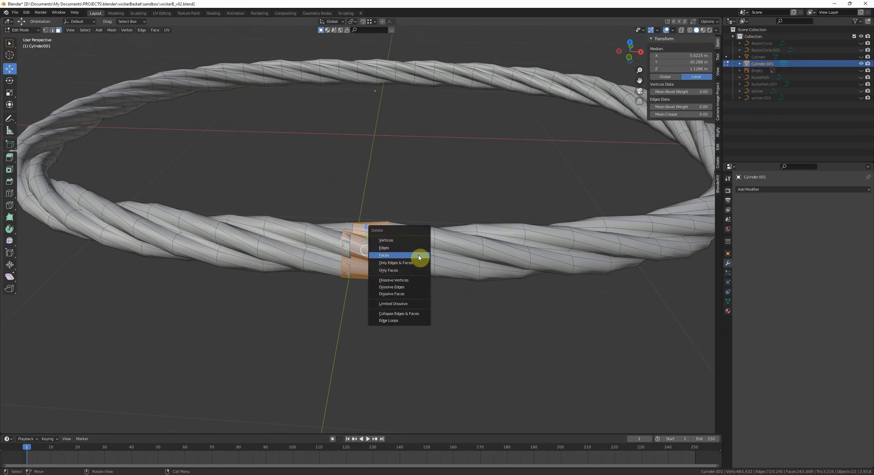
click(420, 253)
- Fill the gap in the base rim with new faces between the open edges of the braid ends
scroll(382, 262, up, 3)
middle_drag(382, 262, 322, 230)
key(2)
scroll(325, 288, up, 4)
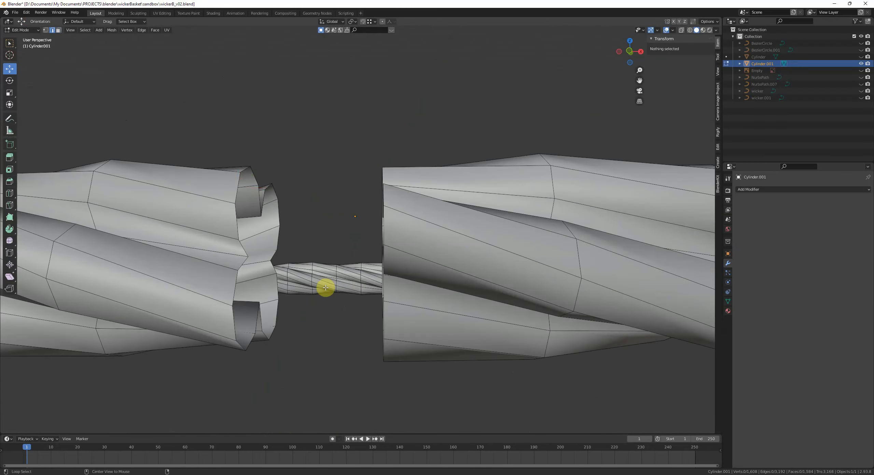
scroll(236, 245, up, 5)
scroll(381, 216, down, 5)
middle_drag(380, 217, 367, 215)
key(alt+a)
shift+click(427, 246)
middle_drag(428, 246, 436, 260)
key(alt+a)
alt+click(436, 246)
middle_drag(303, 236, 383, 230)
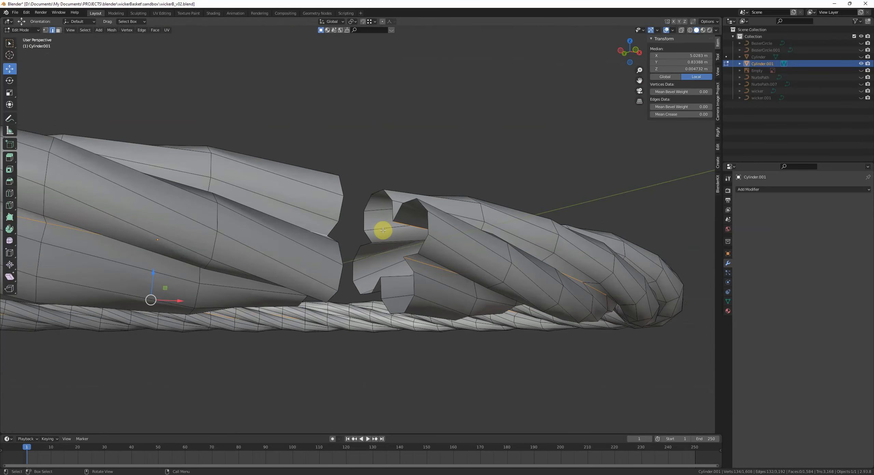
click(412, 255)
middle_drag(412, 255, 385, 257)
shift+click(338, 241)
key(f)
click(363, 235)
key(f)
- Edge-slide the loops on the left side of the base rim's filled section to smooth the transition
scroll(389, 241, down, 7)
scroll(384, 258, up, 3)
scroll(341, 245, up, 2)
alt+drag(334, 244, 330, 244)
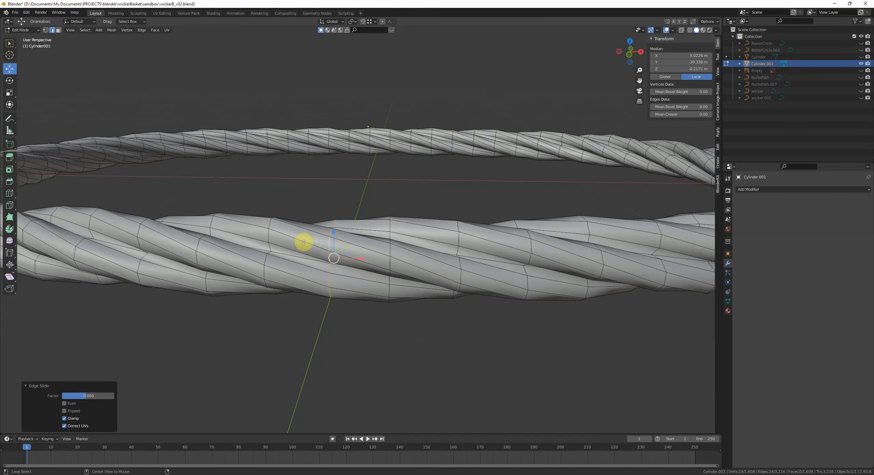
alt+click(269, 229)
key(g)
key(g)
click(277, 228)
- Edge-slide the loop on the right side of the base rim's filled section to even out the spacing
scroll(382, 261, down, 1)
key(alt+a)
alt+click(381, 244)
key(g)
key(g)
click(386, 245)
- Return to Object Mode, unhide all the basket objects and select only the base rim
key(Tab)
scroll(399, 268, down, 3)
key(alt+h)
key(alt+a)
click(380, 250)
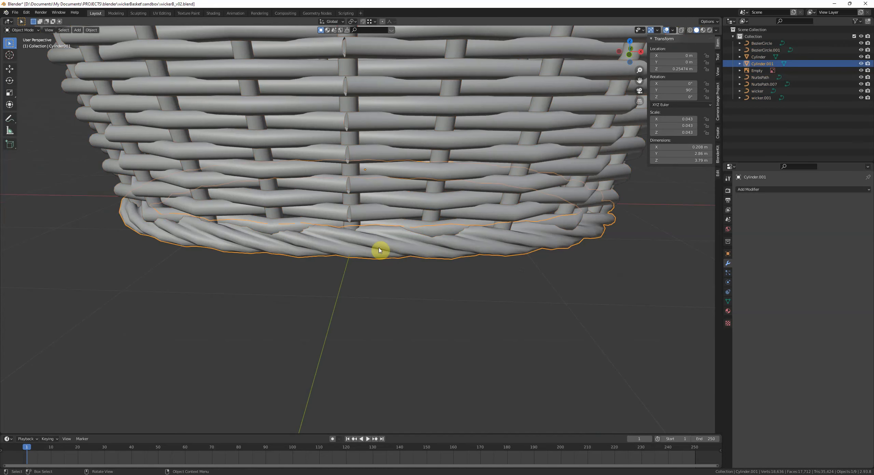
- Inspect the closed seams of the base and top rims around the basket, leaving nothing selected
middle_drag(380, 250, 393, 263)
shift+middle_drag(403, 147, 366, 330)
scroll(406, 225, down, 2)
shift+click(376, 137)
scroll(383, 235, down, 2)
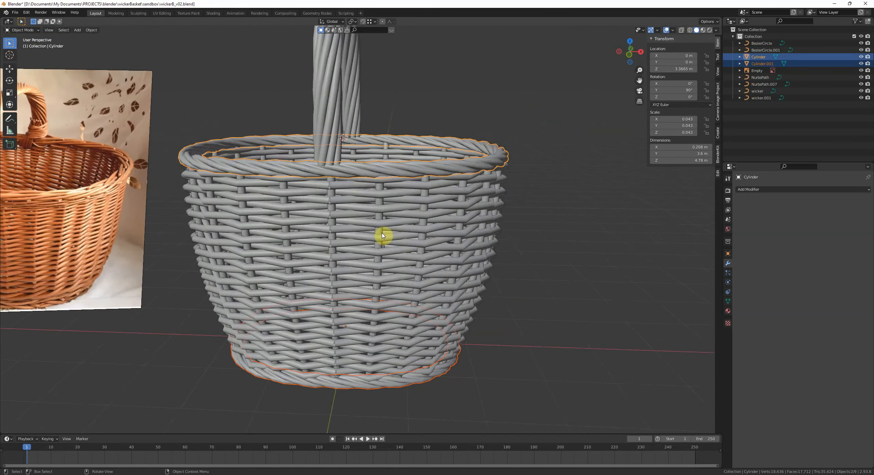
key(alt+a)
scroll(382, 239, down, 1)
middle_drag(383, 258, 356, 261)
- Check the woven body briefly in Edit Mode and save the basket file
click(419, 250)
middle_drag(321, 238, 424, 270)
key(Tab)
key(Tab)
scroll(416, 287, down, 4)
mouse_move(409, 302)
middle_down()
mouse_move(390, 303)
mouse_move(407, 292)
middle_up()
key(ctrl+s)
- Raise the handle vertically along Z to about 0.29 m, with its ends above the top rim
middle_drag(370, 258, 373, 301)
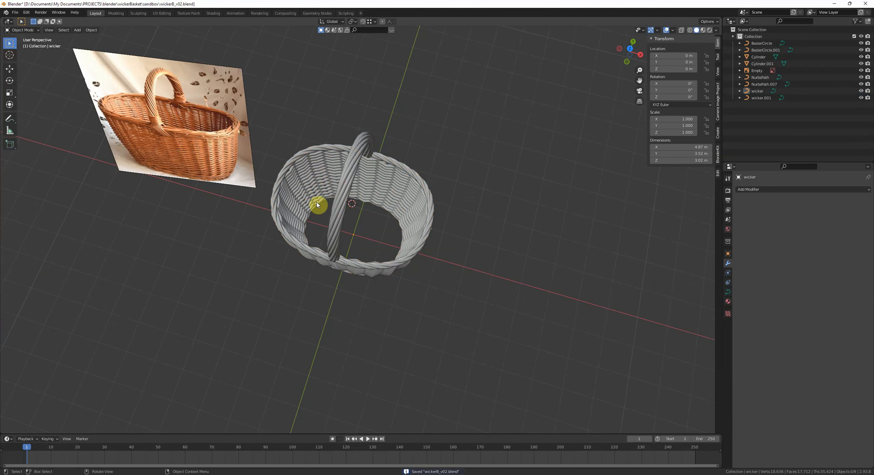
middle_drag(317, 205, 376, 249)
scroll(377, 270, up, 3)
click(381, 257)
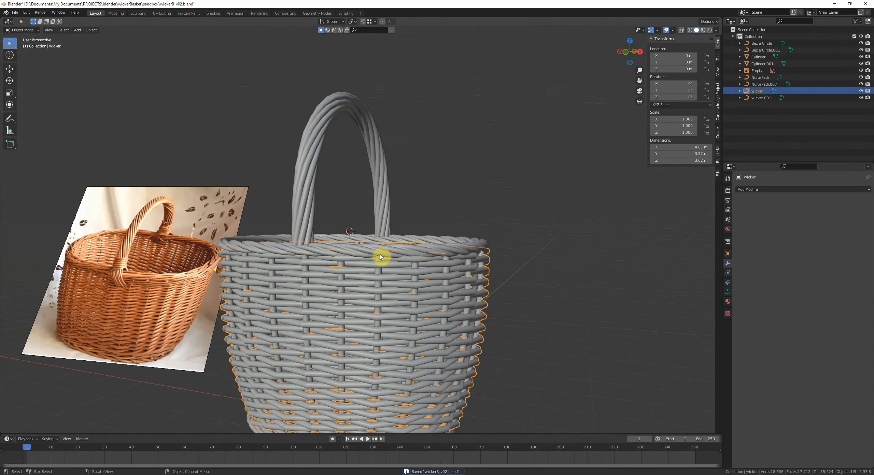
shift+click(293, 222)
key(g)
key(z)
click(348, 208)
click(348, 189)
middle_drag(347, 189, 409, 235)
scroll(387, 221, down, 3)
click(375, 259)
middle_drag(374, 260, 379, 276)
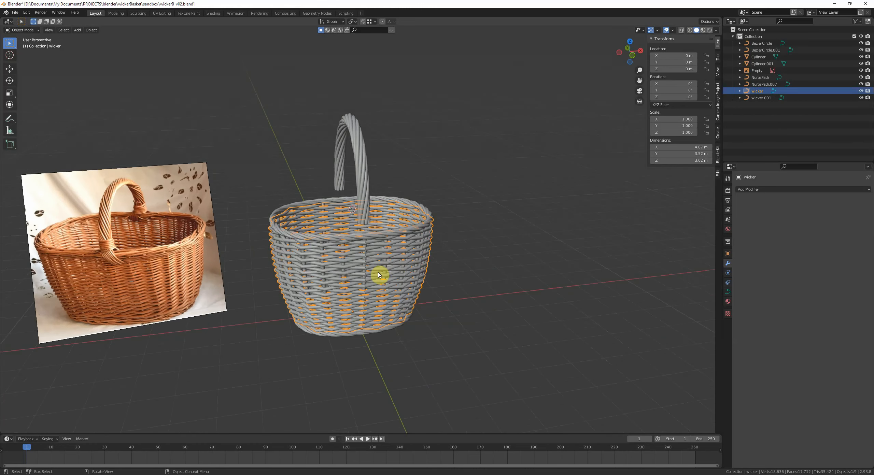
scroll(411, 299, up, 3)
mouse_move(411, 299)
middle_down()
mouse_move(410, 326)
mouse_move(409, 297)
middle_up()
key(alt+a)
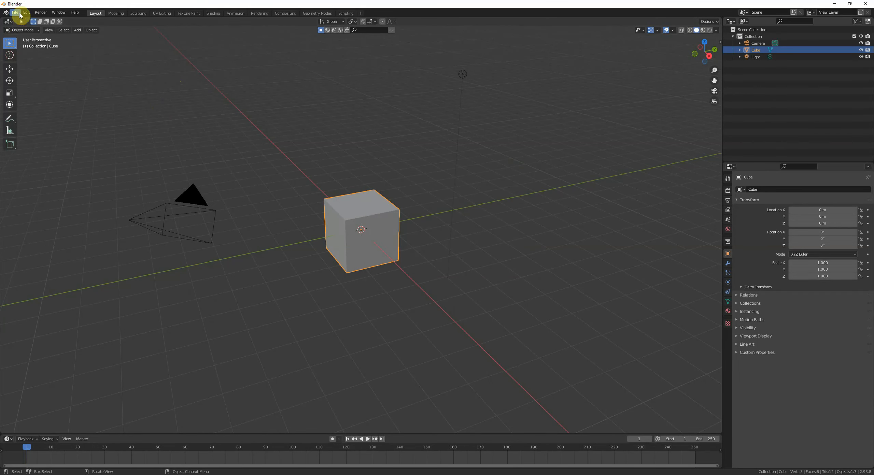
- Open the earlier file wickerB_v01.blend in a separate Blender window
click(20, 14)
key(ctrl+o)
click(281, 131)
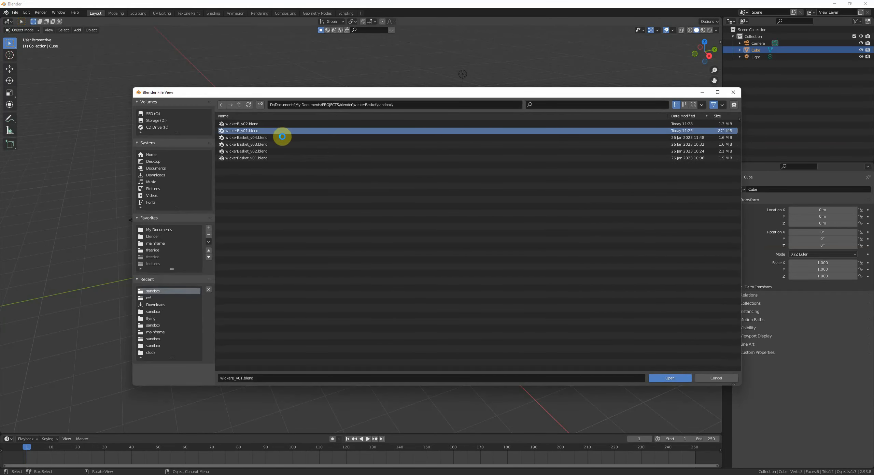
- Examine the woven body of the earlier version in Edit Mode and close that window
middle_drag(369, 191, 402, 198)
click(394, 193)
key(Tab)
scroll(394, 193, down, 2)
key(Tab)
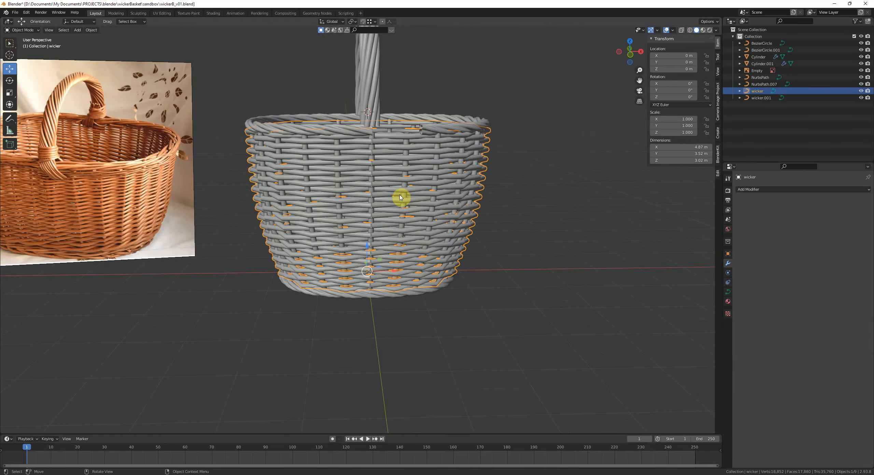
click(866, 4)
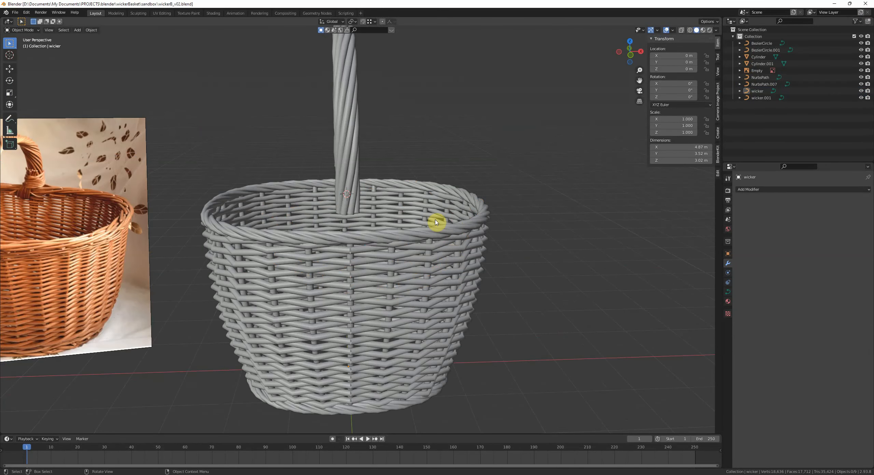
click(435, 222)
middle_drag(435, 222, 453, 203)
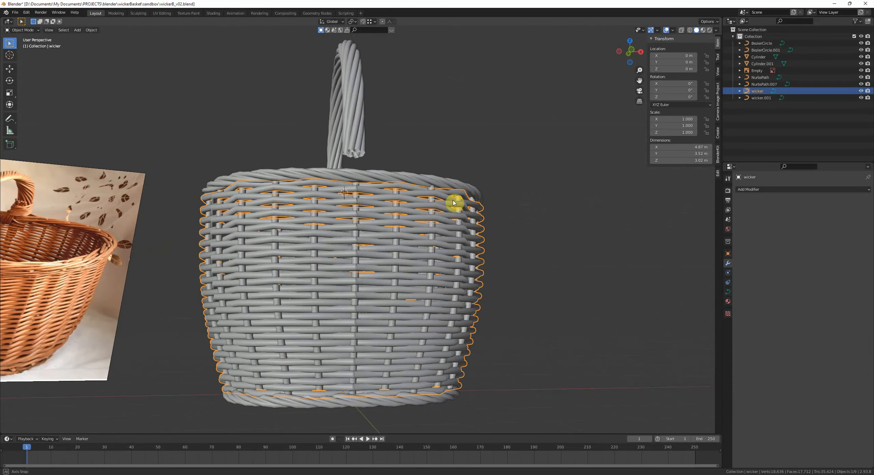
scroll(444, 222, down, 2)
key(alt+a)
mouse_move(397, 224)
middle_down()
mouse_move(380, 218)
mouse_move(406, 218)
middle_up()
shift+middle_drag(425, 215, 400, 217)
scroll(409, 239, up, 3)
- Select the handle curve and look over its control points in Edit Mode
click(309, 199)
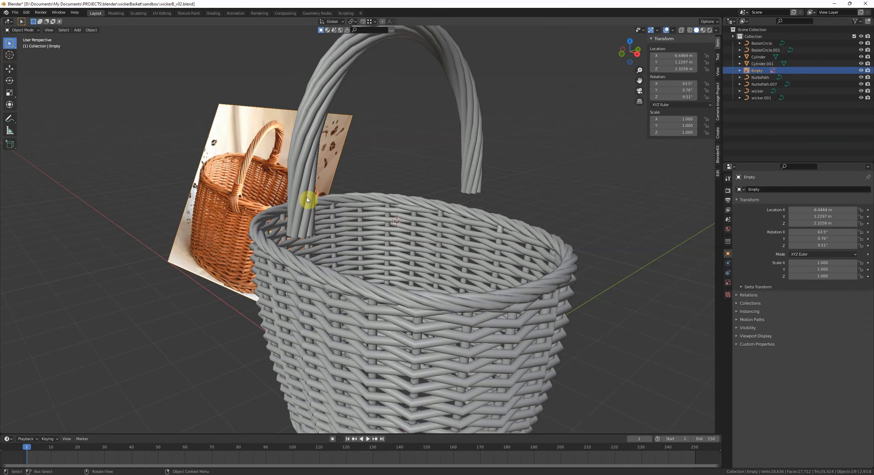
middle_drag(309, 199, 400, 206)
click(334, 190)
key(Tab)
key(alt+a)
key(Tab)
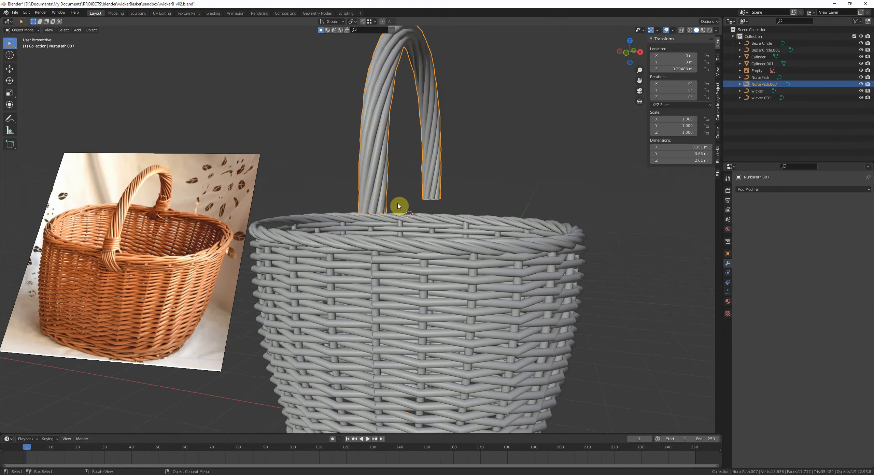
- Place the 3D cursor at the lower end of the handle's near leg, using its end points
key(Tab)
middle_drag(377, 204, 420, 230)
key(alt+z)
key(b)
key(Escape)
key(Tab)
key(alt+z)
key(alt+a)
- Add a Bezier circle at the handle's lower end and scale it by about 0.307
key(shift+a)
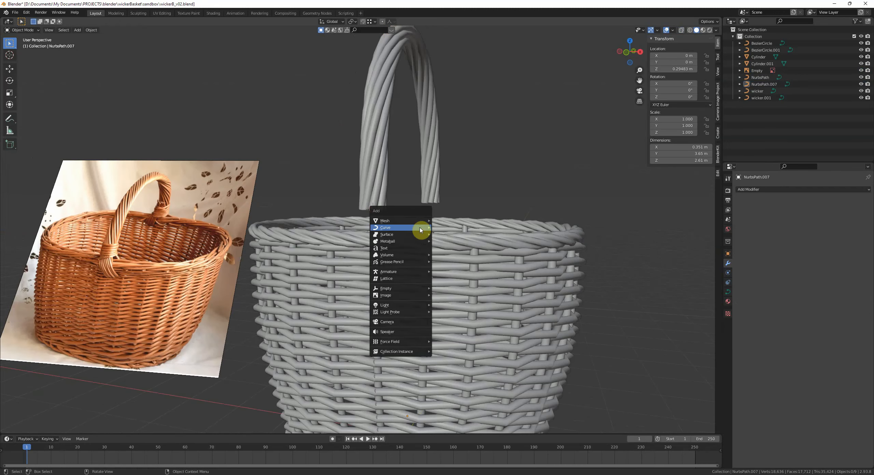
click(444, 234)
middle_drag(431, 234, 416, 241)
key(s)
click(388, 246)
scroll(387, 245, up, 1)
key(KP_Decimal)
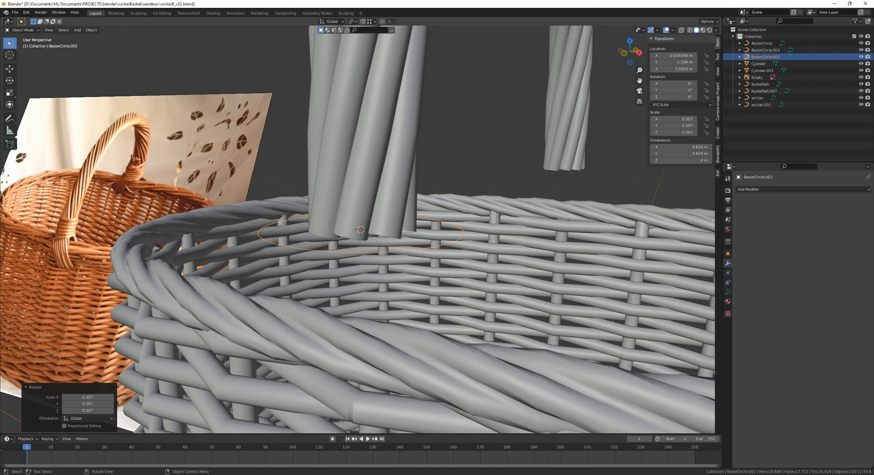
- Raise the circle about 0.06 m along Z and shrink it to about 0.37 m across around the handle leg
middle_drag(388, 246, 426, 269)
key(s)
middle_drag(440, 249, 391, 254)
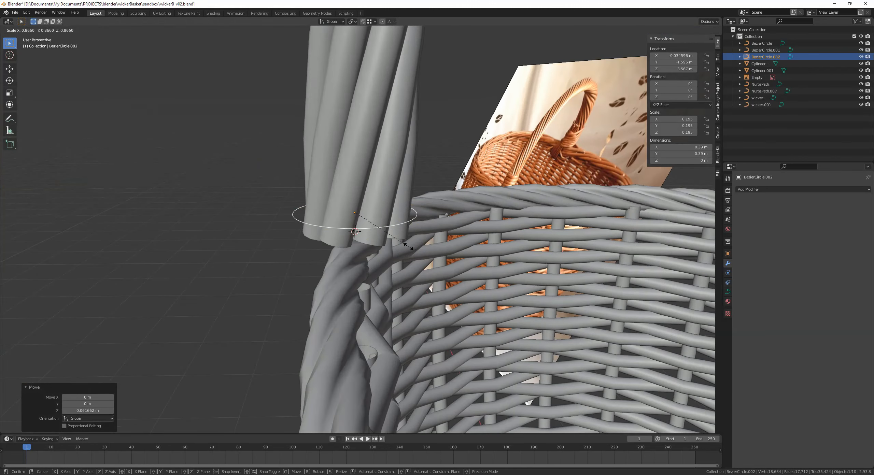
click(405, 246)
- Set the circle's preview resolution to 3 and extrude it 0.24 m into a flat band
click(728, 292)
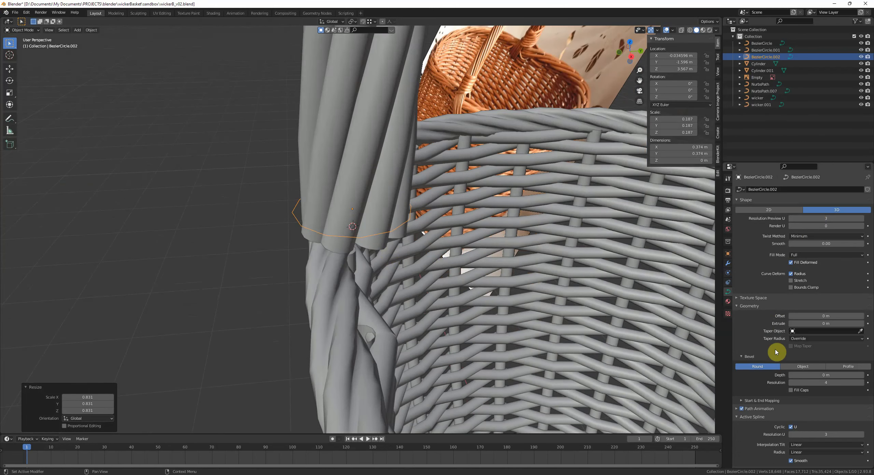
drag(826, 323, 829, 324)
middle_drag(443, 256, 447, 252)
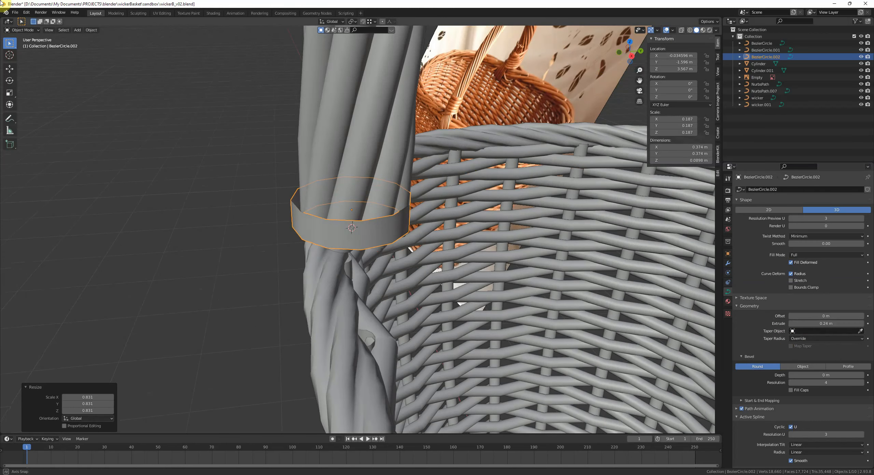
middle_drag(512, 278, 533, 268)
- Add a Solidify modifier to the band with a thickness of 0.16 m and an offset of 0
click(728, 264)
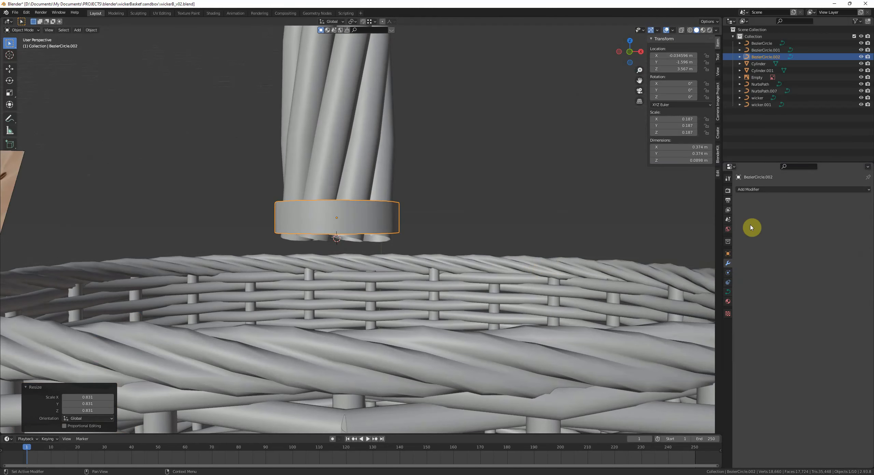
click(761, 189)
click(754, 268)
middle_drag(649, 273, 579, 273)
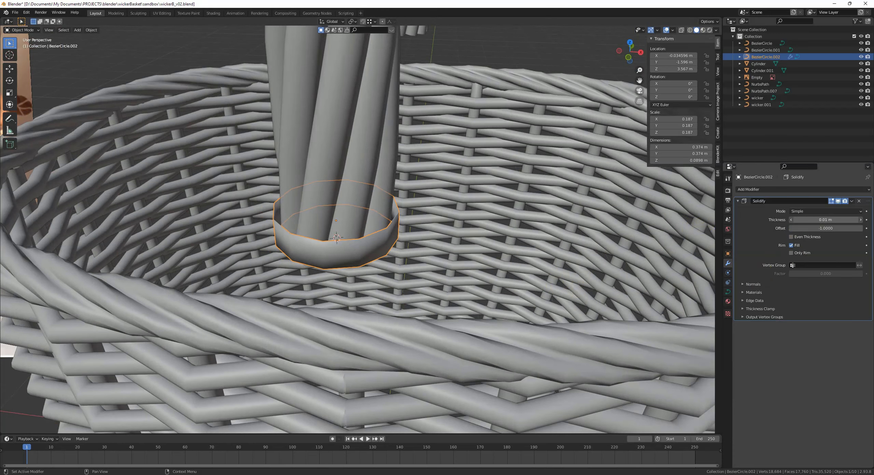
text(0)
key(Return)
middle_drag(502, 235, 738, 238)
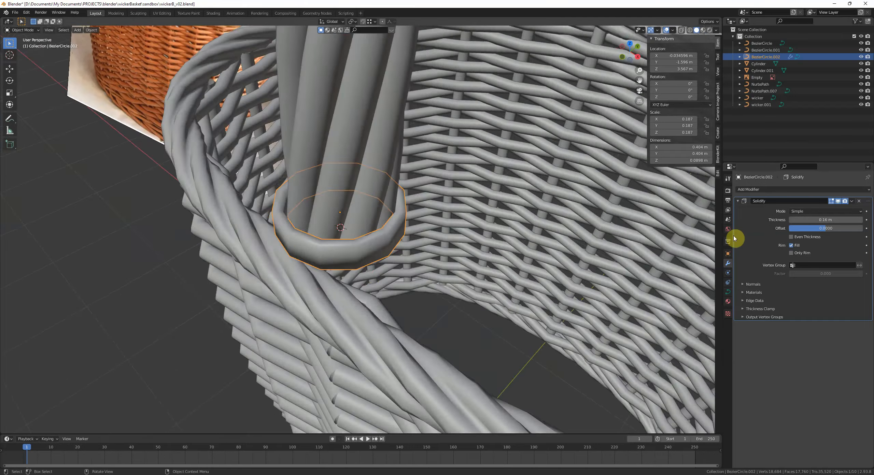
- Duplicate the ring upward along Z in Edit Mode, about 0.08 m apart, to stack four rings
key(Tab)
middle_drag(580, 239, 736, 238)
click(507, 236)
middle_drag(506, 237, 430, 253)
key(shift+d)
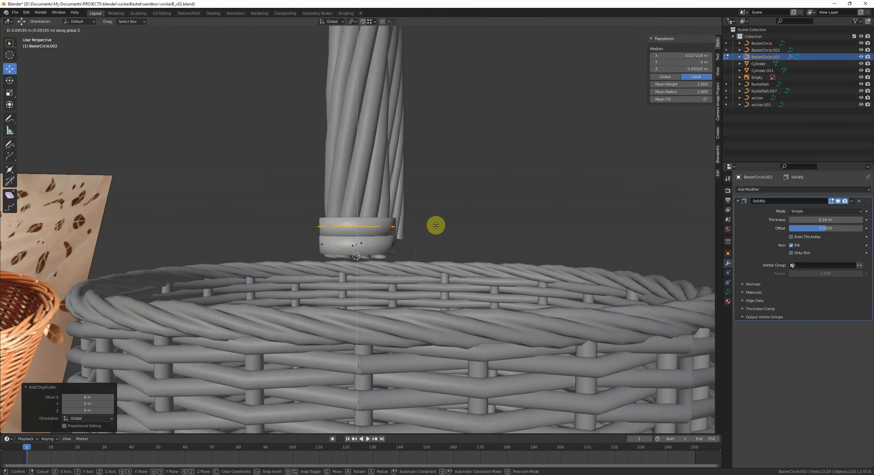
click(438, 227)
key(shift+d)
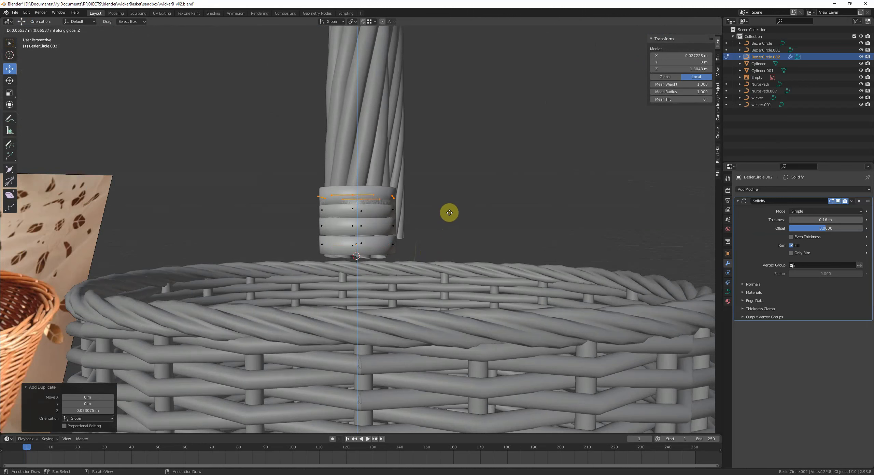
scroll(450, 207, down, 3)
middle_drag(423, 239, 394, 250)
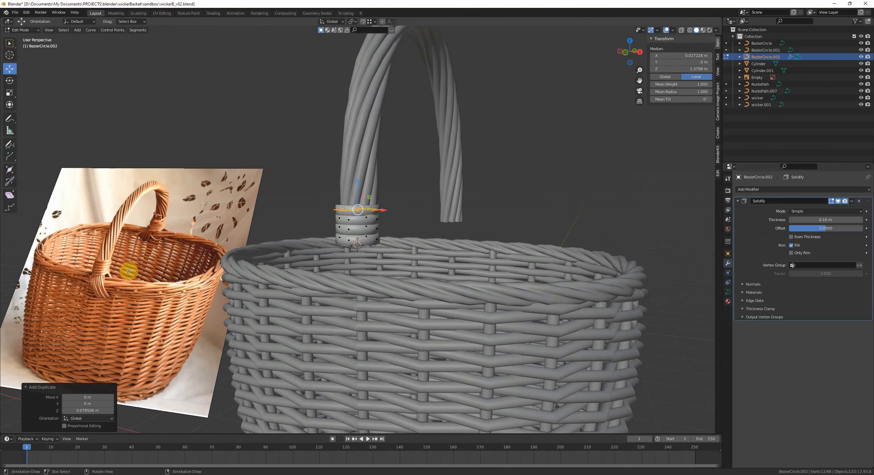
- Duplicate two more rings upward along Z to make a stack of six around the handle leg
scroll(408, 239, up, 4)
key(shift+d)
key(z)
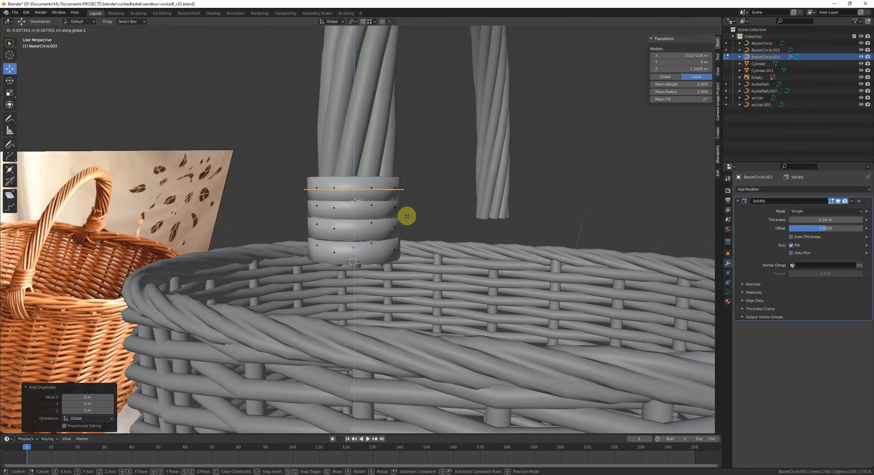
click(407, 196)
key(shift+d)
key(z)
click(430, 202)
click(431, 207)
- Turn on proportional editing with Smooth falloff and select a control point of the topmost ring
middle_drag(431, 224, 406, 231)
middle_drag(358, 172, 388, 182)
key(ctrl+l)
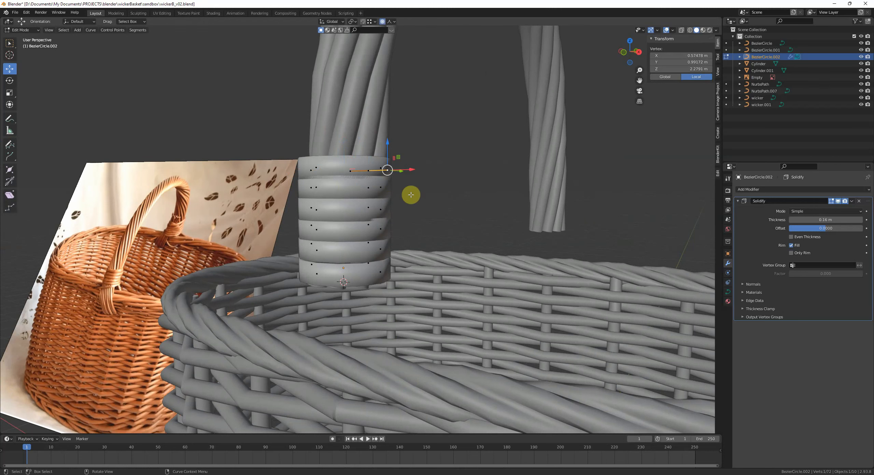
click(392, 23)
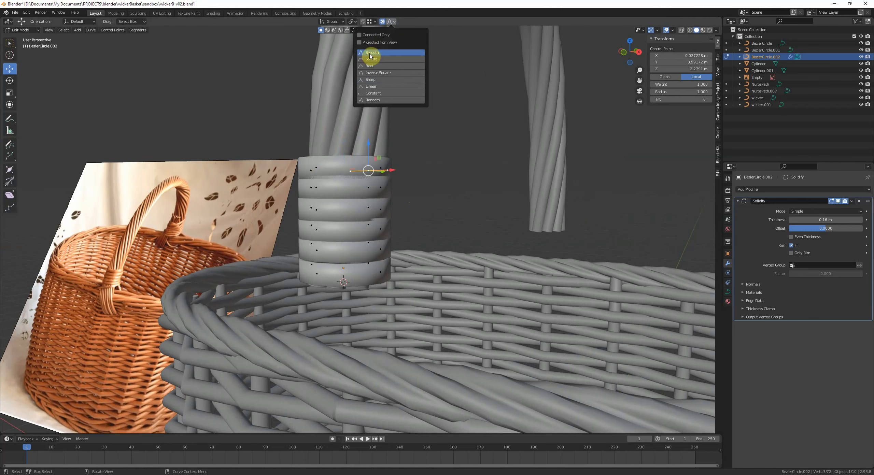
click(370, 54)
middle_drag(410, 129, 399, 182)
click(391, 21)
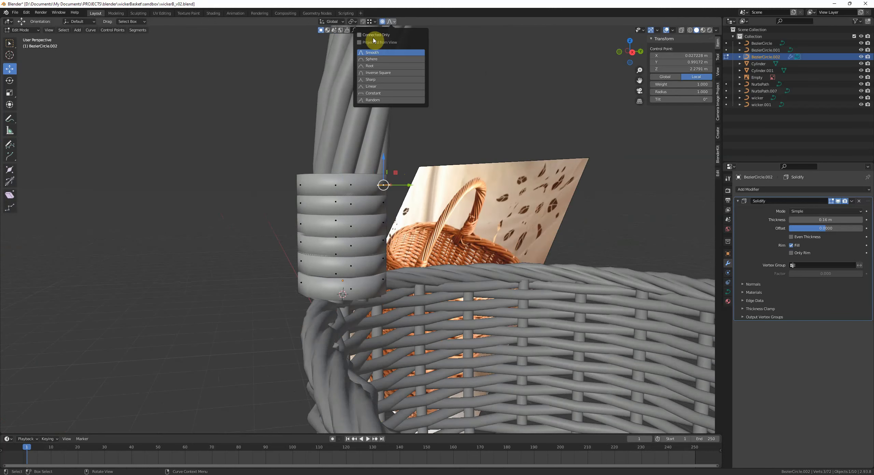
middle_drag(396, 143, 415, 186)
- Shift several control points of the topmost ring with a proportional size of about 0.29 to make it uneven
key(g)
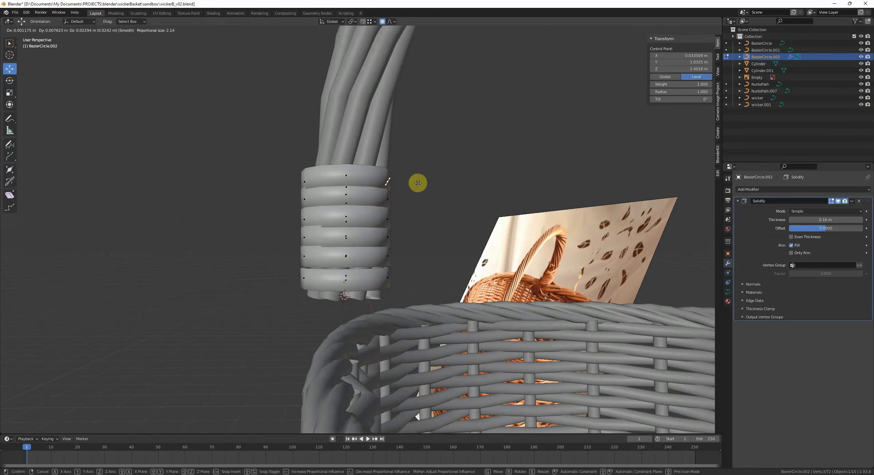
scroll(419, 185, up, 15)
click(420, 187)
middle_drag(347, 180, 403, 195)
click(303, 185)
key(g)
click(302, 172)
click(364, 214)
key(g)
click(387, 202)
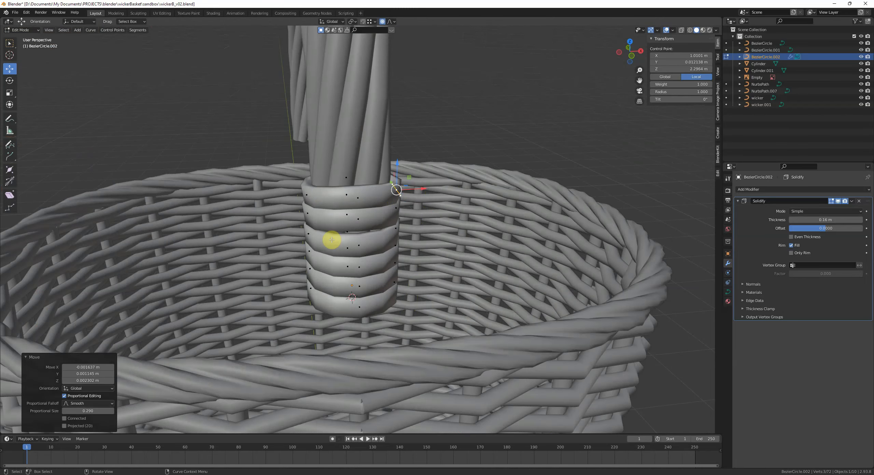
- Nudge control points on the second and third rings from the top to tilt them slightly
click(309, 209)
key(g)
middle_drag(331, 240, 365, 211)
click(332, 241)
click(355, 222)
key(g)
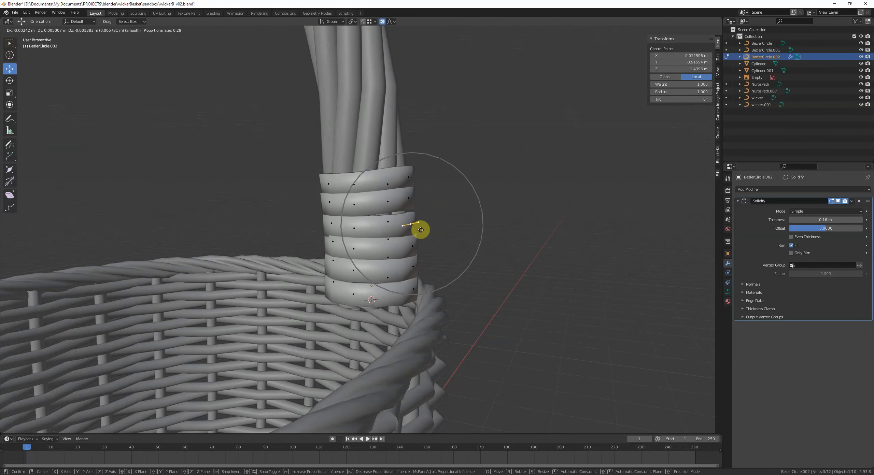
click(417, 230)
middle_drag(416, 231, 387, 231)
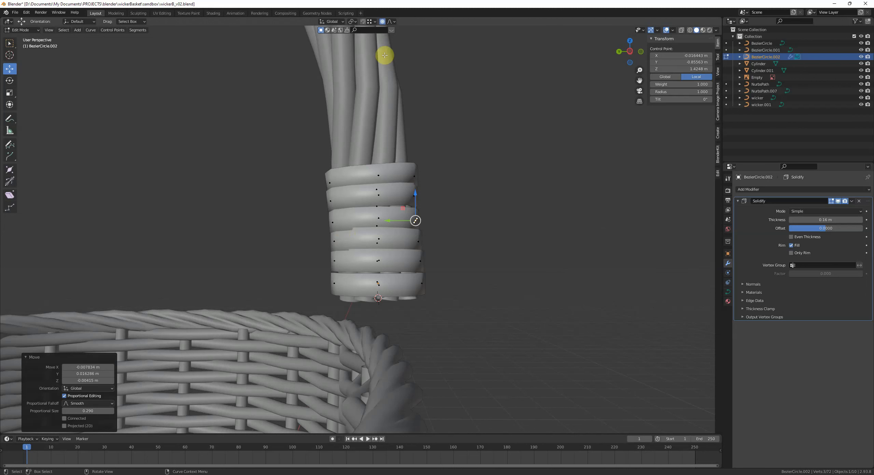
- Shift control points on the third and fifth rings from the top to break up their even alignment
click(390, 21)
click(333, 222)
key(g)
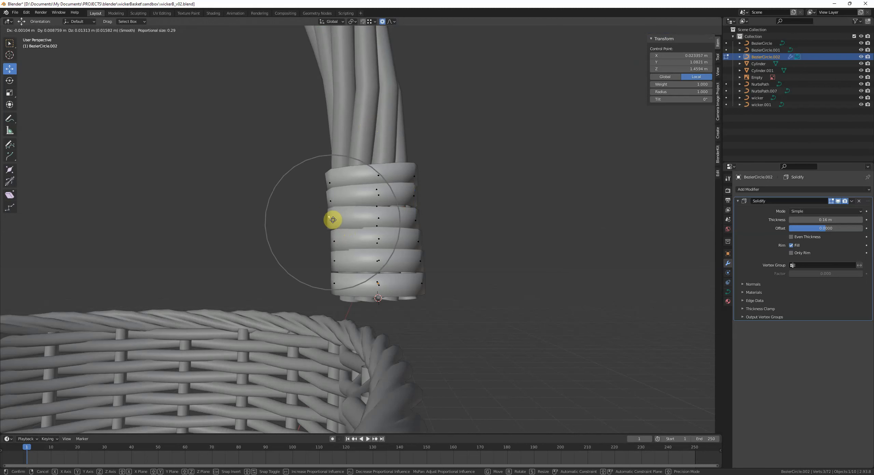
click(331, 224)
click(335, 244)
click(335, 262)
key(g)
click(333, 265)
click(383, 261)
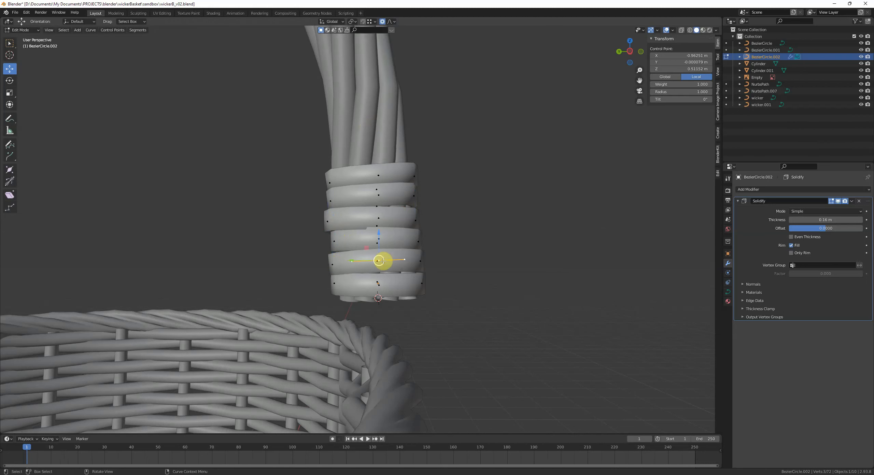
key(g)
click(383, 261)
- Offset more control points around the ring stack for an irregular wrapping and return to Object Mode
middle_drag(382, 262, 382, 258)
click(330, 171)
middle_drag(329, 171, 357, 282)
click(414, 222)
key(g)
click(427, 216)
click(334, 225)
key(g)
click(330, 222)
click(357, 265)
key(g)
click(365, 272)
scroll(360, 266, down, 10)
key(Tab)
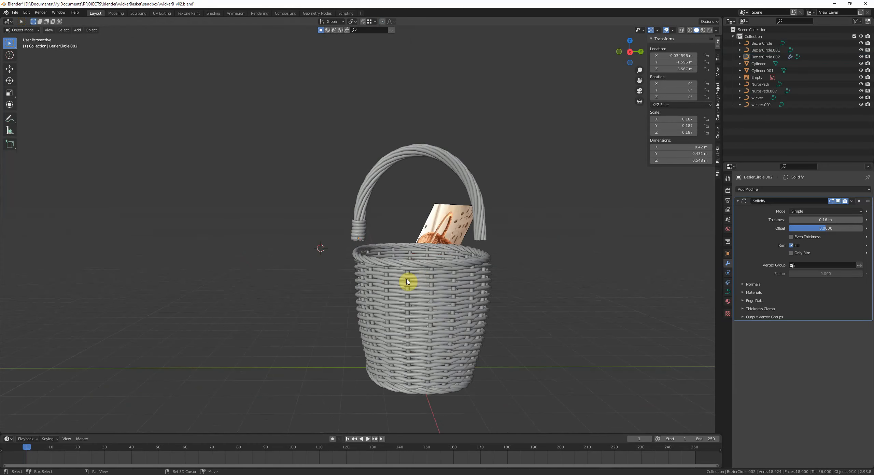
- Nudge control points on the second ring from the top using proportional editing at about 0.29, then return to Object Mode
middle_drag(349, 255, 411, 237)
scroll(440, 246, up, 6)
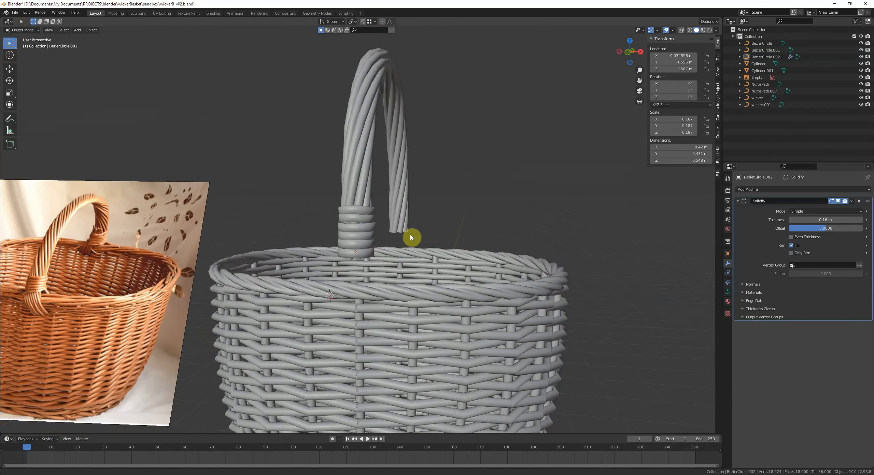
key(Tab)
scroll(407, 239, up, 5)
key(o)
key(g)
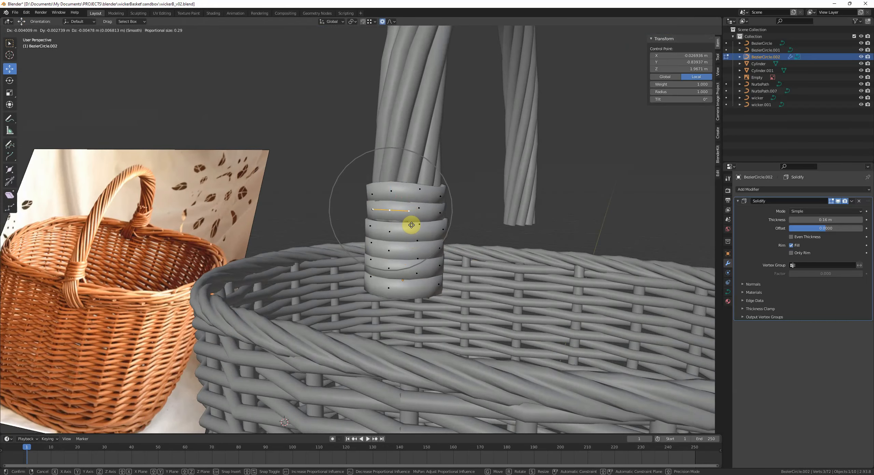
click(411, 225)
key(Tab)
scroll(395, 217, down, 5)
- Select several control points of the handle wrapping in see-through view and move them vertically
click(400, 222)
middle_drag(447, 218, 396, 215)
middle_drag(283, 260, 343, 264)
click(375, 222)
shift+click(389, 192)
key(alt+z)
middle_drag(386, 205, 406, 269)
shift+click(381, 182)
shift+click(378, 181)
key(alt+z)
key(g)
key(z)
click(391, 197)
- Try extruding a new wicker strand from the top of a basket stake over the rim towards the handle's base
click(360, 272)
click(357, 280)
click(371, 293)
key(Tab)
scroll(352, 293, up, 2)
key(Tab)
click(314, 300)
key(Tab)
click(303, 300)
key(e)
click(361, 293)
key(e)
click(406, 260)
key(g)
click(393, 262)
- Try extending and reshaping the new wicker strand below the wrapping rings, then discard the extruded strand
key(e)
click(408, 258)
click(381, 261)
key(g)
click(401, 274)
click(412, 252)
key(e)
click(342, 258)
click(328, 257)
key(g)
click(333, 262)
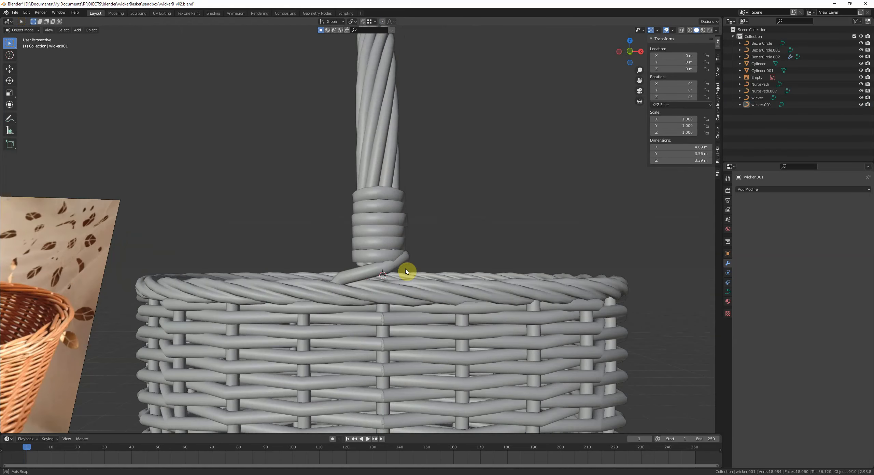
key(Tab)
click(387, 272)
key(Tab)
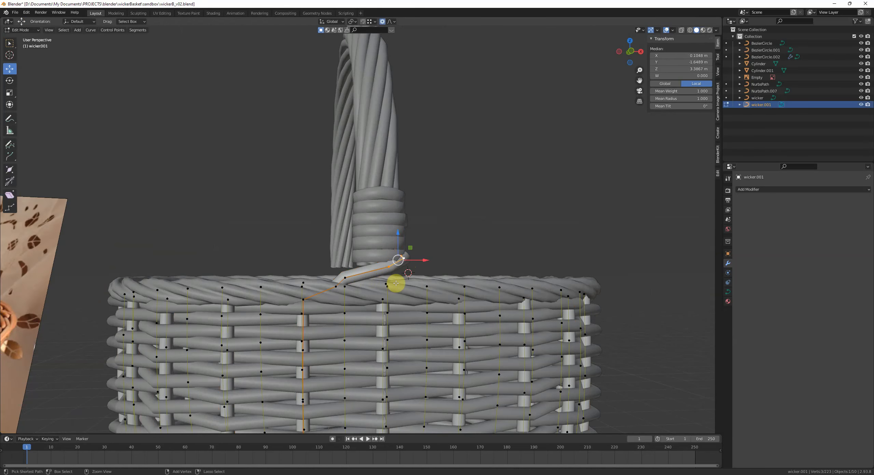
click(397, 285)
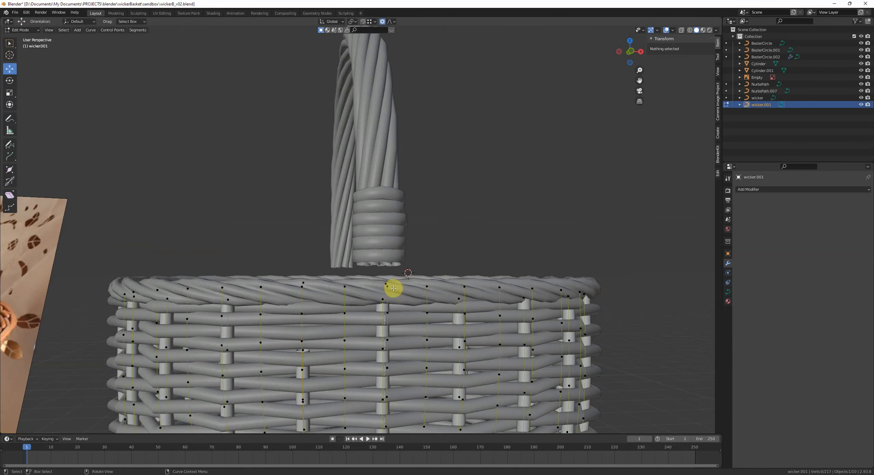
click(485, 266)
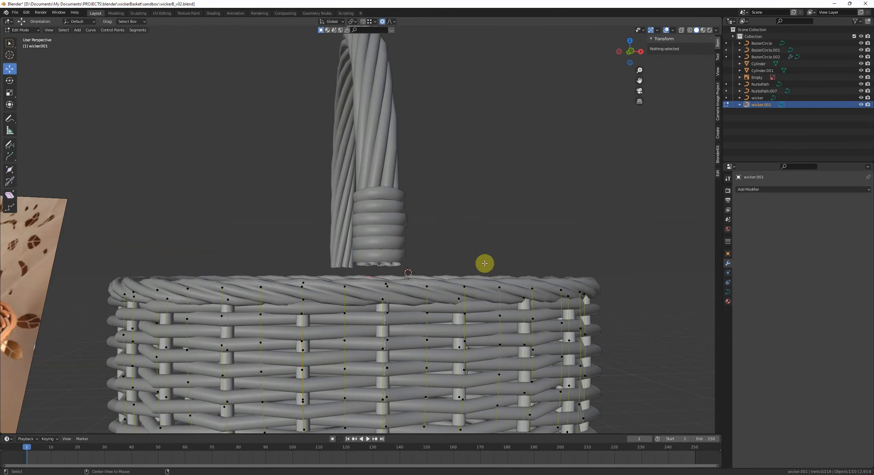
- Edit the handle curve and extrude the strand ends below the rings about 0.22 m outward and 0.22 m downward
key(Tab)
middle_drag(484, 263, 376, 279)
click(386, 183)
key(Tab)
click(414, 259)
scroll(402, 263, up, 2)
scroll(400, 261, down, 4)
scroll(366, 272, up, 2)
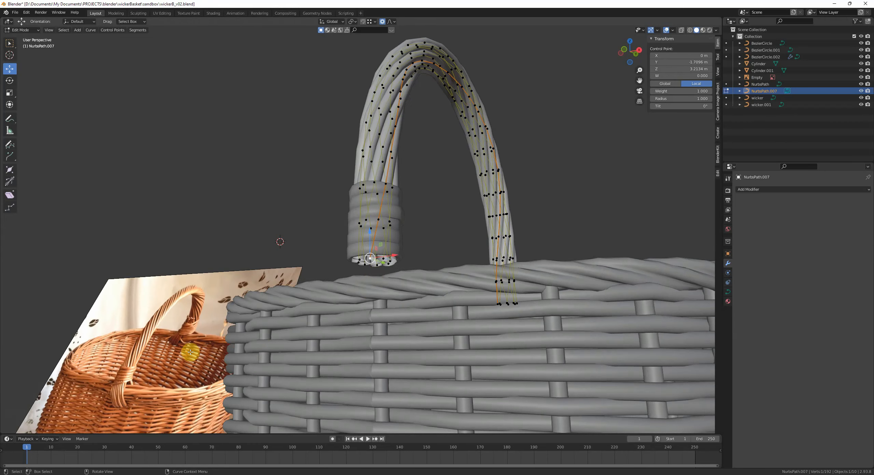
middle_drag(319, 317, 273, 325)
drag(317, 259, 411, 285)
middle_drag(411, 285, 405, 295)
key(e)
click(350, 304)
scroll(375, 300, up, 2)
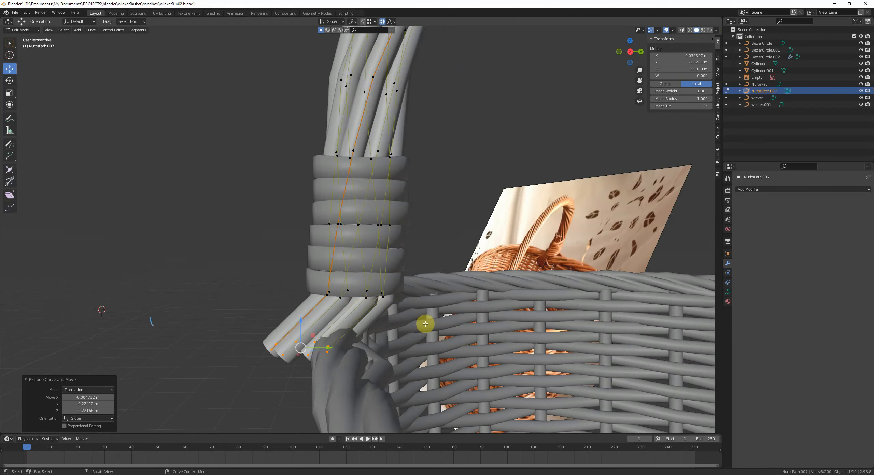
- Scale the extruded strand ends along Y without proportional editing and adjust their height along Z
middle_drag(425, 323, 404, 310)
scroll(400, 316, up, 2)
key(s)
key(y)
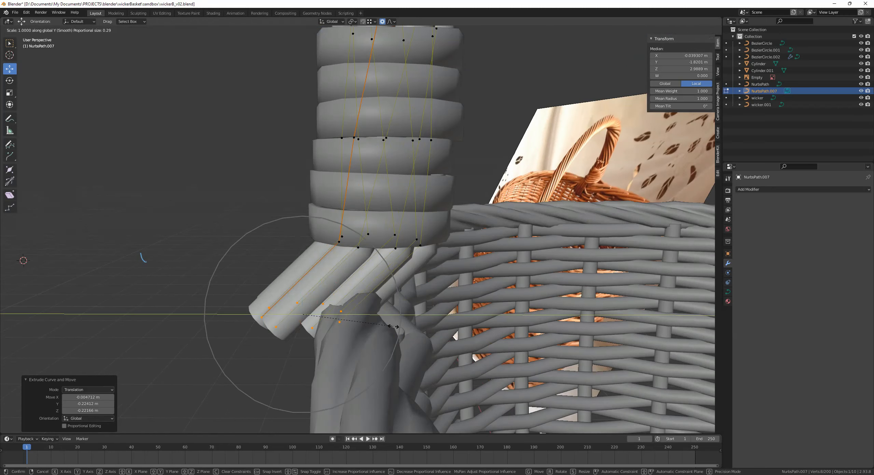
right_click(393, 327)
key(o)
key(s)
key(y)
click(308, 328)
key(g)
key(z)
middle_drag(310, 342, 404, 333)
click(346, 273)
- Extrude the handle strands under the basket rim and up its inner side past the wrapping rings, then deselect everything
key(e)
click(402, 353)
key(e)
click(423, 341)
key(e)
click(422, 306)
middle_drag(423, 306, 398, 306)
key(e)
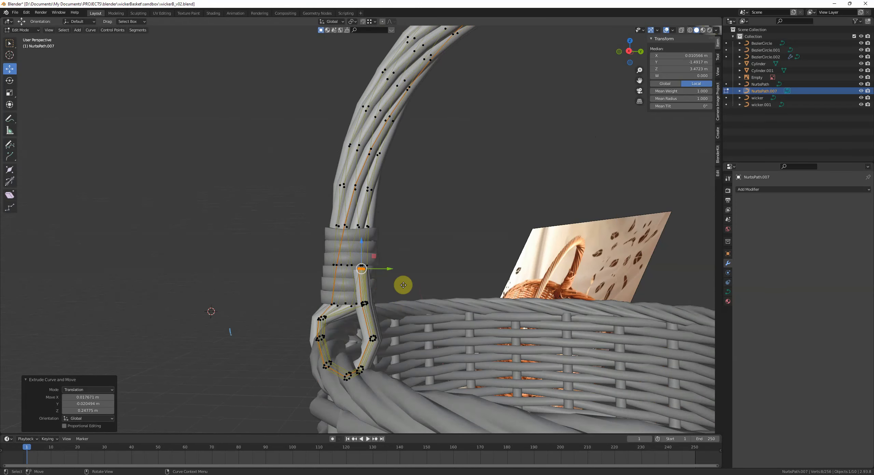
click(413, 221)
middle_drag(419, 257, 398, 277)
key(alt+a)
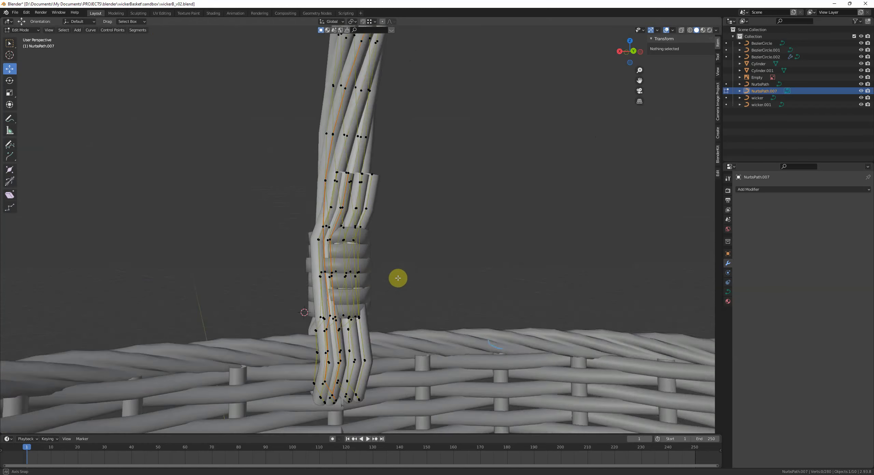
scroll(343, 275, up, 5)
key(alt+z)
mouse_move(343, 275)
middle_down()
mouse_move(361, 285)
mouse_move(315, 268)
mouse_move(344, 264)
middle_up()
key(alt+z)
key(ctrl+z)
right_click(361, 264)
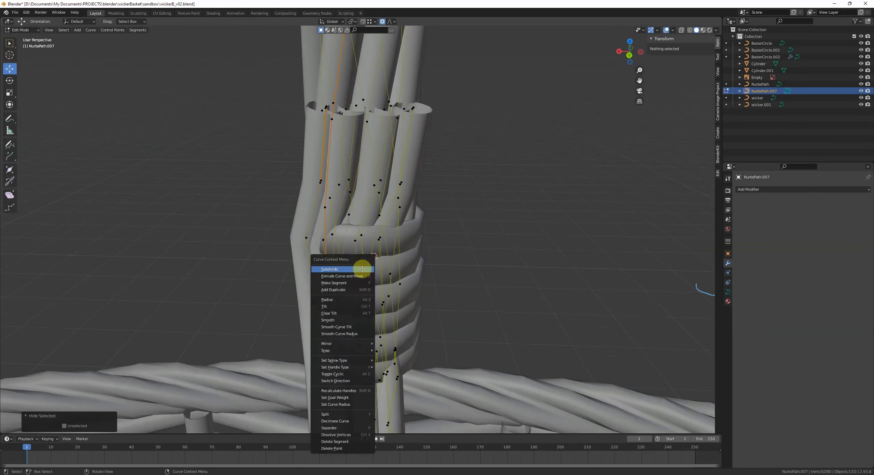
key(g)
key(Escape)
- Tuck the looped-back strands under the top ring by moving single control points with a proportional size of 0.29
key(g)
click(326, 249)
middle_drag(325, 249, 297, 245)
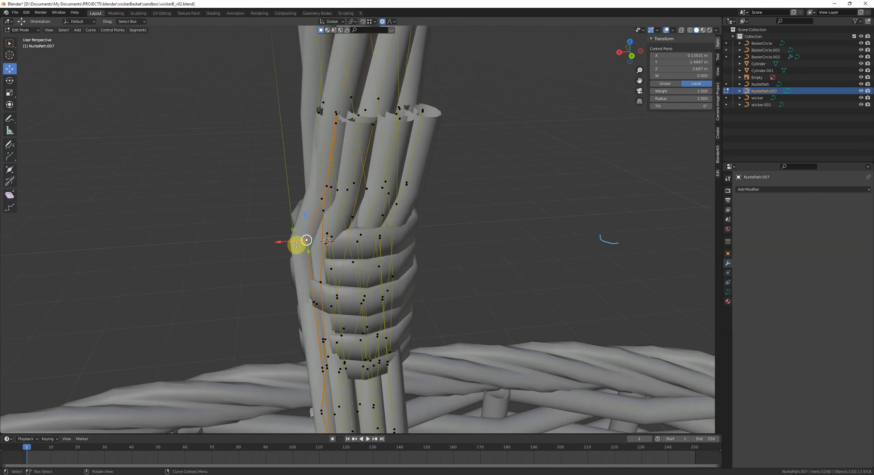
key(g)
click(347, 244)
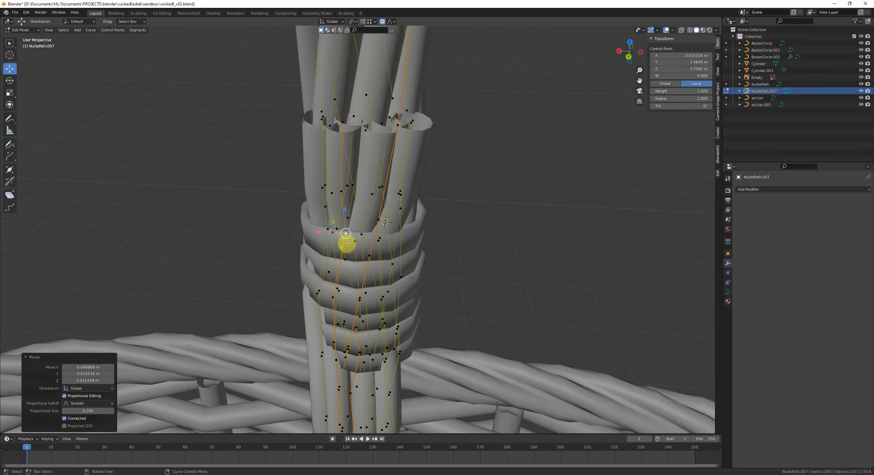
- Shift single control points of the inner strands at the lower rings to tuck them inside the wrapping, then return to Object Mode
middle_drag(347, 244, 305, 276)
click(322, 288)
key(g)
click(323, 289)
click(309, 289)
key(g)
click(312, 272)
click(305, 277)
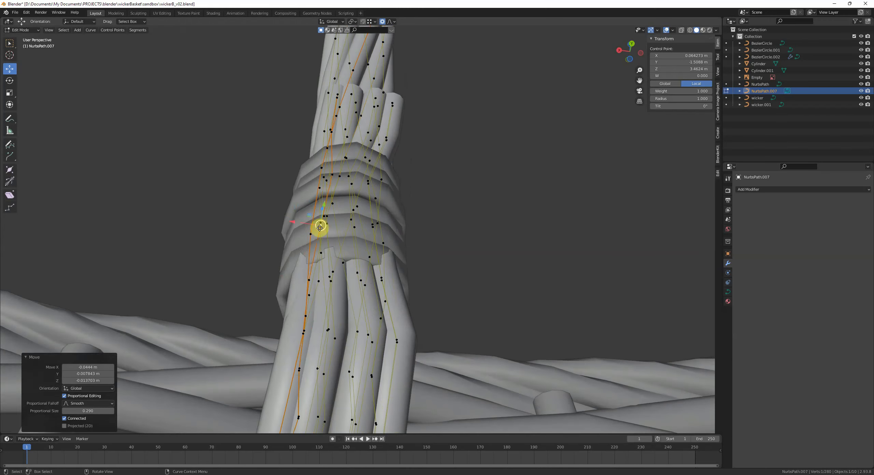
middle_drag(318, 228, 418, 307)
key(Tab)
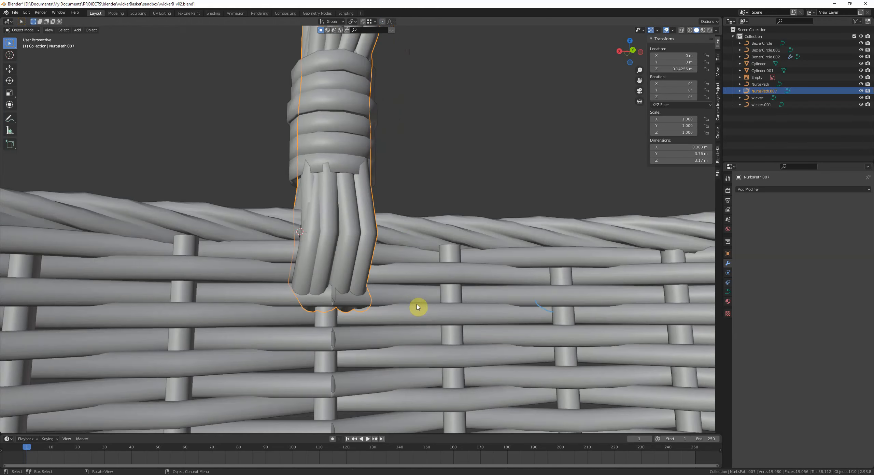
- Shift the lowest control points of the looped strands about 0.09 m along X with a proportional size of about 0.20
key(Tab)
drag(413, 302, 307, 270)
key(g)
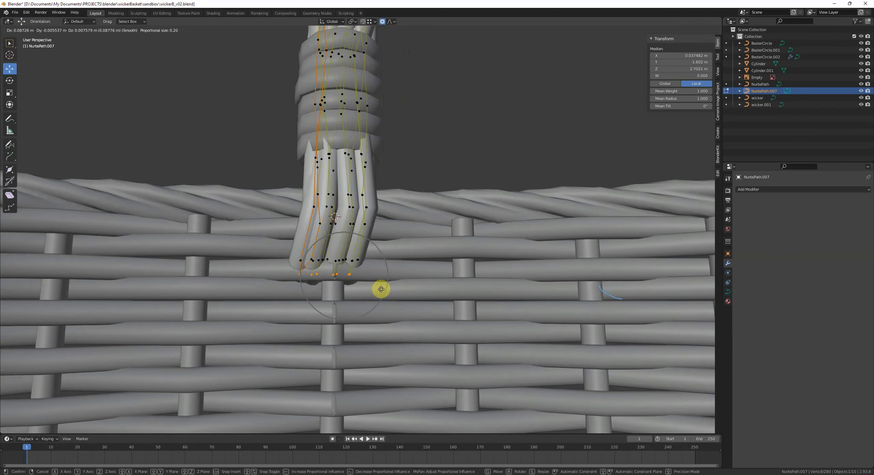
click(387, 292)
key(Tab)
middle_drag(390, 290, 303, 288)
- Straighten the outermost strand on the basket's inner side by moving its lower control points with a proportional size of 0.135
key(Tab)
click(429, 275)
key(g)
click(307, 266)
click(303, 277)
key(alt+z)
key(alt+z)
key(g)
click(309, 287)
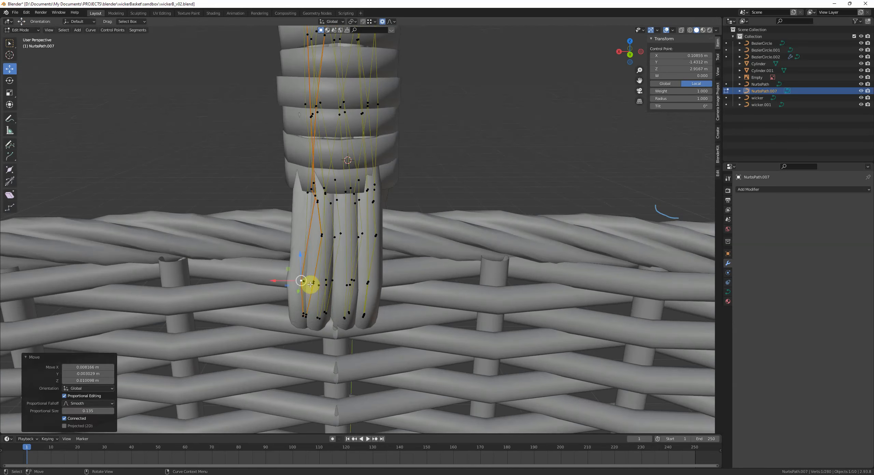
key(g)
click(293, 278)
key(g)
click(308, 285)
key(alt+a)
middle_drag(307, 284, 315, 328)
key(Tab)
- Adjust a control point at the bottom bend of the looped strands and return to Object Mode
key(alt+a)
scroll(348, 294, down, 3)
scroll(346, 295, up, 1)
key(Tab)
scroll(343, 300, up, 2)
click(319, 328)
key(g)
click(326, 330)
key(Tab)
- Shift the outer strands' control points at rim height along X with a proportional size of about 0.32, then deselect everything
middle_drag(323, 319, 398, 317)
scroll(340, 325, down, 3)
key(Tab)
key(alt+a)
drag(337, 297, 315, 291)
key(alt+z)
middle_drag(335, 312, 380, 294)
scroll(346, 304, up, 3)
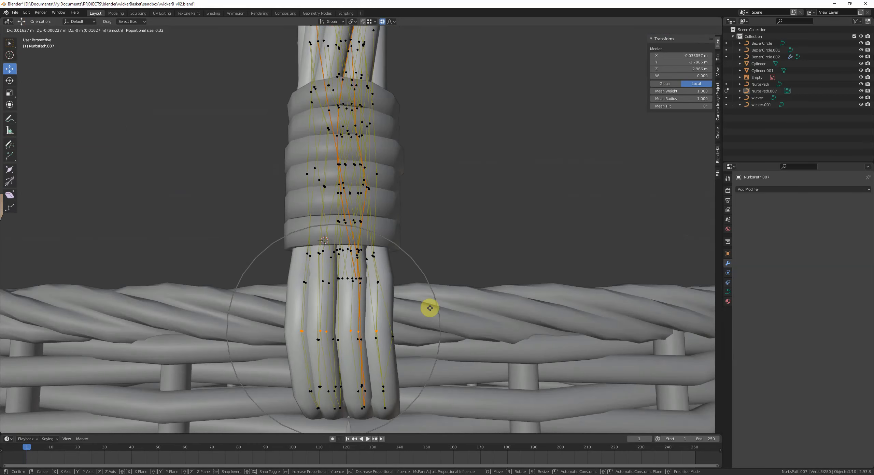
click(430, 308)
scroll(419, 332, down, 2)
key(alt+a)
scroll(417, 303, down, 2)
middle_drag(420, 331, 412, 309)
scroll(418, 302, up, 5)
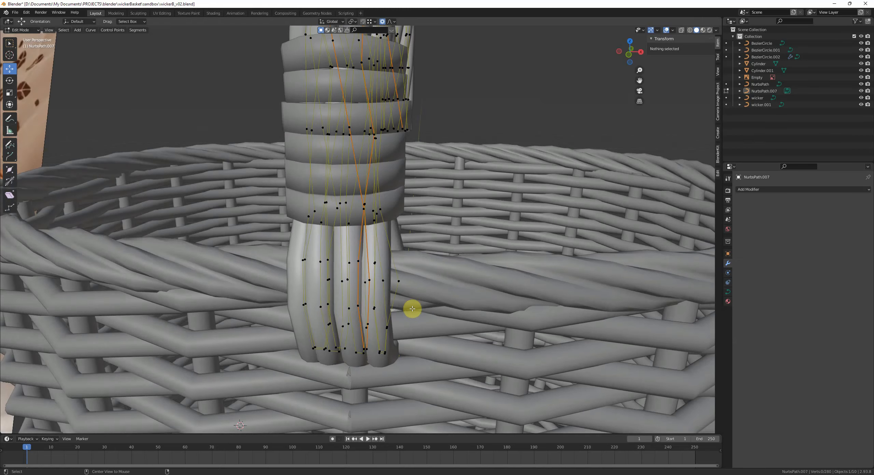
- Nudge a looped strand's control point at rim height about -0.013 m along X with a proportional size of 0.319, and return to Object Mode
click(384, 268)
middle_drag(384, 267, 450, 276)
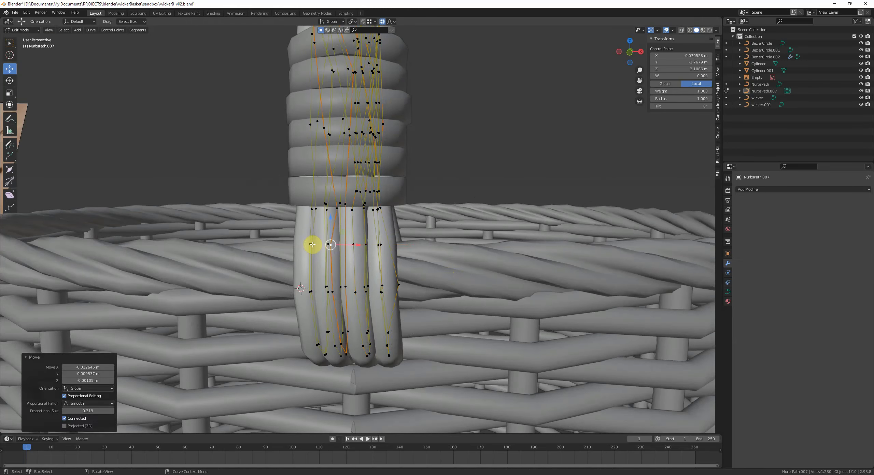
key(Tab)
scroll(302, 246, down, 5)
- Open the wrap rings around the handle for editing and move two of their control points along Y
middle_drag(410, 281, 374, 269)
scroll(350, 245, up, 5)
click(350, 239)
key(Tab)
scroll(351, 238, up, 4)
click(351, 244)
key(g)
key(y)
click(386, 265)
click(350, 239)
key(g)
key(y)
click(351, 241)
- Adjust one more control point of the wrap rings along Y to refine how the ring sits around the strands
click(335, 196)
middle_drag(336, 195, 382, 247)
key(g)
key(y)
click(350, 220)
key(Tab)
click(406, 241)
scroll(348, 260, down, 5)
scroll(372, 247, up, 6)
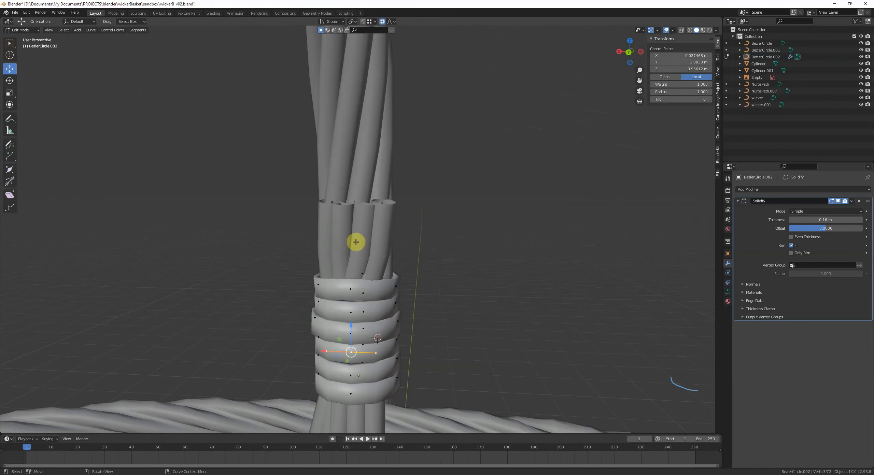
- Edit the handle strands and spread the cut strand ends above the ring wrap outward at varied angles
click(359, 234)
key(Tab)
click(312, 193)
key(g)
middle_drag(312, 194, 468, 230)
click(313, 208)
key(g)
click(306, 232)
key(g)
click(429, 265)
key(g)
click(454, 245)
key(g)
click(423, 234)
key(g)
- Extend the selection along one cut strand above the wrap and delete its selected end vertices
click(383, 236)
key(ctrl+KP_Add)
key(ctrl+KP_Add)
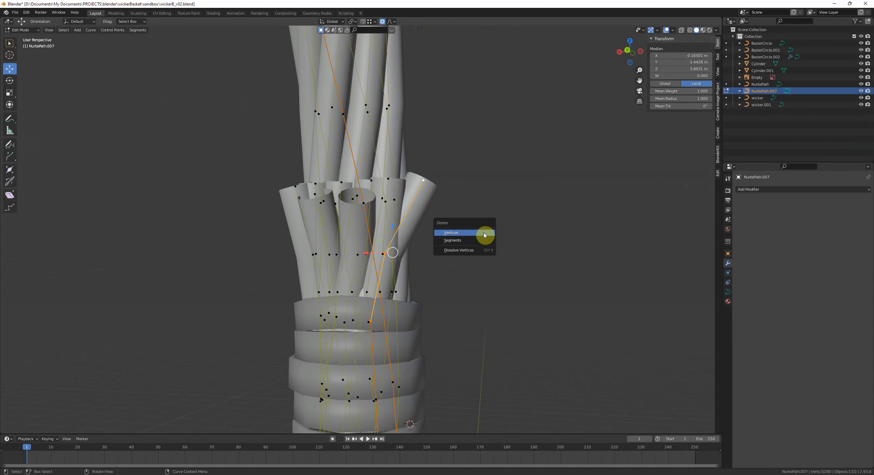
click(485, 234)
middle_drag(423, 263, 402, 271)
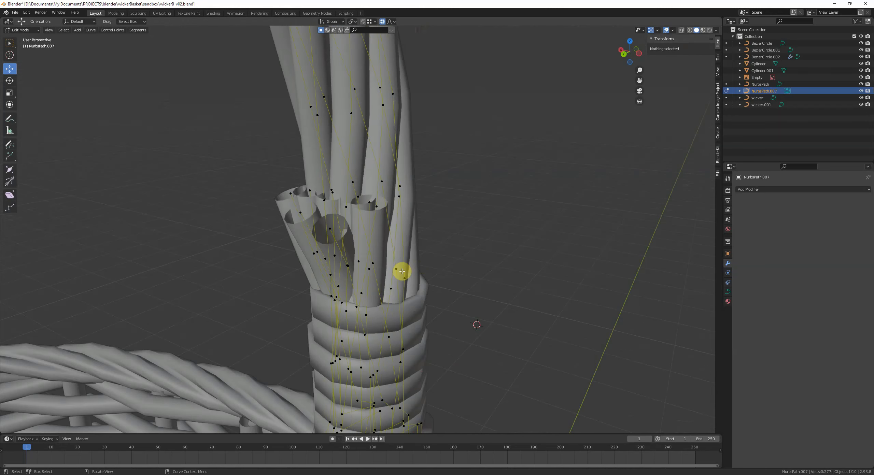
- Move the end points of further cut strands above the wrap so that they fan outward irregularly
click(380, 213)
middle_drag(377, 218, 401, 253)
key(g)
click(412, 231)
click(396, 266)
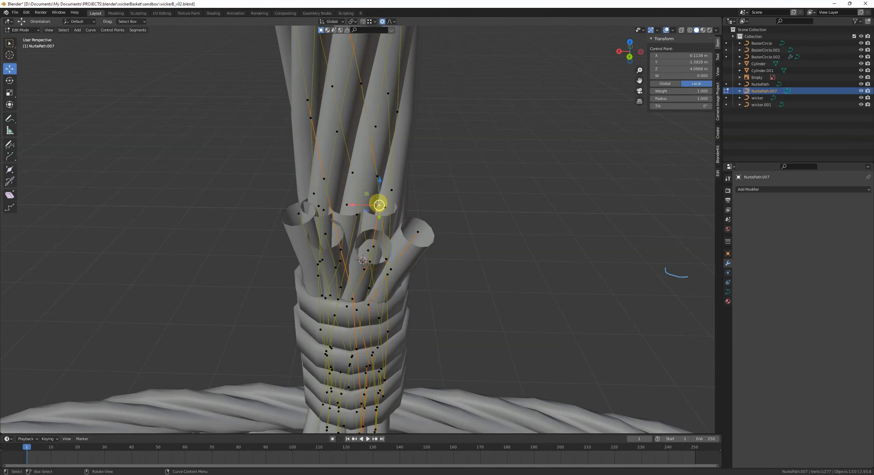
key(g)
middle_drag(378, 204, 413, 222)
click(417, 234)
key(g)
click(424, 236)
- Shift an inner strand end above the wrap about 0.05 m along Y with a proportional size of 0.149, and reposition a neighbouring end
click(378, 211)
key(g)
click(428, 219)
middle_drag(464, 234, 446, 222)
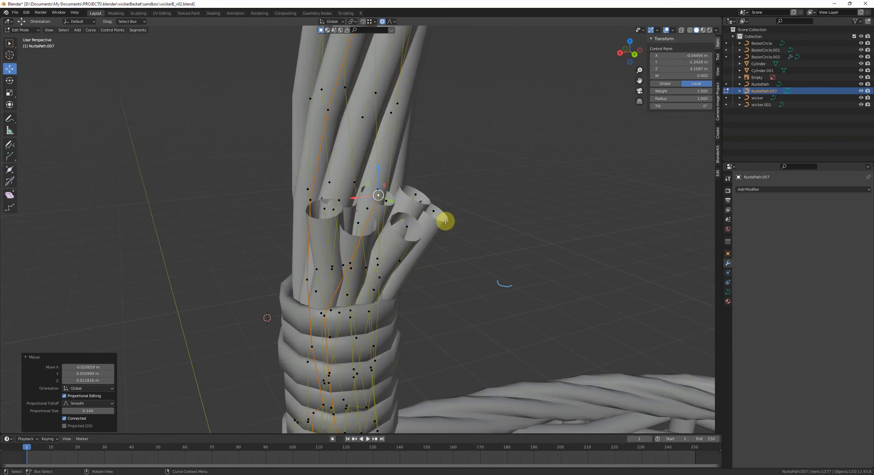
key(g)
middle_drag(358, 223, 379, 274)
click(386, 247)
- Reposition the remaining loose strand ends above the wrap to vary their spacing, and return to Object Mode
key(Tab)
click(398, 273)
key(Tab)
key(Tab)
click(389, 294)
key(Tab)
middle_drag(409, 236, 355, 254)
click(342, 232)
key(g)
click(347, 253)
click(358, 253)
key(g)
click(391, 252)
key(g)
click(387, 256)
key(Tab)
- Select the handle strands, check them in the right orthographic view, and apply their object transforms
scroll(358, 241, down, 3)
click(372, 170)
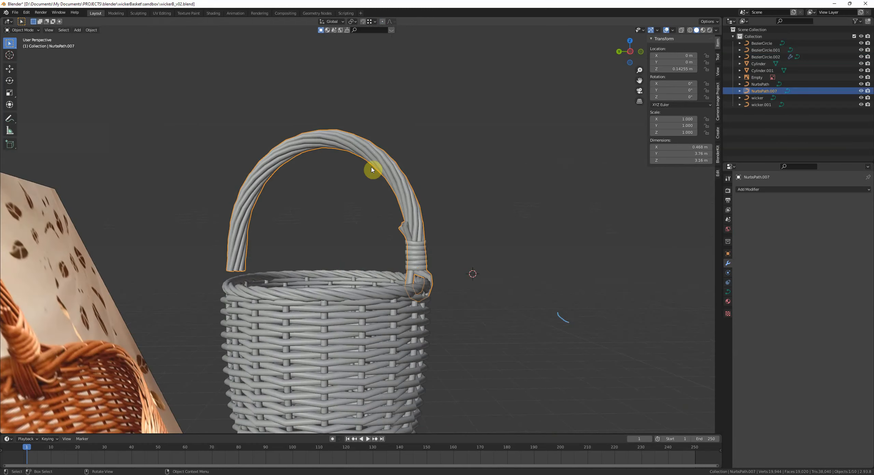
key(KP_1)
key(KP_3)
shift+middle_drag(392, 185, 369, 214)
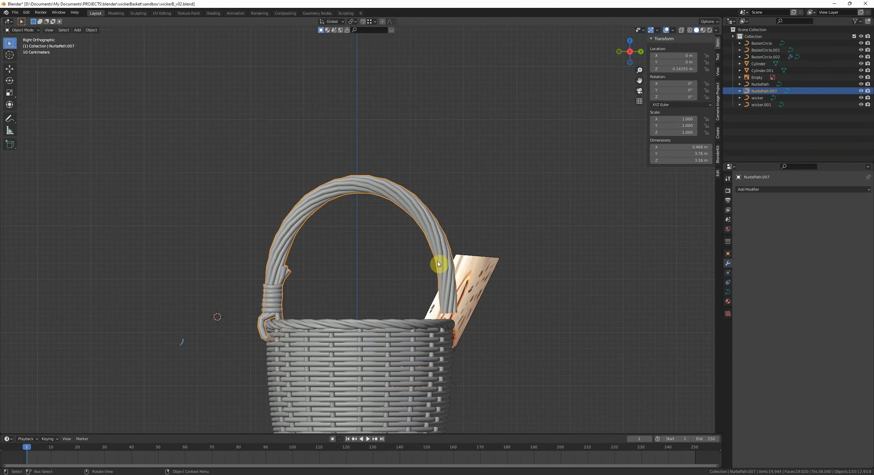
scroll(424, 265, up, 3)
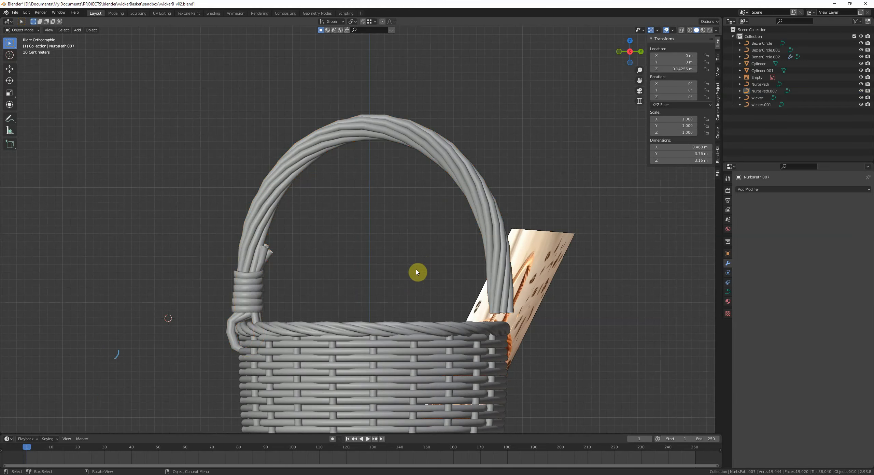
key(Tab)
key(Tab)
scroll(352, 295, down, 5)
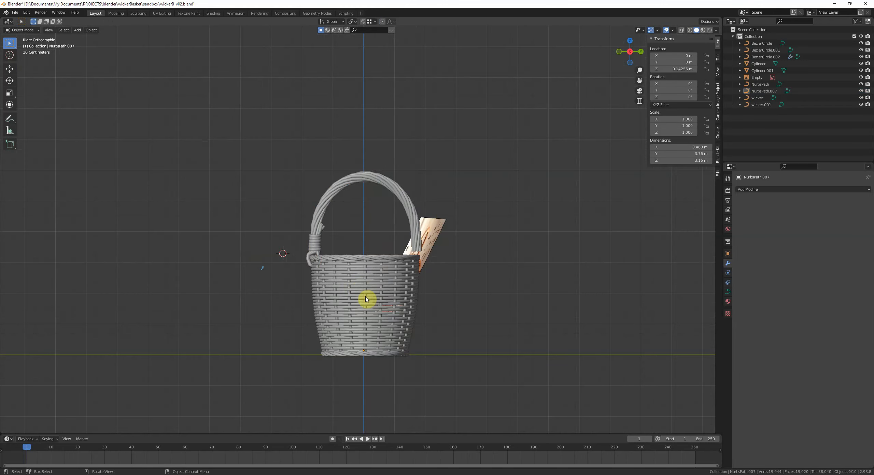
scroll(385, 191, up, 2)
key(ctrl+a)
click(428, 249)
key(ctrl+a)
click(425, 274)
mouse_move(411, 279)
shift+middle_down()
mouse_move(410, 255)
mouse_move(409, 275)
shift+middle_up()
- Try mirroring the handle strands across the Y axis with a Mirror modifier, and remove the modifier
key(q)
click(449, 262)
click(808, 212)
click(826, 212)
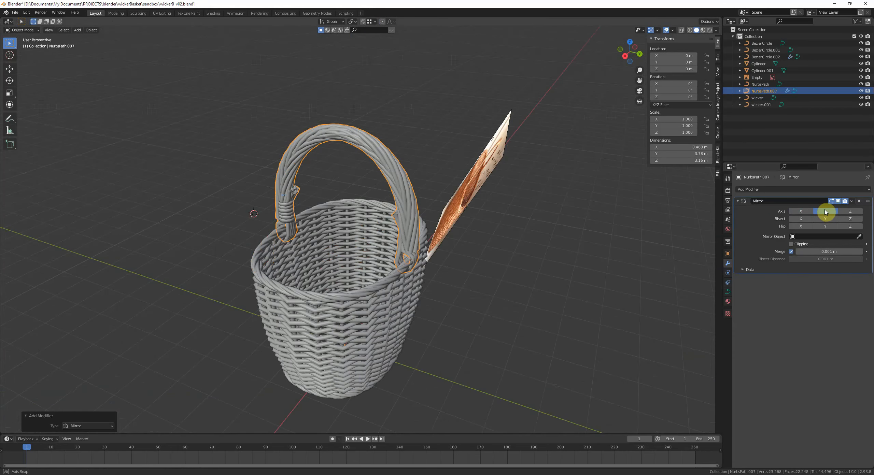
middle_drag(556, 260, 573, 255)
scroll(480, 253, up, 4)
scroll(480, 241, down, 3)
middle_drag(480, 253, 543, 257)
click(859, 201)
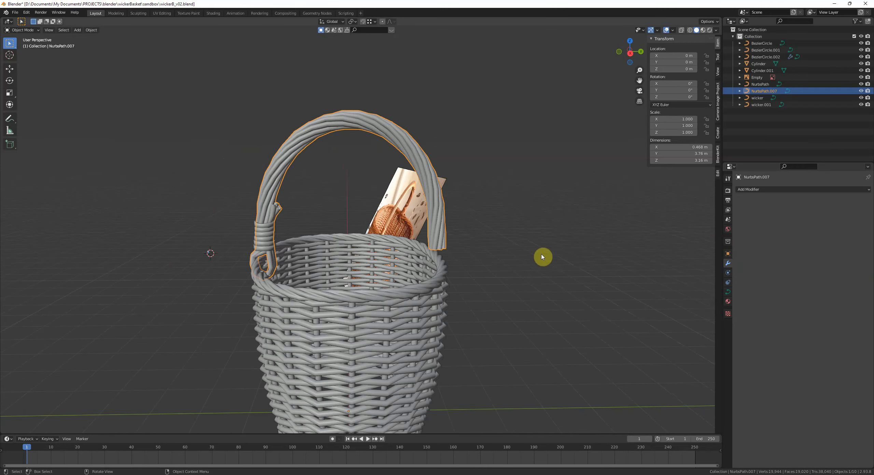
- Reset the handle curve's bevel depth to 0 m and convert the curve to a mesh
click(727, 291)
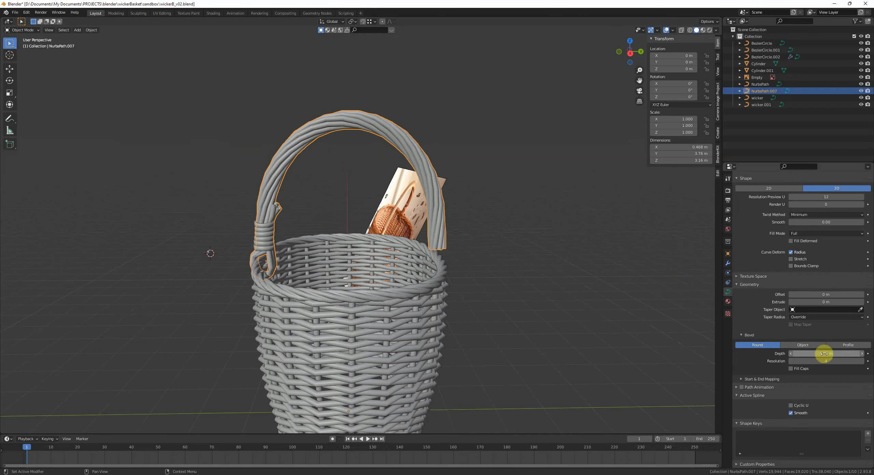
key(BackSpace)
click(558, 246)
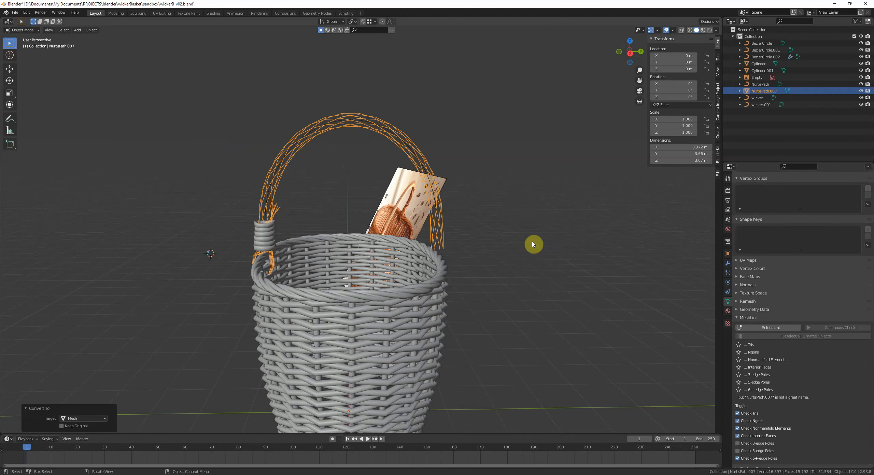
- Duplicate the handle mesh in place and mirror the copy by scaling it -1 along Y
key(KP_1)
key(KP_Decimal)
key(KP_3)
key(shift+d)
right_click(523, 244)
scroll(523, 244, down, 6)
middle_drag(523, 244, 518, 247)
click(7, 69)
key(s)
key(Return)
scroll(412, 284, up, 3)
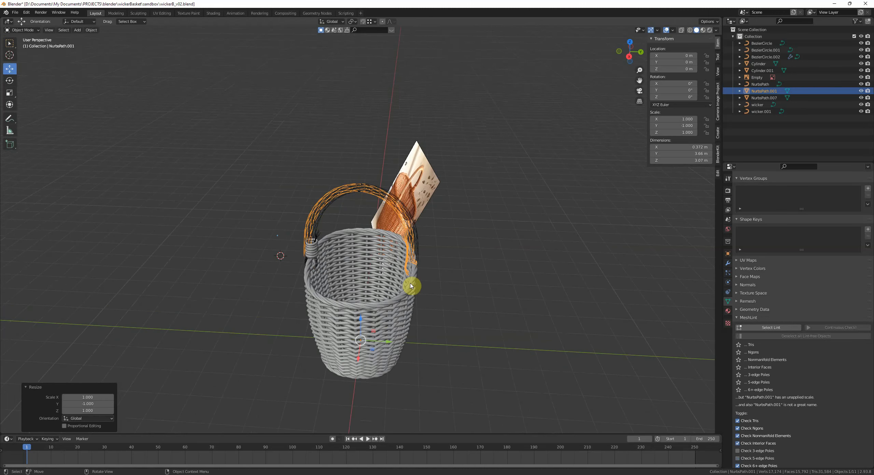
- Move the mirrored handle copy about 0.131 m along Y so its loops meet the opposite rim
middle_drag(412, 285, 434, 254)
mouse_move(433, 254)
shift+middle_down()
mouse_move(396, 207)
mouse_move(407, 246)
shift+middle_up()
scroll(396, 206, up, 4)
key(g)
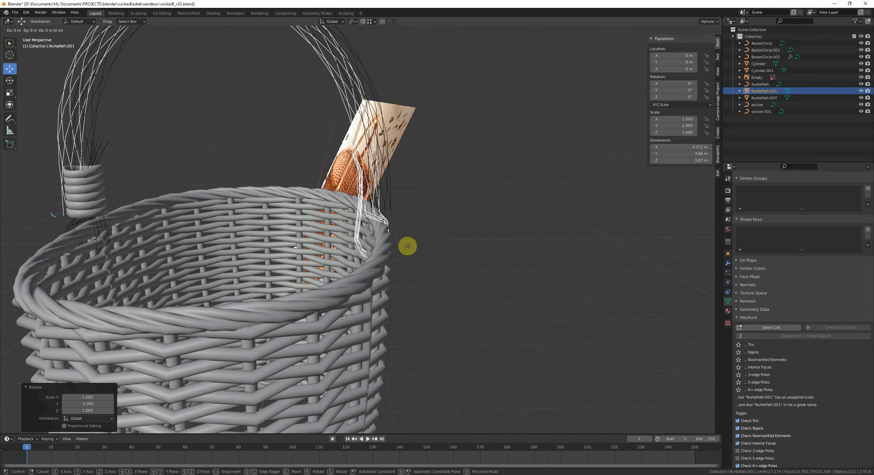
key(y)
click(411, 267)
shift+middle_drag(389, 167, 404, 229)
middle_drag(404, 229, 404, 235)
middle_drag(409, 273, 208, 238)
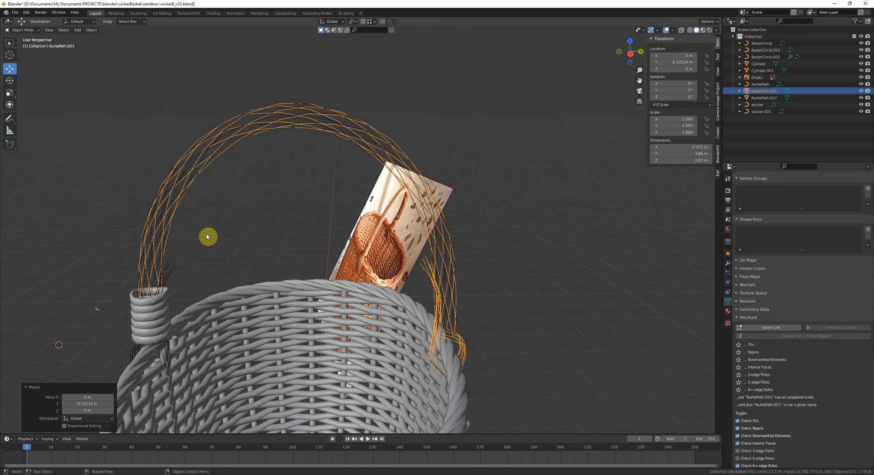
- Convert the original handle mesh back to a curve and set its bevel depth to 0.05 m
click(179, 265)
scroll(239, 282, up, 1)
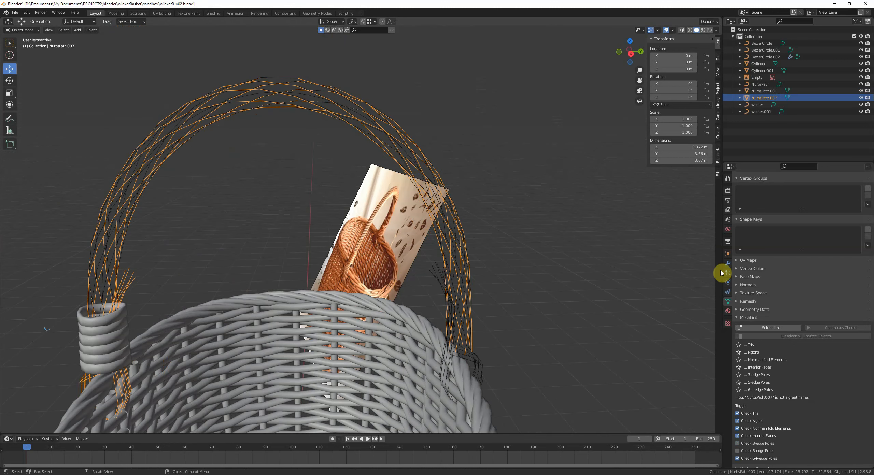
click(574, 228)
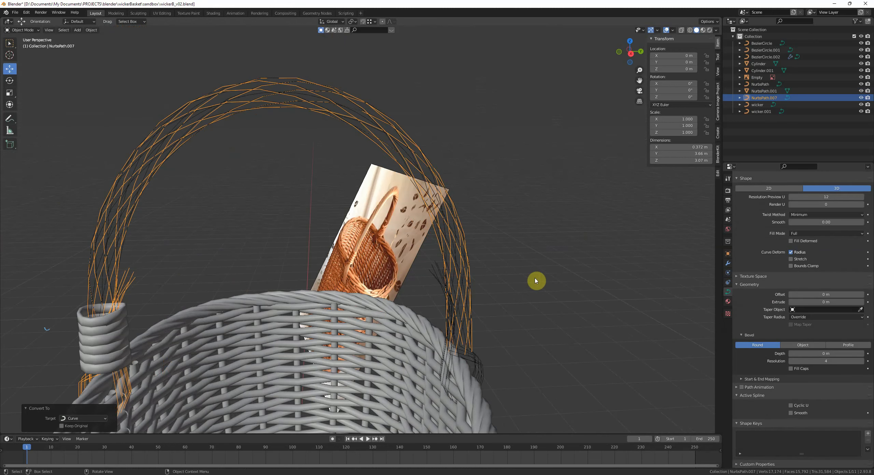
click(828, 353)
text(.02)
key(Return)
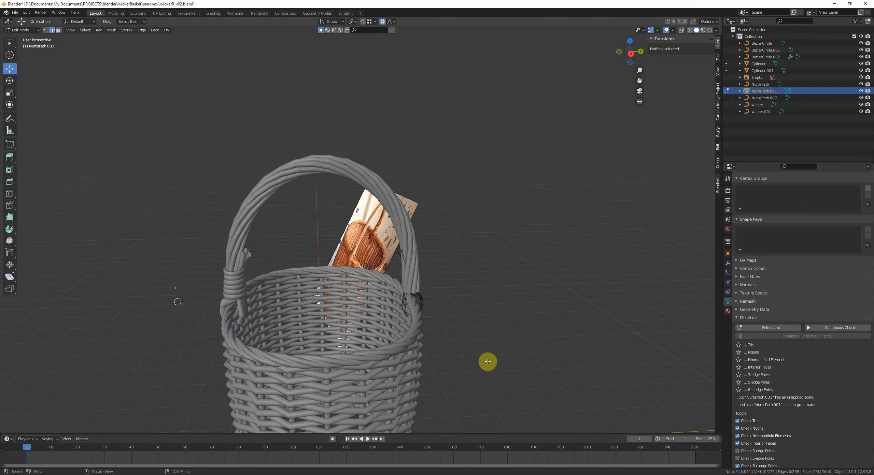
- Delete the half of the mirrored copy on the already wrapped side of the basket, using X-ray selection in Edit Mode
key(alt+z)
drag(303, 379, 129, 111)
key(x)
click(376, 272)
key(Tab)
- Convert the trimmed mirrored copy into a curve with the same bevel thickness as the original handle
click(448, 266)
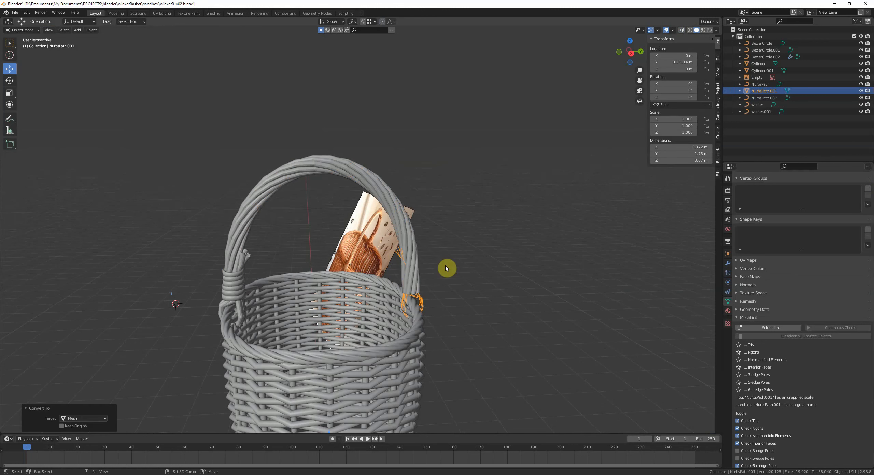
middle_drag(447, 267, 449, 289)
click(601, 303)
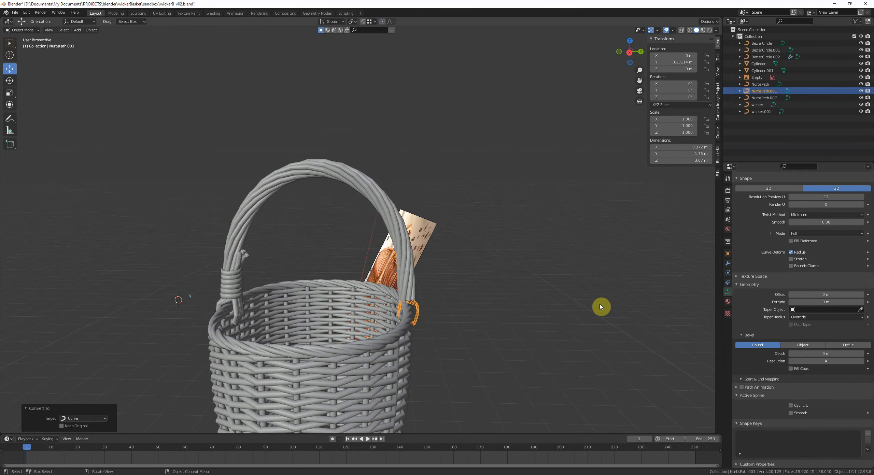
- Select both handle curves and hide all other objects
middle_drag(573, 278, 480, 314)
scroll(389, 271, up, 3)
shift+middle_drag(388, 271, 277, 248)
shift+click(275, 248)
key(shift+h)
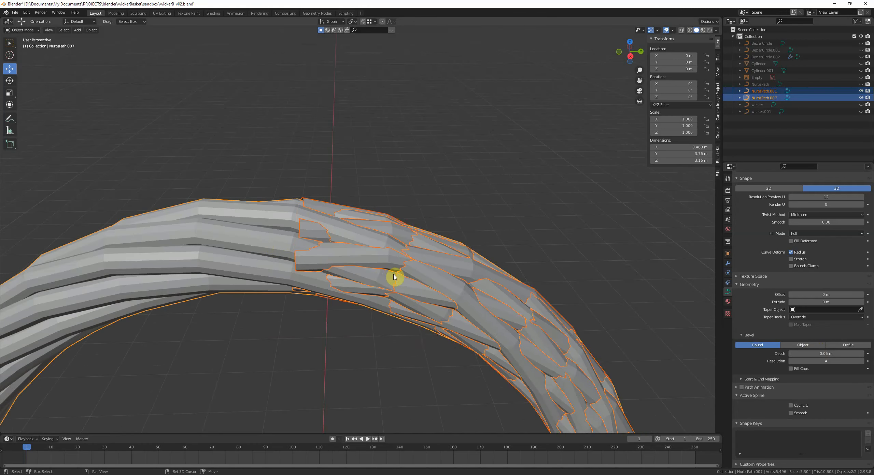
- Delete the original handle curve's control points on the side covered by the mirrored copy, selecting them through X-ray
click(407, 278)
scroll(416, 274, down, 4)
click(263, 199)
scroll(274, 203, down, 2)
key(Tab)
key(alt+z)
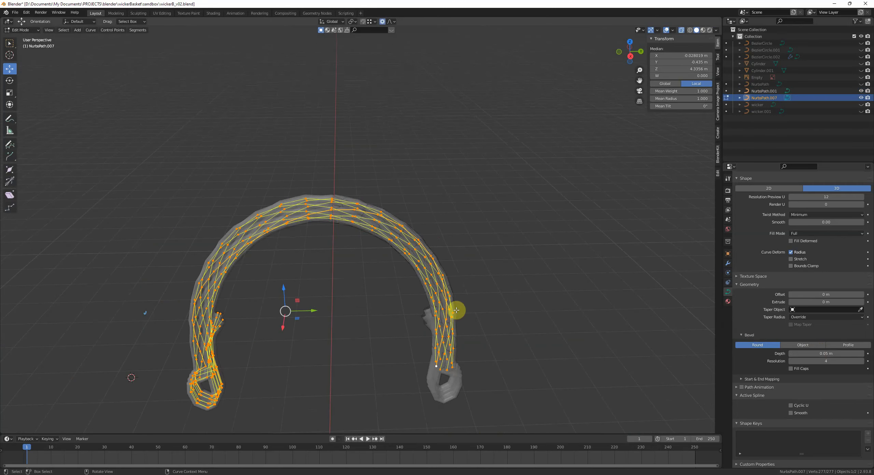
key(alt+a)
drag(498, 409, 359, 189)
key(alt+z)
scroll(410, 211, up, 2)
key(x)
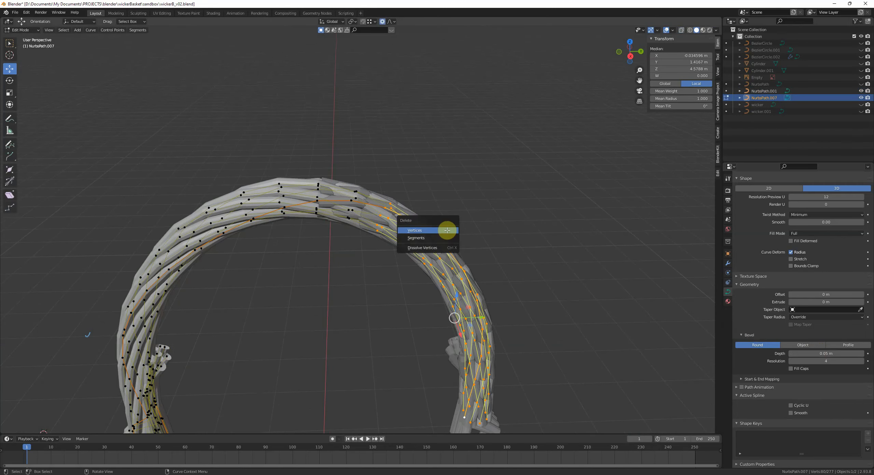
click(448, 231)
shift+middle_drag(417, 243, 438, 267)
scroll(444, 280, up, 4)
scroll(443, 297, down, 1)
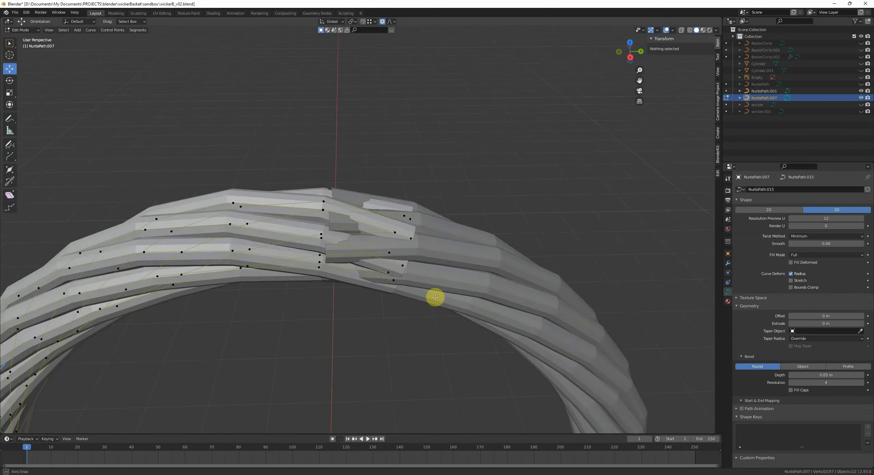
- Delete the original handle curve's leftover control points past the middle of the arch, then select both handle curves
scroll(435, 298, up, 1)
drag(367, 191, 439, 285)
click(462, 198)
middle_drag(461, 210, 551, 247)
key(Tab)
middle_drag(464, 260, 383, 238)
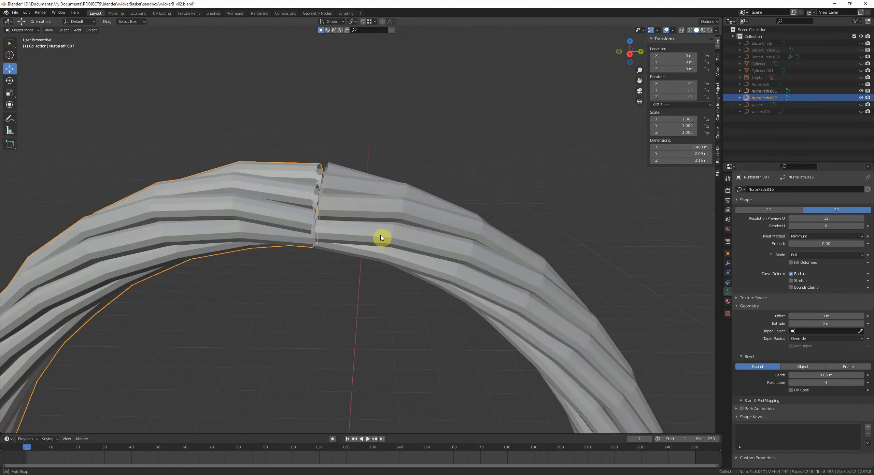
scroll(372, 222, down, 5)
shift+click(420, 245)
scroll(719, 298, down, 2)
scroll(561, 287, down, 3)
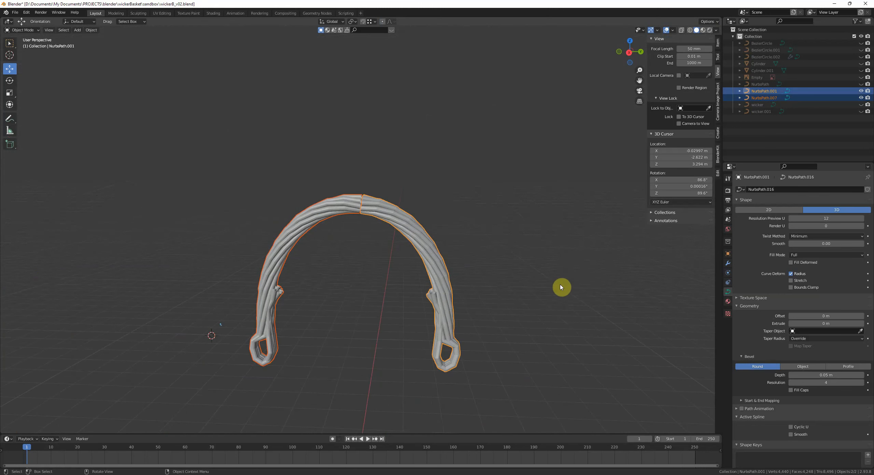
- Undo the deletions of the original handle curve's control points
middle_drag(573, 260, 504, 265)
scroll(532, 236, up, 1)
key(ctrl+z)
key(ctrl+z)
key(Tab)
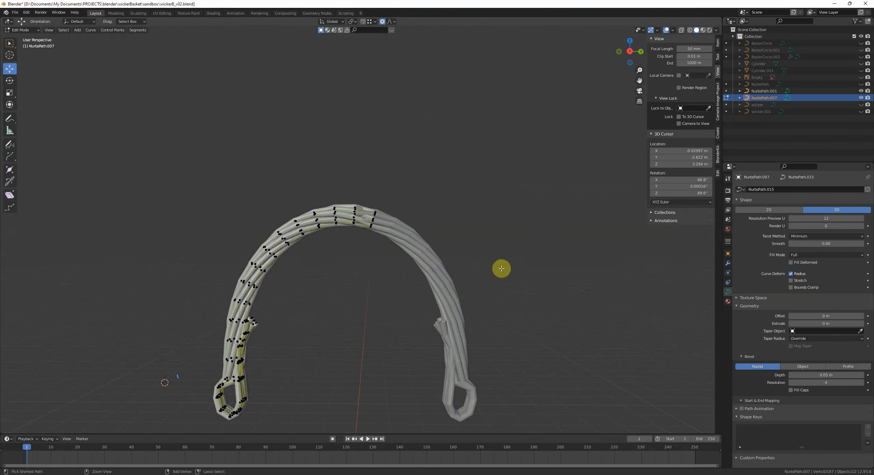
key(ctrl+z)
key(Tab)
- Delete the arch control points of the mirrored handle curve, keeping only the portion around its looped end
shift+middle_drag(482, 405, 379, 316)
click(413, 327)
scroll(385, 319, up, 3)
key(Tab)
shift+middle_drag(440, 351, 479, 365)
key(alt+a)
key(b)
drag(244, 69, 549, 256)
key(x)
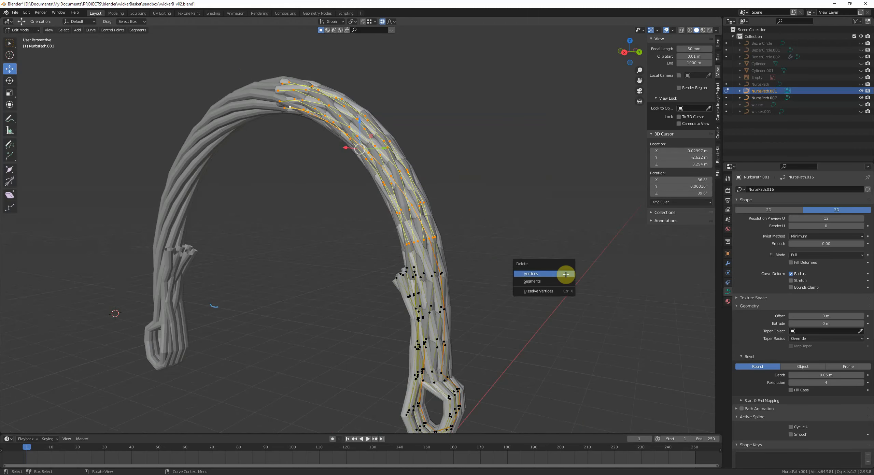
click(563, 275)
- Try to delete the mirrored curve's leftover upright-strand control points above the loop
middle_drag(515, 284, 442, 214)
key(Tab)
scroll(447, 261, up, 5)
scroll(446, 262, down, 4)
key(Tab)
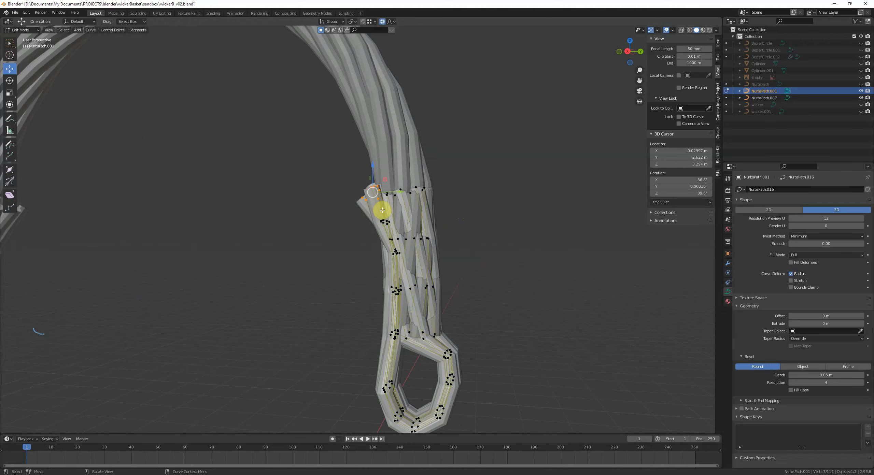
middle_drag(382, 210, 394, 214)
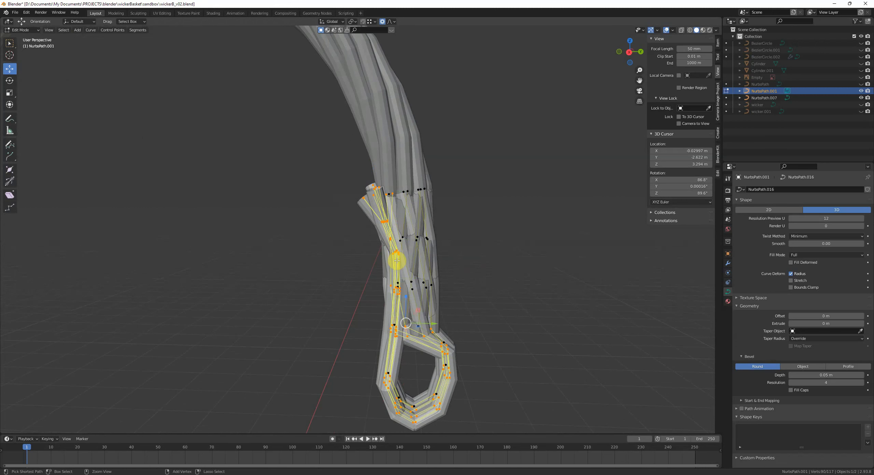
drag(388, 176, 384, 177)
middle_drag(384, 177, 471, 229)
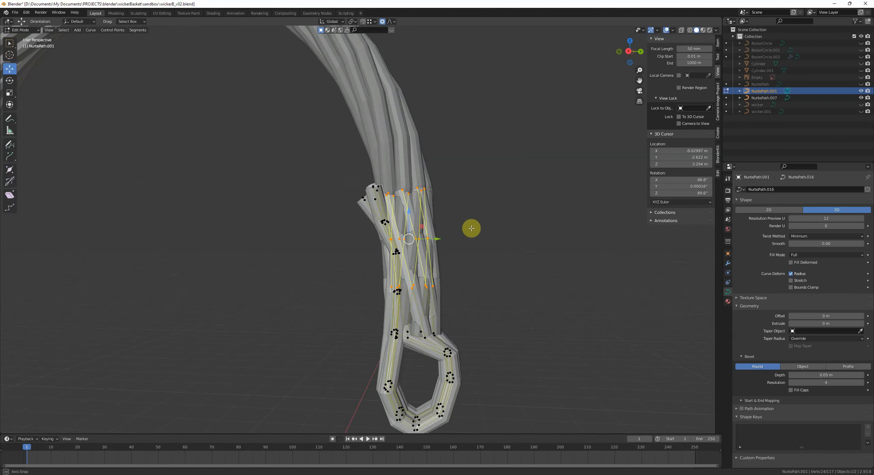
click(517, 273)
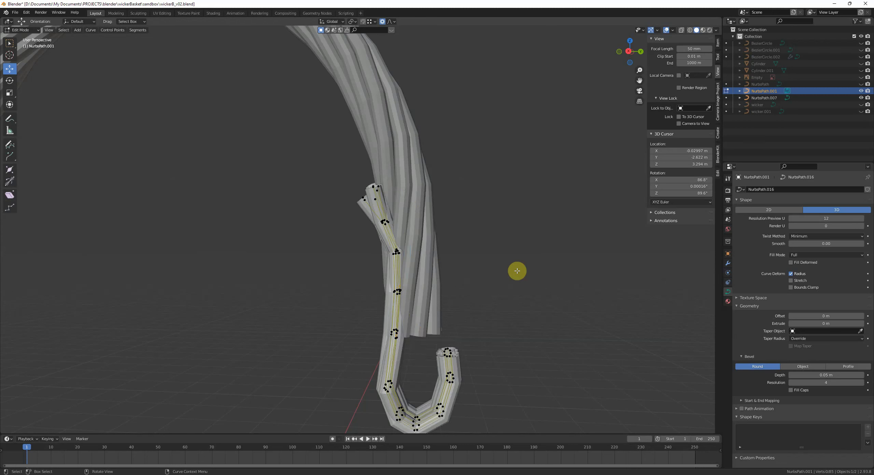
- Delete the mirrored curve's leftover strand points above the loop in X-ray, keeping the points at the loop's upper end
click(498, 295)
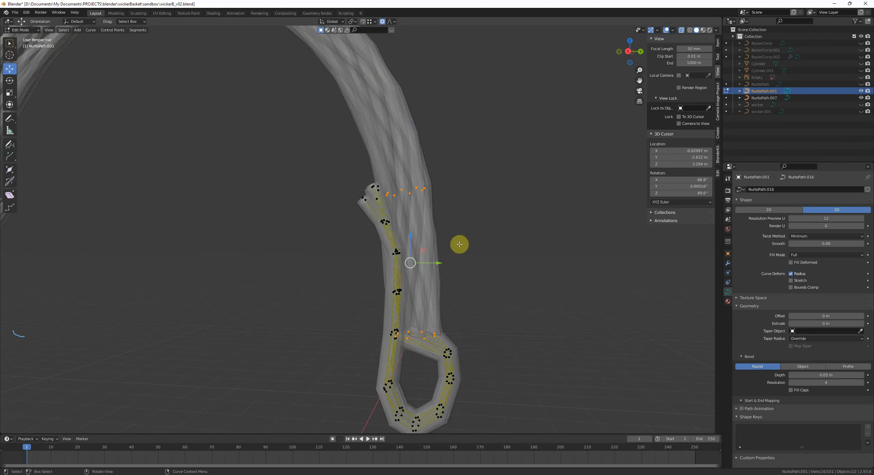
click(457, 188)
key(Tab)
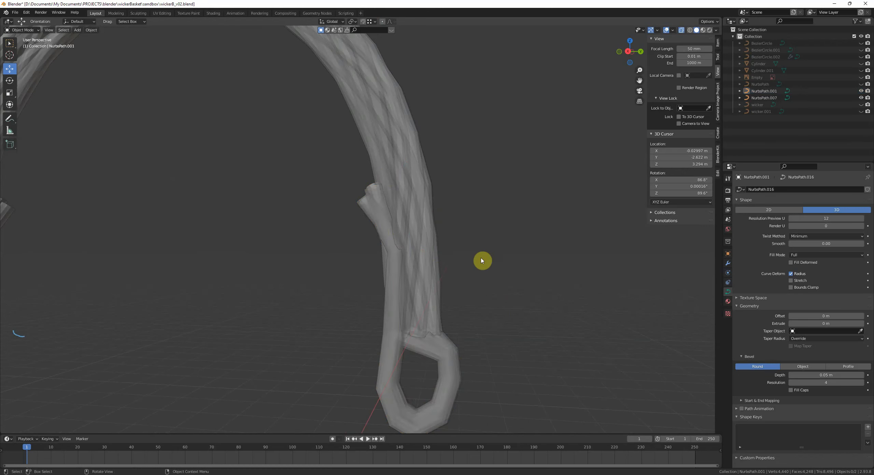
- Nudge a lower strand control point of the original handle curve about 0.03 m near the loop, using connected proportional editing
mouse_move(482, 260)
middle_down()
mouse_move(437, 273)
mouse_move(415, 199)
mouse_move(382, 284)
mouse_move(449, 268)
mouse_move(465, 293)
mouse_move(450, 273)
mouse_move(487, 270)
middle_up()
click(382, 284)
scroll(382, 298, down, 8)
key(Tab)
scroll(499, 273, up, 8)
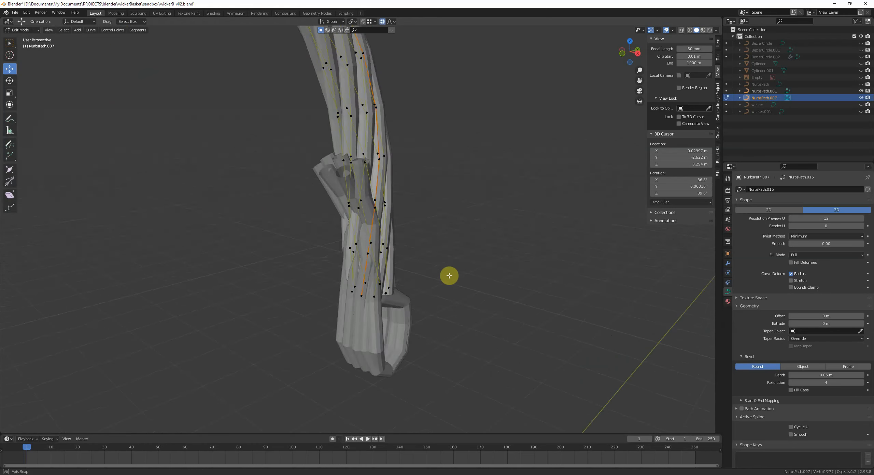
scroll(341, 256, up, 2)
middle_drag(342, 256, 359, 283)
key(o)
click(358, 251)
key(g)
click(388, 259)
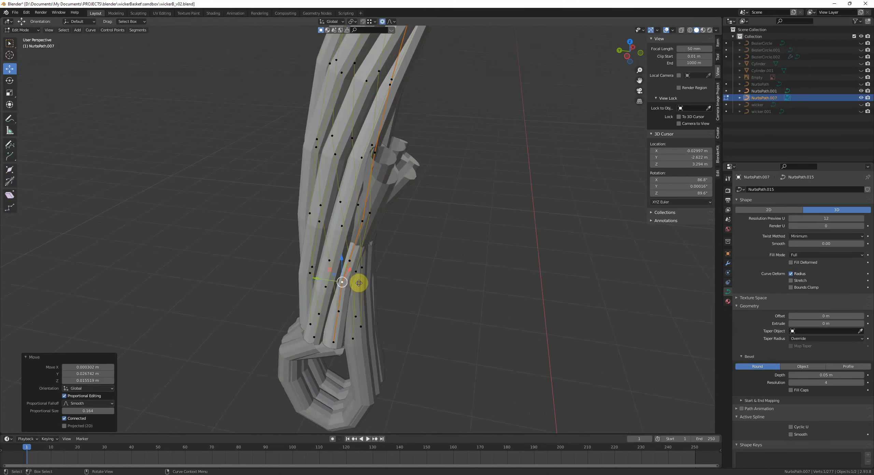
key(Tab)
- Set the bevel depth of both handle curves to 0 m and convert them to meshes
middle_drag(361, 225, 431, 244)
drag(824, 375, 796, 376)
click(406, 285)
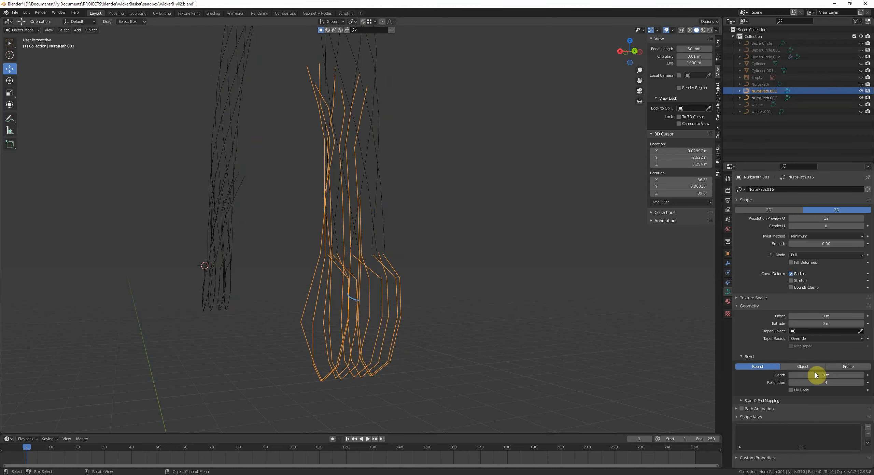
middle_drag(649, 335, 561, 309)
shift+click(369, 232)
key(q)
click(465, 241)
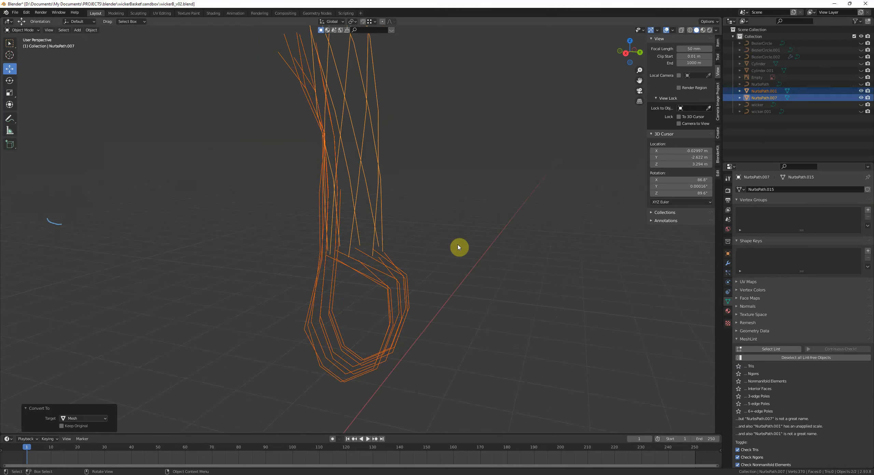
- Try to merge a strand's end vertex with the facing loop vertex while the two handle meshes are separate objects
scroll(434, 254, up, 3)
key(Tab)
mouse_move(434, 253)
middle_down()
mouse_move(472, 259)
mouse_move(445, 261)
middle_up()
key(a)
key(alt+a)
click(354, 253)
shift+click(376, 260)
key(m)
click(483, 258)
key(m)
click(447, 260)
key(Tab)
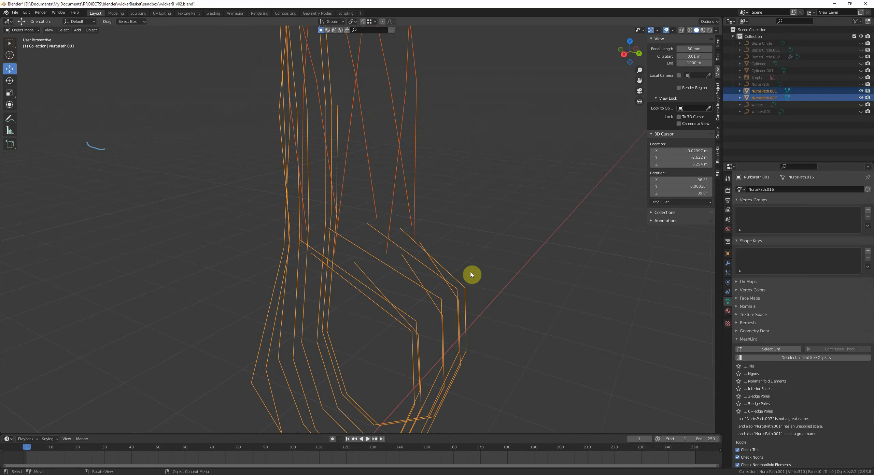
- Join the two handle meshes into one object
click(489, 272)
key(Tab)
key(Tab)
key(ctrl+j)
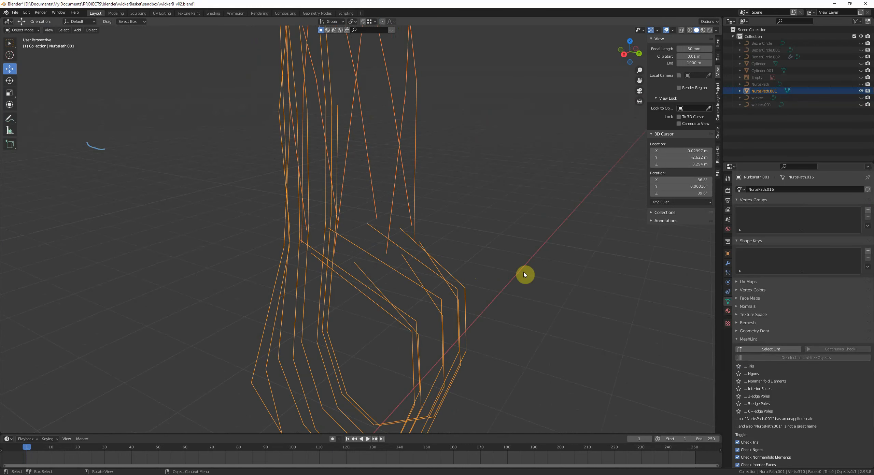
- Merge the facing end vertices of the outer strands and loop wires at center, pair by pair
key(Tab)
key(m)
click(523, 272)
middle_drag(523, 271, 399, 249)
key(m)
click(451, 260)
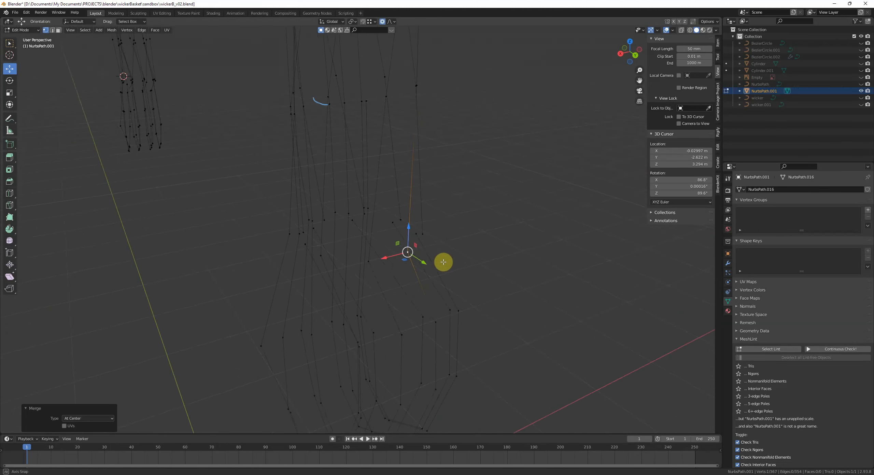
click(406, 216)
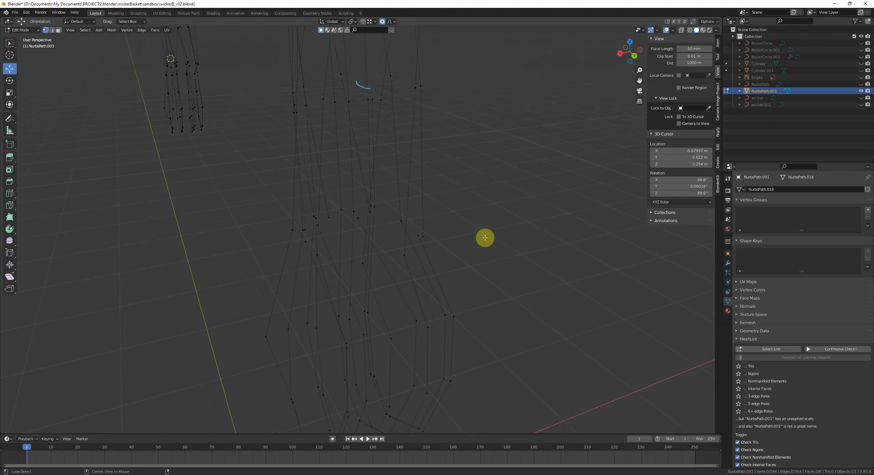
key(m)
click(416, 235)
middle_drag(416, 235, 424, 255)
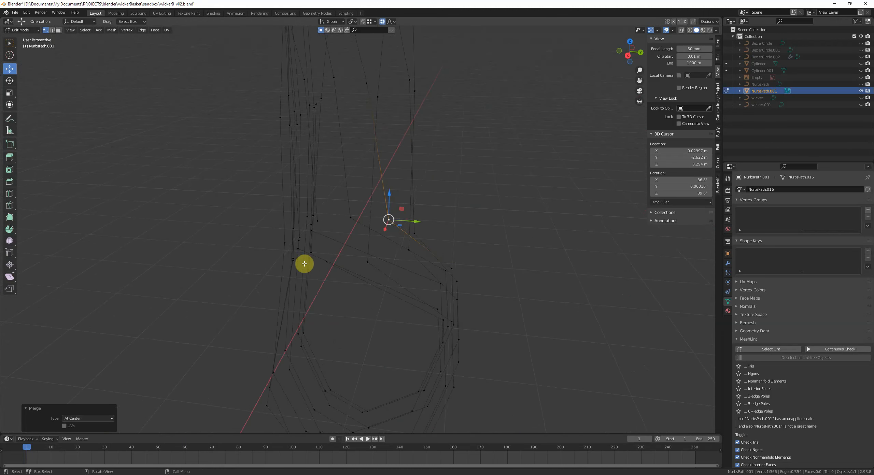
- Merge further pairs of strand and loop end vertices on the inner side of the loop at center
click(325, 263)
middle_drag(325, 263, 392, 271)
key(m)
shift+click(320, 263)
key(alt+a)
shift+click(304, 247)
key(m)
click(309, 250)
click(330, 267)
shift+click(328, 277)
key(m)
click(332, 280)
- Select the already connected strands by linked geometry and hide them, leaving only the unconnected strands
key(alt+a)
key(l)
middle_drag(335, 255, 357, 259)
key(k)
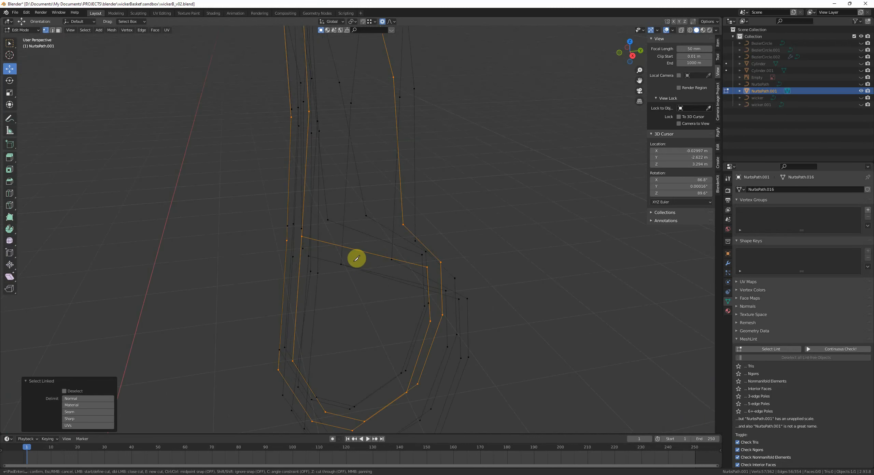
key(alt+a)
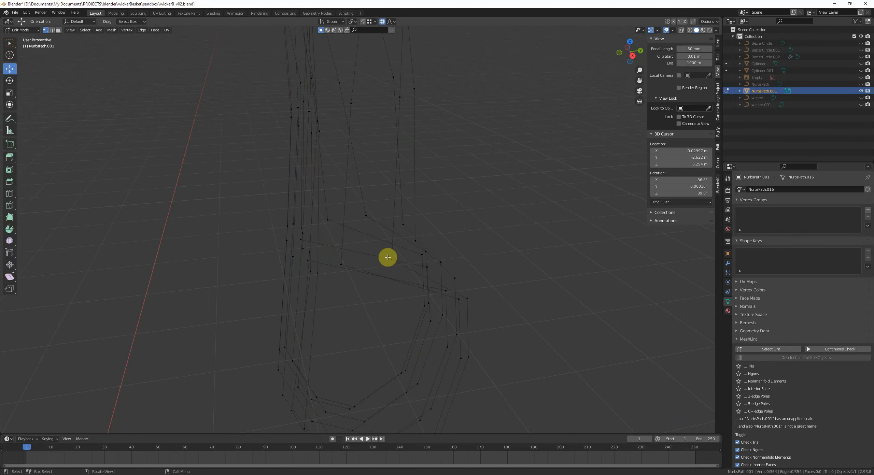
key(l)
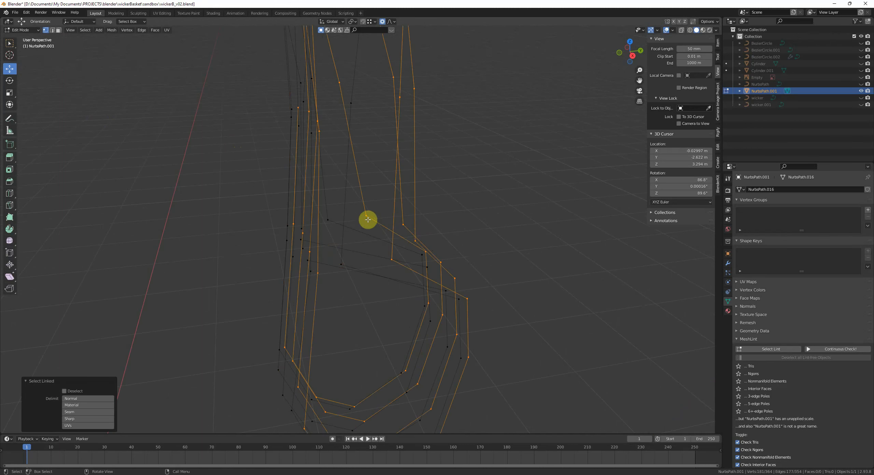
middle_drag(335, 258, 347, 269)
key(h)
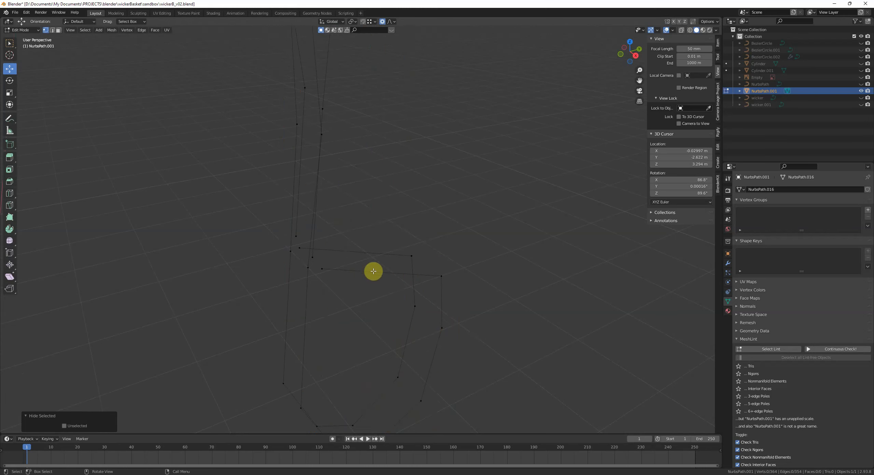
- Merge the two remaining pairs of strand and loop end vertices at center
middle_drag(382, 263, 358, 271)
click(338, 255)
shift+click(332, 244)
key(m)
click(401, 244)
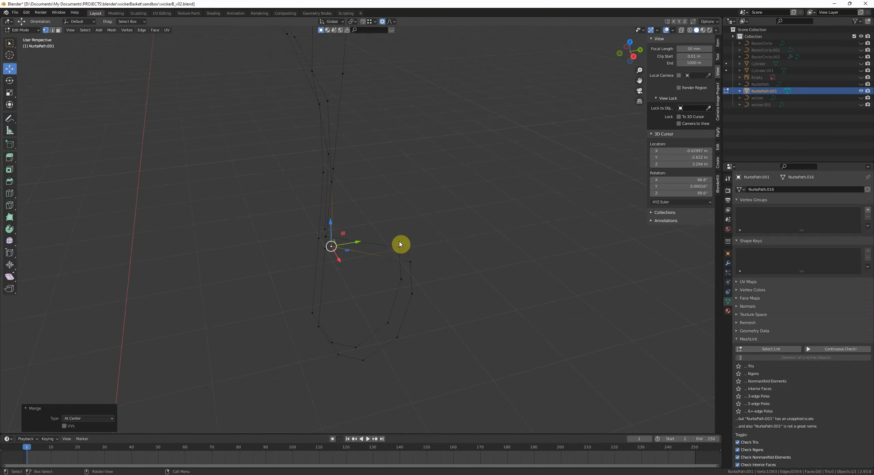
click(326, 229)
shift+click(327, 237)
key(m)
click(397, 243)
- Reveal the hidden strands and check the connections with a linked selection
key(alt+h)
key(alt+a)
middle_drag(396, 248, 395, 253)
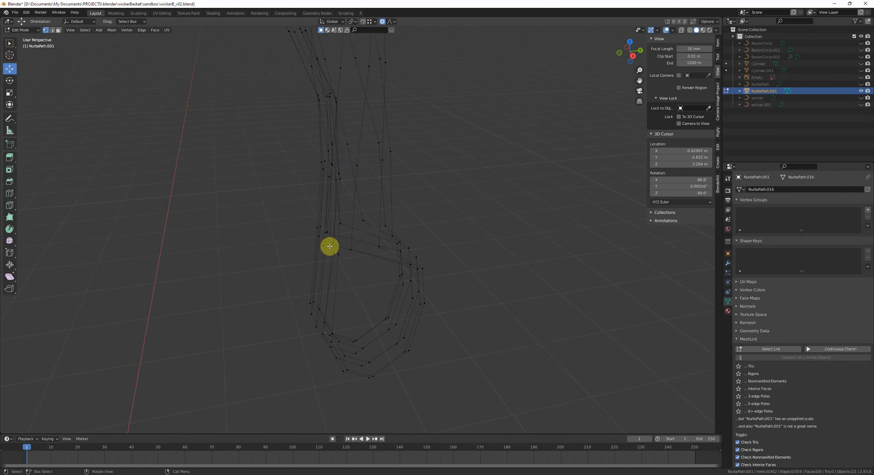
key(l)
middle_drag(340, 262, 303, 243)
scroll(303, 243, down, 2)
key(alt+a)
- Convert the joined handle mesh back to a curve and set its bevel depth to 0.05 m
key(Tab)
shift+middle_drag(411, 255, 560, 330)
scroll(560, 330, down, 3)
key(alt+c)
click(611, 289)
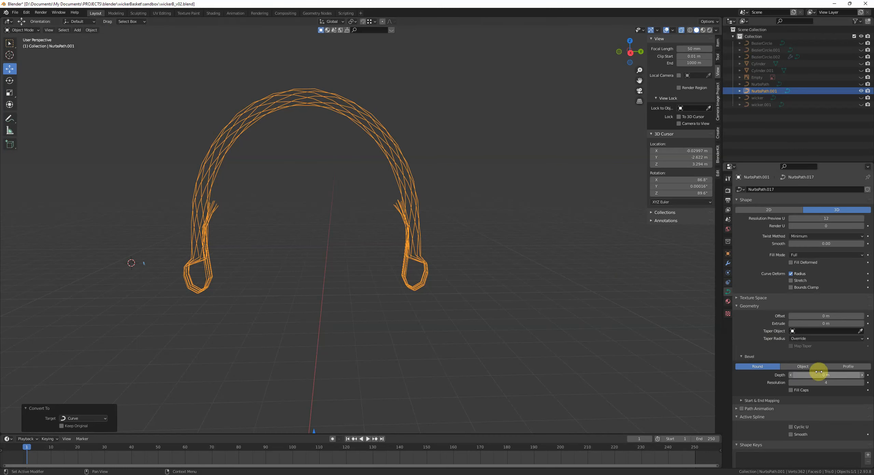
key(Return)
key(alt+a)
key(alt+z)
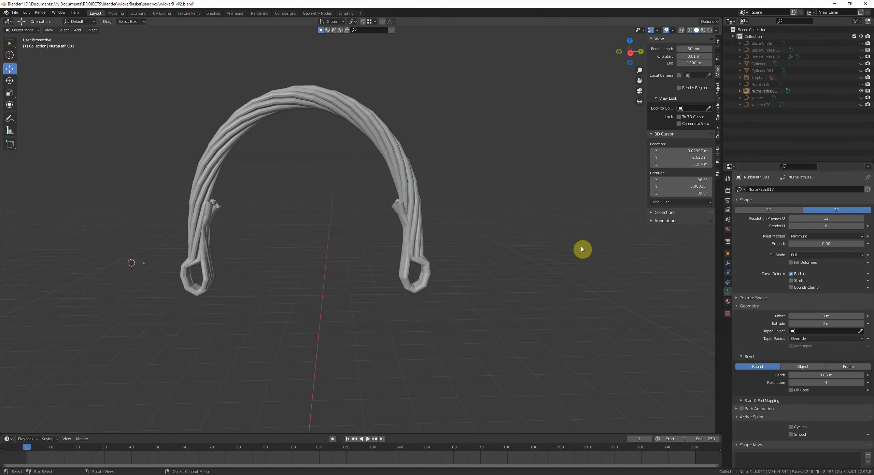
- Shade the handle curve smooth and reveal all hidden basket objects
right_click(548, 219)
click(413, 191)
right_click(506, 195)
click(506, 188)
key(alt+a)
mouse_move(511, 212)
middle_down()
mouse_move(438, 231)
mouse_move(462, 242)
mouse_move(228, 246)
mouse_move(380, 221)
middle_up()
key(alt+h)
key(alt+a)
- Apply the rotation and scale, and also the location, of the ring wrap around the handle
click(228, 245)
key(ctrl+a)
click(418, 223)
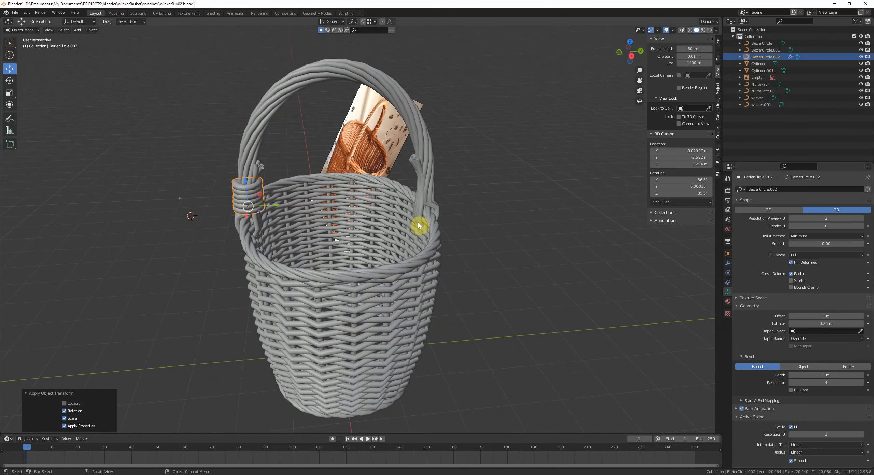
key(ctrl+a)
click(406, 198)
scroll(390, 244, up, 8)
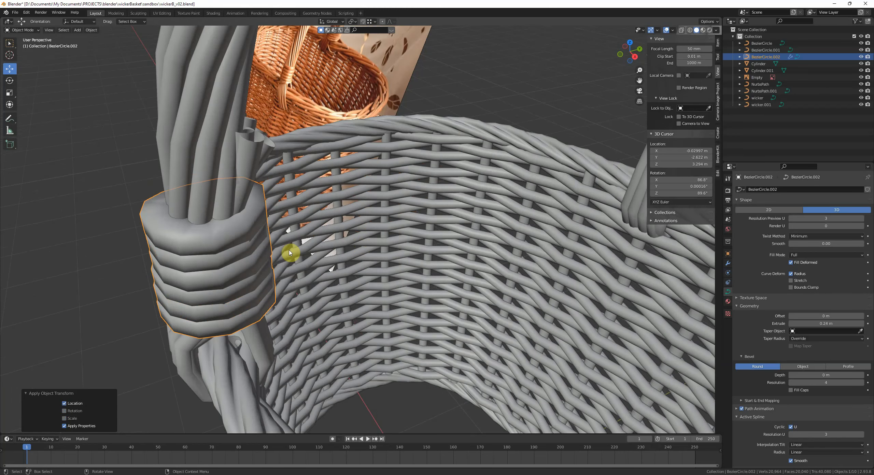
- Set the ring wrap's Solidify thickness to 0.043 m
click(728, 263)
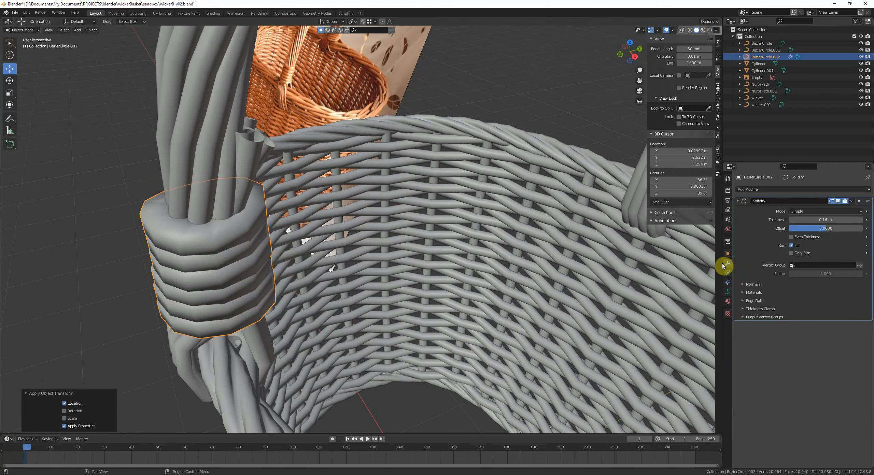
middle_drag(552, 254, 522, 249)
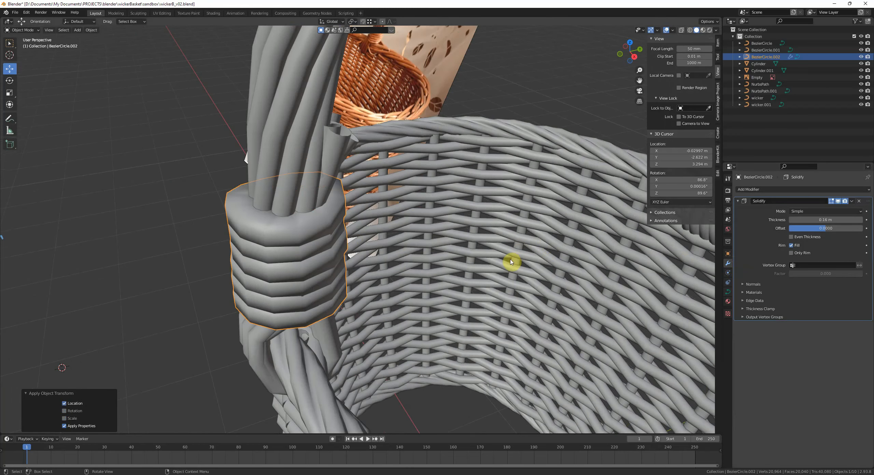
drag(811, 220, 769, 219)
click(573, 89)
middle_drag(447, 264, 343, 226)
click(342, 226)
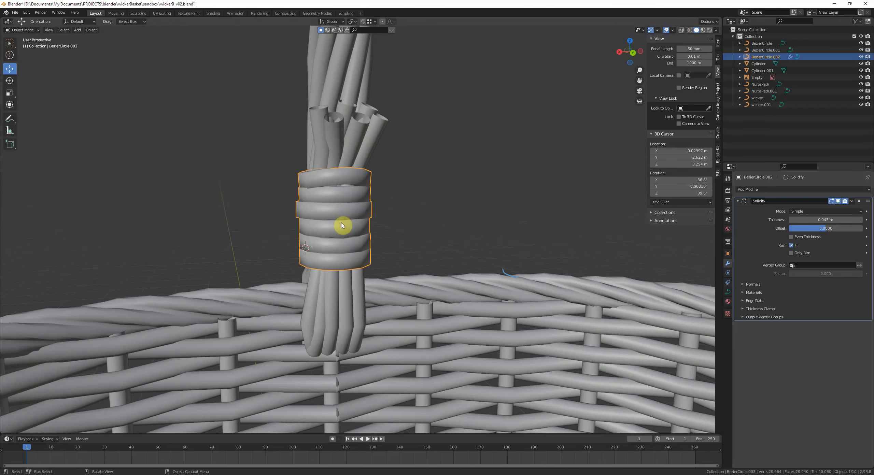
- Reposition a control point on the uppermost ring of the handle wrap
key(Tab)
scroll(360, 229, up, 2)
click(358, 182)
key(g)
click(358, 186)
scroll(283, 189, down, 3)
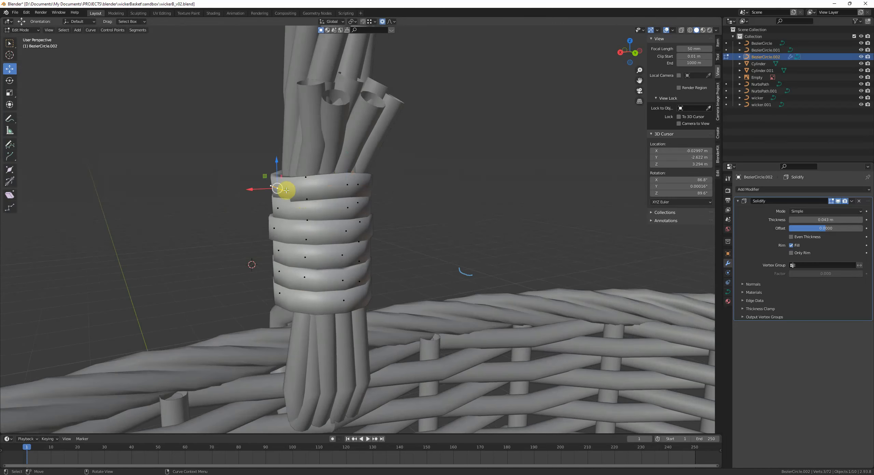
key(Tab)
middle_drag(285, 187, 376, 234)
scroll(424, 250, down, 3)
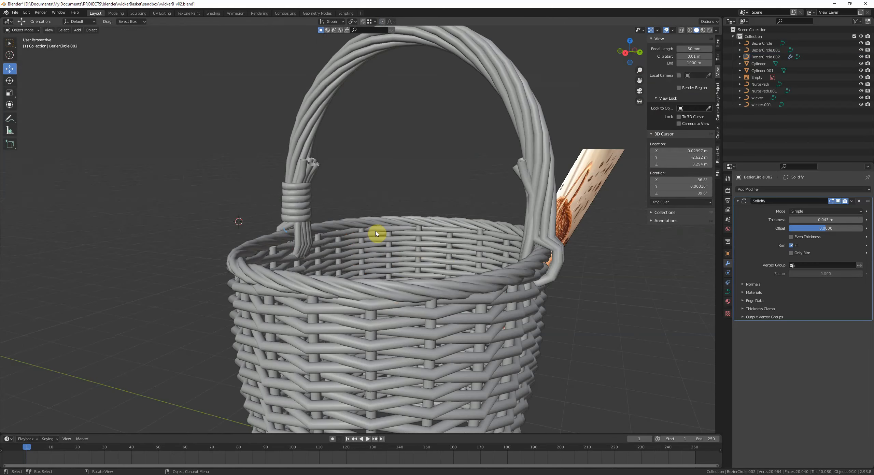
- Mirror the handle's ring wrap across the Y axis onto the opposite side of the basket
click(297, 205)
shift+middle_drag(363, 267, 353, 233)
scroll(353, 233, down, 2)
middle_drag(427, 235, 385, 228)
key(q)
click(437, 246)
middle_drag(606, 287, 493, 261)
- Move the upper outer control points of the handle's end loop along Y
click(407, 246)
scroll(409, 250, up, 5)
key(Tab)
middle_drag(439, 248, 446, 249)
click(444, 244)
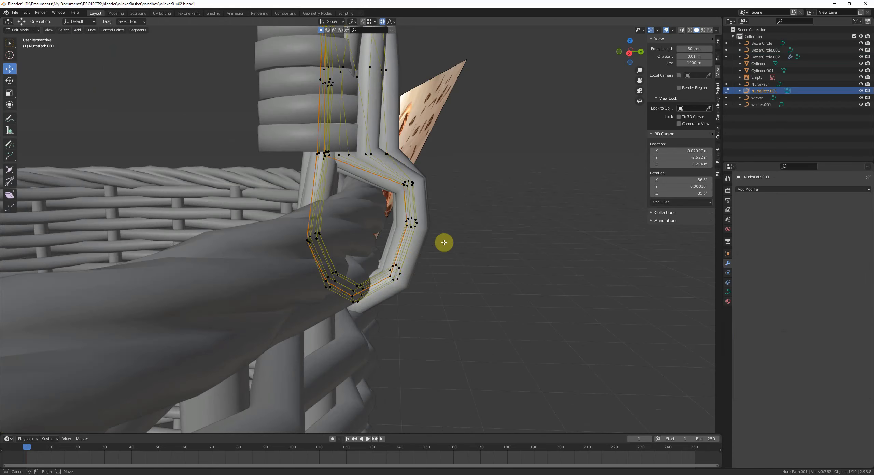
key(alt+z)
drag(424, 167, 395, 239)
middle_drag(480, 206, 404, 212)
key(alt+z)
key(g)
key(y)
click(461, 221)
click(455, 221)
- Nudge the lower outer control points of the handle's end loop along Y
middle_drag(448, 294, 418, 284)
drag(418, 263, 372, 291)
key(g)
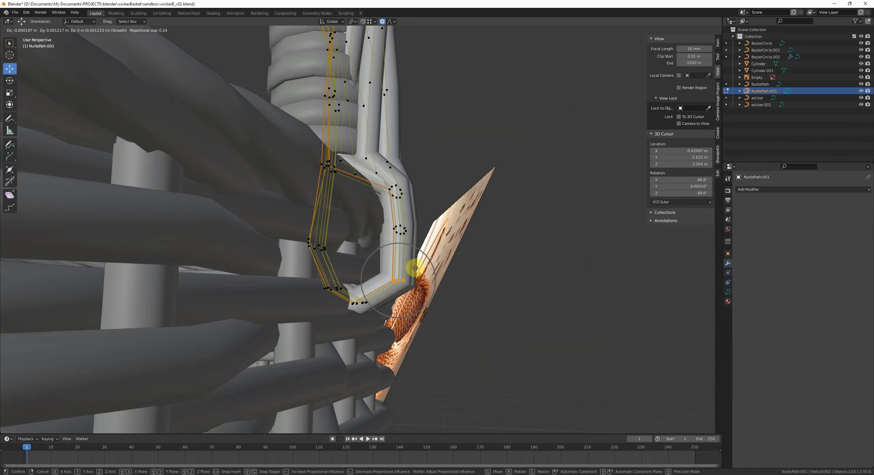
key(y)
click(412, 273)
- Reposition the bottom control points of the handle's end loop along Y and Z, and return to Object Mode
mouse_move(386, 274)
middle_down()
mouse_move(406, 277)
mouse_move(393, 278)
middle_up()
drag(406, 329, 345, 292)
middle_drag(355, 293, 436, 302)
key(g)
key(y)
click(424, 297)
key(g)
key(z)
click(418, 289)
key(Tab)
scroll(424, 293, down, 4)
click(425, 293)
- Try to apply the Mirror modifier on the ring wrap curve
middle_drag(387, 237, 384, 247)
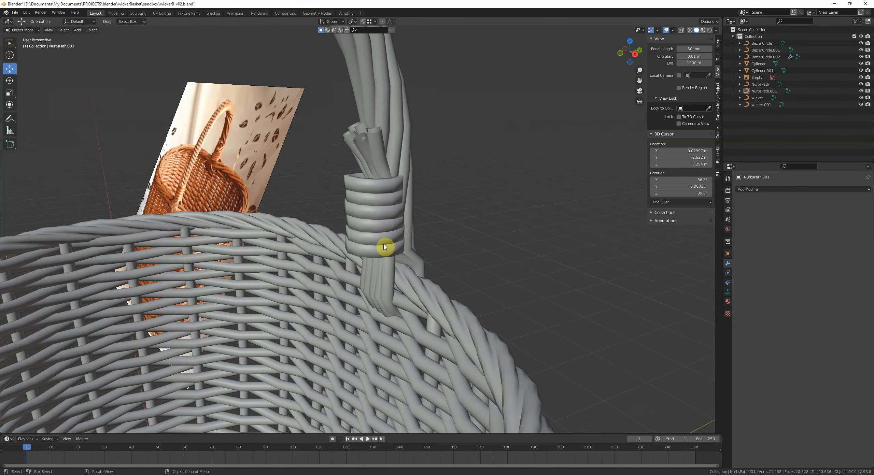
click(385, 247)
scroll(412, 245, down, 5)
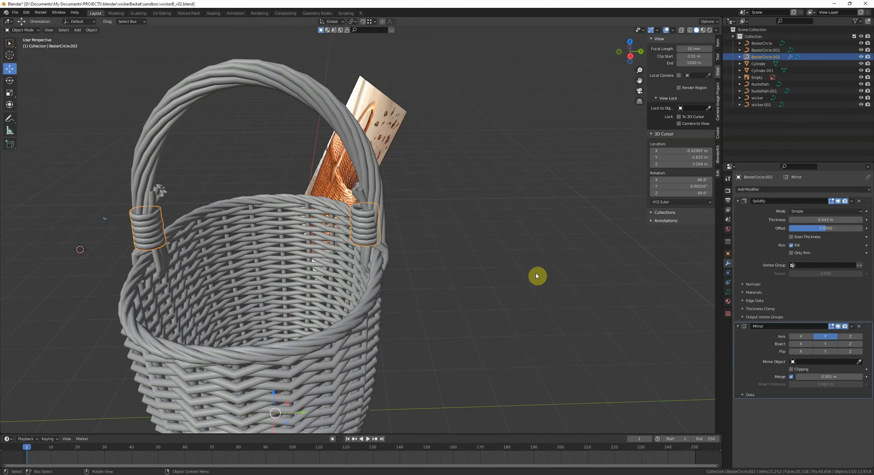
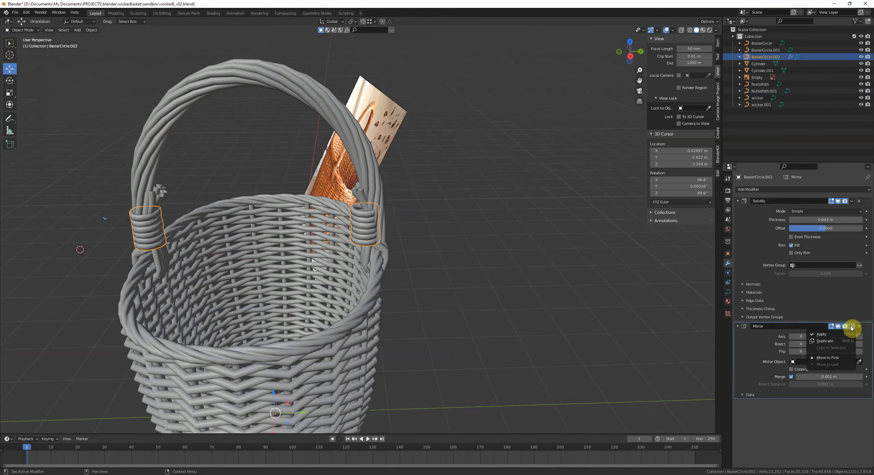
click(840, 335)
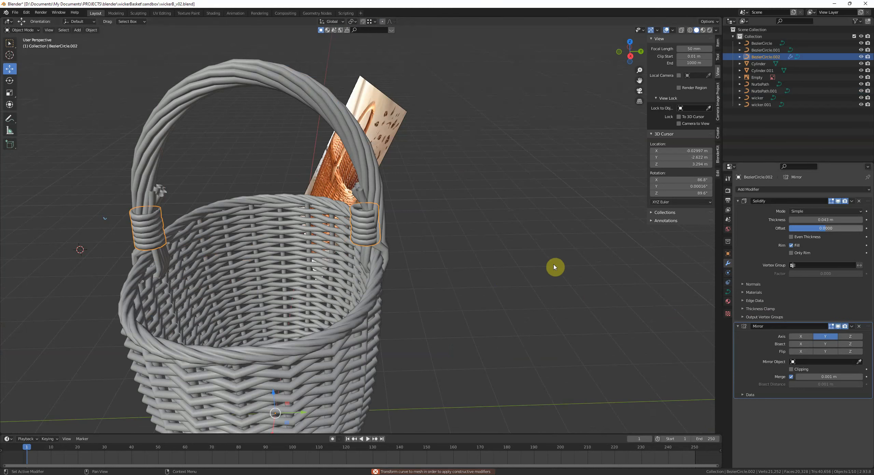
key(q)
scroll(365, 222, up, 3)
- Show the wireframe overlay on all objects and convert the ring wrap to a mesh
click(671, 31)
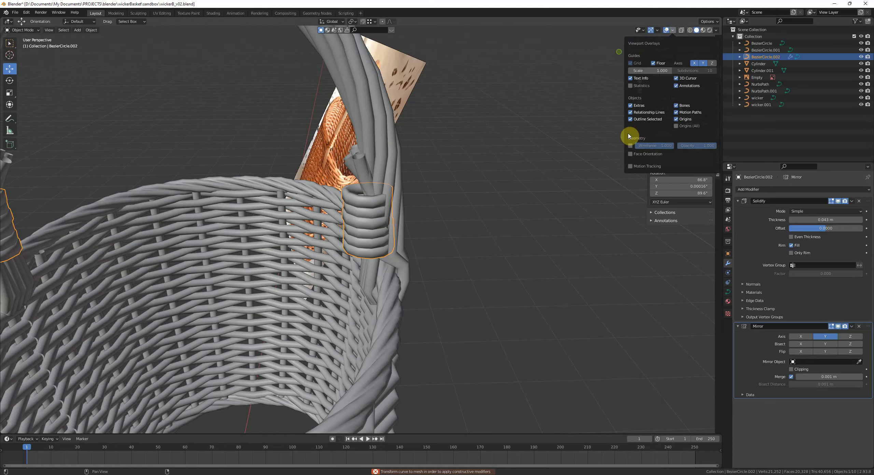
click(631, 146)
middle_drag(589, 156, 501, 182)
key(q)
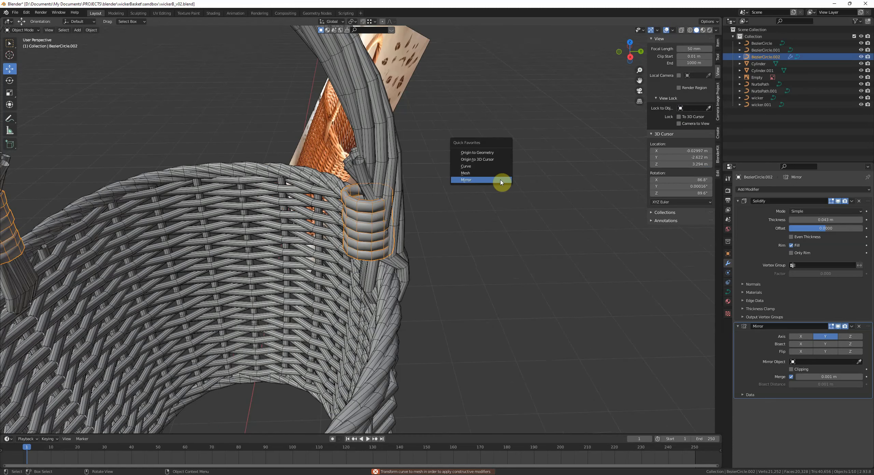
click(499, 176)
- Shift all vertices of the ring wrap on the positive Y side along Y to fit around the handle
key(Tab)
middle_drag(427, 248, 425, 216)
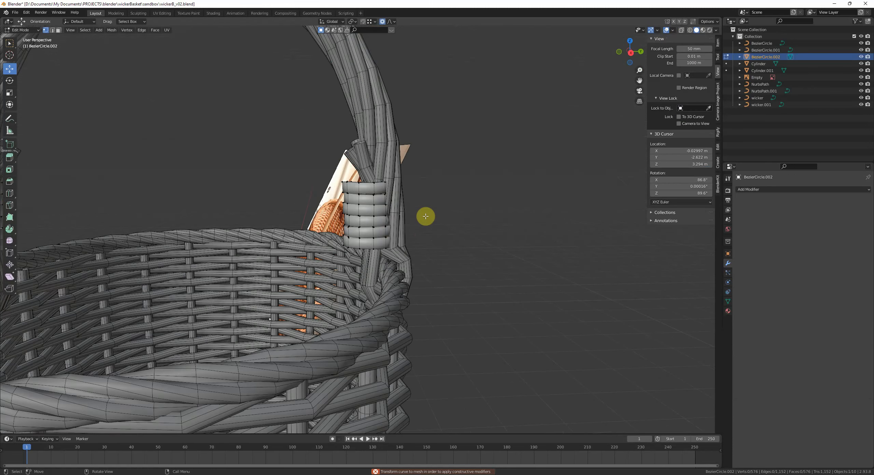
key(alt+z)
drag(463, 276, 291, 137)
key(alt+z)
middle_drag(291, 89, 290, 138)
scroll(290, 139, up, 3)
key(g)
key(y)
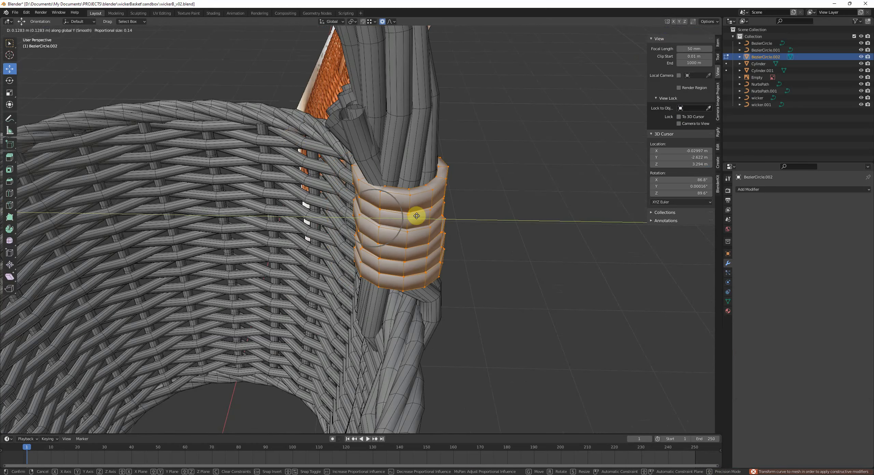
click(444, 219)
- Return to Object Mode, deselect everything, and turn off the wireframe overlay
key(Tab)
key(alt+a)
middle_drag(444, 219, 604, 195)
middle_drag(330, 186, 369, 203)
scroll(369, 204, down, 5)
click(672, 31)
click(632, 145)
middle_drag(439, 175, 443, 170)
scroll(447, 169, down, 3)
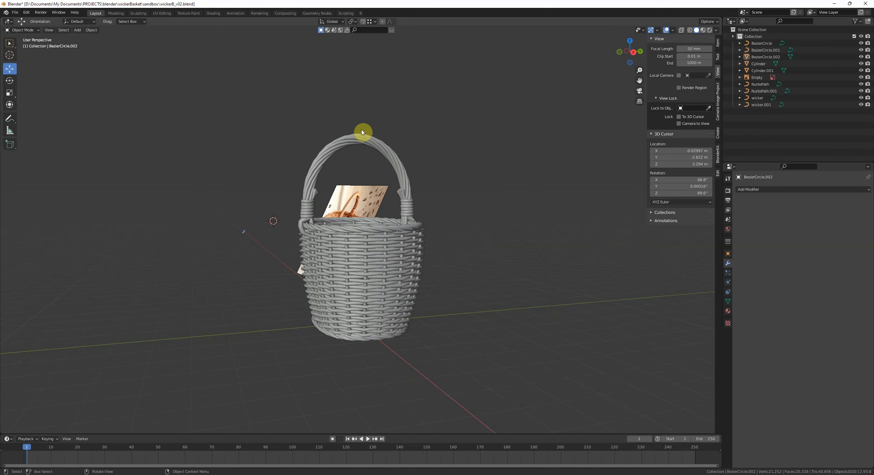
- Isolate the horizontal wicker strands of the basket wall by hiding all other objects
middle_drag(363, 132, 343, 189)
middle_drag(336, 146, 373, 247)
scroll(391, 265, up, 3)
click(391, 265)
scroll(391, 265, up, 2)
scroll(388, 250, down, 2)
key(Tab)
scroll(372, 248, up, 2)
key(Tab)
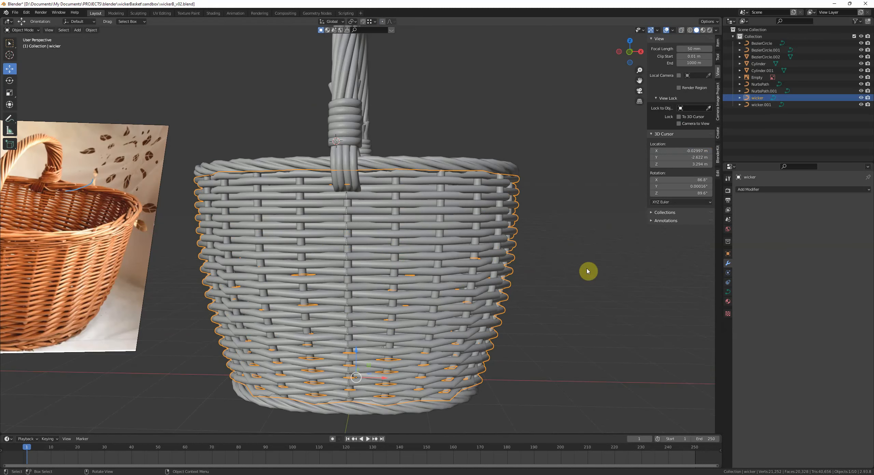
key(shift+h)
middle_drag(396, 255, 430, 263)
- Reset the wicker curve's bevel depth to 0 m and check its bare control points
click(728, 291)
key(BackSpace)
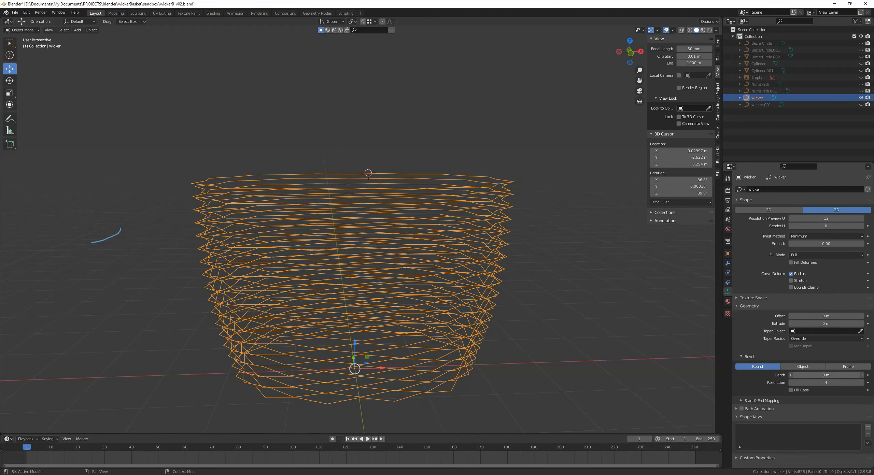
middle_drag(689, 323, 566, 318)
key(Tab)
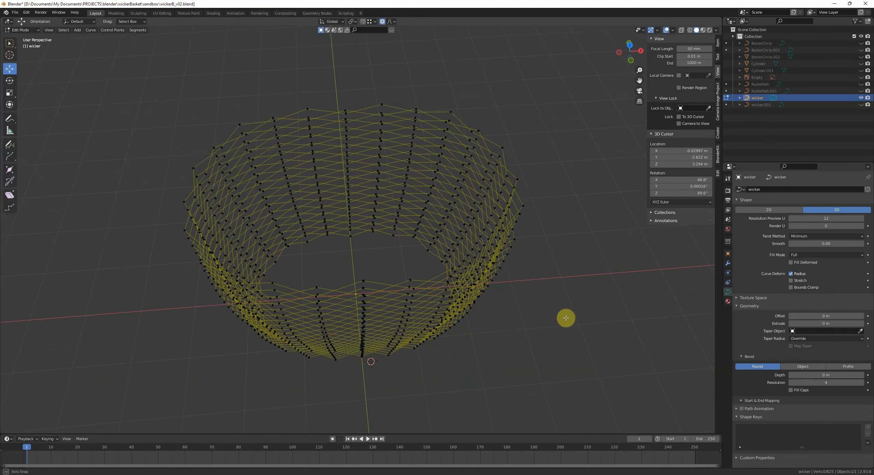
key(Tab)
- Convert the bare wicker curve to a mesh and open it in Edit Mode at the seam
key(q)
click(494, 307)
key(Tab)
scroll(445, 302, up, 4)
mouse_move(444, 302)
middle_down()
mouse_move(415, 292)
mouse_move(455, 260)
mouse_move(457, 300)
middle_up()
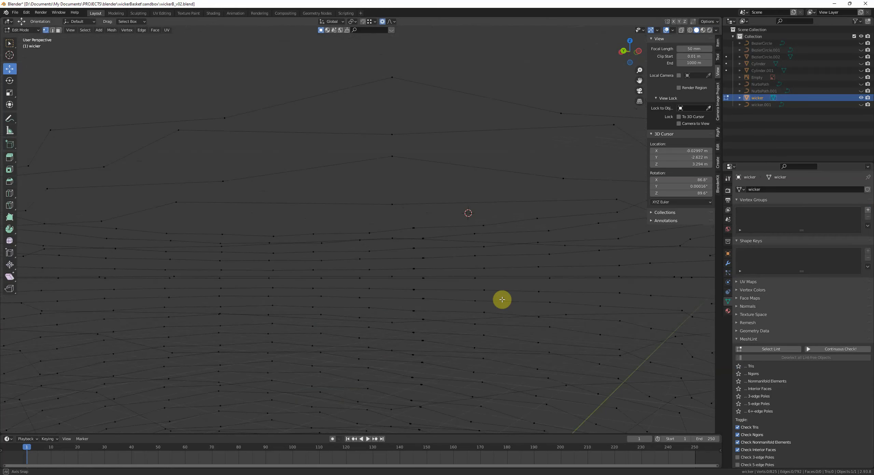
scroll(444, 289, down, 2)
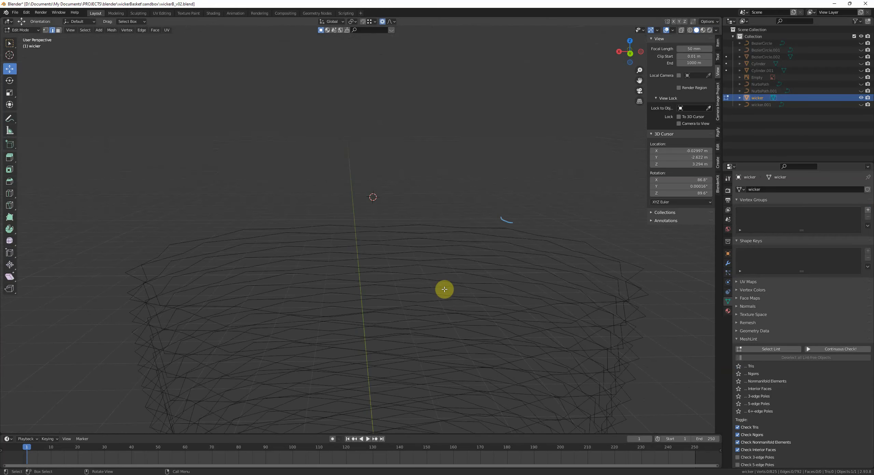
- Merge the doubled seam vertices at center on each of the two uppermost wicker strands
scroll(441, 290, up, 5)
click(417, 220)
right_click(509, 225)
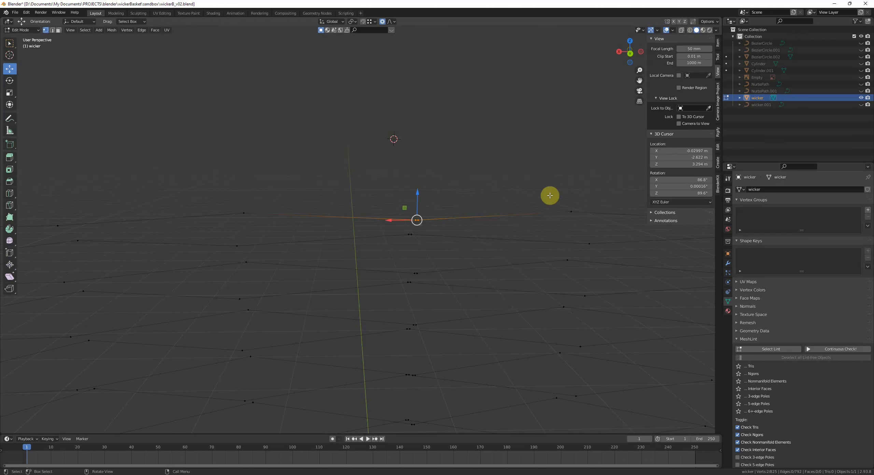
key(m)
click(504, 184)
drag(402, 228, 428, 279)
key(m)
click(459, 245)
- Merge the doubled seam vertices at center on the third and fourth wicker strands from the rim
key(m)
click(466, 271)
key(ctrl+z)
key(m)
click(458, 276)
click(448, 290)
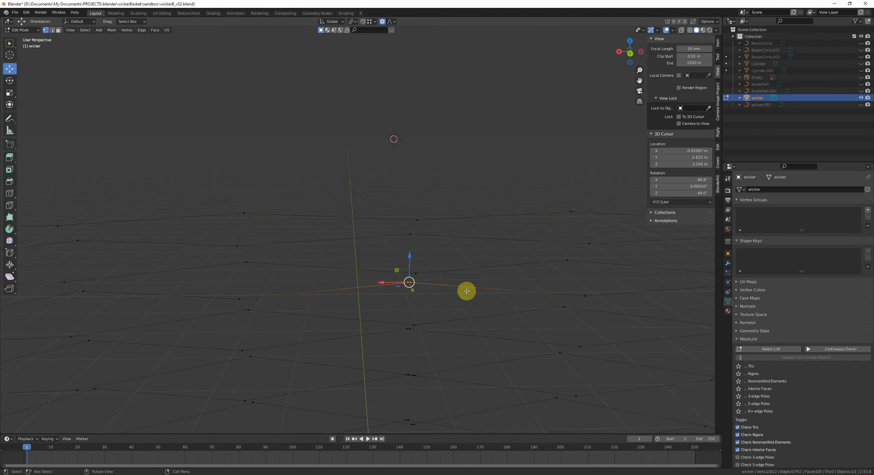
key(m)
click(472, 293)
- Work down the seam from the fifth wicker strand, merging each strand's doubled vertices at center
shift+middle_drag(473, 318, 467, 276)
key(c)
click(412, 290)
key(m)
click(488, 283)
shift+middle_drag(479, 322, 477, 242)
key(m)
click(478, 230)
key(c)
click(410, 269)
key(m)
click(472, 273)
key(c)
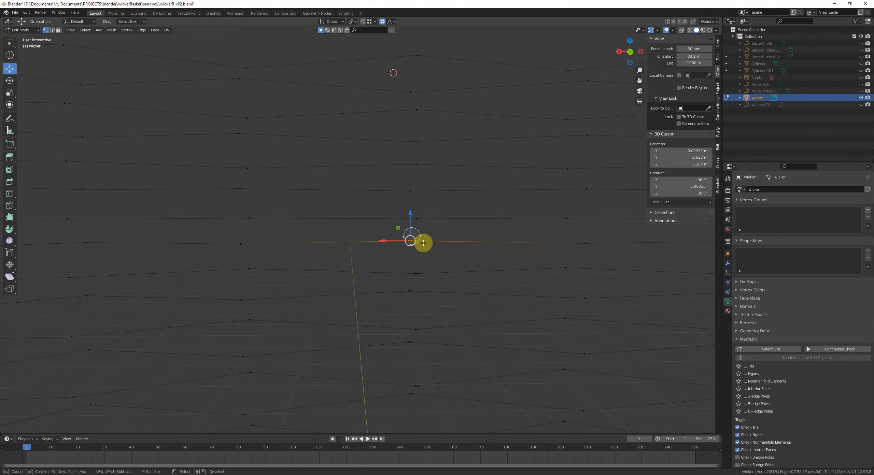
key(m)
click(505, 274)
shift+middle_drag(435, 290, 439, 233)
key(alt+a)
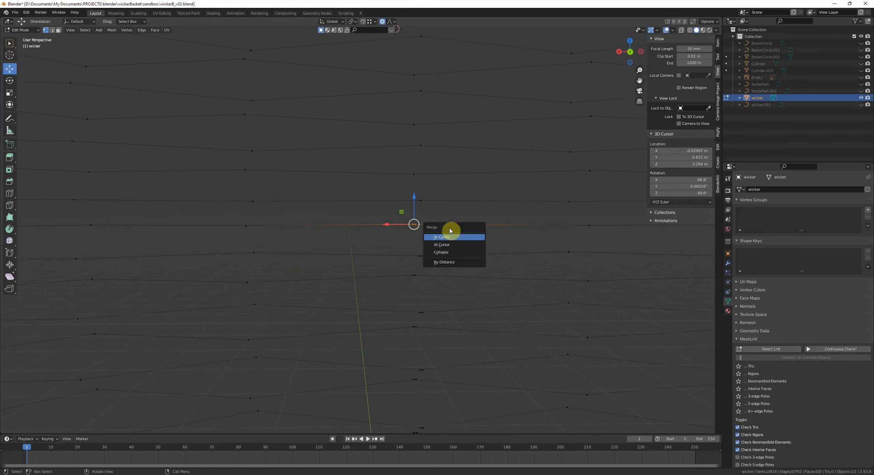
click(491, 263)
- Continue down the seam, merging the doubled vertices at center on each strand in the middle of the basket
shift+middle_drag(470, 287, 473, 236)
scroll(473, 237, up, 1)
key(c)
click(425, 224)
key(m)
click(488, 229)
key(alt+a)
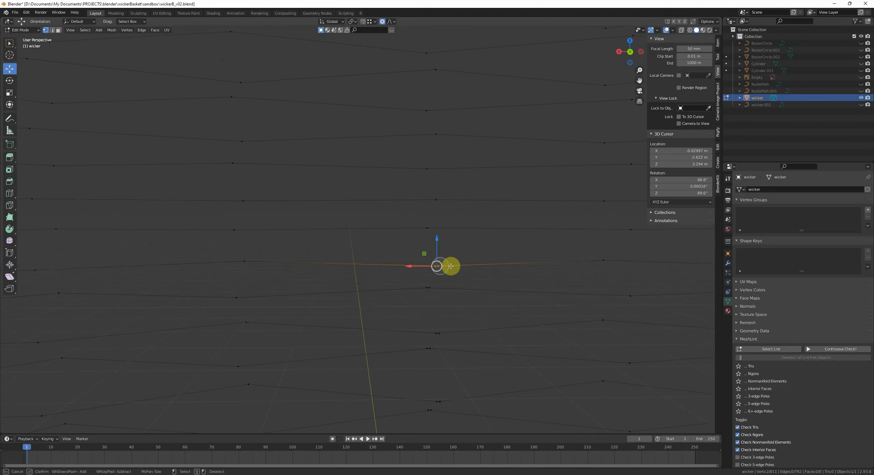
click(509, 267)
key(alt+a)
key(m)
click(451, 289)
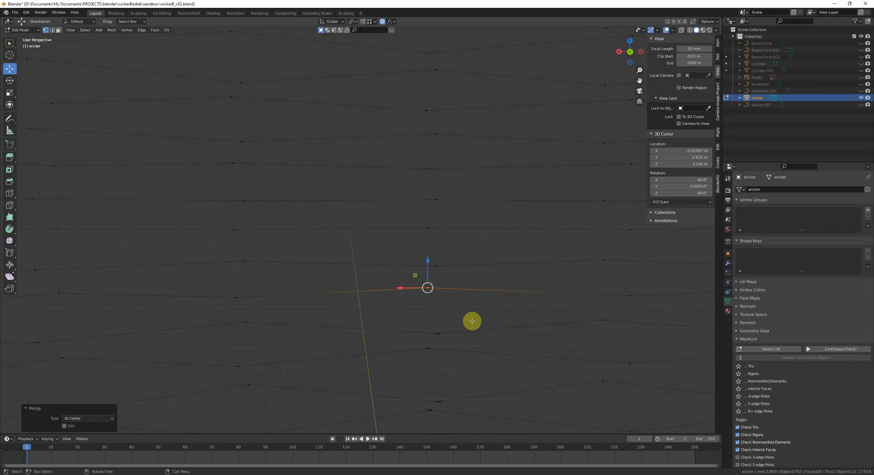
key(alt+a)
drag(425, 266, 445, 256)
key(m)
click(505, 289)
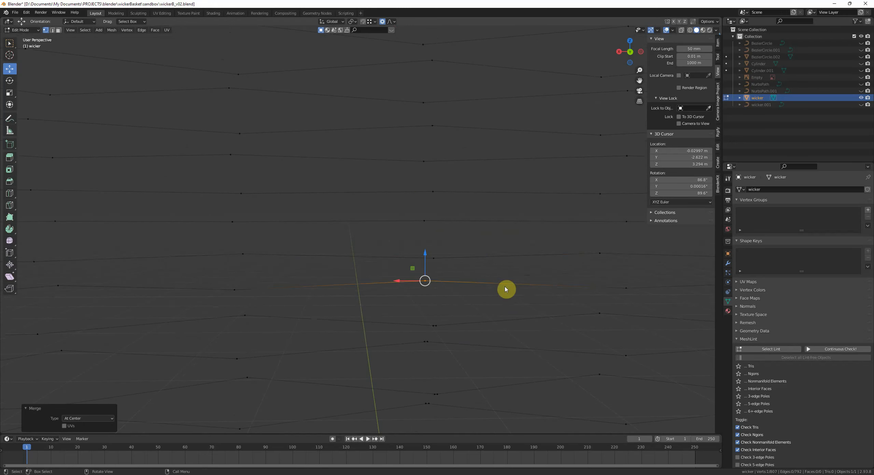
- Merge the doubled seam vertices at center on the next group of strands below the middle
shift+middle_drag(506, 290, 508, 228)
key(alt+a)
click(436, 263)
key(m)
click(483, 267)
click(429, 286)
key(m)
click(478, 286)
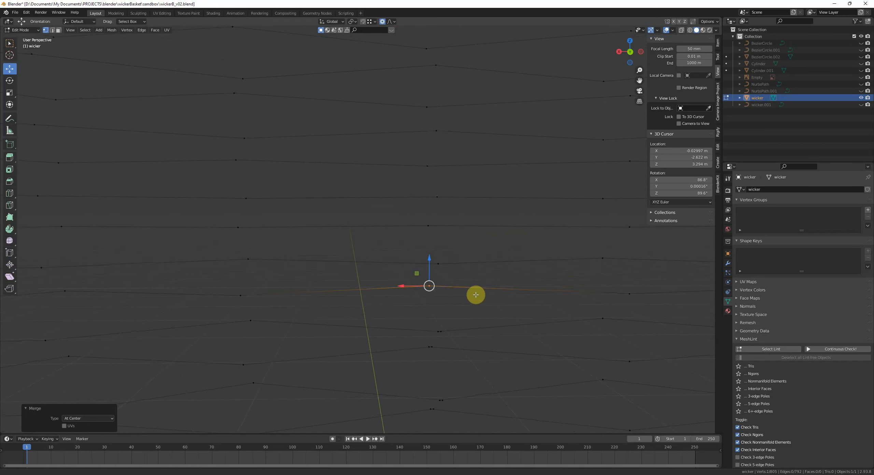
shift+middle_drag(483, 296, 493, 209)
drag(439, 234, 433, 260)
key(m)
click(516, 254)
key(m)
click(488, 266)
- Merge the doubled seam vertices at center on the strands in the lower part of the basket
shift+middle_drag(500, 375, 498, 306)
drag(478, 243, 445, 230)
key(m)
click(490, 259)
shift+middle_drag(491, 294, 501, 222)
drag(492, 220, 451, 238)
key(m)
click(524, 233)
drag(524, 235, 440, 261)
key(m)
shift+middle_drag(522, 255, 508, 202)
drag(469, 223, 455, 265)
key(m)
click(495, 236)
key(m)
click(498, 266)
- Close the seam on the last strands near the base by merging their doubled vertices at center
shift+middle_drag(500, 267, 501, 215)
key(c)
drag(463, 254, 468, 250)
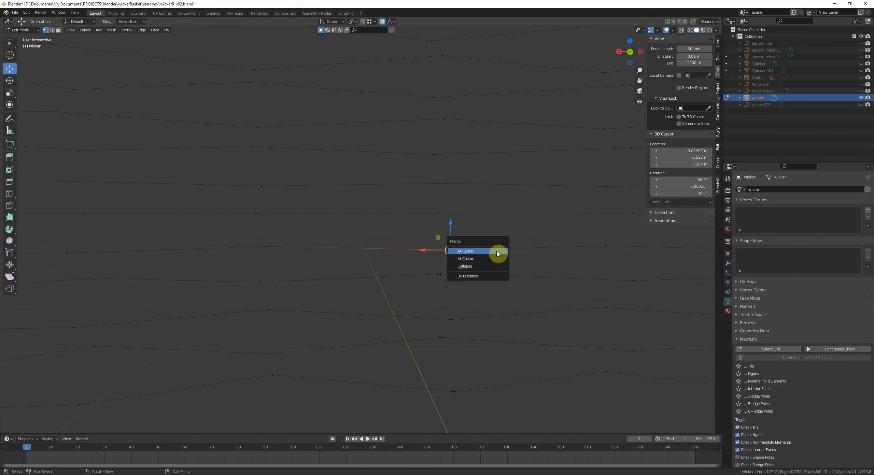
key(m)
click(504, 251)
click(507, 253)
shift+middle_drag(507, 253, 508, 251)
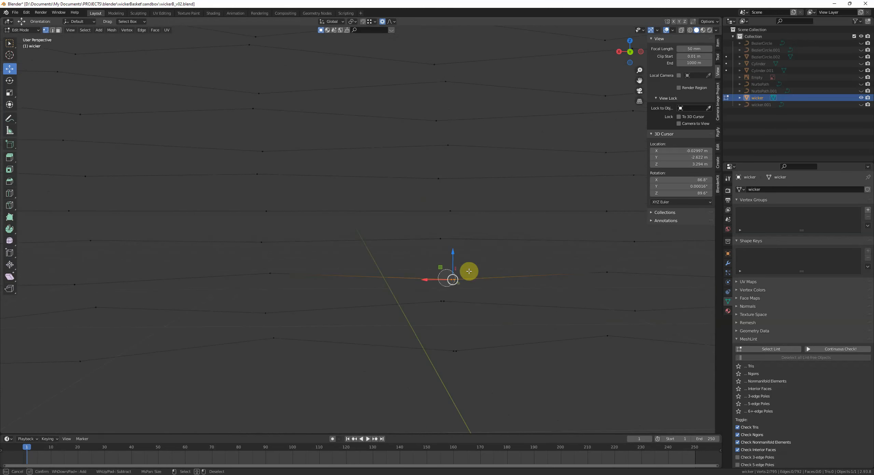
right_click(469, 272)
key(m)
click(492, 270)
click(502, 269)
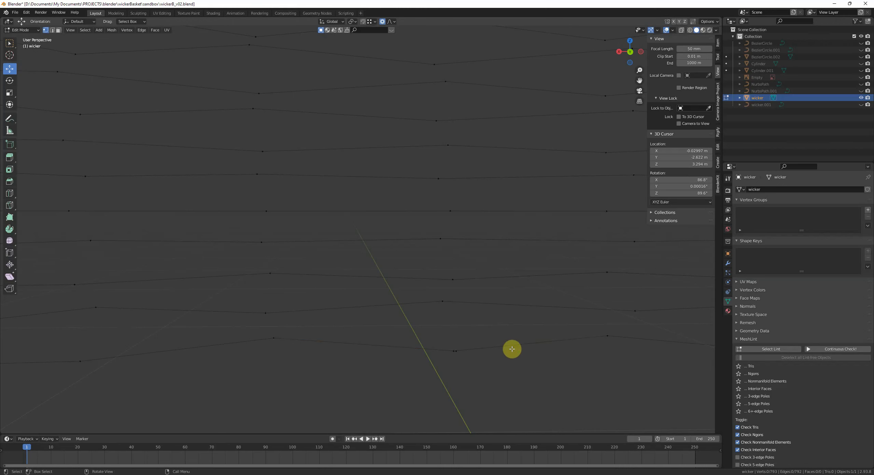
key(c)
click(457, 351)
right_click(519, 349)
key(m)
click(519, 349)
- Convert the wicker mesh back to a curve and give it a round bevel with a depth of 0.05 m
scroll(486, 334, down, 5)
key(Tab)
shift+middle_drag(464, 284, 473, 359)
scroll(458, 332, down, 5)
key(q)
click(601, 324)
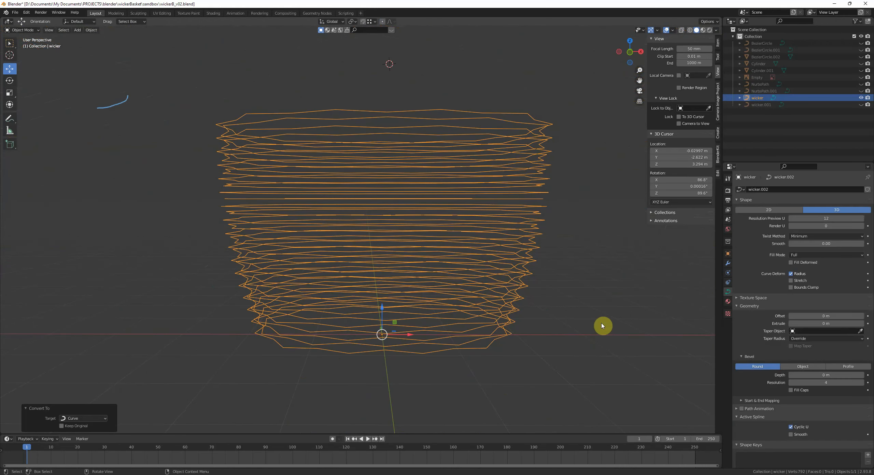
mouse_move(809, 375)
mouse_down()
mouse_move(824, 375)
mouse_move(816, 375)
mouse_up()
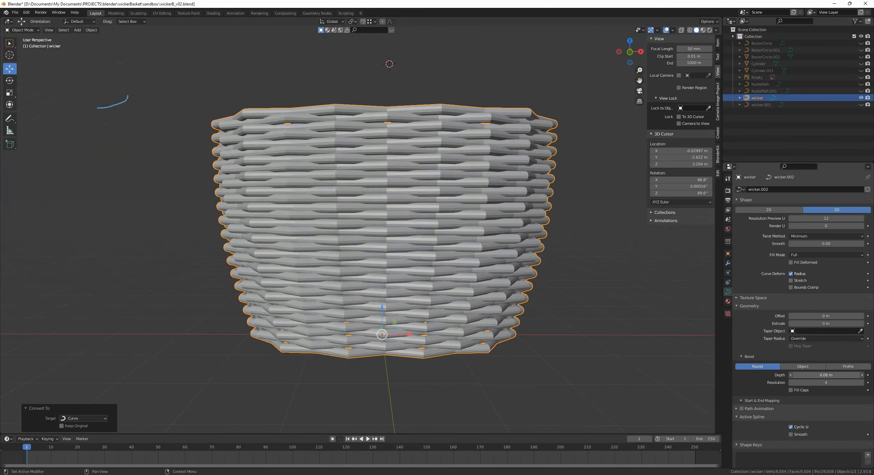
middle_drag(445, 312, 352, 208)
scroll(460, 324, down, 3)
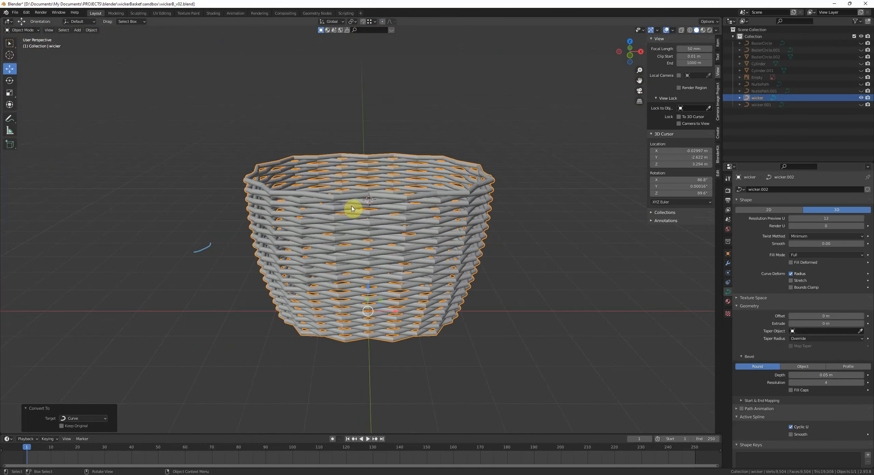
scroll(400, 268, up, 2)
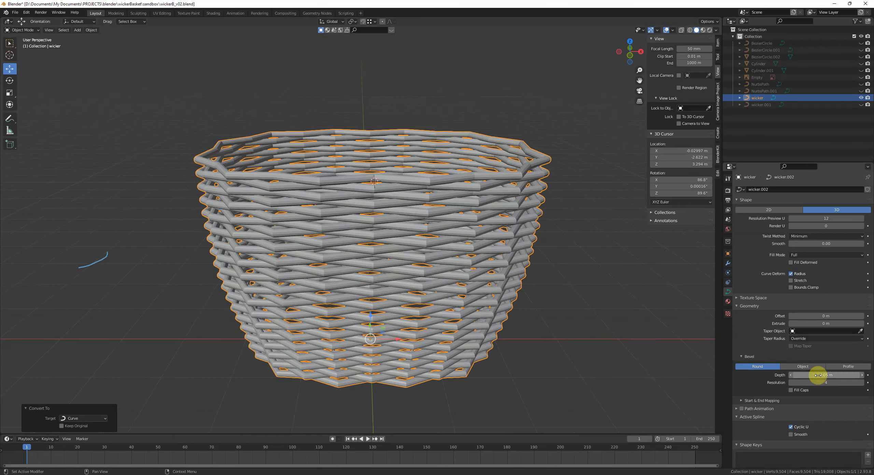
- Shade the wicker strands smooth and unhide the remaining basket parts and reference image
right_click(517, 255)
click(517, 256)
key(alt+a)
mouse_move(521, 259)
middle_down()
mouse_move(409, 248)
mouse_move(396, 191)
middle_up()
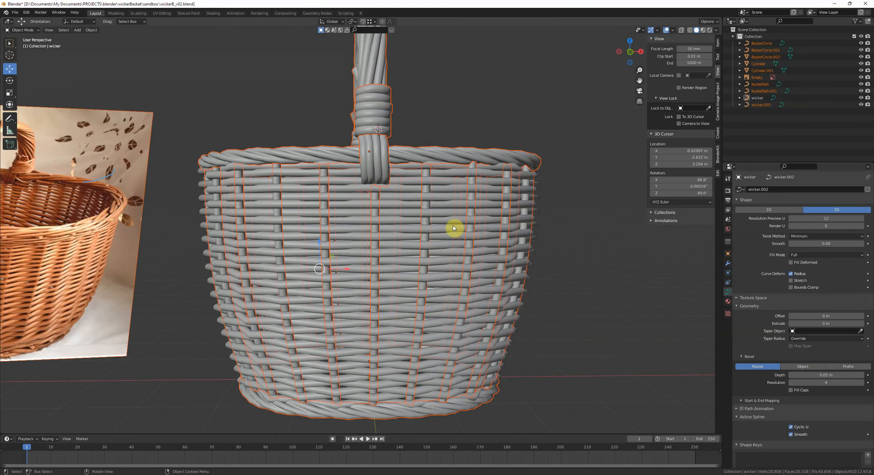
- Inspect the assembled basket from several angles and distances, checking the repaired wicker weave against the reference
middle_drag(454, 230, 388, 226)
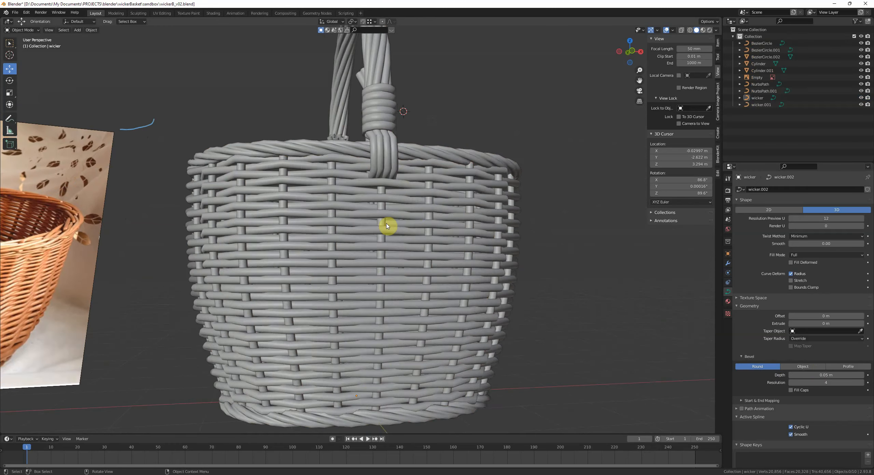
scroll(387, 225, down, 2)
middle_drag(392, 312, 299, 215)
click(377, 232)
scroll(390, 221, up, 4)
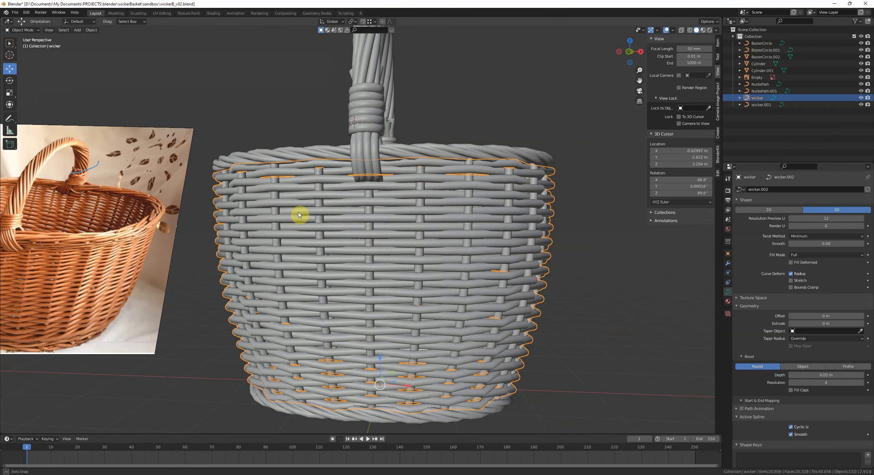
scroll(248, 246, down, 3)
middle_drag(248, 246, 432, 287)
scroll(493, 291, up, 4)
click(493, 292)
click(449, 302)
key(Tab)
scroll(435, 265, up, 3)
key(Tab)
click(464, 275)
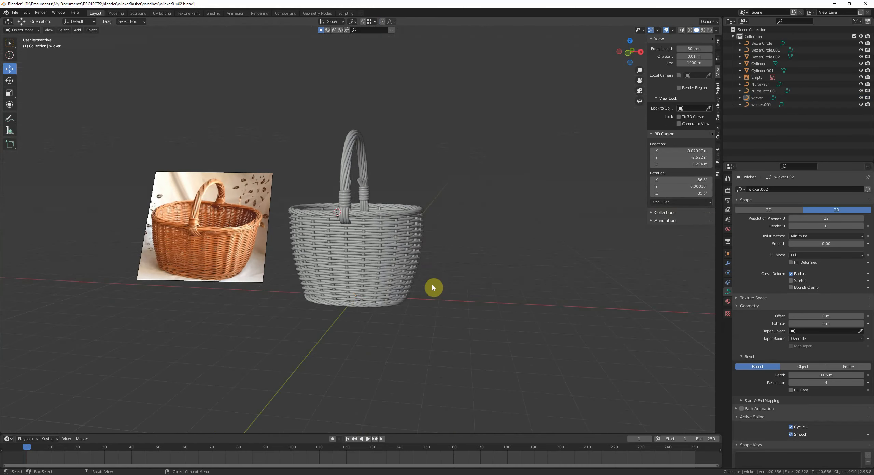
- Duplicate one vertical stake of the wicker.001 curve in Edit Mode and raise the copy above the basket
click(369, 235)
scroll(369, 235, up, 4)
middle_drag(380, 261, 403, 262)
key(Tab)
middle_drag(347, 271, 413, 282)
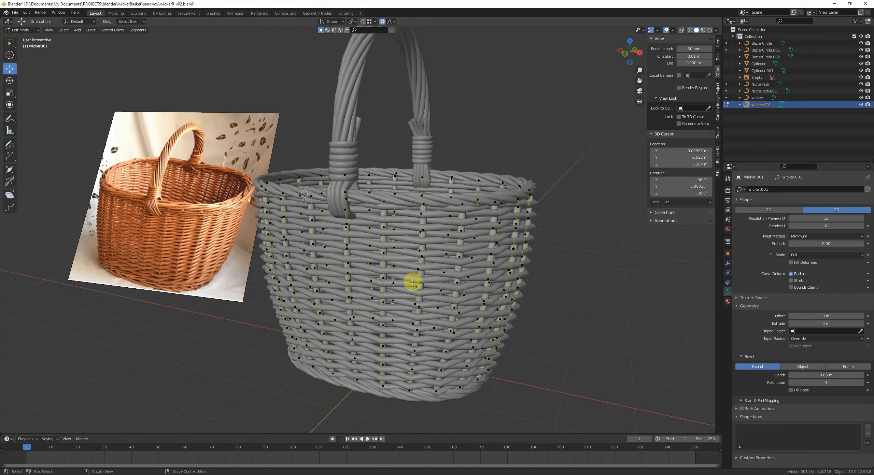
key(l)
scroll(384, 254, down, 3)
key(shift+d)
key(Escape)
key(g)
key(z)
click(424, 133)
- Straighten the copied stake by scaling its points to 0 along Y and X with proportional editing off, and adjust its height
shift+middle_drag(423, 134, 442, 216)
key(s)
key(y)
key(0)
click(389, 223)
key(o)
key(s)
key(x)
key(0)
click(445, 236)
key(g)
key(z)
click(383, 223)
- Separate the straightened stake into its own object and position it upright above the basket handle
key(p)
key(Tab)
click(360, 216)
key(g)
middle_drag(362, 217, 405, 227)
click(327, 251)
key(g)
key(z)
click(333, 232)
key(g)
middle_drag(334, 232, 345, 253)
click(384, 241)
middle_drag(435, 264, 415, 280)
scroll(430, 281, up, 3)
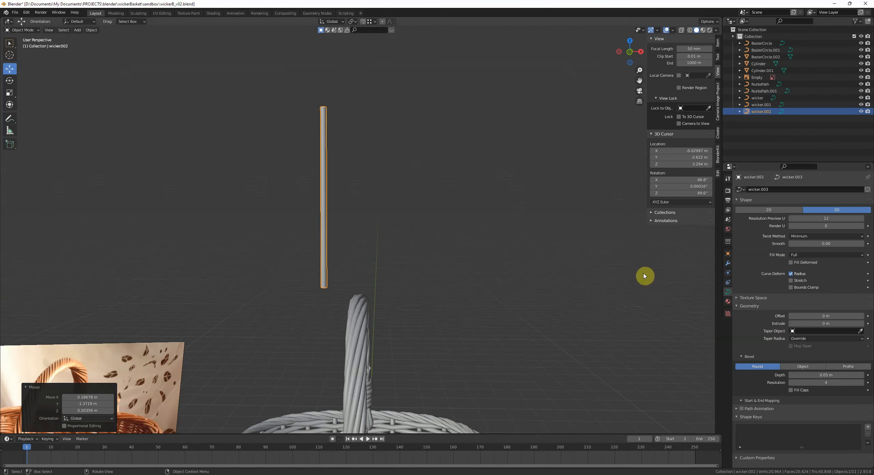
- Add an Array modifier with a count of 2 to the straight stake and set its relative X offset factor to 5.7
click(728, 263)
scroll(609, 258, down, 5)
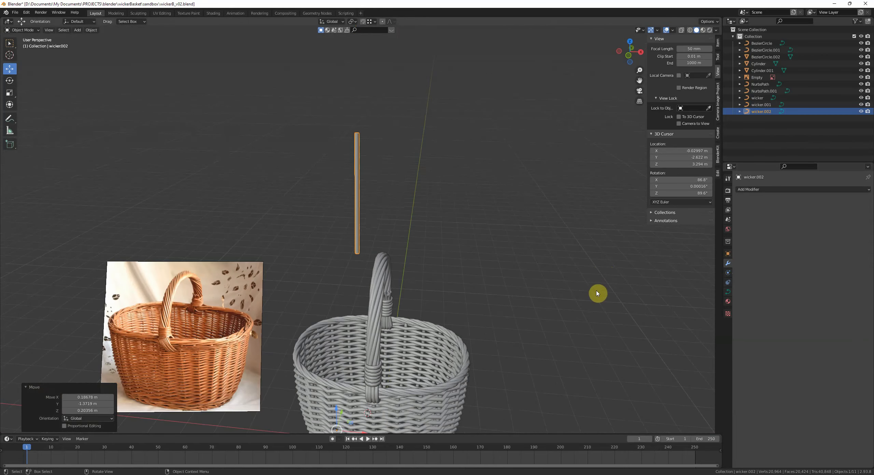
middle_drag(549, 301, 544, 305)
shift+middle_drag(526, 367, 504, 358)
click(752, 190)
click(760, 211)
scroll(482, 235, up, 3)
drag(822, 240, 866, 242)
scroll(613, 255, down, 3)
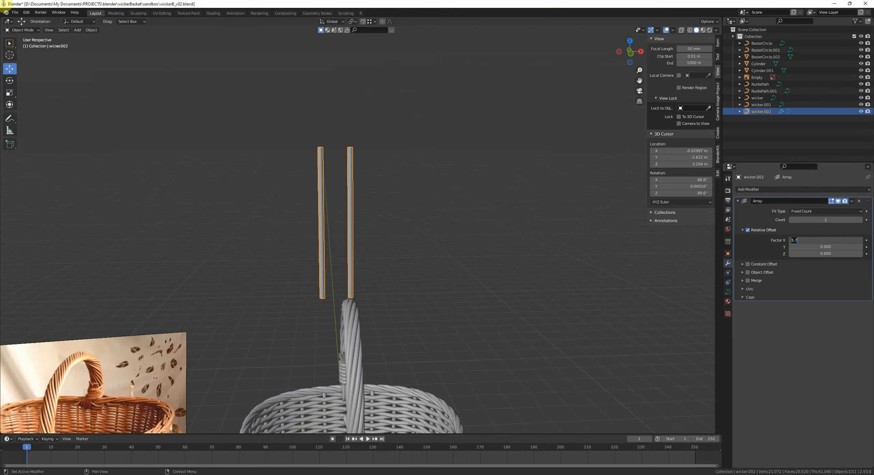
- Switch the array from relative to constant offset and set the Y distance to 0.6 m
click(748, 230)
click(743, 230)
click(743, 239)
click(747, 239)
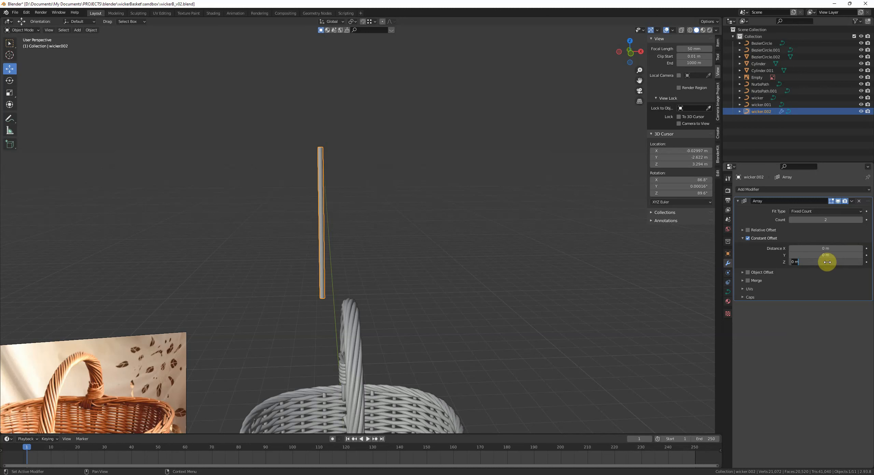
middle_drag(702, 257, 533, 263)
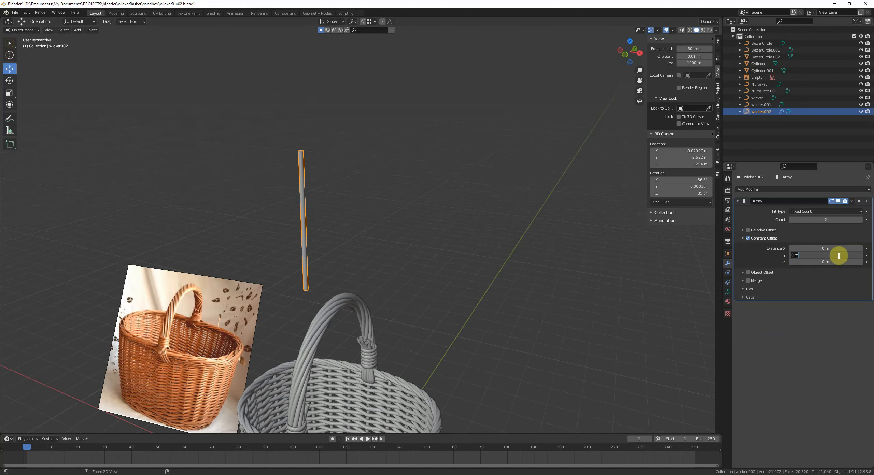
middle_drag(580, 293, 432, 241)
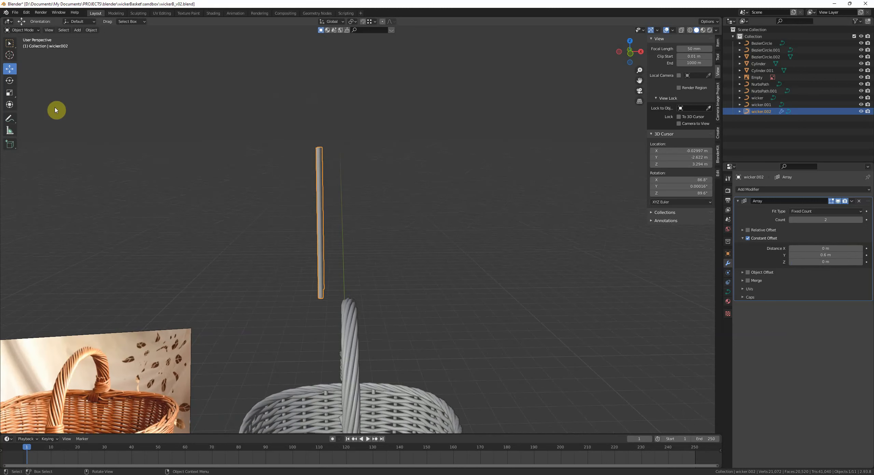
- Set the arrayed stake's origin to its geometry and rotate it 90 degrees around Z
key(q)
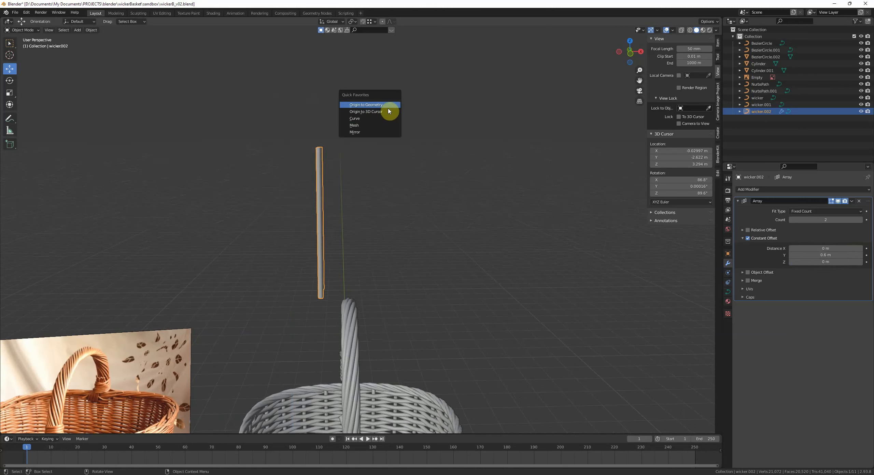
click(388, 106)
middle_drag(396, 124, 399, 130)
text(rz90)
key(Escape)
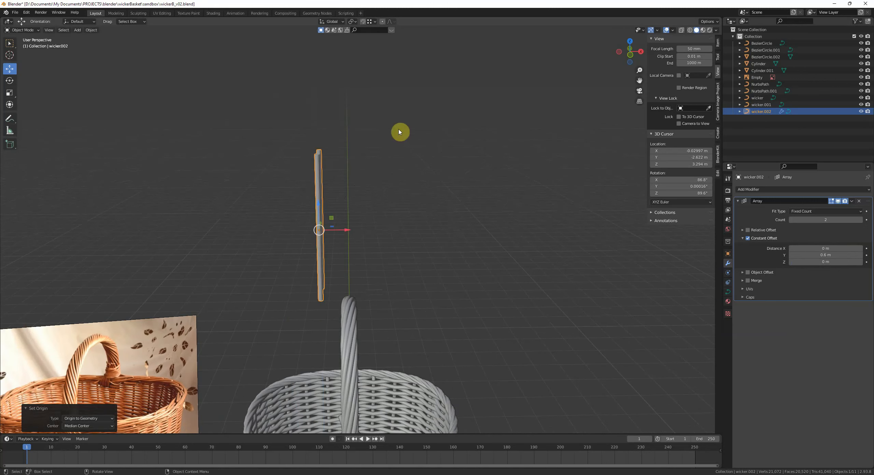
click(400, 130)
middle_drag(400, 130, 372, 294)
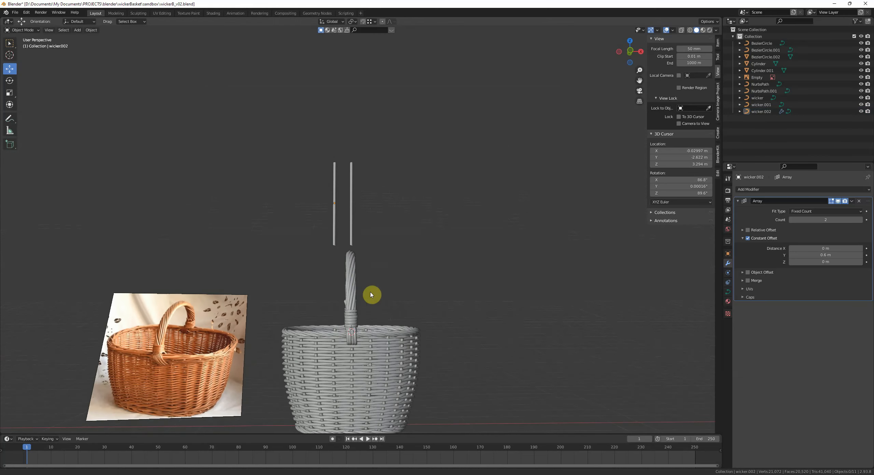
click(352, 221)
scroll(374, 221, up, 3)
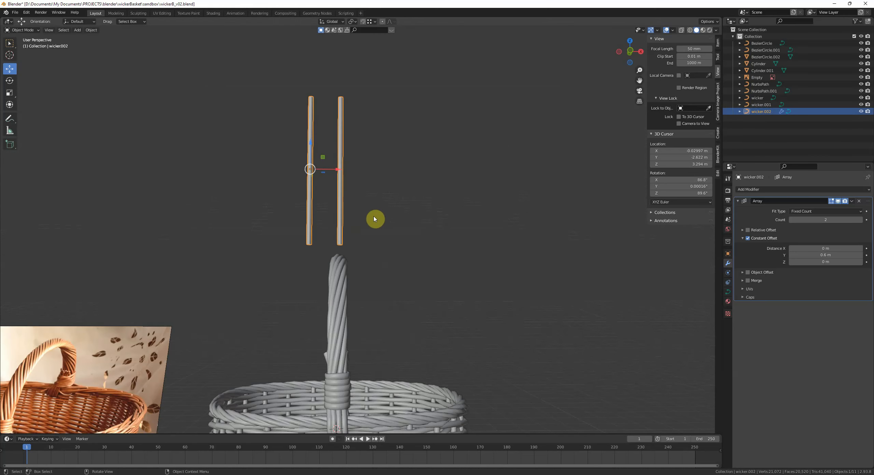
- Raise the stake array's count to 6 and lower the stakes along Z into the basket
click(860, 219)
click(860, 219)
click(860, 219)
click(860, 220)
scroll(583, 234, down, 3)
middle_drag(584, 234, 556, 267)
key(g)
key(z)
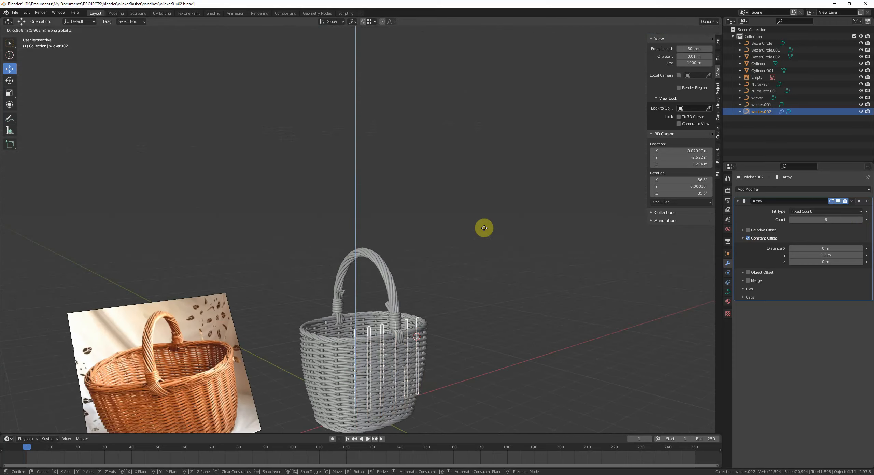
click(485, 228)
- Rotate the arrayed stakes 90 degrees around X so they lie flat and move them along Z towards the basket's base
middle_drag(484, 228, 544, 266)
text(rx90)
key(Return)
key(g)
key(z)
click(566, 280)
- Position the flat stakes along X and Y so they span the basket's open bottom
scroll(506, 263, up, 5)
key(g)
key(x)
click(508, 263)
key(g)
key(x)
click(512, 274)
key(g)
key(y)
click(549, 277)
key(g)
key(x)
click(546, 267)
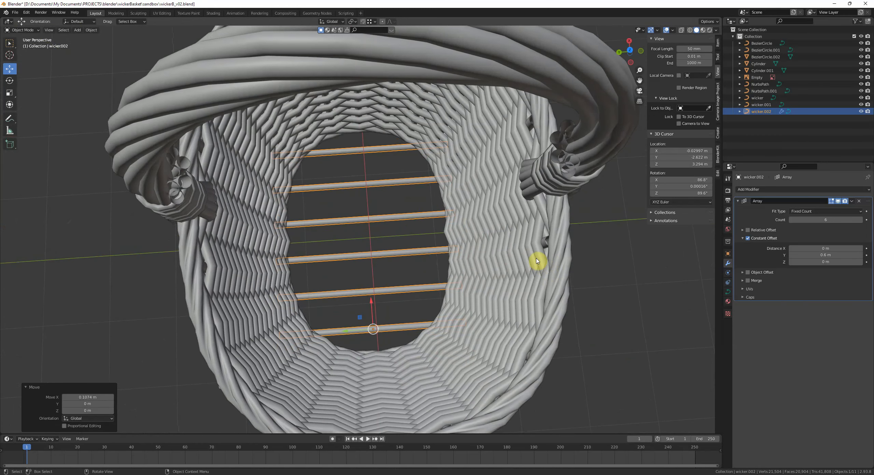
- Reduce the array's Y distance to 0.566 m and adjust the stakes' position along X over the opening
drag(795, 255, 785, 255)
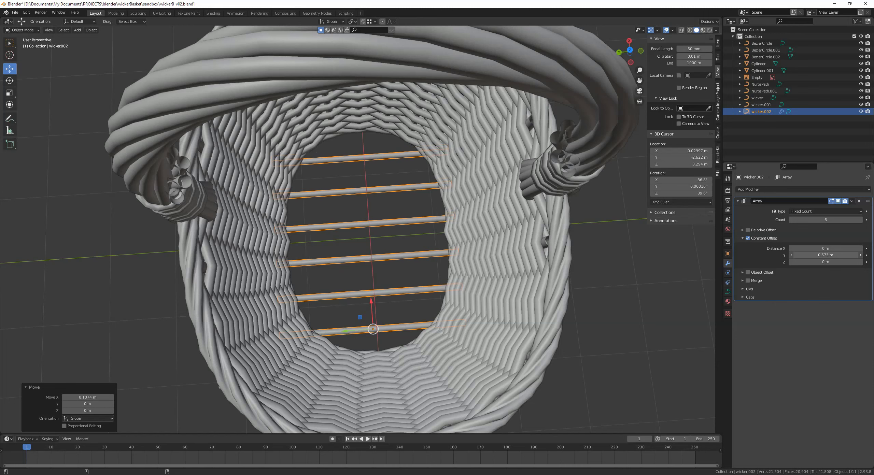
click(489, 224)
click(380, 189)
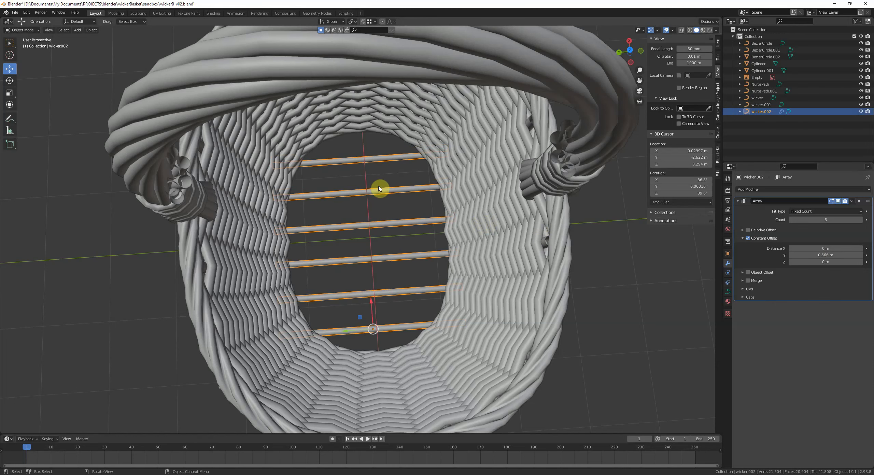
middle_drag(391, 194, 443, 194)
key(g)
key(x)
click(393, 195)
click(392, 195)
- Move the stakes along Z to the level of the basket's twisted bottom rim
middle_drag(347, 235, 403, 147)
click(326, 288)
key(KP_1)
scroll(413, 258, down, 3)
middle_drag(413, 258, 406, 252)
key(g)
key(z)
click(404, 224)
scroll(403, 222, up, 3)
key(g)
key(z)
click(403, 217)
- Shift the stakes along X at the bottom rim and reduce the array's Y distance to 0.427 m
middle_drag(402, 217, 454, 234)
key(g)
key(x)
click(429, 230)
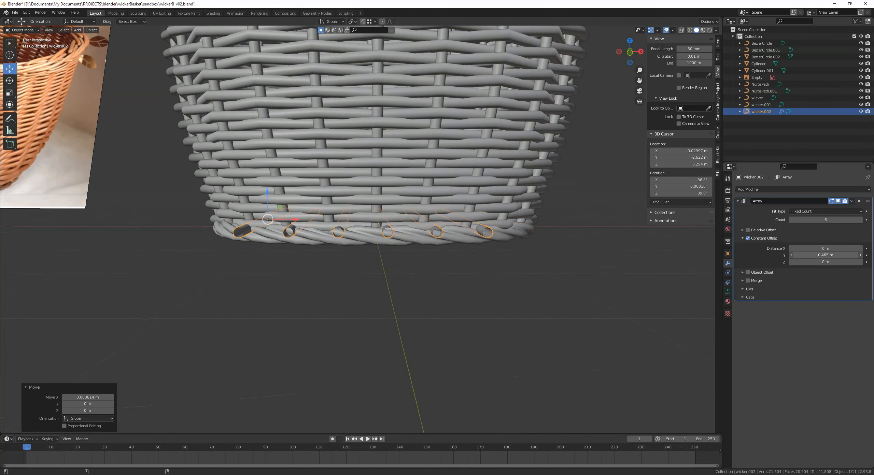
drag(825, 255, 823, 255)
middle_drag(722, 259, 685, 247)
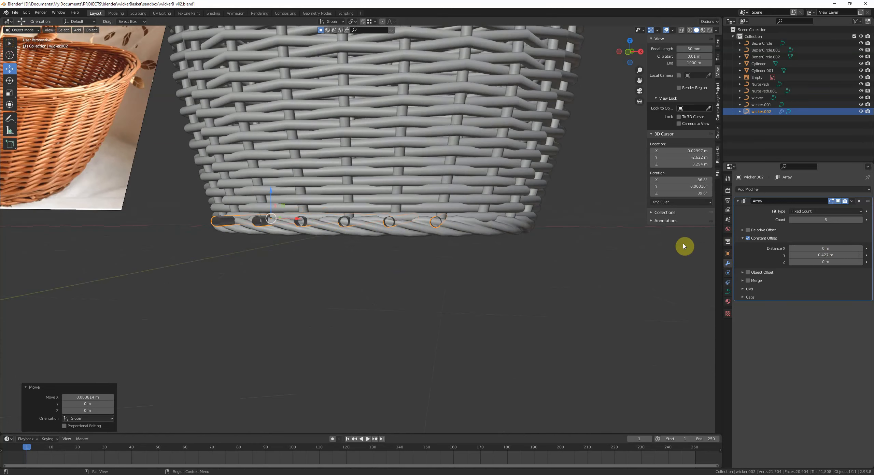
- Increase the array count to 7 and fine-tune its Y distance to 0.428 m
middle_drag(463, 219, 478, 256)
click(468, 268)
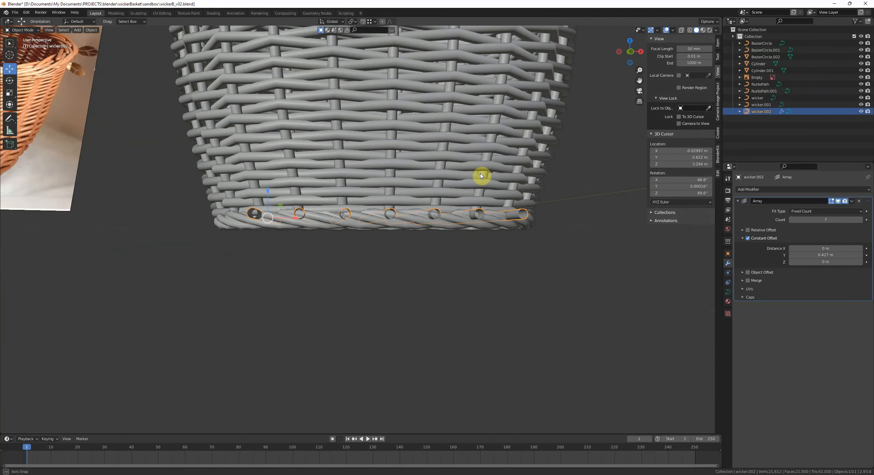
middle_drag(481, 175, 466, 181)
drag(832, 255, 832, 255)
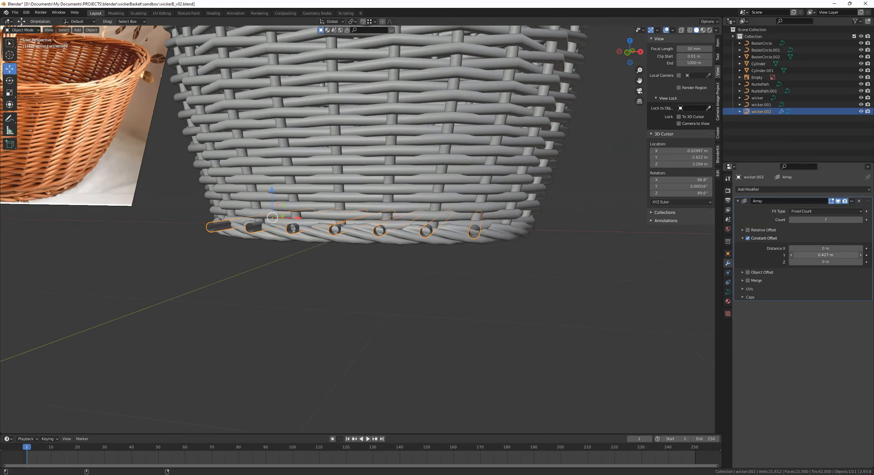
- Duplicate a short section of the stake curve and separate the copy into its own object
middle_drag(458, 216, 522, 301)
key(Tab)
key(shift+d)
click(427, 180)
key(p)
key(Tab)
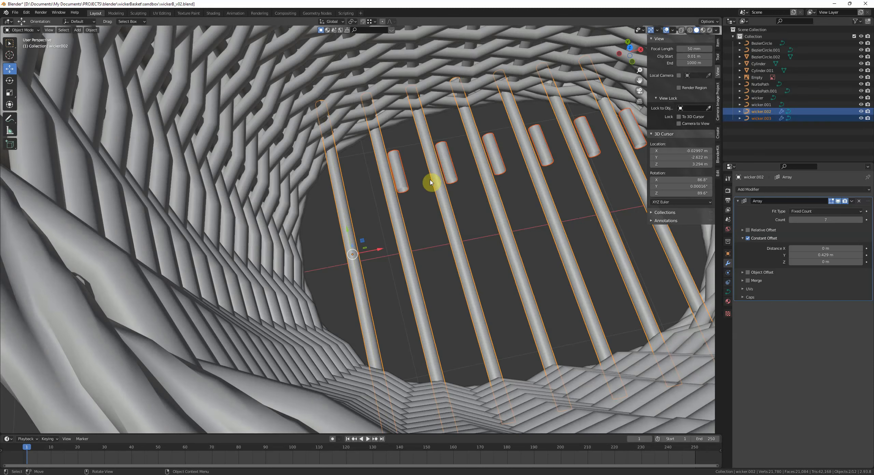
- Convert the separated short pieces to a mesh and delete everything except a single lengthwise edge
click(416, 175)
click(409, 175)
key(q)
click(464, 196)
key(Tab)
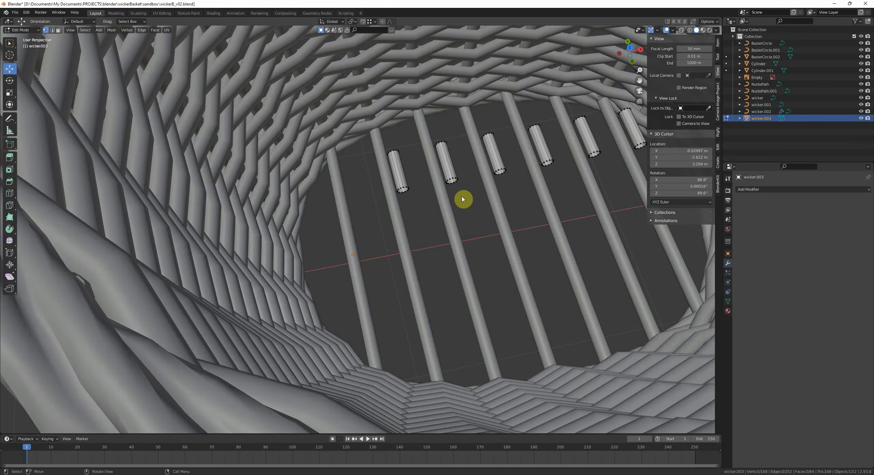
key(a)
key(x)
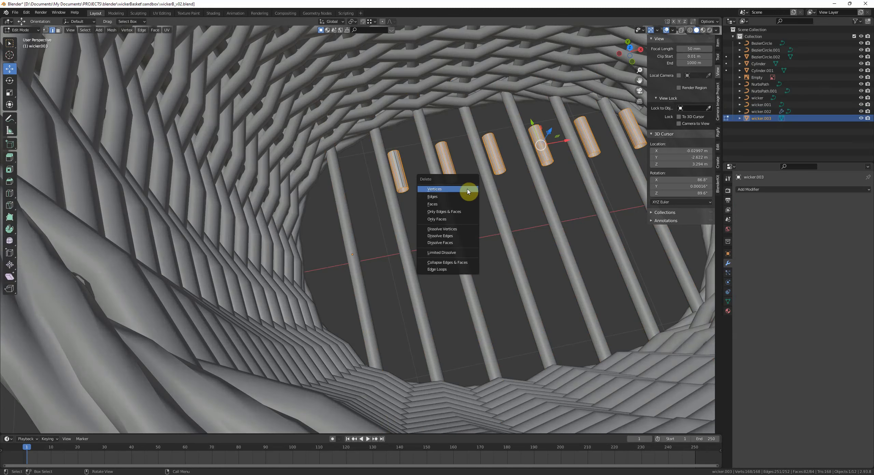
click(458, 202)
middle_drag(403, 168, 425, 179)
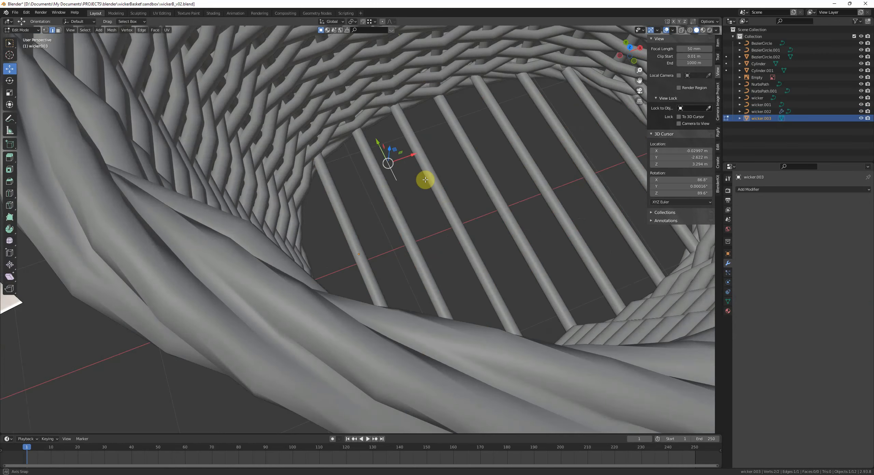
- Move the remaining edge near the first stakes and rotate it 90 degrees around Z
key(g)
click(394, 208)
text(rz90)
key(Return)
key(Tab)
- Isolate the stakes and the edge object, and open the edge for mesh editing in top view
shift+click(348, 221)
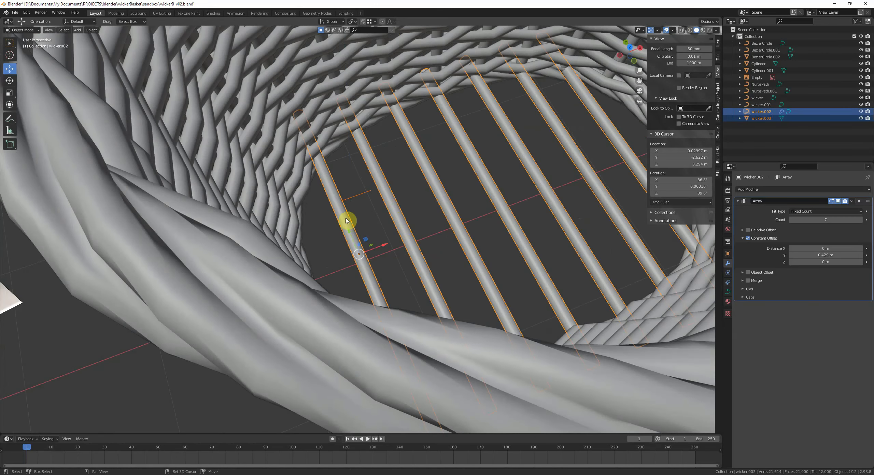
key(shift+h)
click(362, 195)
scroll(384, 208, down, 3)
key(Tab)
middle_drag(384, 209, 395, 240)
key(KP_7)
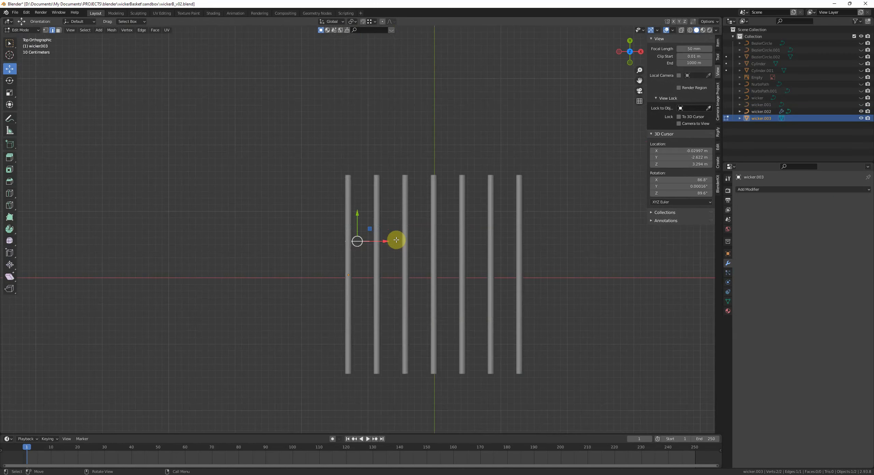
- Move the edge along Y to the stakes' upper ends and slide its free vertex along X onto the second stake
key(g)
key(y)
click(402, 177)
scroll(411, 180, up, 4)
shift+middle_drag(417, 183, 346, 240)
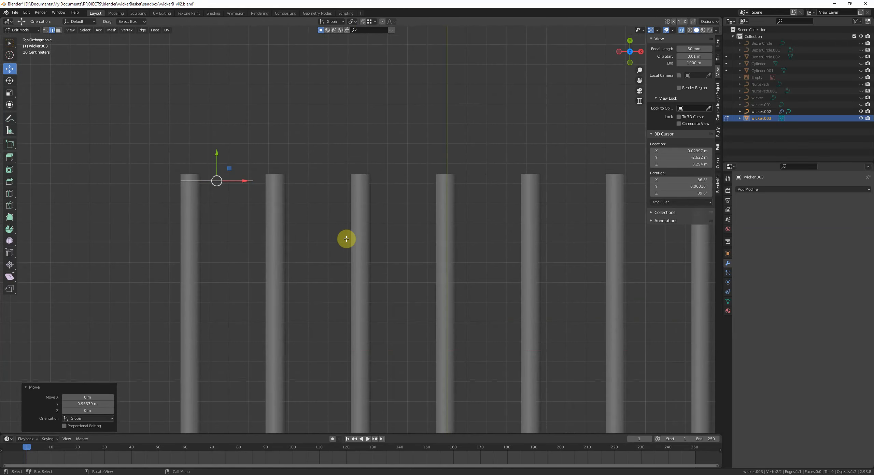
key(1)
click(261, 176)
key(g)
key(x)
click(296, 190)
- Extrude the end vertex along X repeatedly, placing one vertex on each remaining stake up to the seventh
key(e)
key(x)
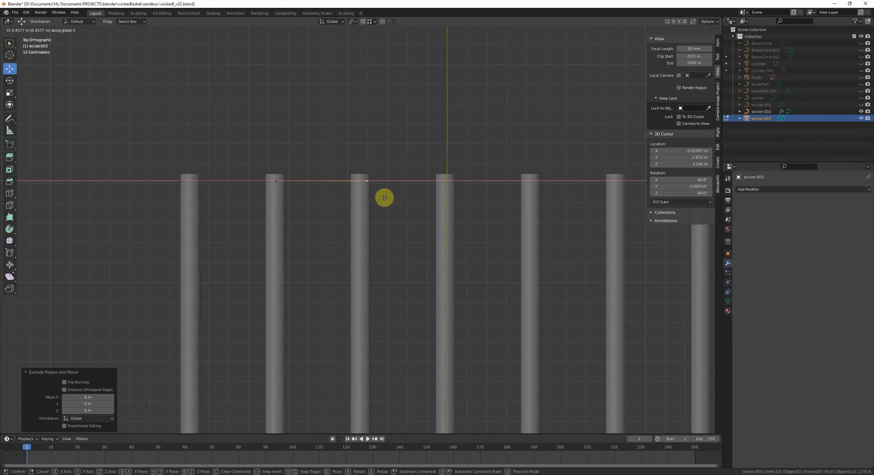
click(380, 198)
right_click(365, 199)
key(g)
key(x)
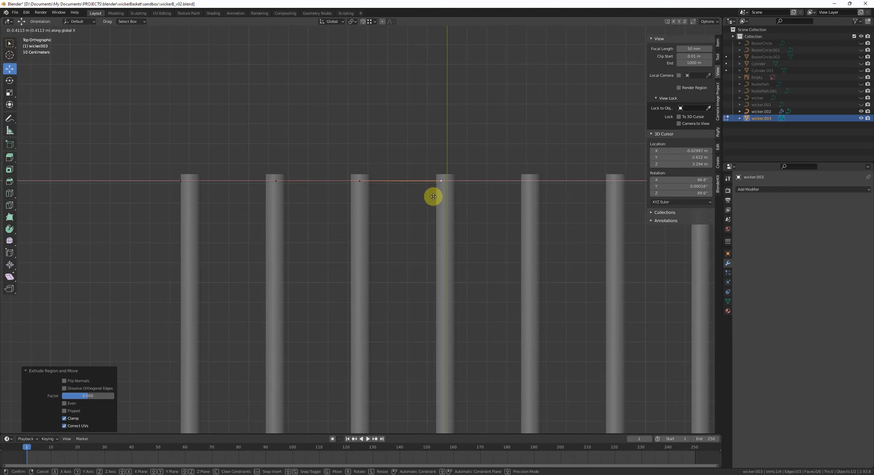
click(445, 201)
key(e)
right_click(448, 205)
key(g)
key(x)
click(539, 217)
shift+middle_drag(544, 217, 323, 216)
key(e)
right_click(330, 219)
key(g)
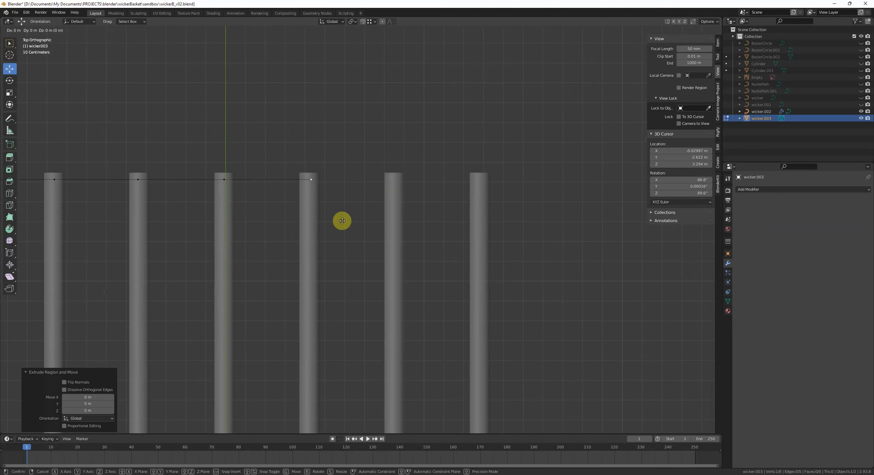
key(x)
click(425, 220)
key(e)
key(x)
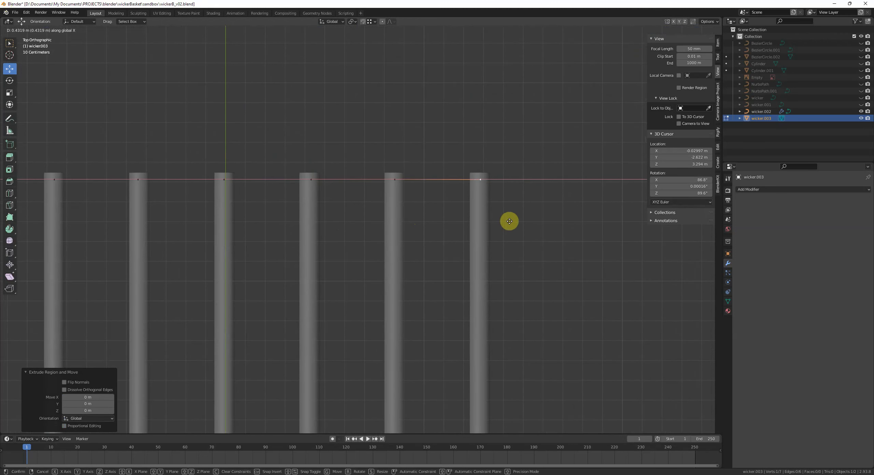
click(510, 221)
- Duplicate the whole vertex line and place the copy just below the original across the stakes
scroll(377, 232, down, 2)
shift+middle_drag(411, 232, 464, 224)
drag(609, 235, 164, 139)
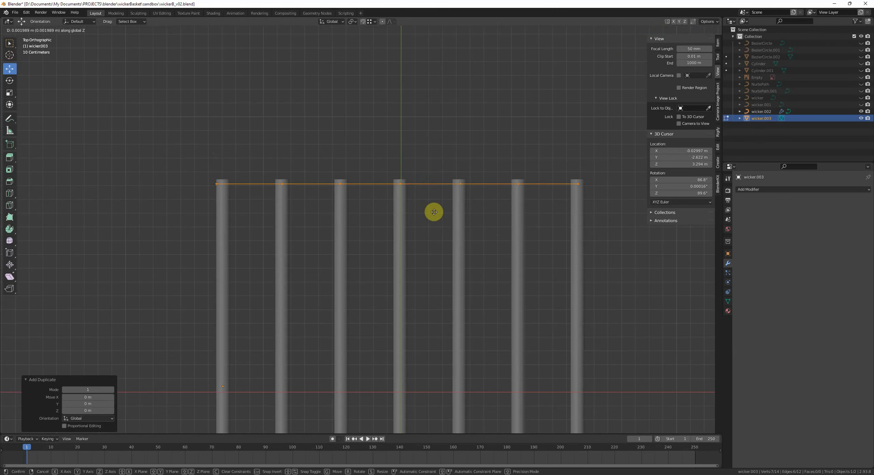
key(Tab)
- Convert the two lines to curves and set their bevel depth to 0.05 m
key(alt+c)
click(527, 244)
click(728, 293)
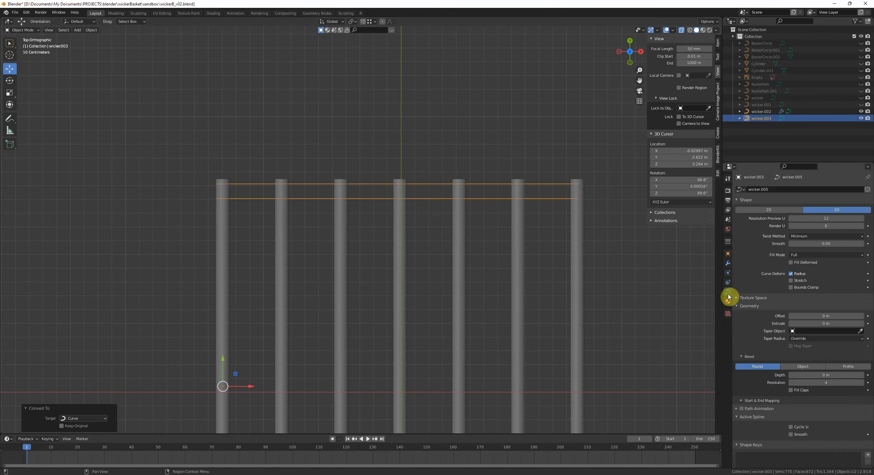
click(822, 373)
text(.05)
key(Return)
- Select the lower strand and move it along Y by about 0.012 m to close up to the upper one
key(Tab)
scroll(256, 233, up, 2)
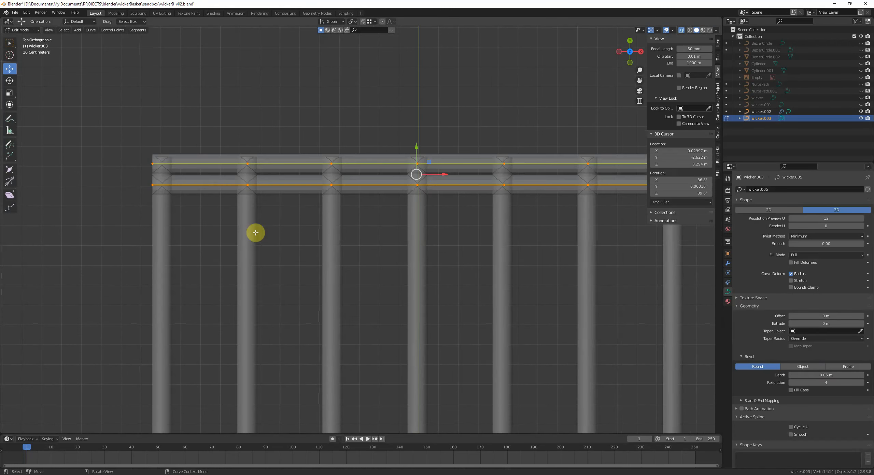
key(alt+a)
key(l)
shift+middle_drag(331, 191, 396, 256)
scroll(396, 257, up, 2)
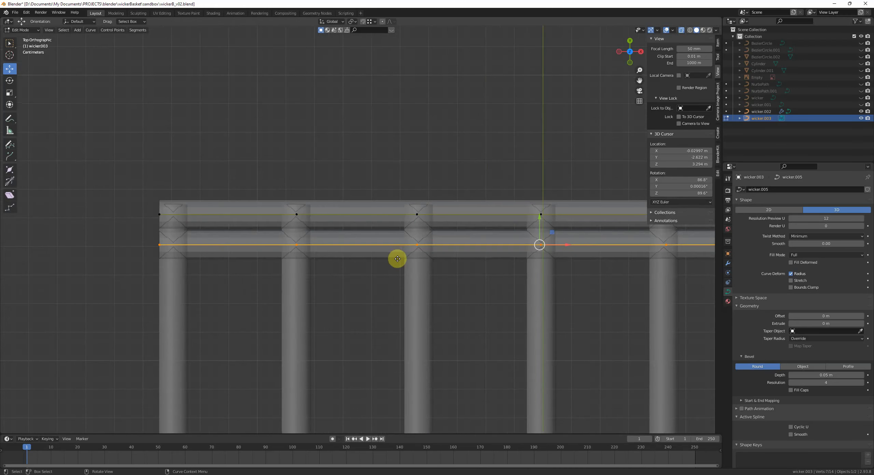
key(g)
key(y)
click(395, 255)
scroll(393, 255, down, 3)
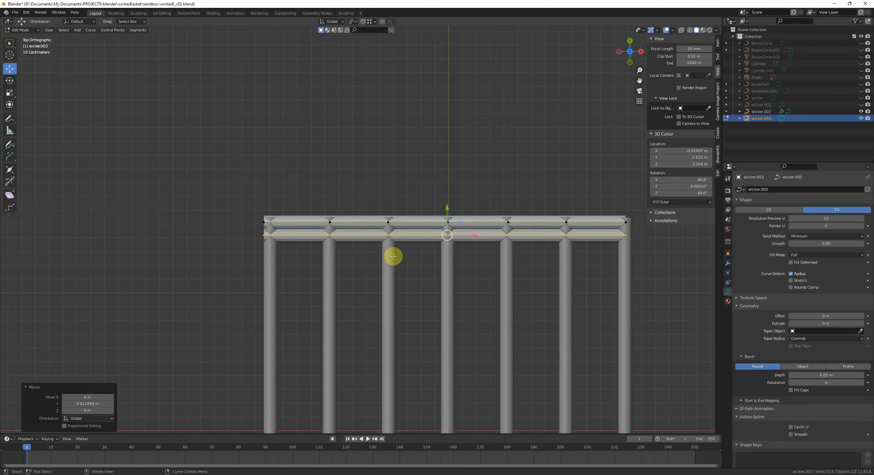
- Try a different bevel depth on the strands and reset it to 0.05 m
shift+middle_drag(378, 262, 315, 256)
shift+middle_drag(404, 283, 445, 262)
key(Tab)
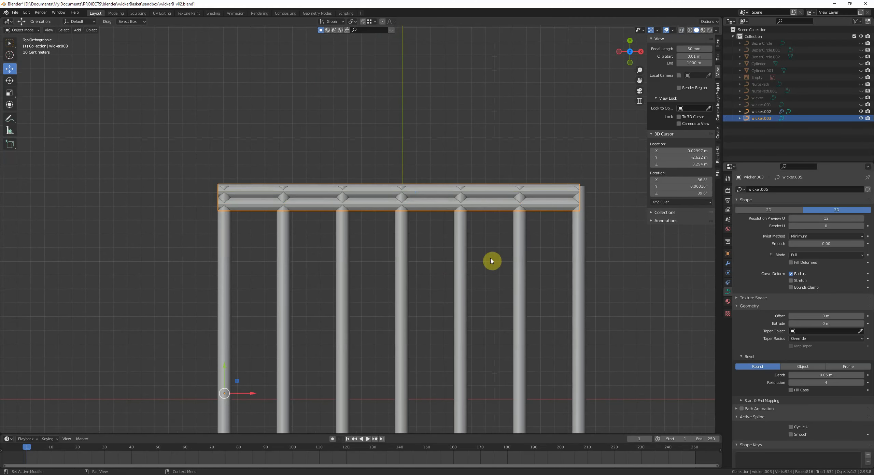
drag(826, 375, 799, 376)
key(q)
key(Tab)
key(Tab)
text(.05)
key(Return)
- Move alternating control points of the two strands about 0.094 m down along Z to start the weave around the stakes
middle_drag(399, 261, 332, 259)
key(Tab)
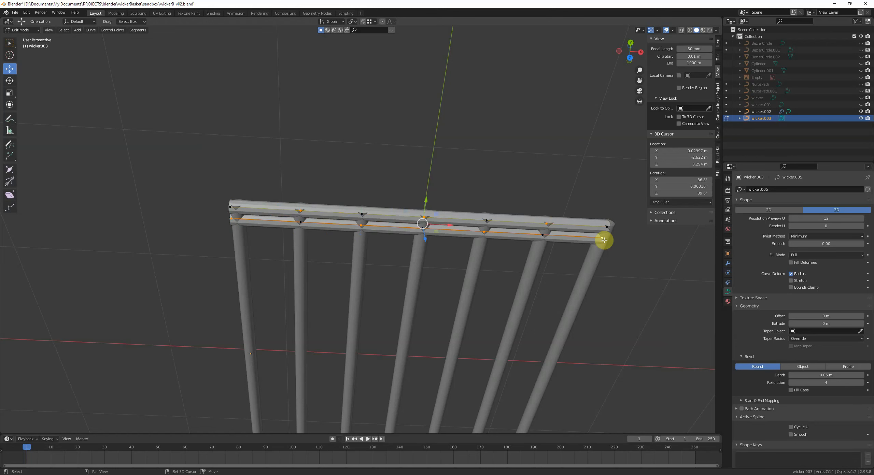
middle_drag(604, 240, 554, 286)
key(g)
key(z)
click(521, 257)
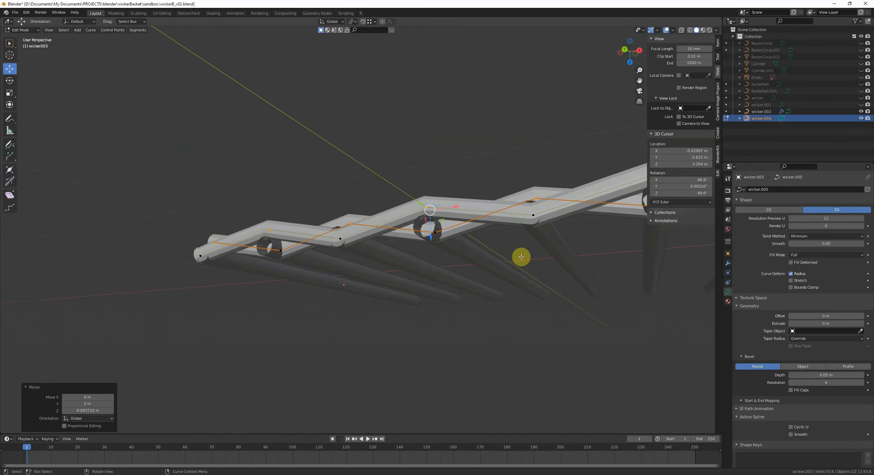
- Select the opposite alternating control points of the two strands and shift them along Z to form the over-under weave
middle_drag(521, 256, 541, 184)
click(541, 184)
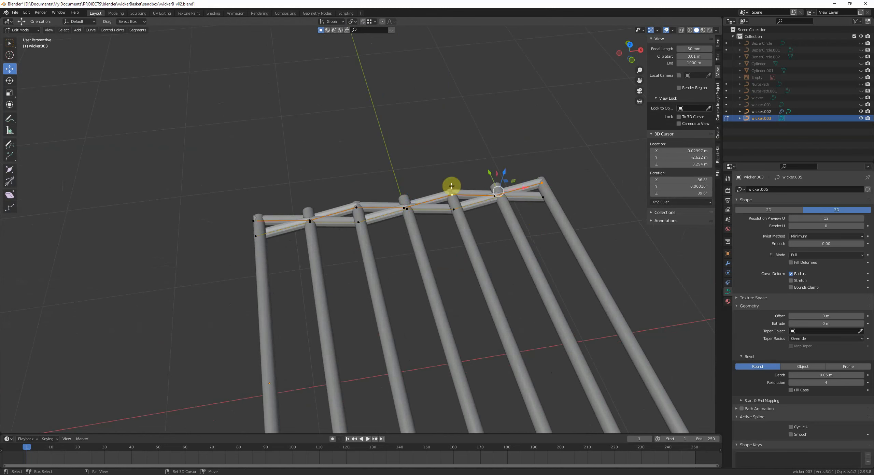
middle_drag(312, 227, 310, 214)
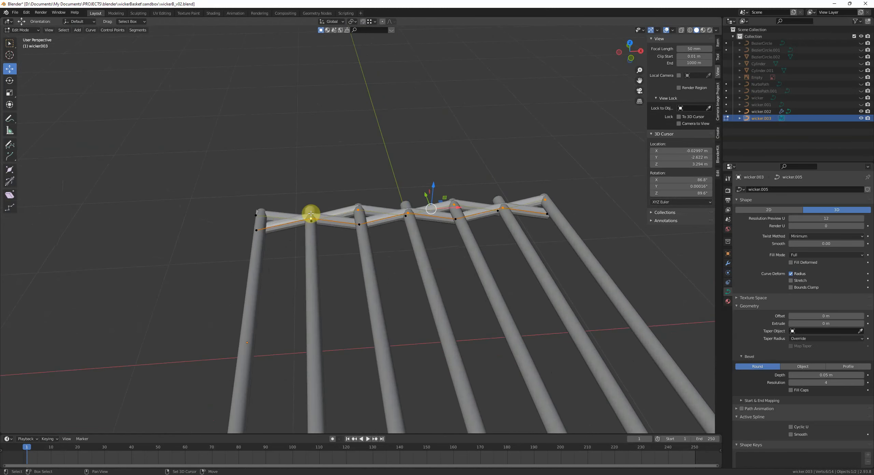
shift+click(256, 219)
middle_drag(262, 229, 303, 228)
scroll(302, 228, up, 3)
middle_drag(367, 241, 442, 230)
key(g)
key(z)
click(376, 217)
- Fine-tune the Z position of the selected control points until the strands cross evenly around the stakes
key(g)
key(z)
click(480, 226)
key(g)
key(z)
click(515, 228)
scroll(513, 226, down, 2)
key(Tab)
- Unhide all the basket objects and select the pair of woven strands
key(alt+a)
key(alt+h)
click(331, 269)
middle_drag(441, 230, 448, 235)
scroll(457, 234, up, 2)
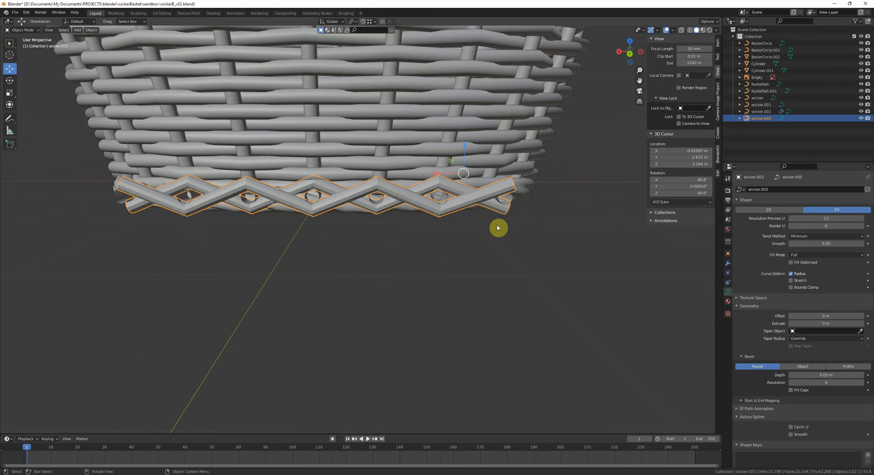
- Move the woven strands along X so that their end meets a stake near the middle of the base
key(g)
key(x)
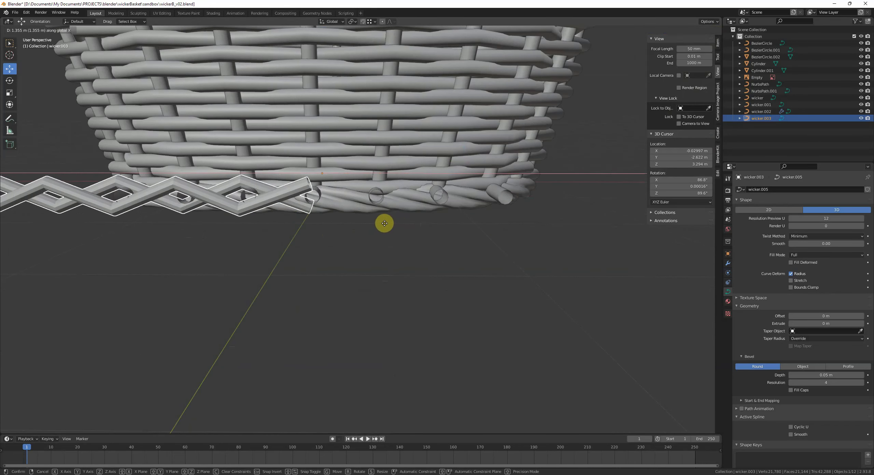
click(384, 223)
scroll(450, 249, down, 3)
scroll(397, 245, up, 2)
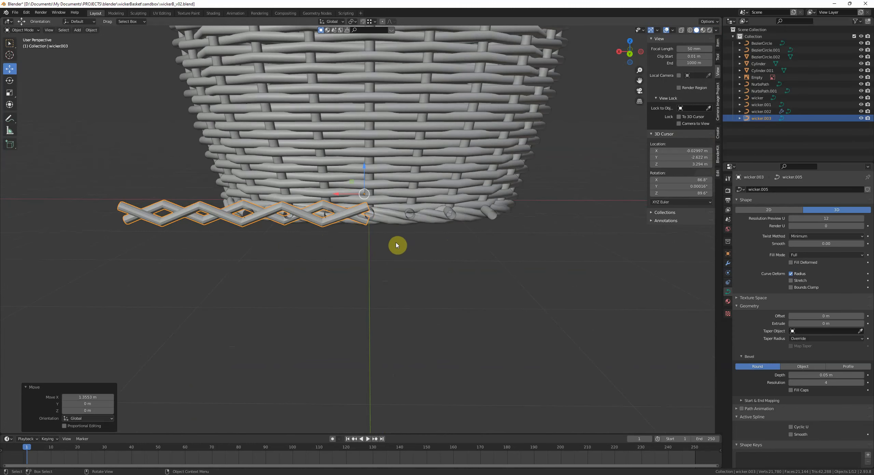
key(g)
key(x)
click(457, 243)
shift+middle_drag(456, 244, 412, 248)
key(g)
key(x)
click(418, 247)
- Set the strands' bevel depth to 0 m and convert them to a mesh
click(727, 262)
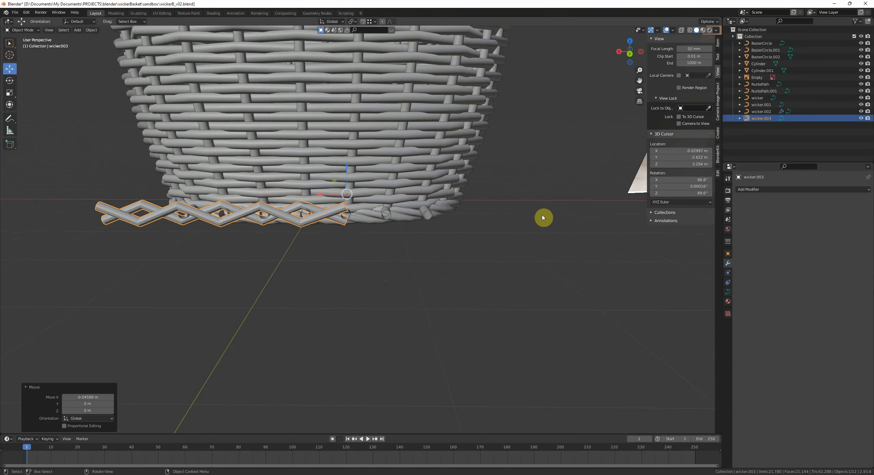
click(727, 292)
key(BackSpace)
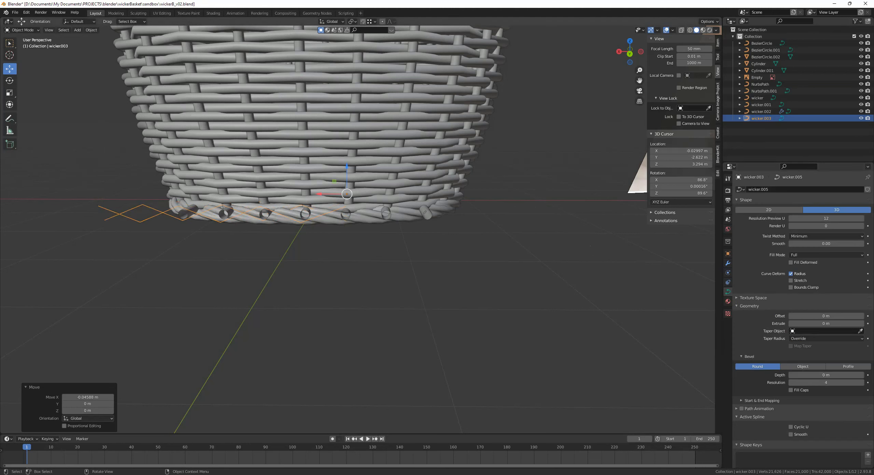
key(q)
click(597, 238)
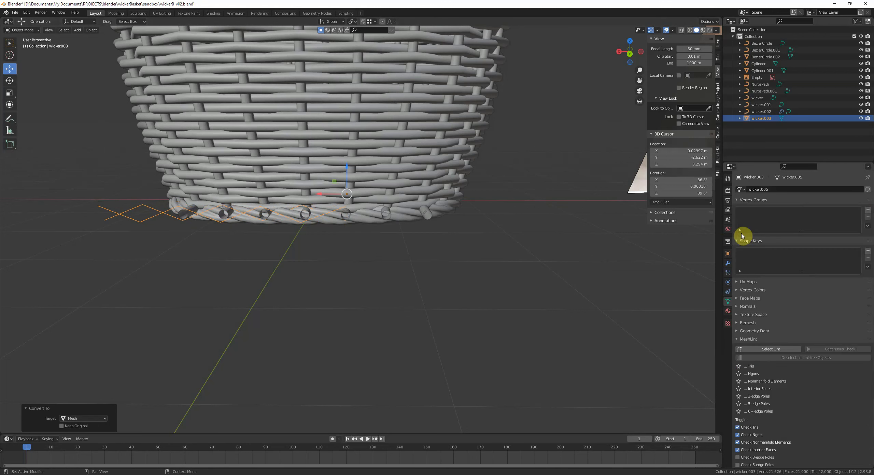
- Add an Array modifier to the strands and reverse its relative offset so the copy continues them lengthwise across the base
click(729, 263)
click(761, 190)
click(764, 197)
scroll(669, 224, up, 2)
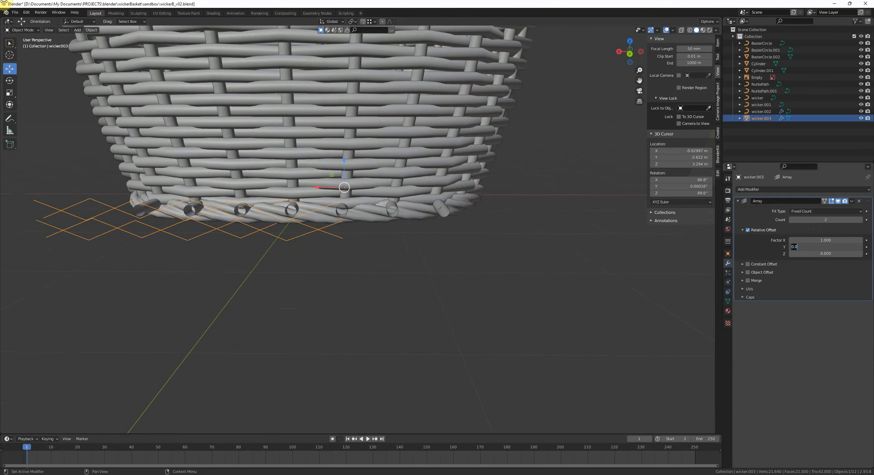
key(Return)
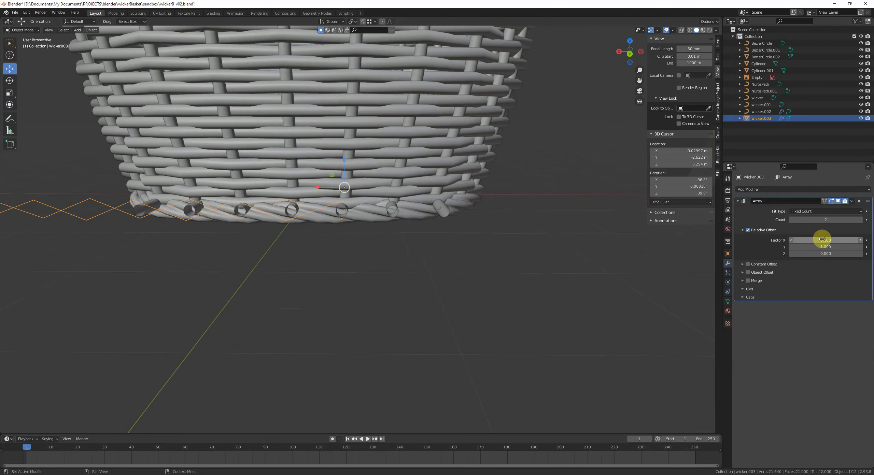
text(-)
key(Return)
- Apply the array and merge the overlapping strand vertices at the joint at center
middle_drag(440, 305, 397, 286)
key(ctrl+a)
click(463, 311)
key(alt+z)
key(Tab)
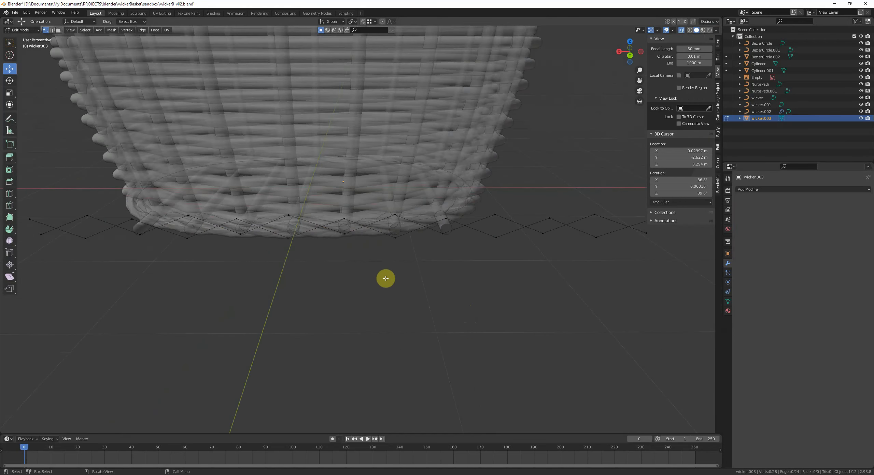
key(m)
click(383, 220)
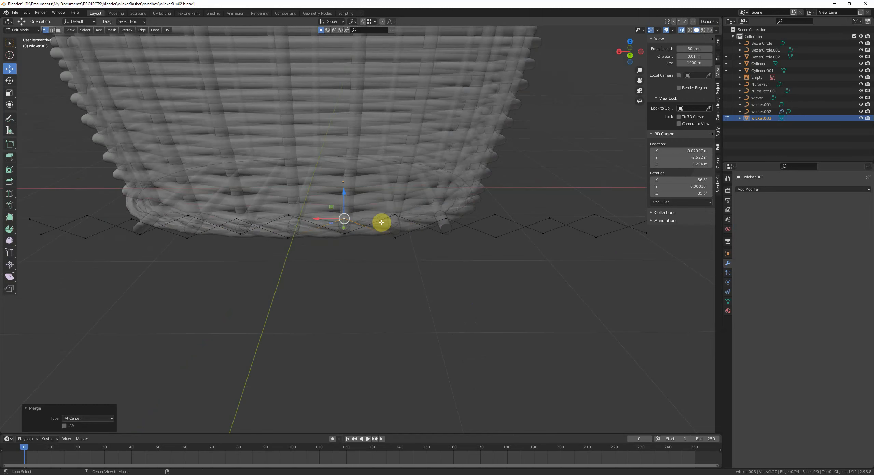
key(Tab)
key(alt+z)
- Convert the strands back to a curve with 0.05 m bevel depth and shade them smooth
middle_drag(402, 238, 402, 299)
key(q)
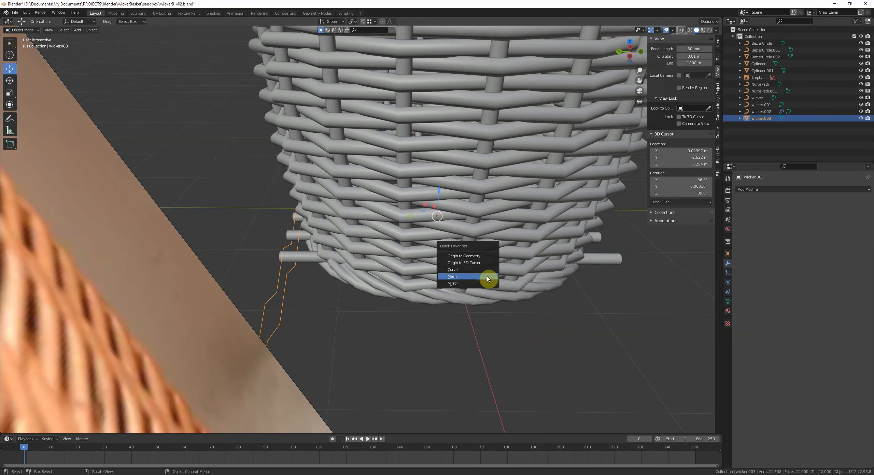
click(486, 274)
middle_drag(487, 273, 492, 287)
click(727, 291)
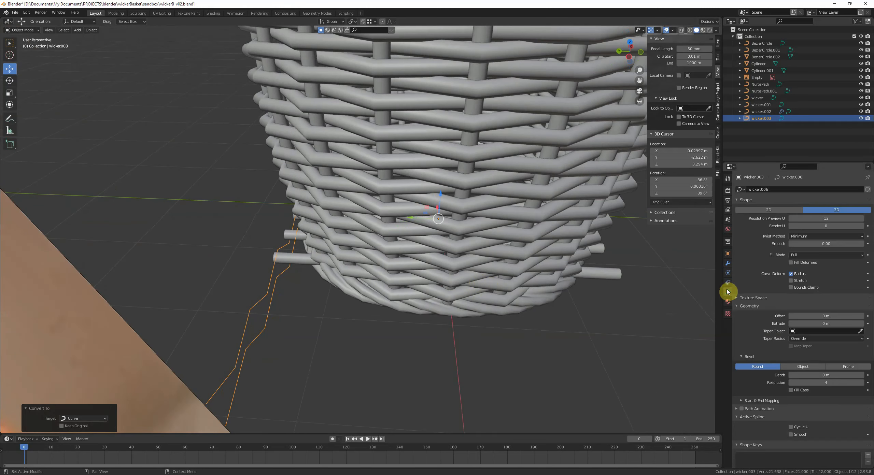
text(0.05)
key(Return)
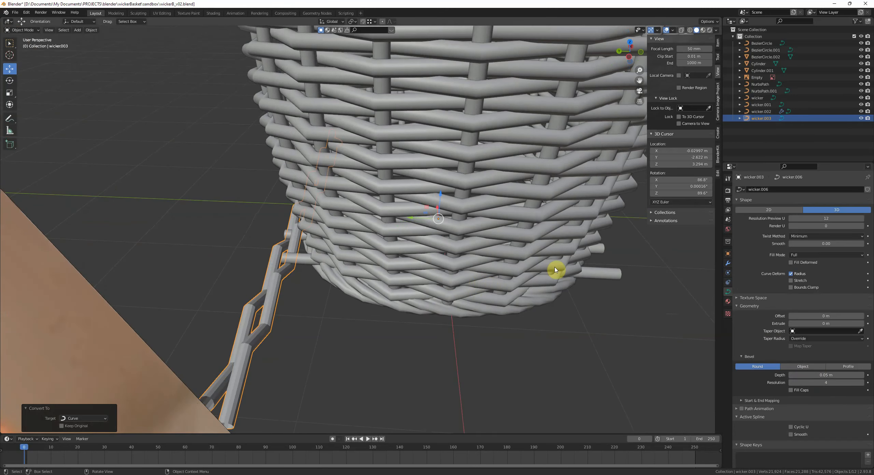
right_click(505, 244)
click(507, 244)
middle_drag(507, 244, 547, 227)
- Add an Array modifier to the strand curve and try relative offset factors on the Y and Z axes
click(727, 263)
click(752, 190)
click(755, 209)
scroll(478, 243, down, 4)
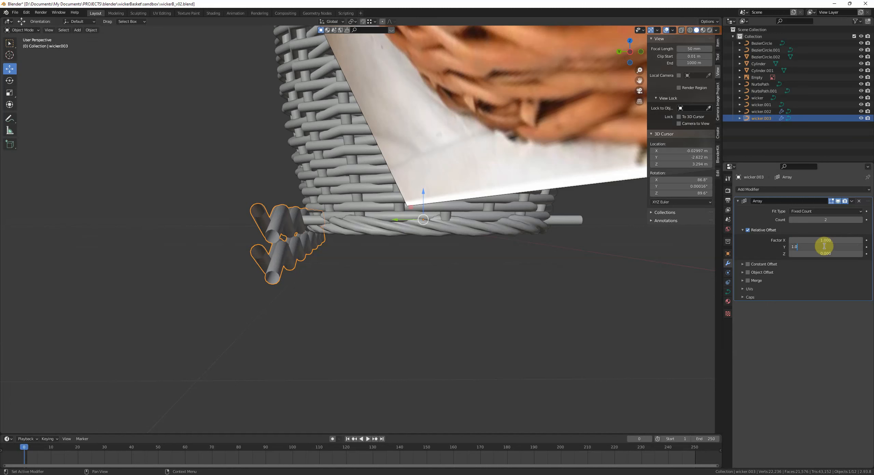
key(Return)
middle_drag(564, 263, 562, 255)
click(825, 254)
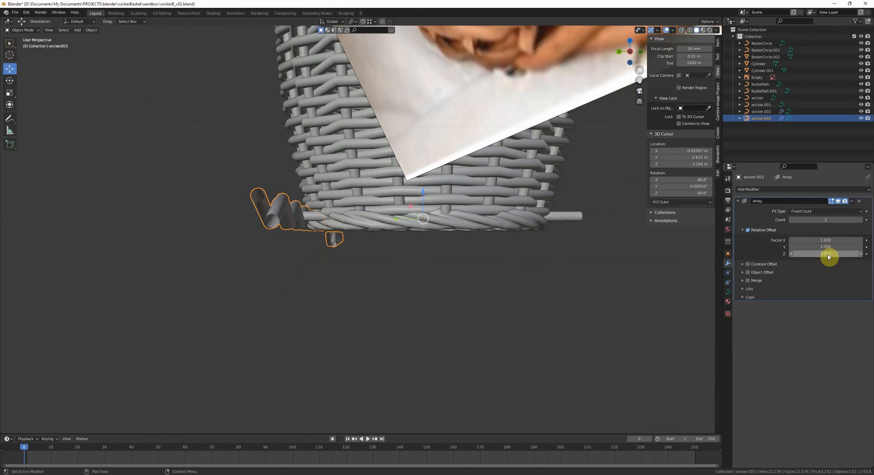
text(0)
key(Return)
- Set the array's relative offset factors to 0 in X, 0 in Y and 1 in Z
middle_drag(444, 226, 427, 250)
drag(851, 256, 861, 254)
key(ctrl+z)
key(ctrl+z)
key(ctrl+z)
middle_drag(503, 275, 462, 274)
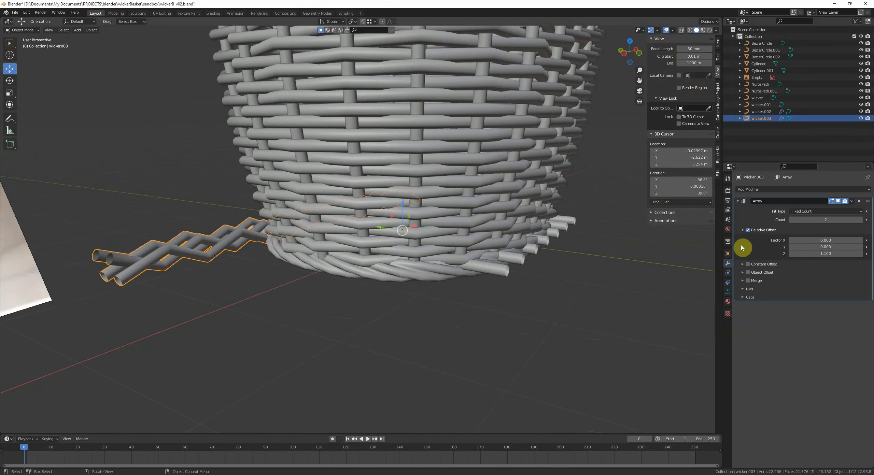
click(792, 255)
middle_drag(600, 221, 590, 264)
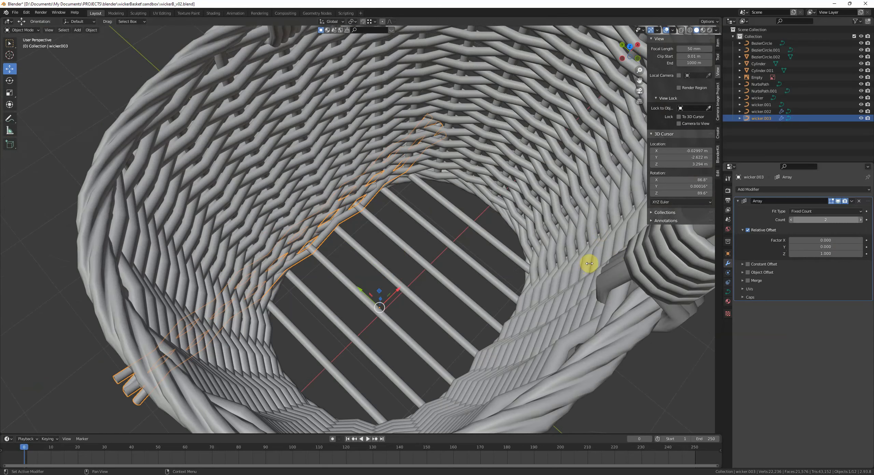
- Raise the strand array's count to 15 so the weave covers the whole base
drag(758, 220, 864, 222)
click(862, 221)
click(862, 220)
middle_drag(549, 261, 598, 227)
key(alt+a)
- Move the woven base piece along Y to position it under the basket
click(519, 307)
middle_drag(530, 306, 517, 264)
key(g)
key(y)
click(482, 258)
middle_drag(516, 265, 404, 282)
click(404, 282)
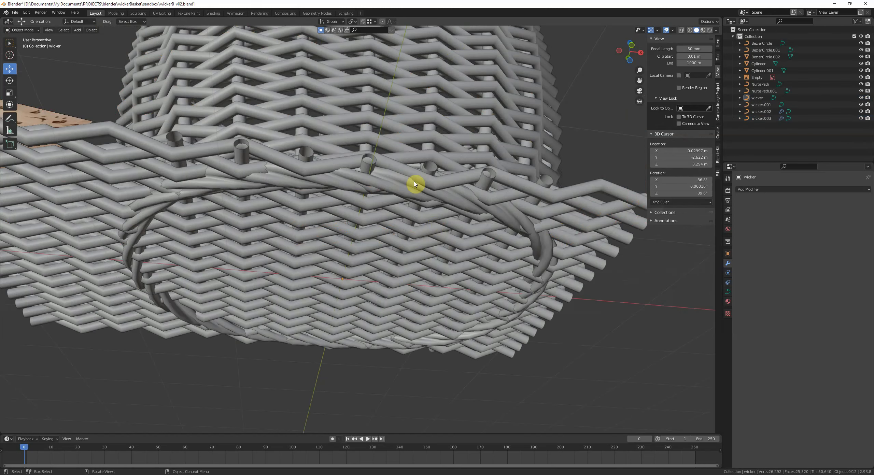
- Select the woven strands together with the stakes and move them up along Z by about 0.028 m
middle_drag(539, 251, 546, 208)
click(574, 213)
shift+click(531, 96)
key(alt+a)
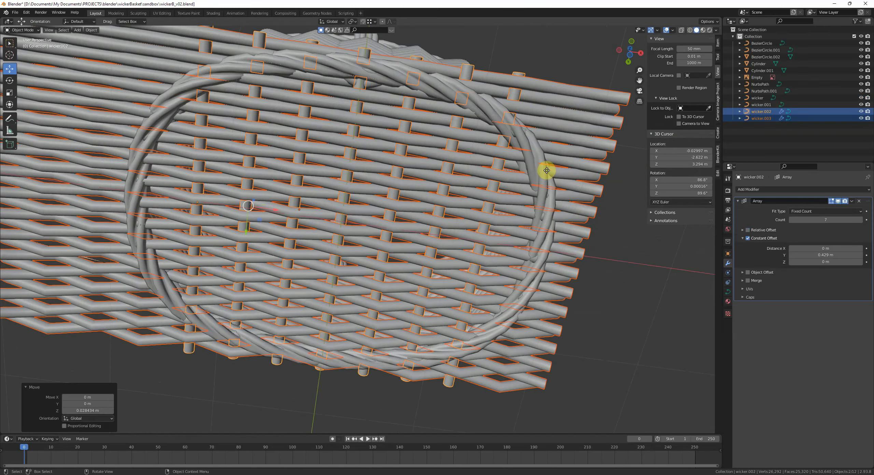
middle_drag(425, 225, 450, 259)
middle_drag(511, 264, 538, 262)
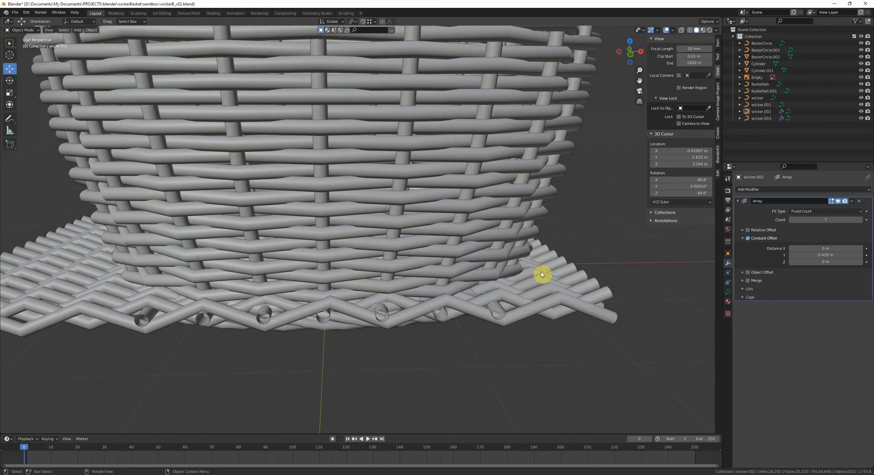
- Select the woven strand array and try a smaller bevel depth on it
click(542, 275)
scroll(542, 274, down, 3)
click(729, 292)
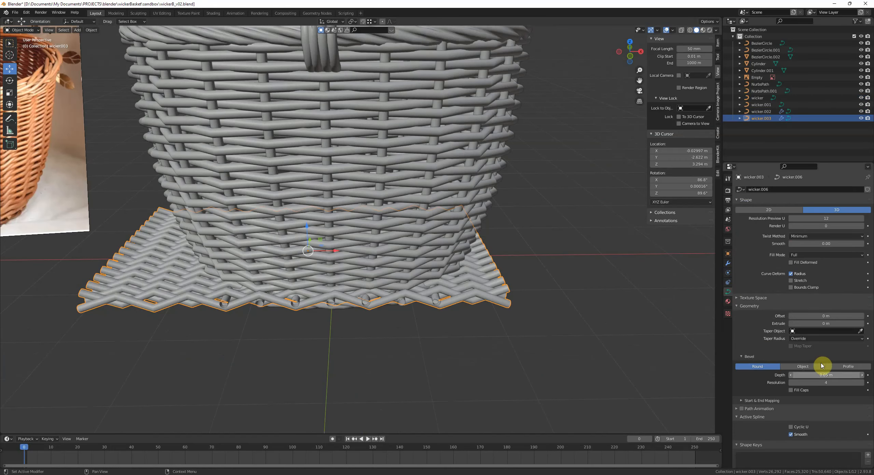
drag(824, 375, 802, 375)
key(Escape)
- Switch the strand array from relative offset to constant offset
click(728, 263)
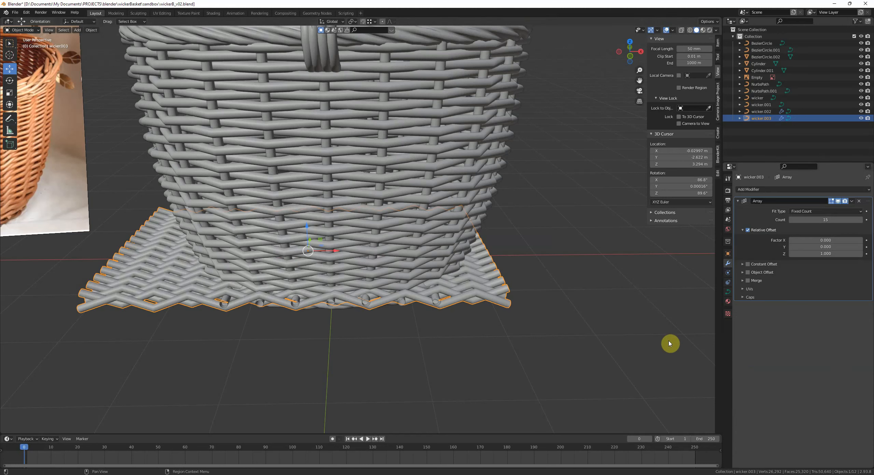
click(748, 230)
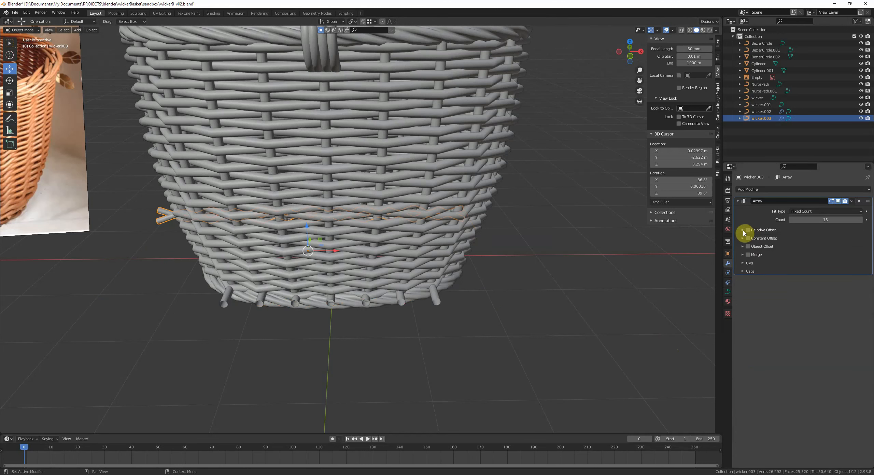
click(743, 230)
click(743, 238)
click(748, 238)
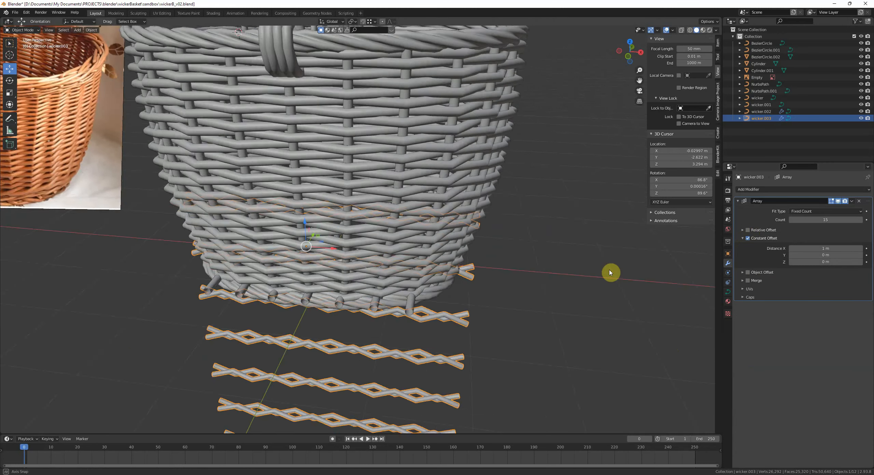
- Set the array's constant offset distance to 0 m in X and 0.193 m in Z
middle_drag(610, 273, 577, 274)
key(BackSpace)
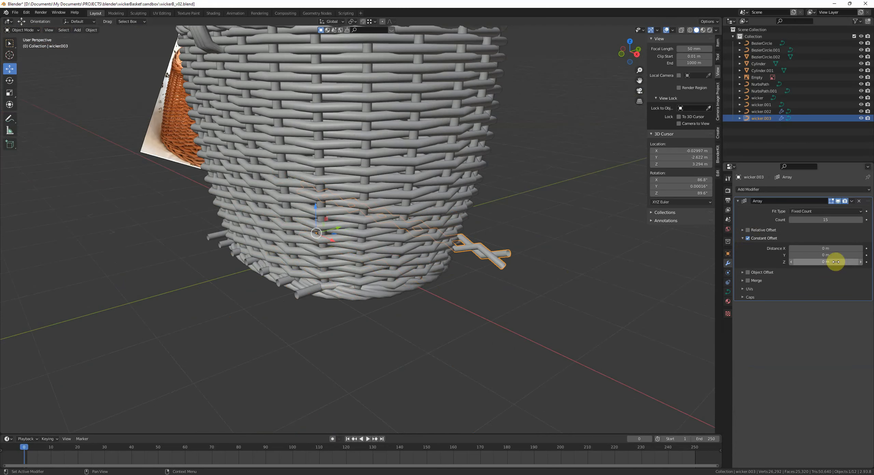
drag(835, 262, 843, 262)
scroll(475, 286, up, 3)
middle_drag(505, 279, 451, 256)
scroll(467, 250, up, 2)
drag(820, 263, 818, 263)
middle_drag(550, 248, 558, 256)
drag(820, 262, 810, 261)
middle_drag(410, 261, 470, 250)
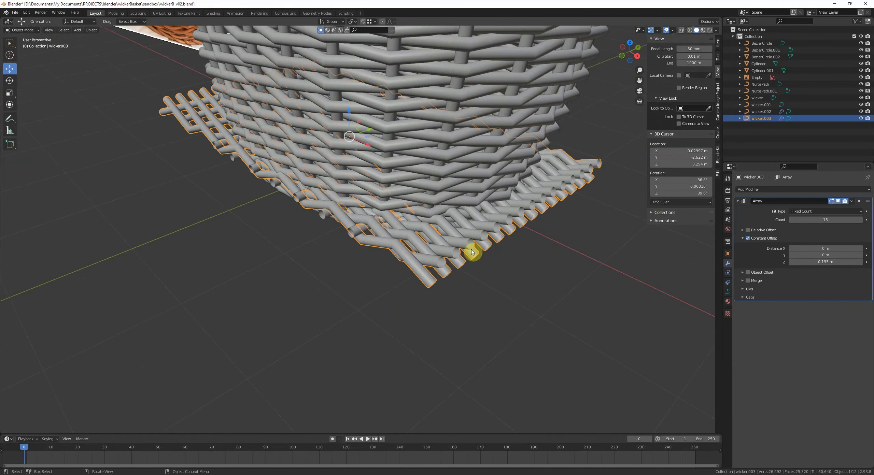
- Set the bevel depth of both the woven strands and the stakes to 0 m
click(728, 292)
drag(820, 375, 796, 375)
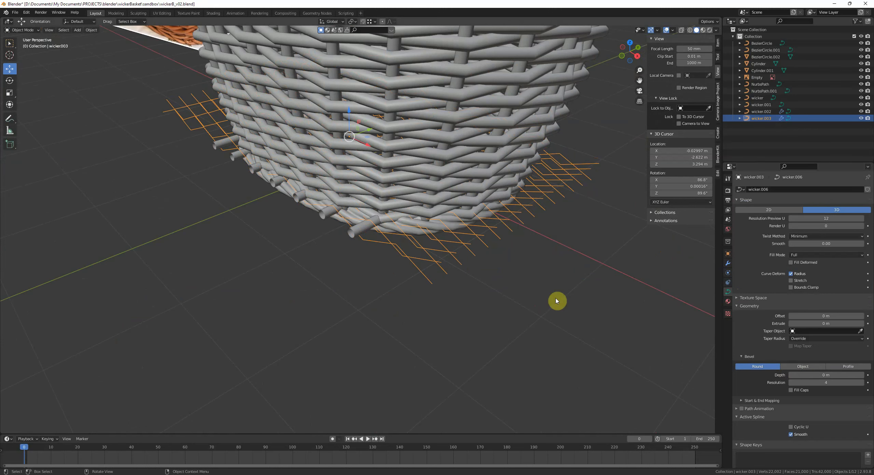
click(537, 290)
click(363, 230)
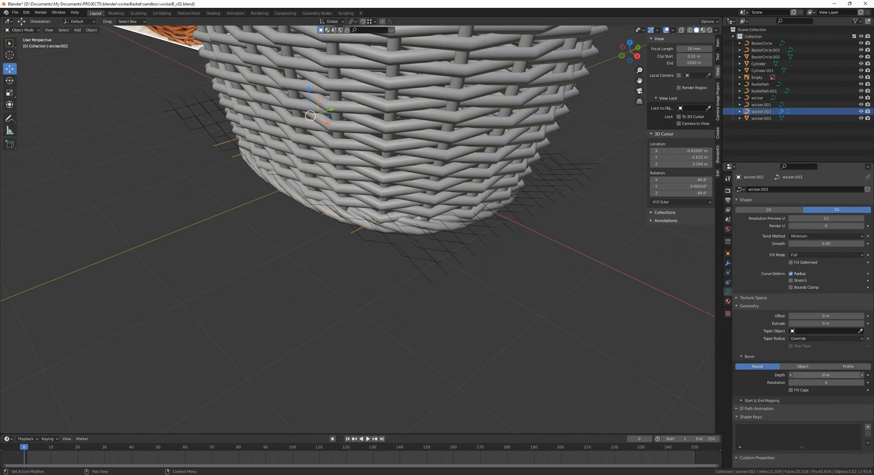
click(593, 287)
- Select the strands and the stakes together and convert them to meshes
shift+click(392, 248)
middle_drag(392, 248, 435, 279)
click(352, 251)
- Slide the end vertex of one stake inward along its edge toward the twisted base ring
key(Tab)
middle_drag(333, 323, 351, 254)
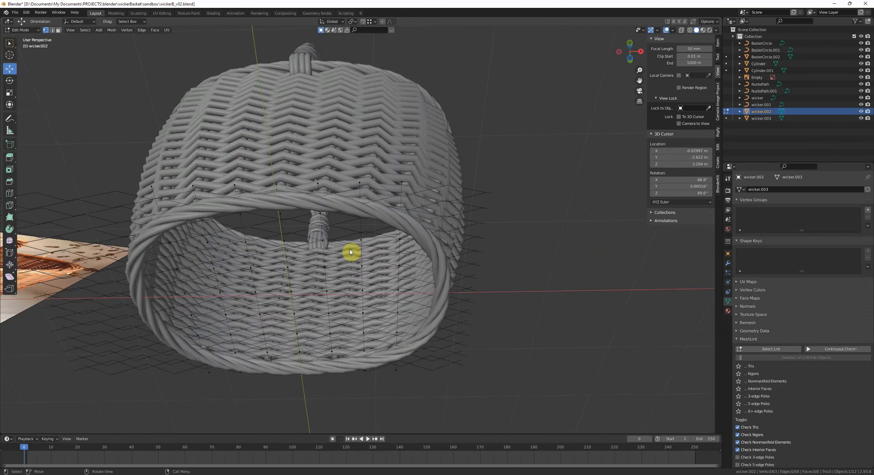
scroll(351, 253, up, 2)
click(359, 163)
key(alt+z)
middle_drag(387, 207, 387, 178)
key(g)
key(g)
click(389, 222)
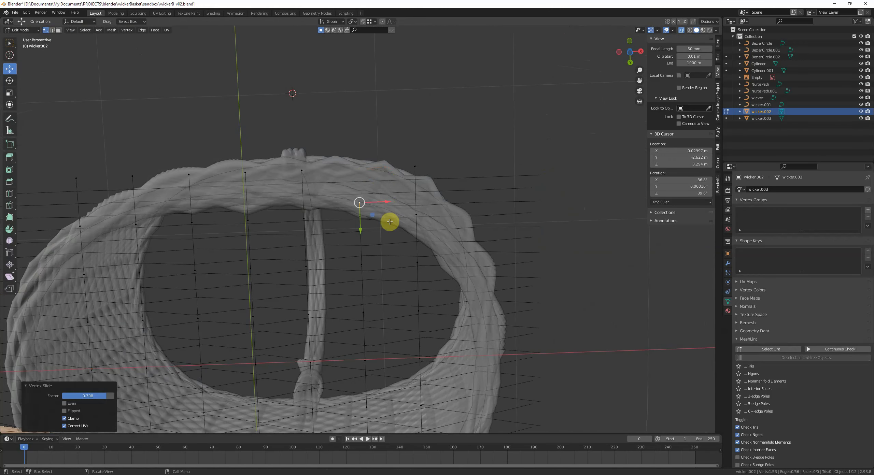
- Isolate the stakes and the twisted base ring by hiding all other objects
key(Tab)
key(alt+z)
middle_drag(386, 225, 382, 235)
shift+click(422, 226)
key(shift+h)
key(shift+g)
click(425, 190)
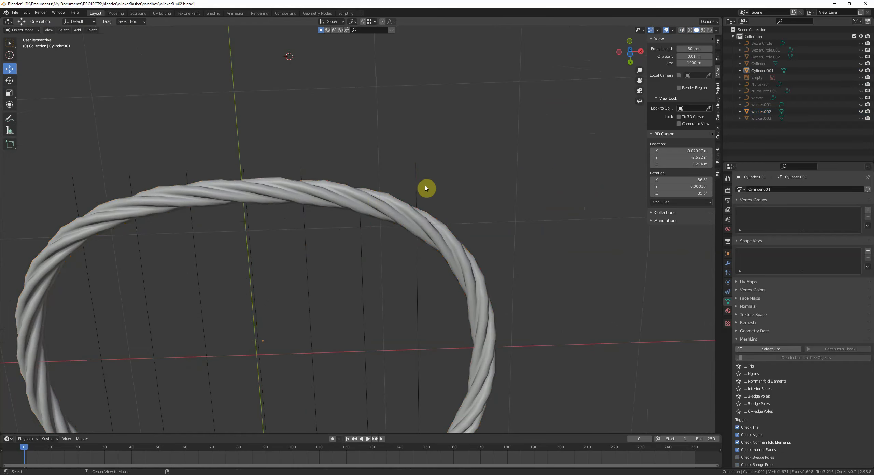
- In the stakes mesh, slide the −Y end vertex of the front stake inward along its edge to the neighbouring vertex
click(419, 173)
key(Tab)
middle_drag(419, 173, 345, 314)
key(a)
key(Tab)
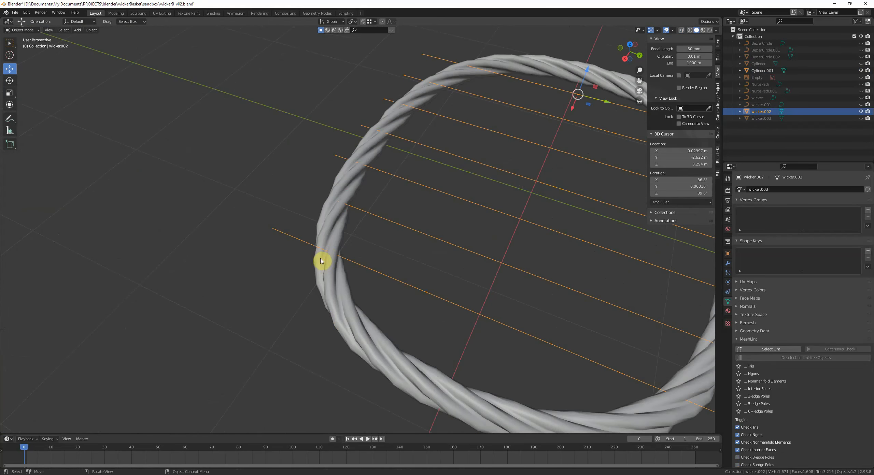
key(Tab)
click(289, 244)
key(g)
key(g)
click(322, 254)
- Enable Auto Merge Vertices and slide the same stake end again so it merges with its neighbouring vertex
middle_drag(367, 268, 370, 273)
key(q)
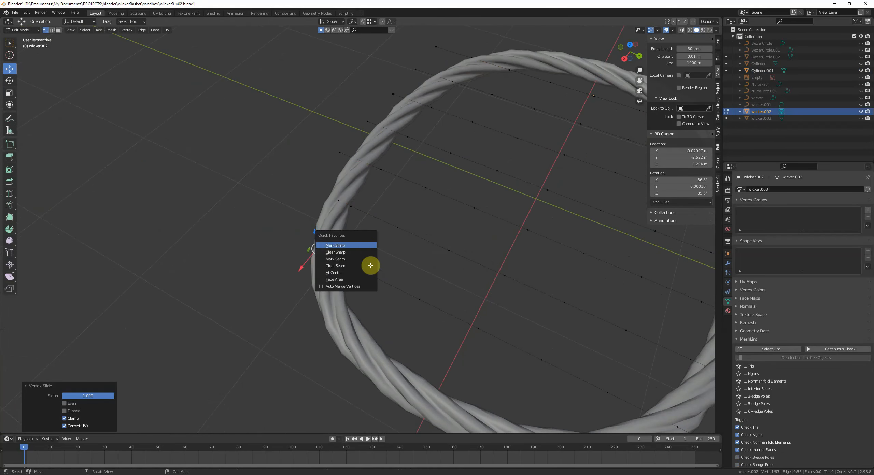
click(352, 289)
key(g)
key(g)
click(376, 287)
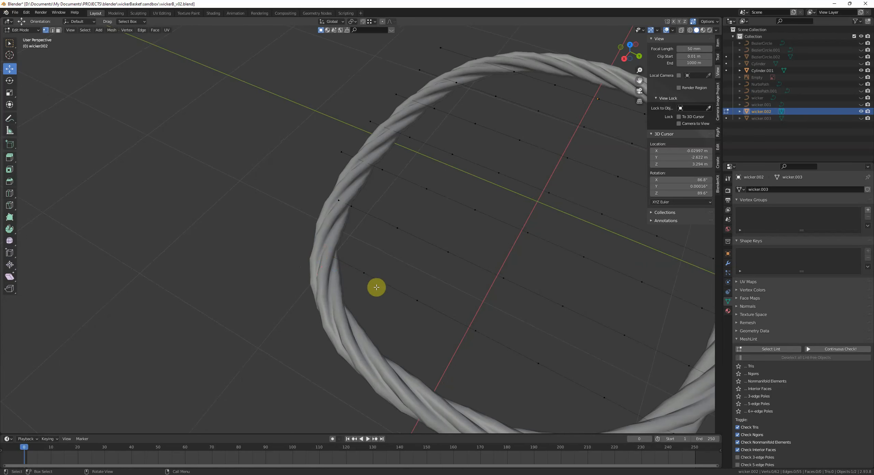
- Slide the −Y end vertices of the next stakes inward along their edges to the twisted base ring
middle_drag(358, 248, 366, 264)
key(g)
click(340, 219)
shift+middle_drag(346, 143, 345, 273)
click(325, 247)
key(g)
click(363, 221)
click(330, 217)
key(g)
key(g)
click(351, 241)
- Trim the −Y ends of the rearmost stakes by sliding their end vertices inward onto the twisted ring
click(352, 172)
key(g)
key(g)
click(389, 191)
shift+middle_drag(402, 188, 359, 230)
click(334, 173)
key(g)
key(g)
click(377, 189)
key(g)
key(g)
scroll(419, 214, down, 2)
shift+middle_drag(501, 286, 412, 267)
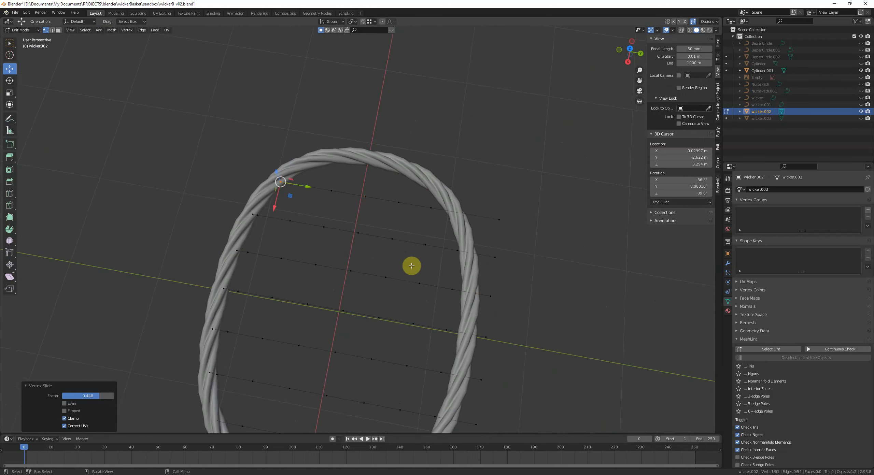
- Slide the +Y end vertex of the rearmost stake inward along its edge until it lies within the ring
click(500, 220)
key(g)
key(g)
click(418, 211)
key(g)
key(g)
click(416, 213)
key(alt+a)
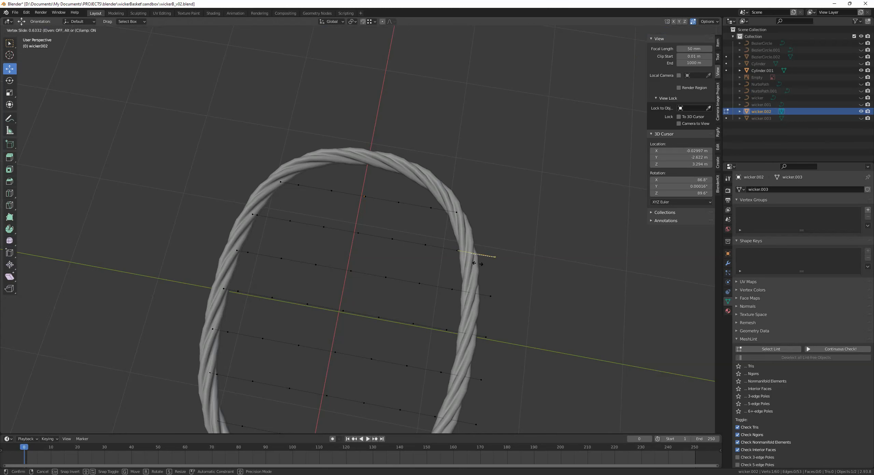
- Slide the +Y end vertices of the following middle stakes inward along their edges onto the twisted ring
click(478, 264)
key(alt+a)
shift+middle_drag(482, 281, 482, 245)
click(477, 257)
shift+middle_drag(488, 296, 491, 248)
click(491, 251)
key(g)
key(g)
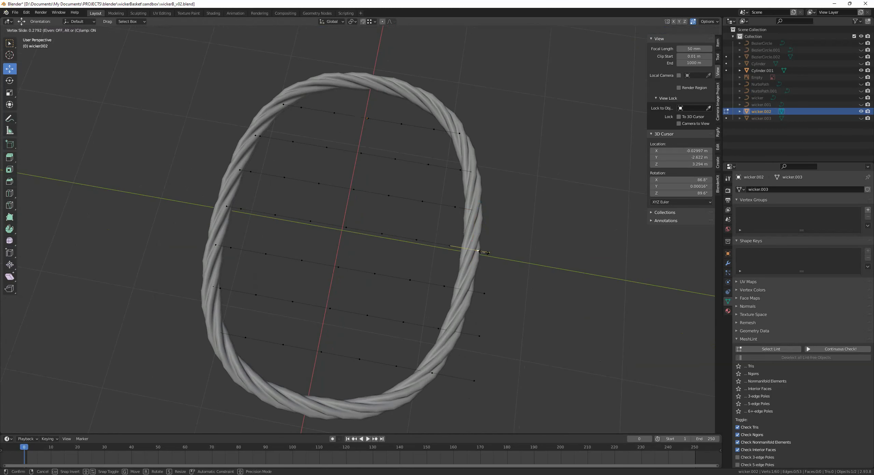
click(479, 250)
key(alt+a)
- Trim the +Y ends of the remaining front stakes to the ring and leave Edit Mode
click(471, 288)
shift+middle_drag(462, 336, 475, 286)
click(493, 288)
key(g)
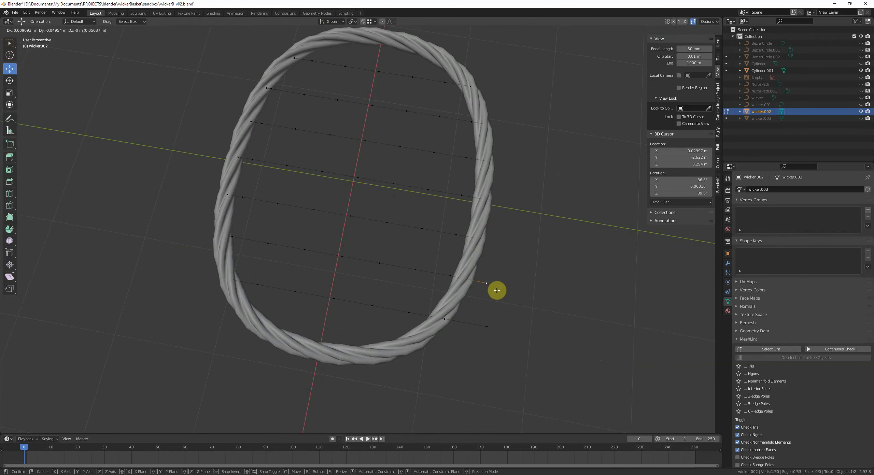
click(381, 301)
key(Tab)
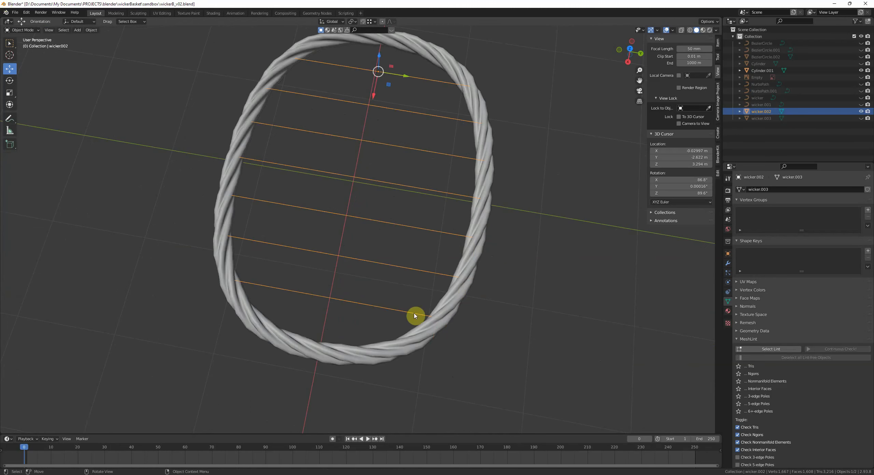
- Convert the trimmed stakes to a curve and set its bevel depth to 0.05 m
middle_drag(416, 369, 794, 369)
key(q)
click(611, 302)
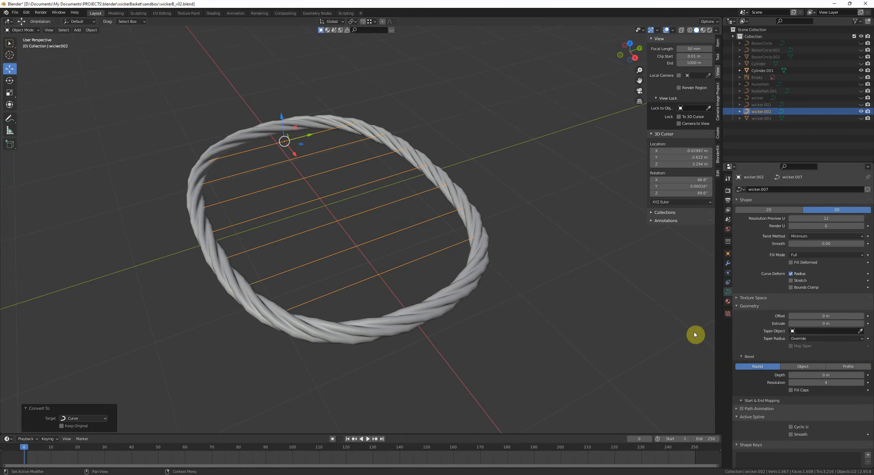
click(816, 373)
text(.05)
key(Return)
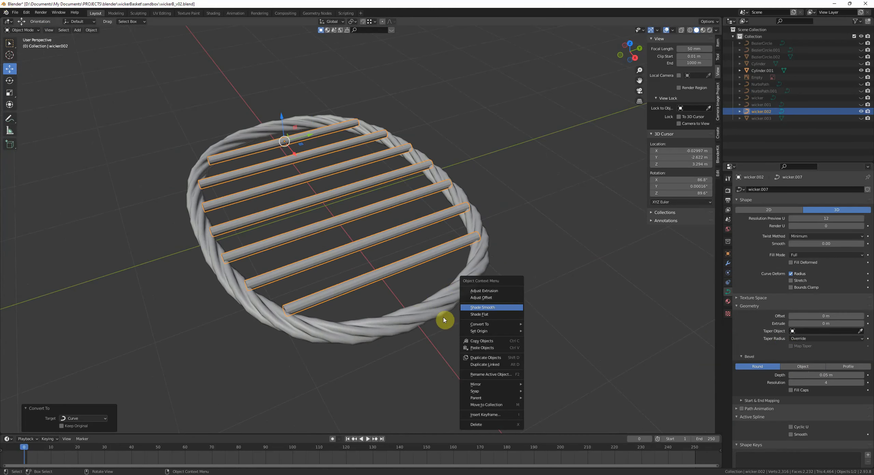
- Apply smooth shading to the stakes curve
right_click(511, 292)
click(512, 293)
click(512, 309)
middle_drag(506, 308, 407, 327)
- In Edit Mode, bend the −Y ends of the two front stakes down into the twisted base ring
key(Tab)
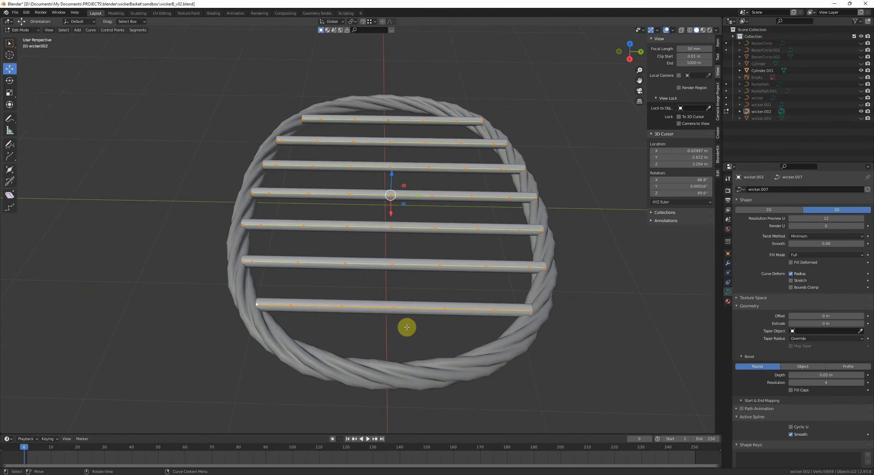
middle_drag(243, 263, 332, 295)
key(g)
click(319, 284)
click(312, 292)
key(g)
click(334, 296)
shift+click(307, 273)
key(g)
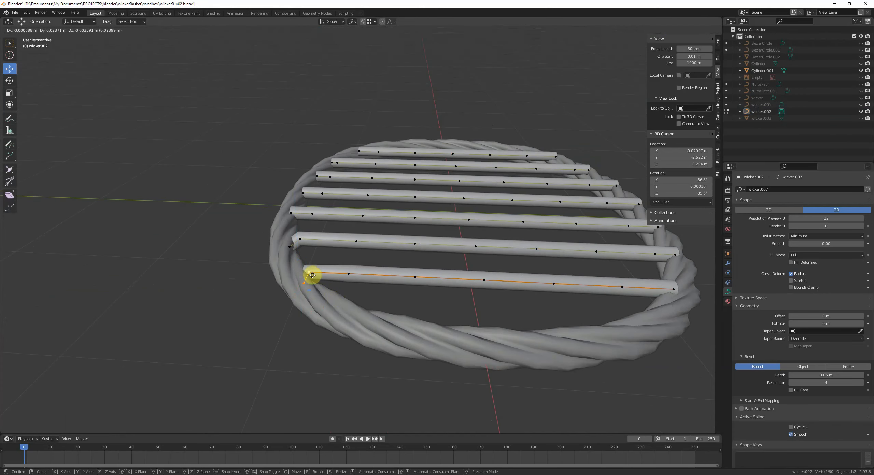
click(312, 276)
- Move the −Y end points of the next three stakes down so they bend into the ring
middle_drag(308, 233, 305, 249)
click(300, 227)
key(g)
click(315, 241)
click(306, 192)
key(g)
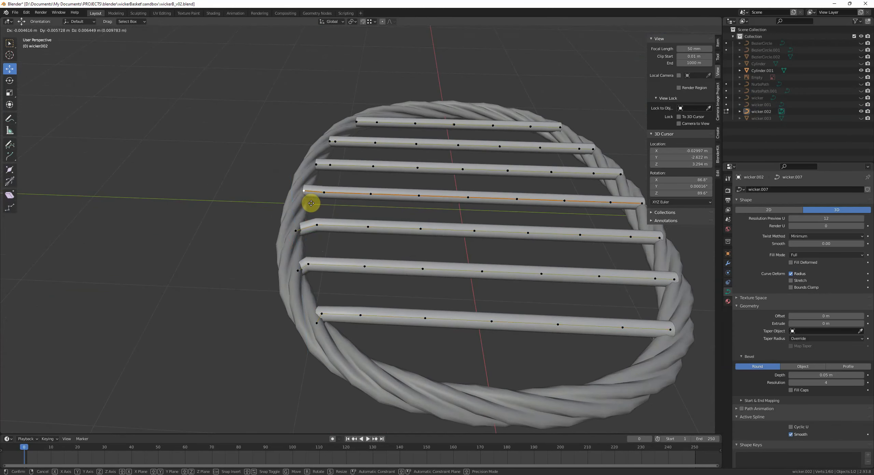
click(311, 208)
click(314, 169)
key(g)
click(333, 187)
- Move the −Y end point of the second-rearmost stake along Z and Y into the ring
click(331, 142)
key(g)
key(z)
click(329, 141)
key(g)
key(y)
click(324, 142)
- Extrude the −Y end point of the rearmost stake about 0.06 m down into the twisted ring
click(369, 119)
click(357, 121)
middle_drag(356, 127, 426, 242)
scroll(363, 129, up, 2)
click(406, 227)
middle_drag(337, 222, 409, 231)
key(KP_Decimal)
scroll(286, 224, down, 6)
scroll(287, 224, down, 13)
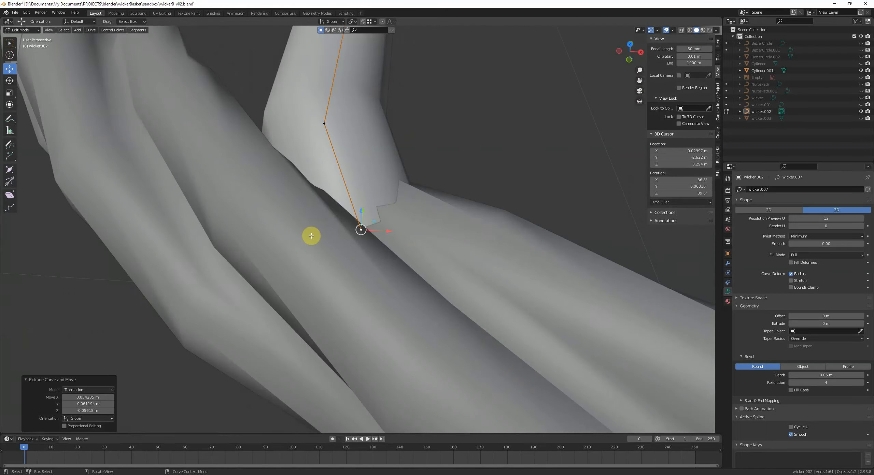
key(alt+a)
- Extend the +Y end of the rearmost stake into the ring and lower the +Y ends of the stakes next to it
middle_drag(368, 252, 325, 196)
click(325, 197)
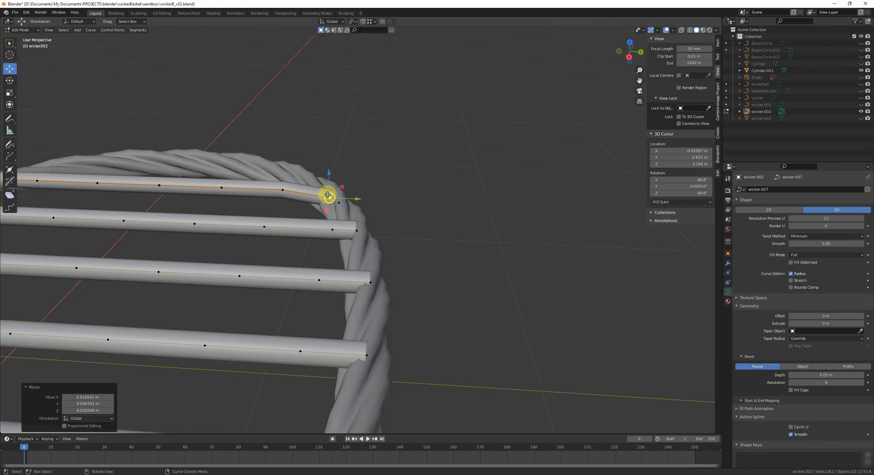
key(e)
click(363, 245)
scroll(373, 250, up, 1)
drag(375, 230, 376, 244)
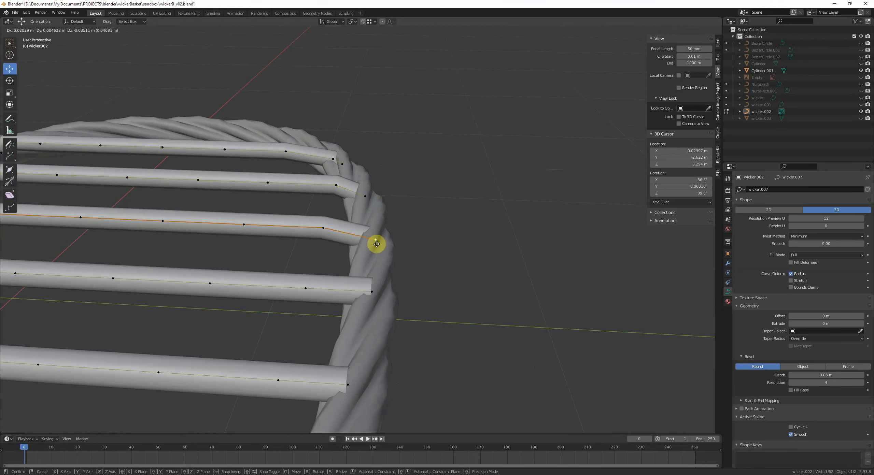
- Move the +Y end points of the remaining stakes down so they bend into the twisted ring
click(373, 291)
key(g)
click(372, 303)
shift+middle_drag(372, 304, 414, 224)
click(430, 209)
key(g)
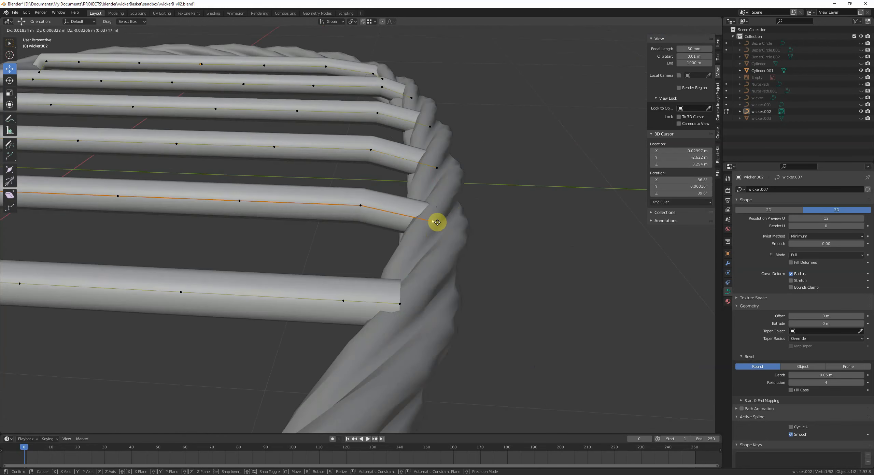
click(437, 222)
shift+middle_drag(412, 265, 427, 239)
click(429, 225)
key(g)
click(427, 238)
scroll(418, 257, down, 6)
- Lower the front stake's +Y end point about 0.044 m along Z into the ring
shift+middle_drag(413, 268, 446, 237)
click(417, 234)
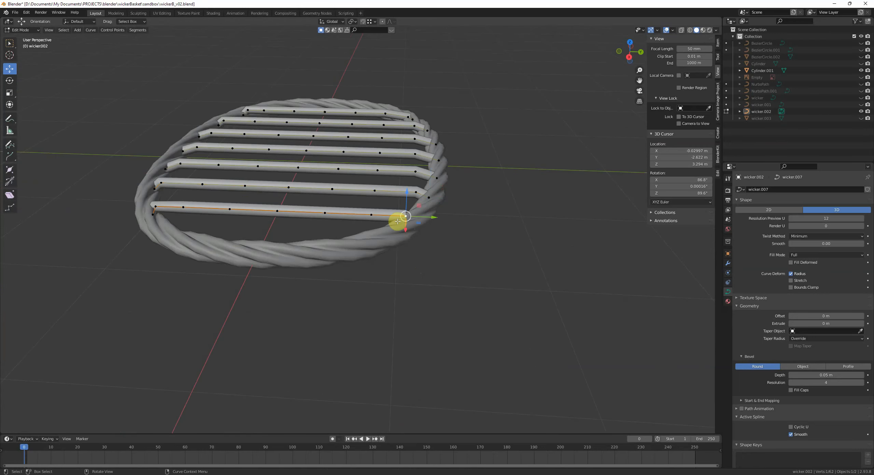
key(KP_Decimal)
scroll(401, 198, down, 10)
key(g)
key(z)
click(373, 234)
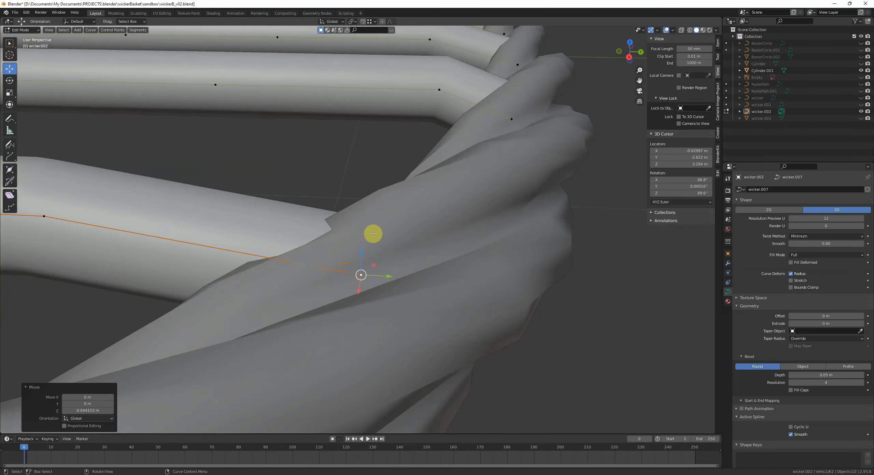
scroll(371, 239, down, 5)
- Leave Edit Mode and reveal all hidden objects of the basket
key(Tab)
key(alt+a)
scroll(365, 246, down, 6)
key(alt+h)
shift+middle_drag(346, 248, 389, 255)
key(alt+a)
- In the woven strands mesh, select two excess strands sticking out at the basket's base as linked pieces and delete them
click(486, 289)
middle_drag(486, 289, 291, 274)
key(Tab)
key(x)
click(431, 285)
key(l)
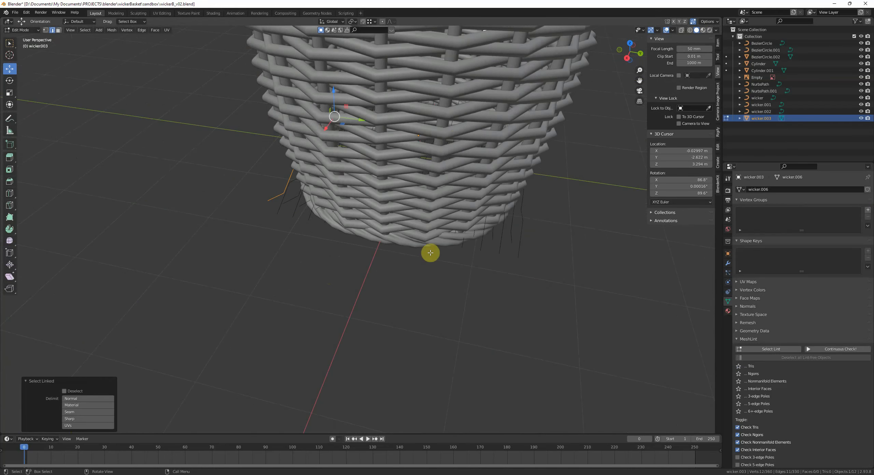
key(l)
key(x)
click(595, 236)
- Circle-select the strand segments sticking out too far around the basket's base and delete them
middle_drag(598, 237, 411, 261)
key(c)
drag(292, 237, 290, 262)
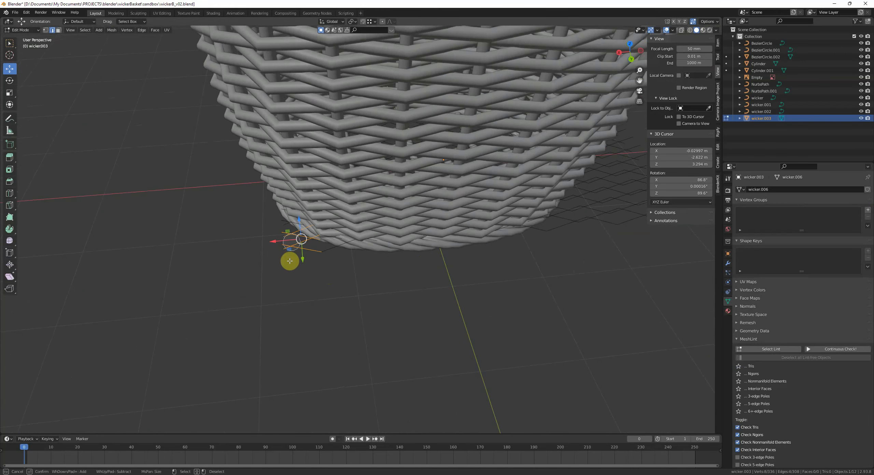
click(359, 267)
middle_drag(316, 255, 346, 256)
shift+middle_drag(429, 262, 392, 282)
key(c)
drag(447, 257, 450, 110)
middle_drag(454, 287, 343, 269)
key(c)
click(342, 269)
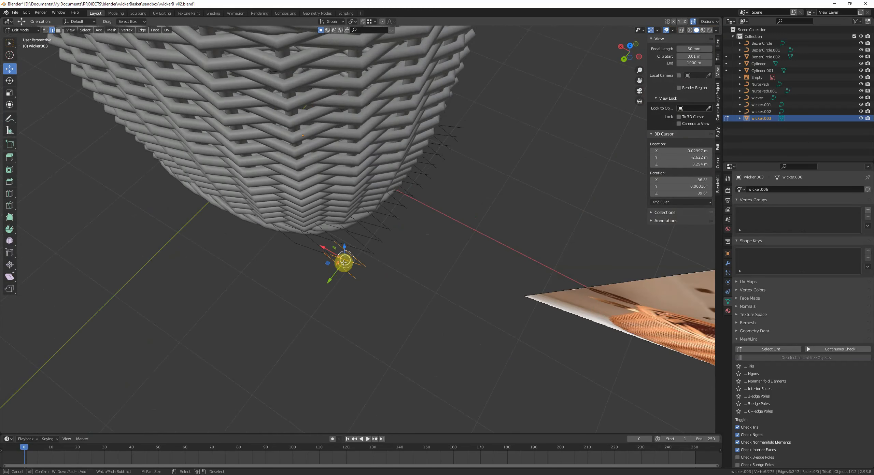
key(x)
click(380, 272)
- Vertex-slide the first protruding strand ends at the base along their edges until they tuck into the weave
scroll(380, 272, up, 2)
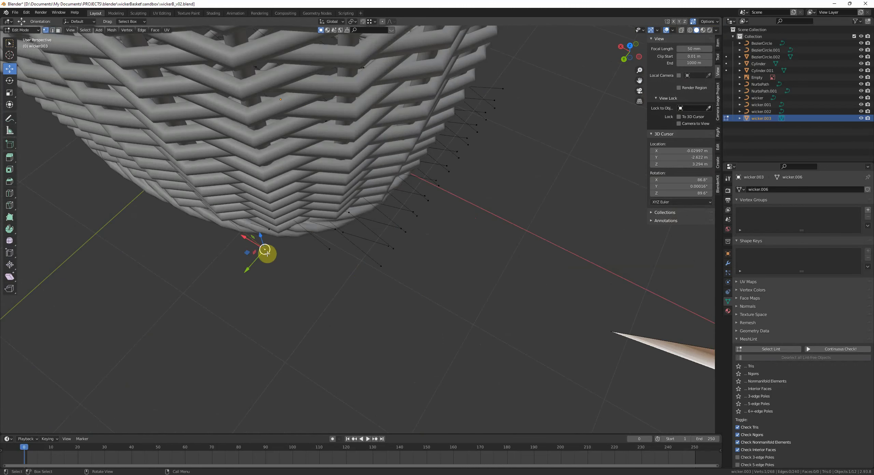
click(229, 231)
click(268, 230)
key(g)
key(g)
click(243, 223)
key(g)
key(g)
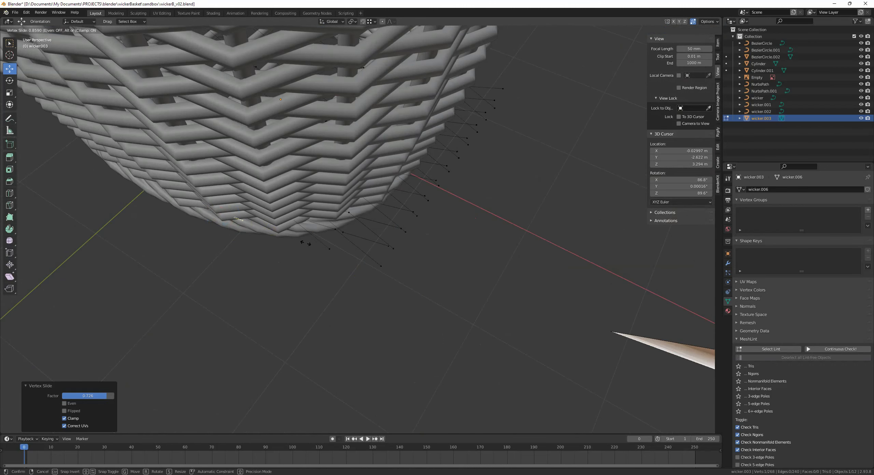
click(317, 247)
key(g)
click(365, 260)
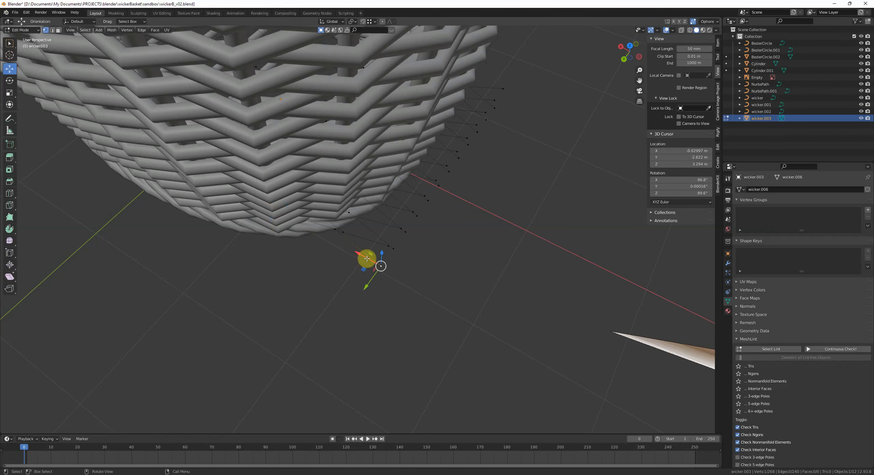
key(g)
click(268, 222)
- Slide the adjacent protruding strand end vertices along their edges into the lowest woven rows, with one at factor 1.000
click(365, 244)
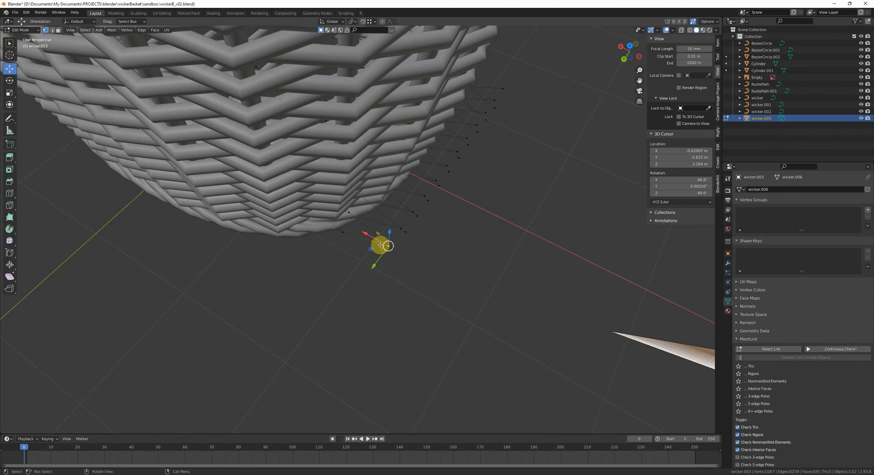
key(g)
key(g)
click(331, 247)
key(g)
shift+middle_drag(389, 252, 344, 273)
click(345, 272)
key(g)
key(g)
click(289, 224)
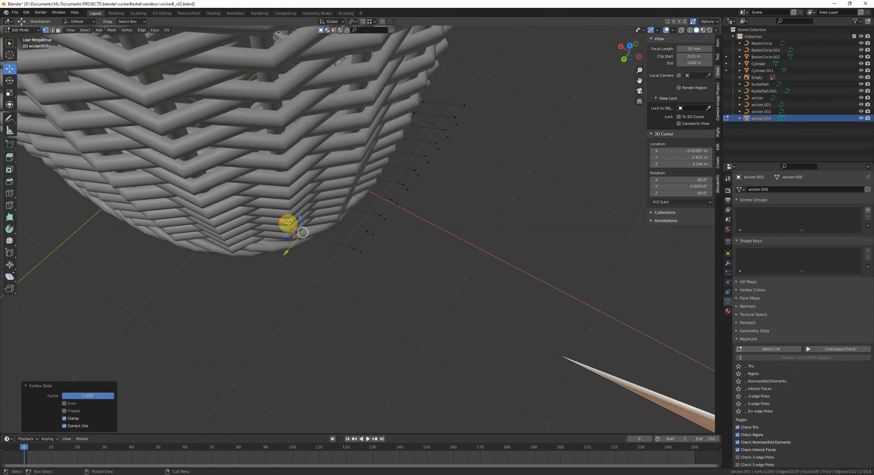
- Vertex-slide the two lowest strand ends still sticking out beneath the basket back into the weave
click(354, 249)
key(g)
key(g)
click(312, 242)
click(360, 252)
key(g)
key(g)
click(308, 227)
- Continue around the base, sliding the following pair of loose strand ends inward along their edges
shift+middle_drag(375, 235, 357, 256)
click(357, 257)
click(330, 246)
key(g)
key(g)
key(g)
key(g)
click(323, 218)
click(367, 235)
key(g)
key(g)
click(328, 219)
- Vertex-slide the three loose strand ends nearest the red X axis line up into the basket's base
middle_drag(439, 249, 309, 251)
click(326, 252)
click(311, 233)
key(g)
key(g)
click(314, 207)
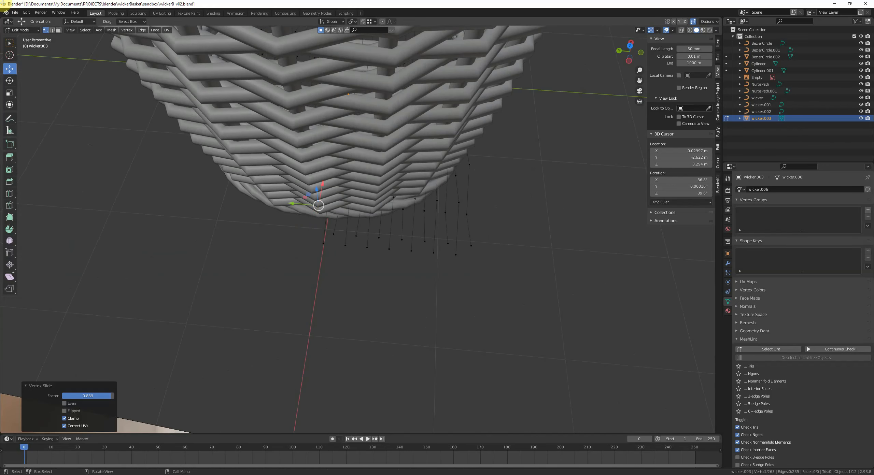
click(323, 243)
key(g)
key(g)
click(321, 215)
click(334, 231)
key(g)
click(339, 210)
- Slide the next hanging strand ends along the row beside the X axis line up under the woven strands
click(345, 244)
key(g)
key(g)
click(362, 203)
click(357, 236)
key(g)
key(g)
click(366, 215)
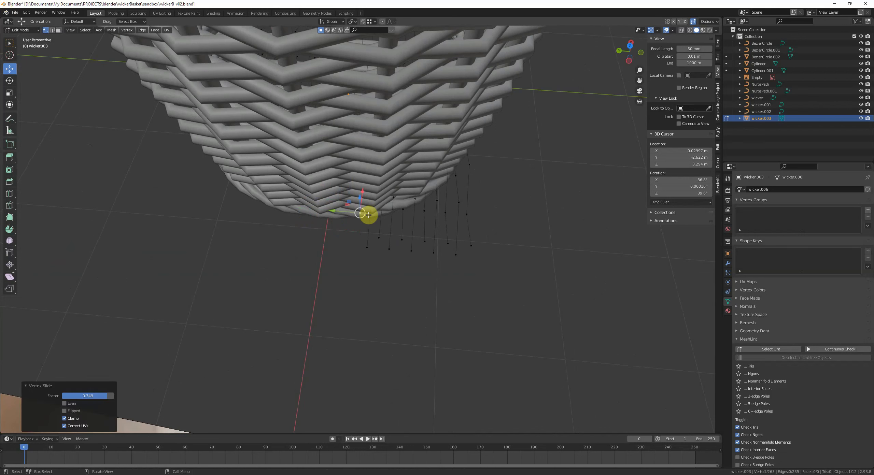
click(366, 247)
key(g)
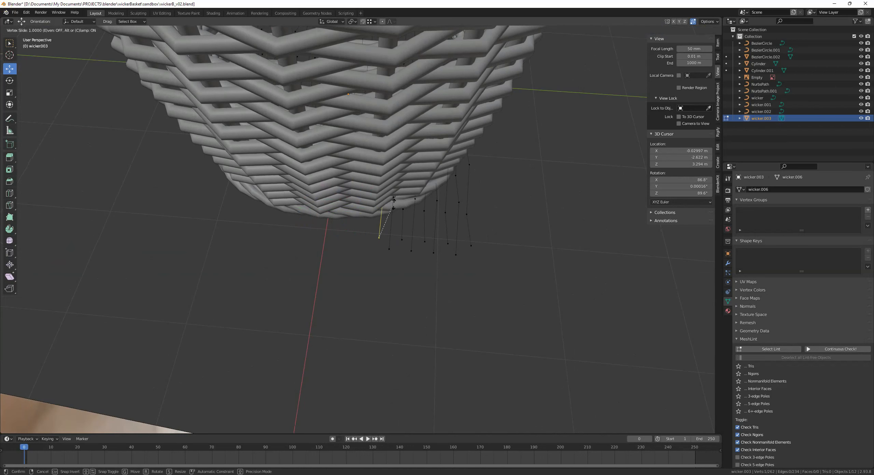
click(393, 225)
click(390, 243)
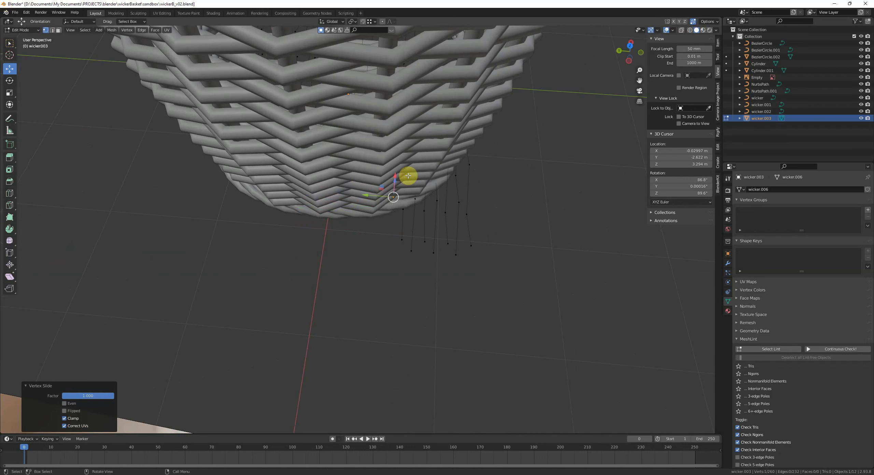
- Vertex-slide four more hanging strand ends farther around the base up along their edges into the weave
middle_drag(401, 238, 385, 240)
click(400, 247)
key(g)
key(g)
click(413, 213)
click(408, 260)
key(g)
key(g)
click(435, 202)
key(g)
key(g)
click(449, 187)
click(425, 253)
key(g)
key(g)
click(448, 202)
key(g)
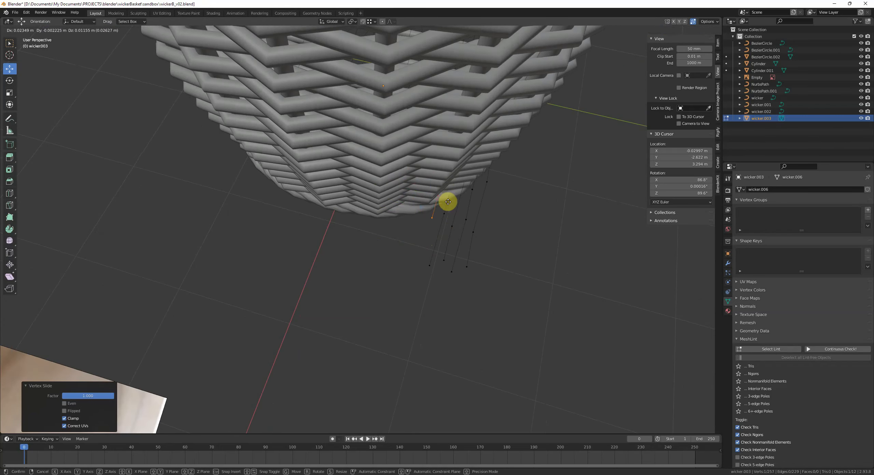
- On the adjoining side of the base, slide the first protruding strand ends along their edges toward the twisted ring
middle_drag(457, 178, 310, 283)
click(310, 282)
click(391, 262)
key(g)
key(g)
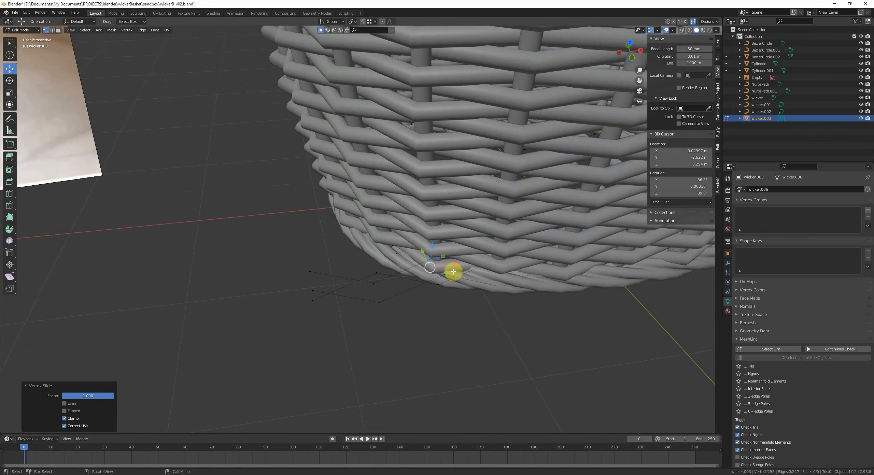
middle_drag(453, 272, 429, 260)
key(g)
key(g)
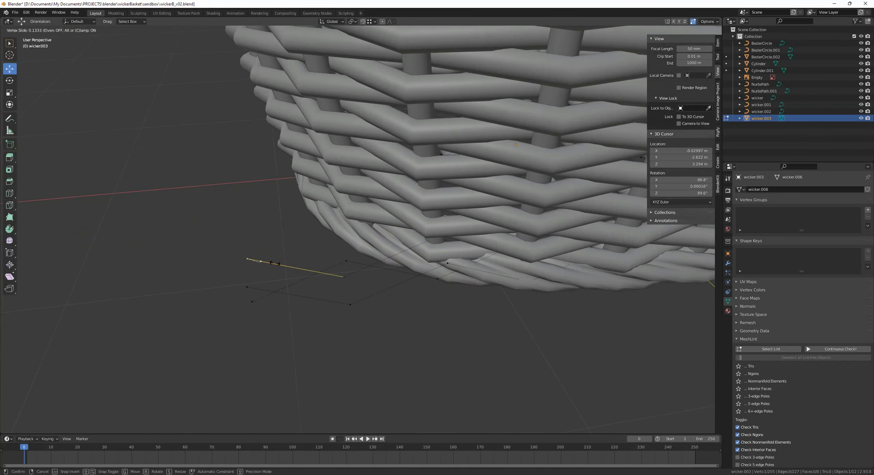
click(393, 273)
- Vertex-slide the other loose strand ends on this side into the weave, leaving only the lowest strand protruding
key(g)
key(g)
click(256, 307)
key(g)
key(g)
click(368, 264)
key(g)
key(g)
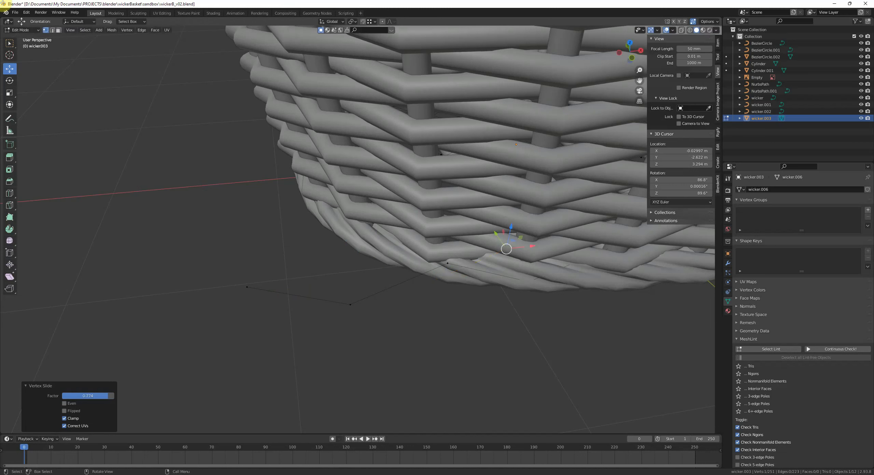
- Delete the two outer edges of the lowest protruding strand and return to vertex selection
click(225, 294)
click(311, 299)
shift+click(374, 291)
key(x)
click(475, 302)
key(1)
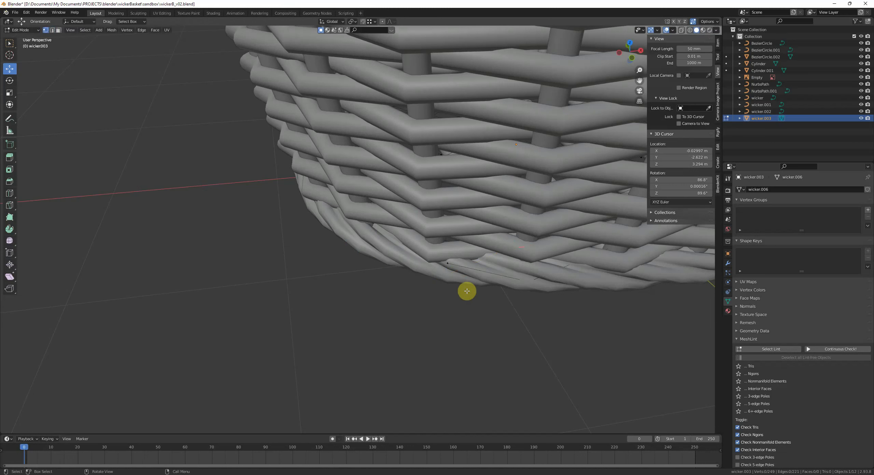
- Select one excess strand farther around the base as a linked piece and delete it
click(549, 299)
click(557, 291)
scroll(456, 306, down, 3)
shift+middle_drag(557, 291, 388, 316)
scroll(378, 318, up, 3)
shift+middle_drag(441, 314, 387, 307)
click(462, 343)
key(ctrl+l)
key(x)
click(468, 341)
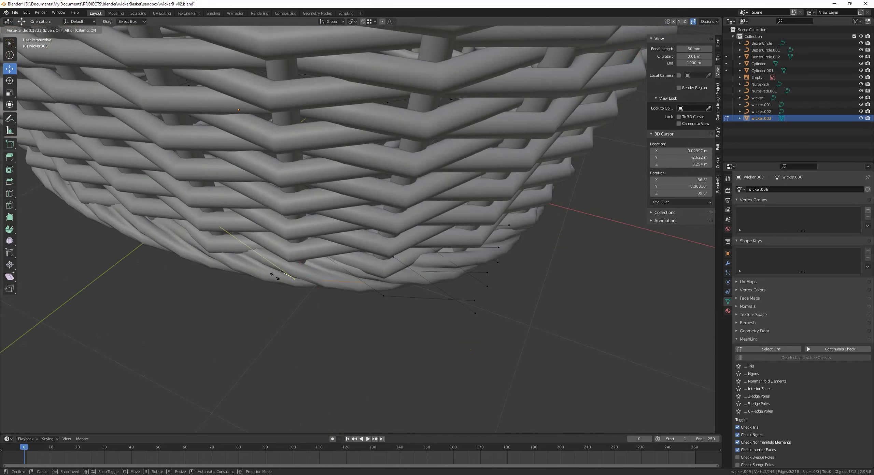
- Vertex-slide the protruding ends beside the deleted strand along their edges into the basket's lower rows
click(404, 298)
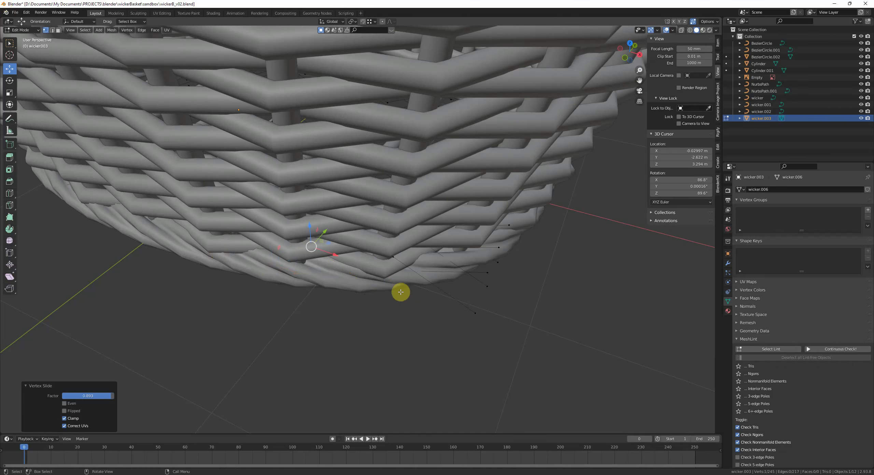
key(shift+v)
click(400, 292)
click(297, 245)
middle_drag(301, 260, 312, 300)
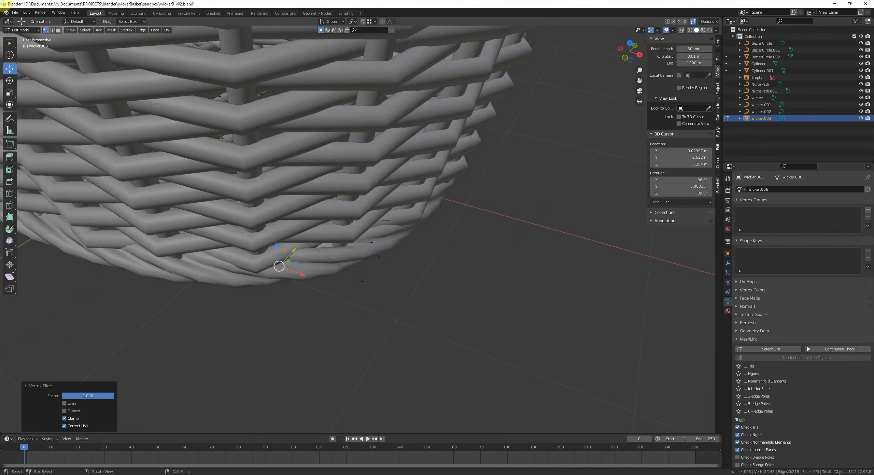
key(g)
click(288, 257)
middle_drag(290, 258, 274, 303)
- Slide the last visible strand end vertices above the twisted ring along their edges until they are hidden in the weave
click(391, 228)
click(293, 289)
key(g)
key(g)
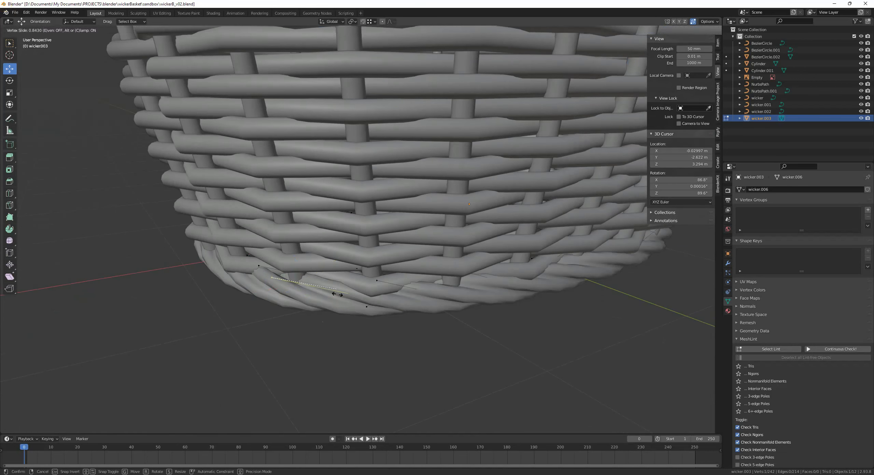
click(248, 267)
key(g)
click(347, 276)
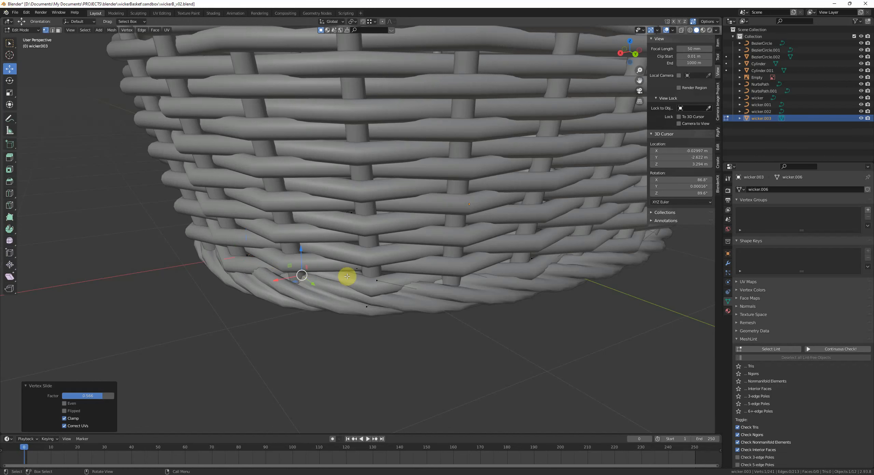
click(424, 305)
key(g)
key(g)
click(415, 300)
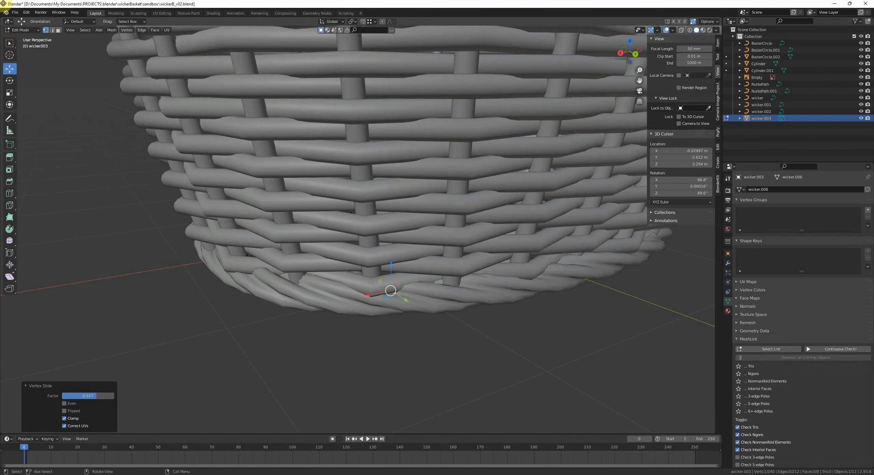
- Leave Edit Mode, convert the trimmed strands mesh to a curve and set its bevel depth to 0.05 m
key(Tab)
scroll(453, 310, down, 3)
middle_drag(454, 329, 393, 331)
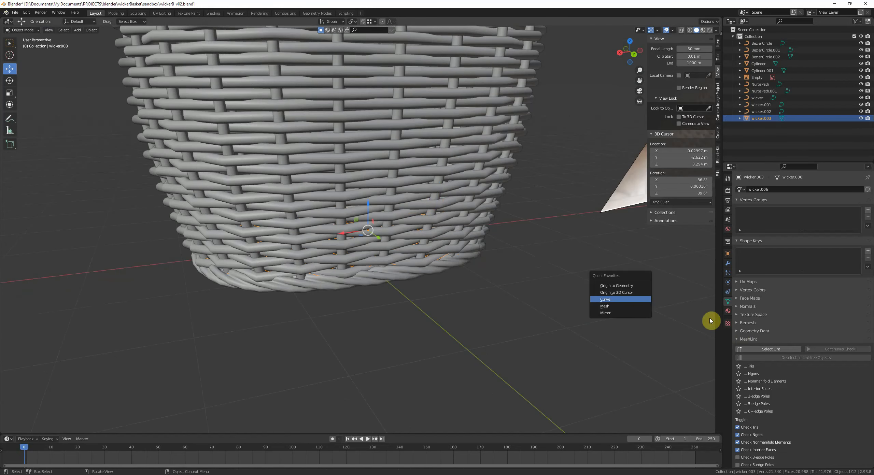
click(637, 300)
scroll(766, 340, down, 1)
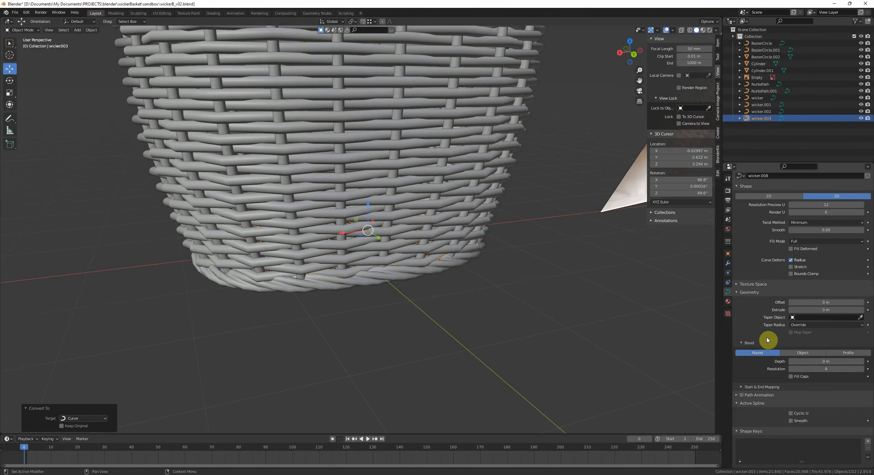
key(Return)
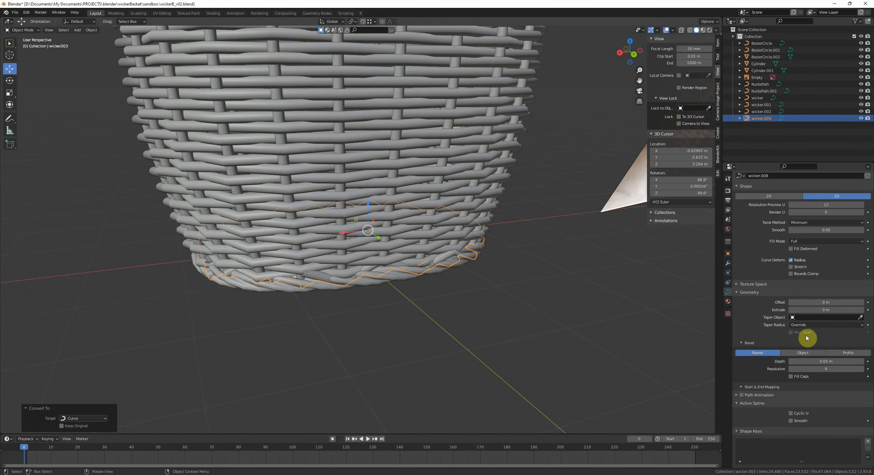
- Enter Edit Mode on the base strands curve, delete protruding end points near the lower rows and undo the last deletion
middle_drag(450, 291, 394, 293)
scroll(427, 278, up, 4)
key(Tab)
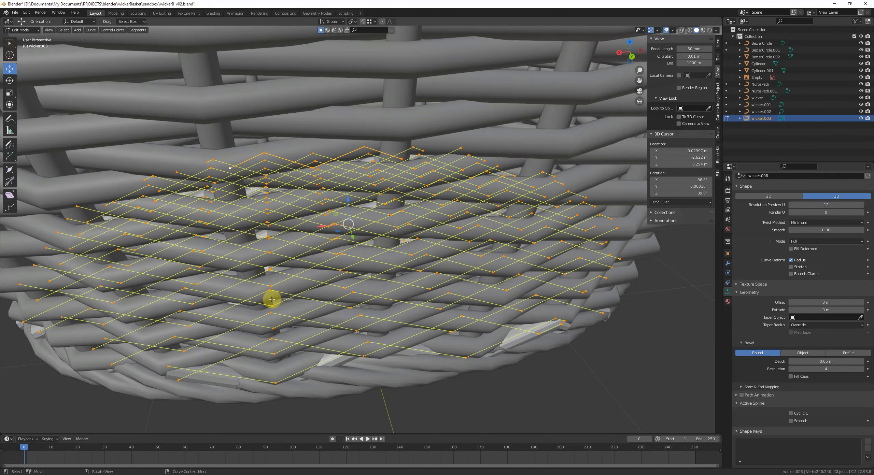
middle_drag(271, 300, 248, 280)
click(249, 281)
key(Delete)
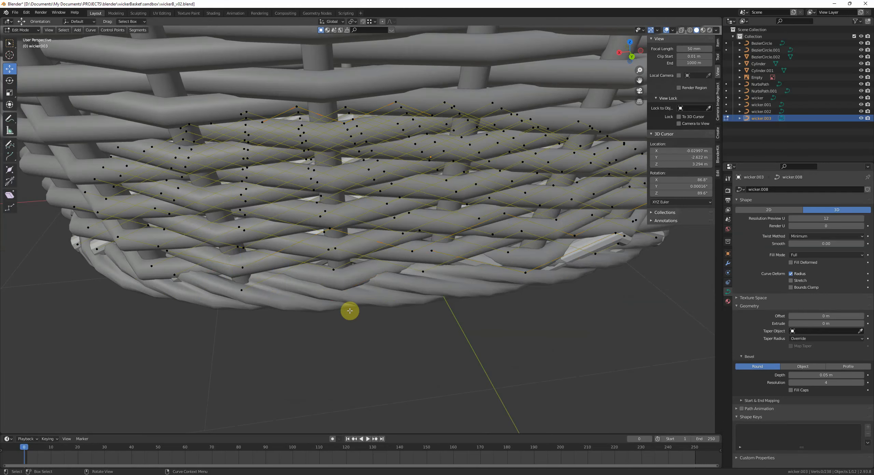
key(ctrl+z)
click(367, 297)
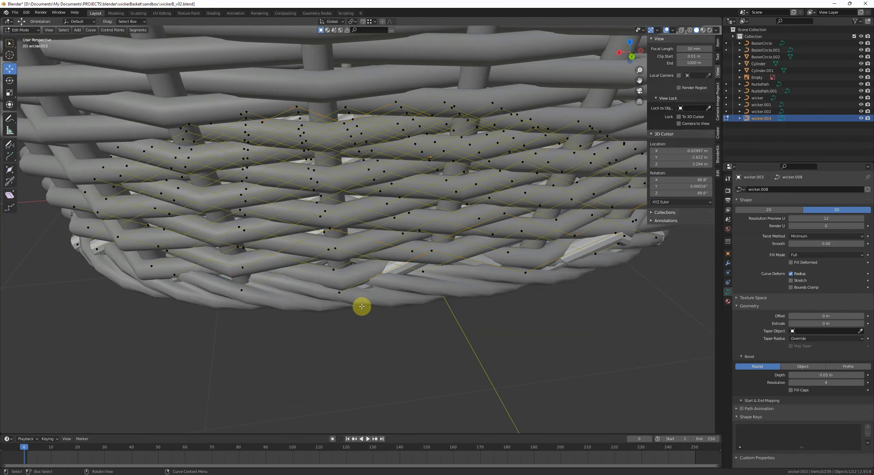
- Return to Object Mode and apply smooth shading to the base strands curve
key(KP_Decimal)
scroll(411, 292, down, 9)
key(Tab)
right_click(520, 285)
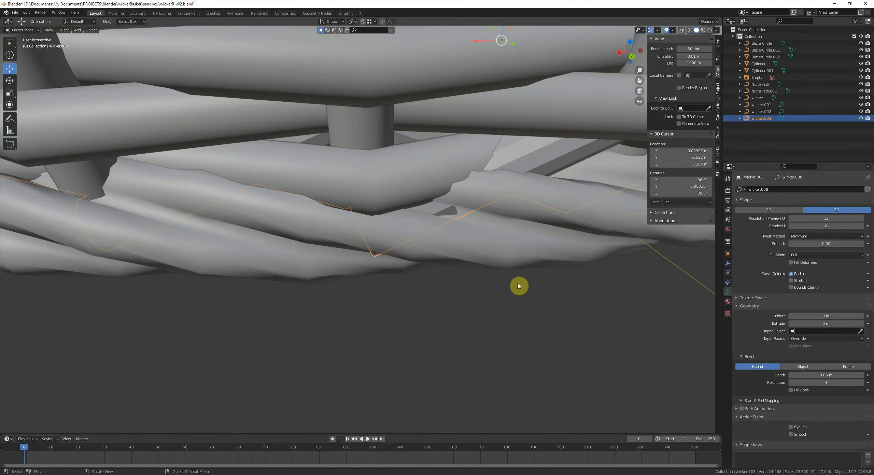
click(516, 266)
right_click(549, 271)
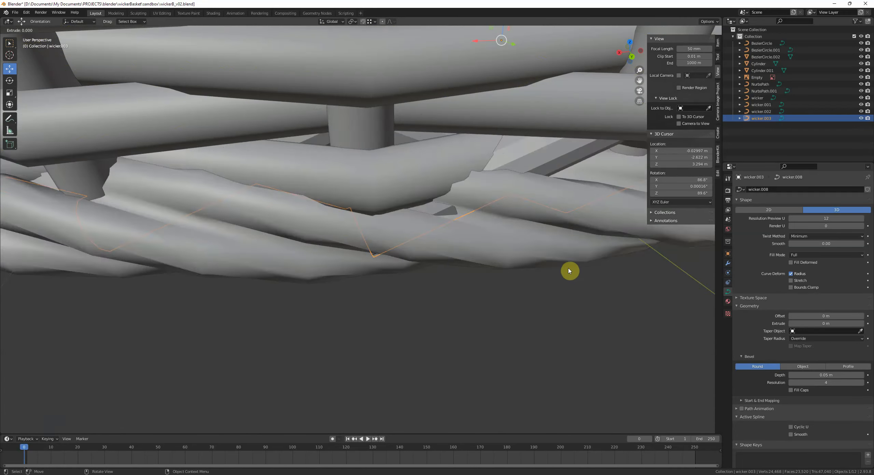
scroll(481, 281, down, 2)
key(Tab)
key(Tab)
right_click(548, 293)
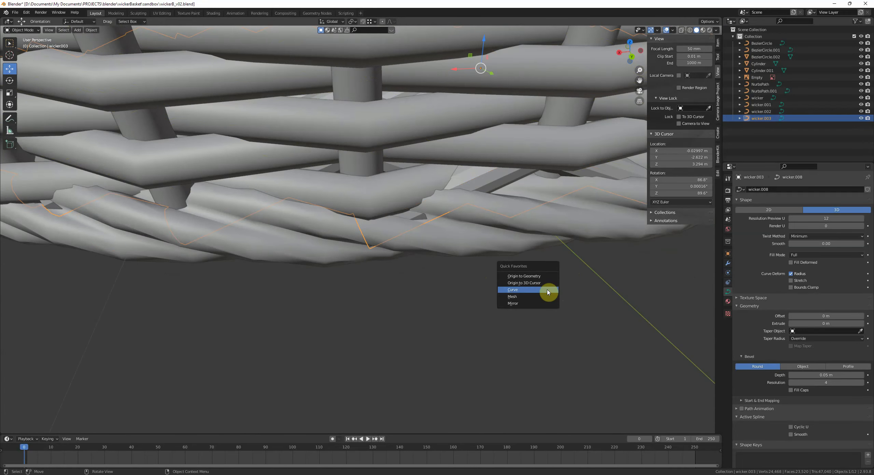
click(531, 276)
middle_drag(454, 276, 429, 279)
- Reposition a protruding strand end point above the twisted ring and delete the excess point farther around the base
key(Tab)
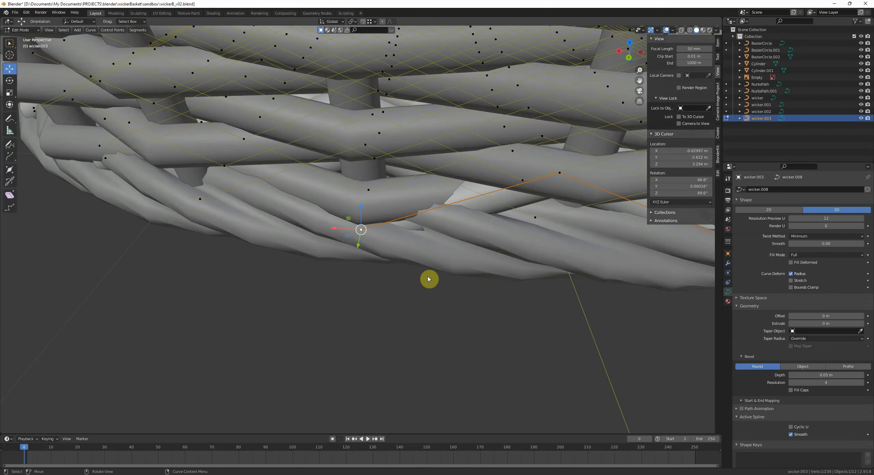
middle_drag(434, 249, 385, 263)
key(g)
click(379, 264)
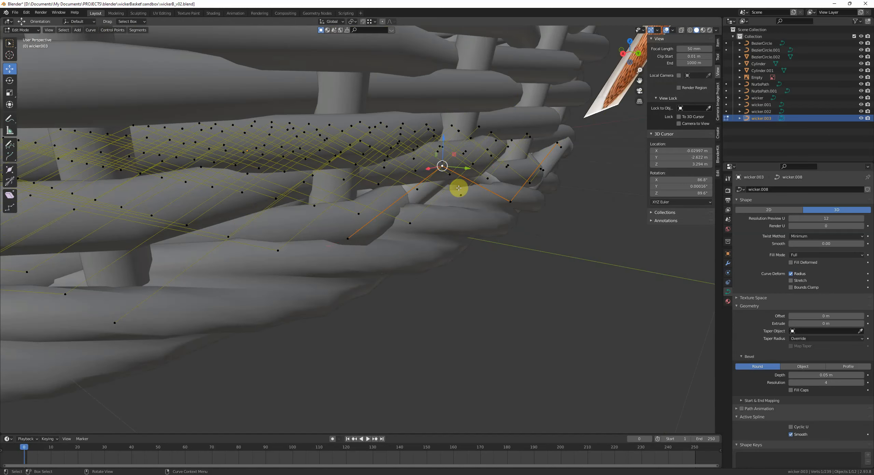
scroll(514, 201, down, 3)
middle_drag(572, 236, 381, 225)
key(x)
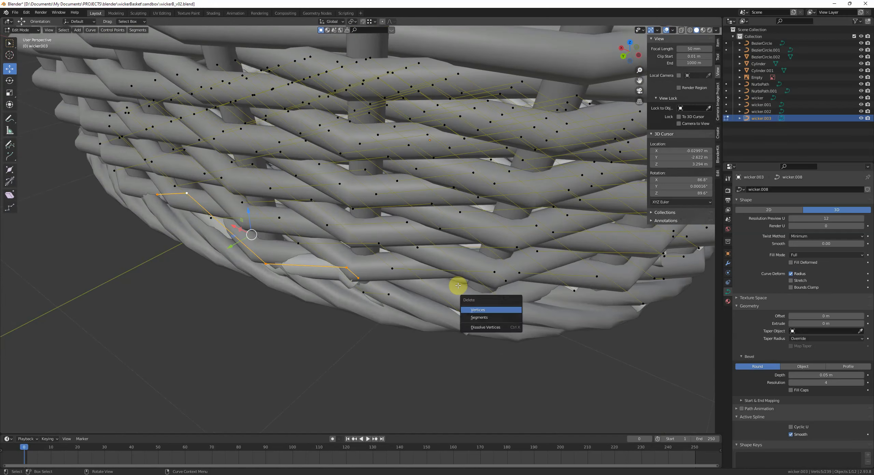
click(509, 310)
- Move the exposed strand end point by the lowest row so that it tucks behind the weave
scroll(509, 310, down, 3)
middle_drag(509, 310, 502, 293)
scroll(502, 293, up, 1)
click(423, 293)
scroll(423, 293, up, 1)
key(g)
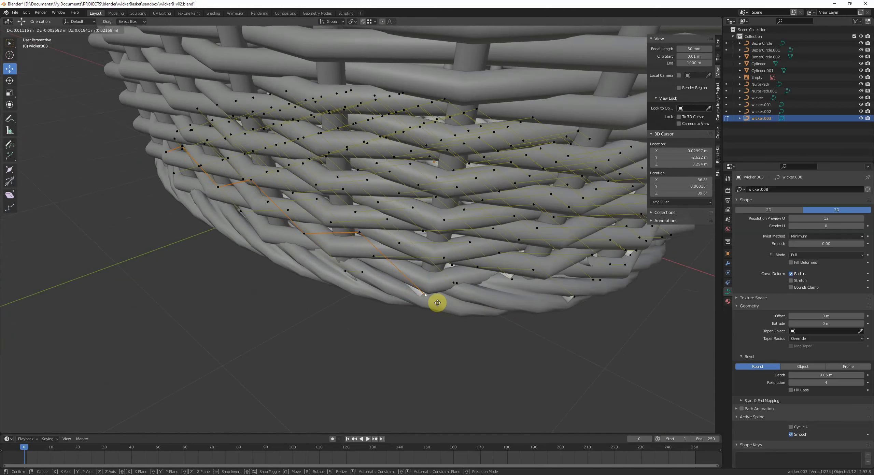
click(437, 292)
- Select the leftover strand at the base as a linked piece, delete it, and leave Edit Mode with nothing selected
click(344, 275)
middle_drag(359, 289, 353, 261)
middle_drag(330, 232, 312, 285)
key(ctrl+l)
key(x)
click(405, 288)
middle_drag(405, 288, 398, 299)
mouse_move(395, 309)
middle_down()
mouse_move(361, 296)
mouse_move(386, 325)
mouse_move(384, 305)
middle_up()
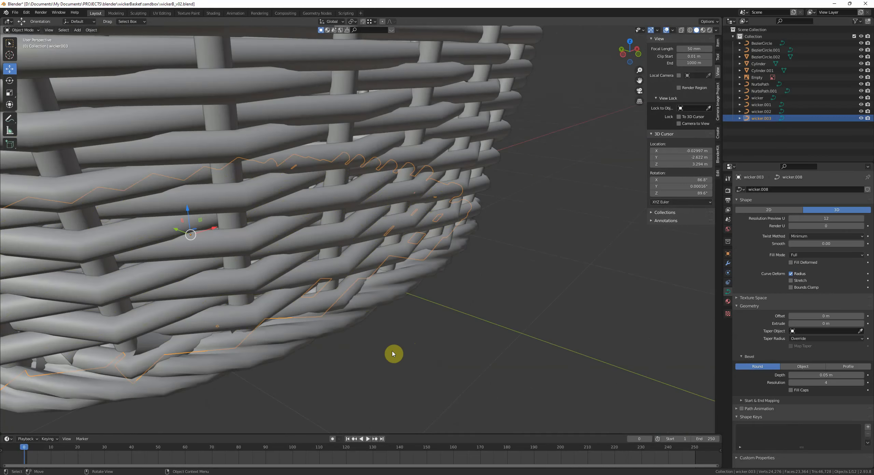
click(393, 354)
- Inside the basket, extrude a short strand end at the base toward the wall and move its end point into the weave
middle_drag(392, 354, 494, 363)
scroll(494, 363, down, 4)
middle_drag(450, 345, 394, 318)
scroll(394, 318, up, 4)
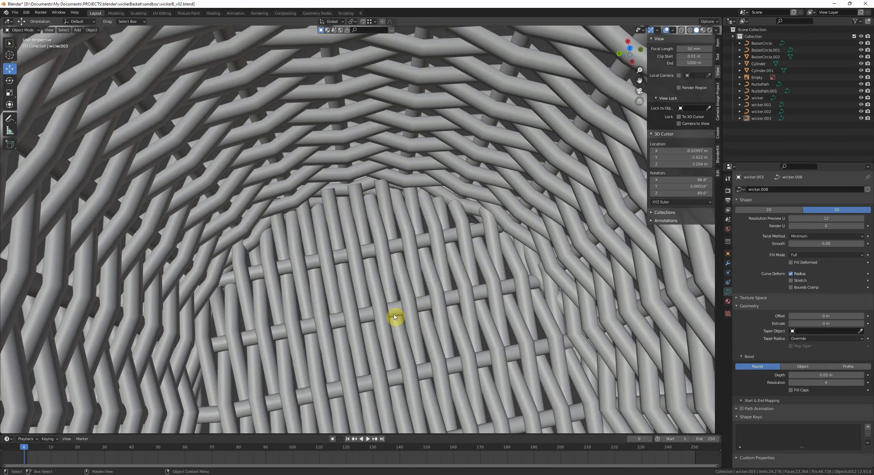
key(Tab)
key(KP_Decimal)
scroll(372, 263, down, 10)
middle_drag(363, 293, 419, 256)
key(e)
click(426, 242)
key(g)
click(286, 225)
- Extrude another short base strand to the inner wall and move its end point into the lowest row
middle_drag(359, 233, 462, 284)
key(e)
click(393, 266)
key(Tab)
key(Tab)
key(g)
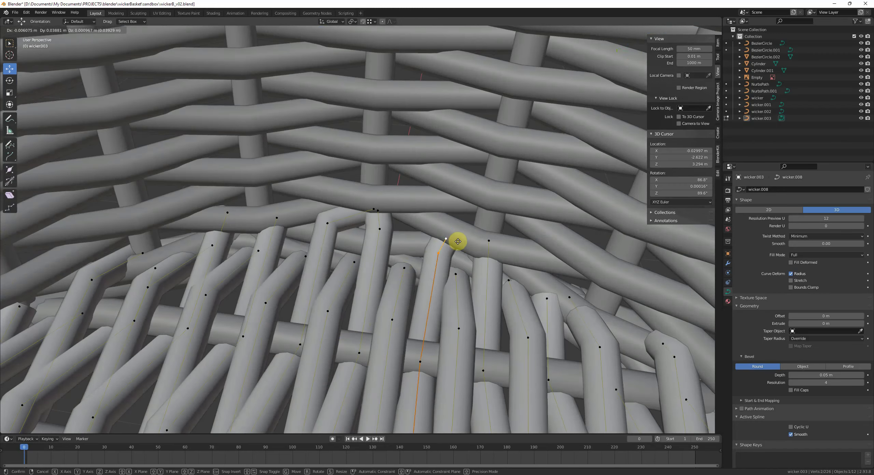
click(457, 242)
key(Tab)
- Move two more visible base strand end points into the lowest row of the basket's inner wall
middle_drag(457, 242, 468, 326)
scroll(379, 260, down, 4)
scroll(419, 302, down, 4)
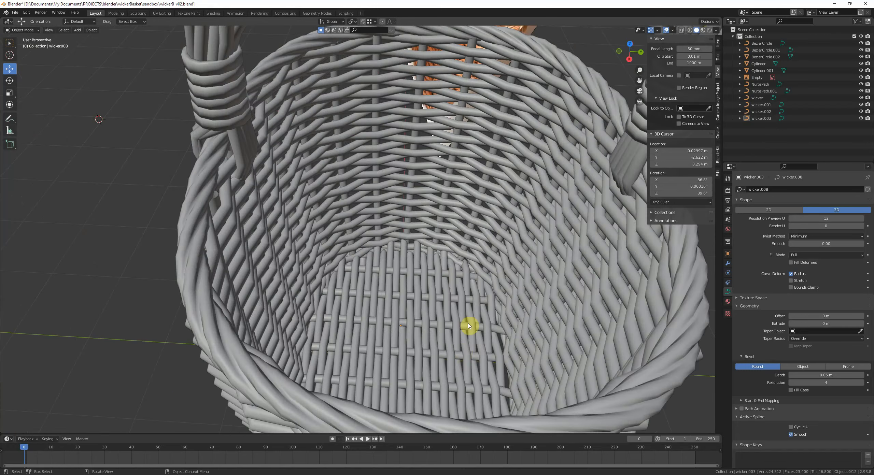
scroll(468, 325, up, 5)
middle_drag(421, 298, 422, 299)
shift+middle_drag(550, 314, 450, 291)
click(450, 293)
scroll(434, 285, up, 3)
key(Tab)
click(455, 261)
key(g)
click(464, 273)
click(421, 254)
key(g)
click(419, 265)
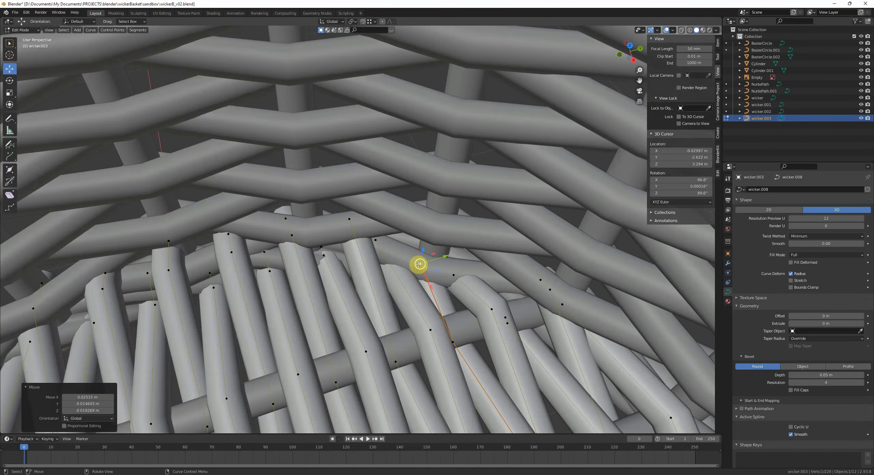
- Delete the last point of one base strand and move its new end point toward the wall
key(Tab)
key(Tab)
click(321, 250)
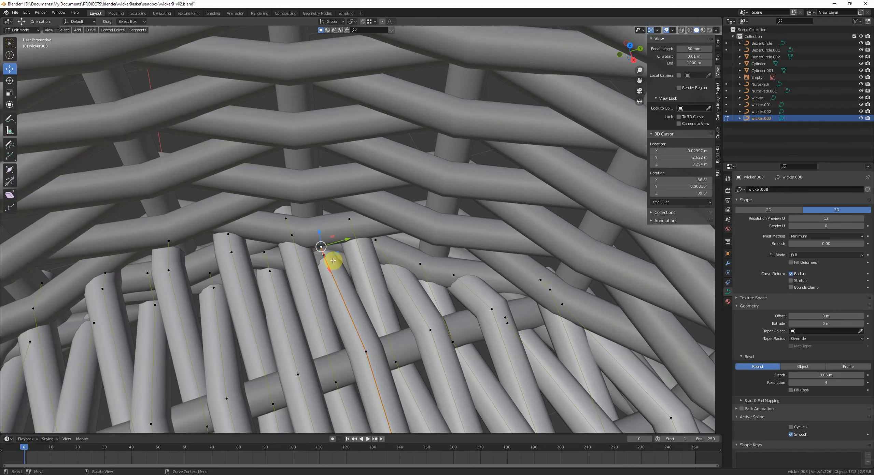
key(x)
click(391, 260)
click(324, 256)
key(g)
click(337, 264)
key(Tab)
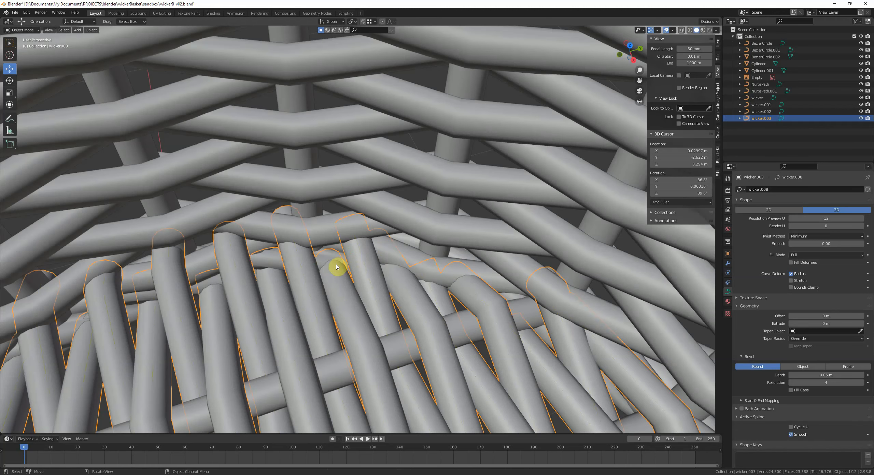
- Examine the woven base from inside the basket for strand ends that still stop short of the wall
scroll(338, 267, down, 4)
key(alt+a)
middle_drag(356, 279, 347, 277)
scroll(347, 277, down, 5)
scroll(349, 277, up, 4)
key(Tab)
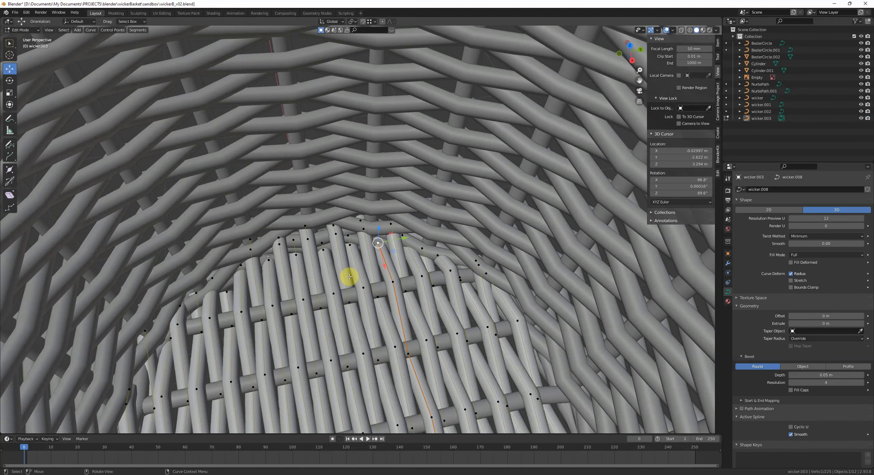
key(Tab)
scroll(283, 265, down, 6)
middle_drag(373, 298, 458, 336)
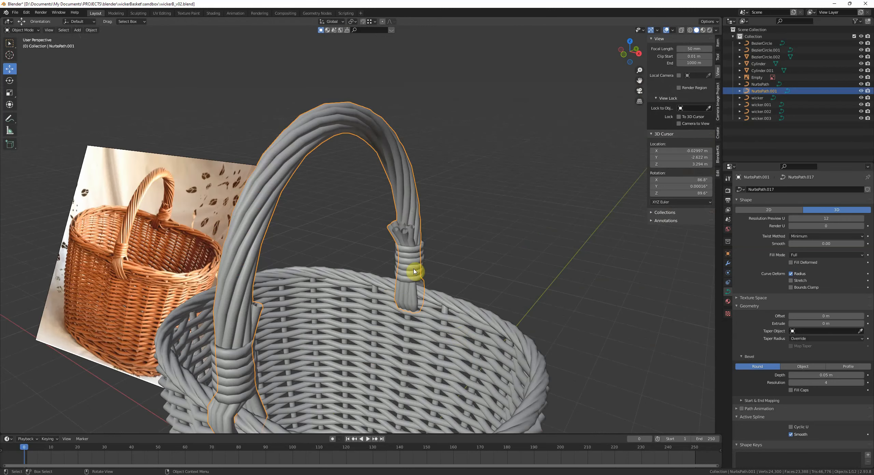
- Set the handle curve's bevel resolution to 2 and save the file
scroll(549, 279, up, 4)
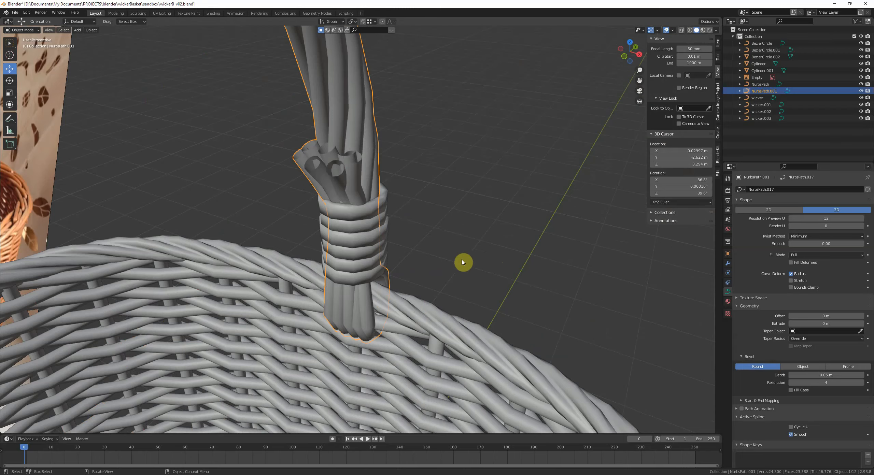
scroll(463, 263, up, 3)
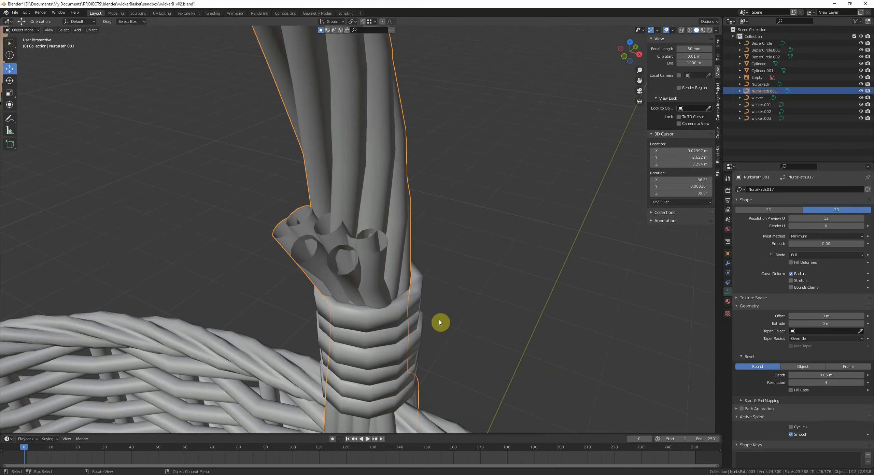
scroll(463, 284, down, 4)
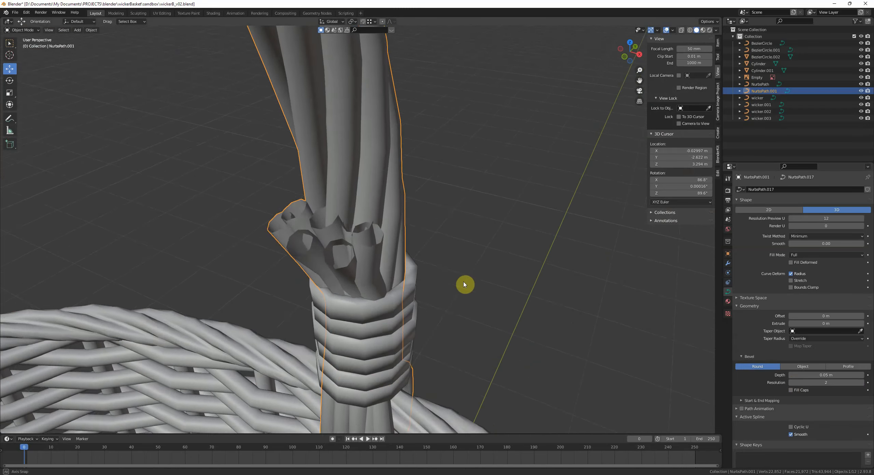
middle_drag(491, 288, 449, 263)
key(ctrl+s)
- Convert the handle curve to a mesh and close one open strand end above the wrapping with Grid Fill
key(q)
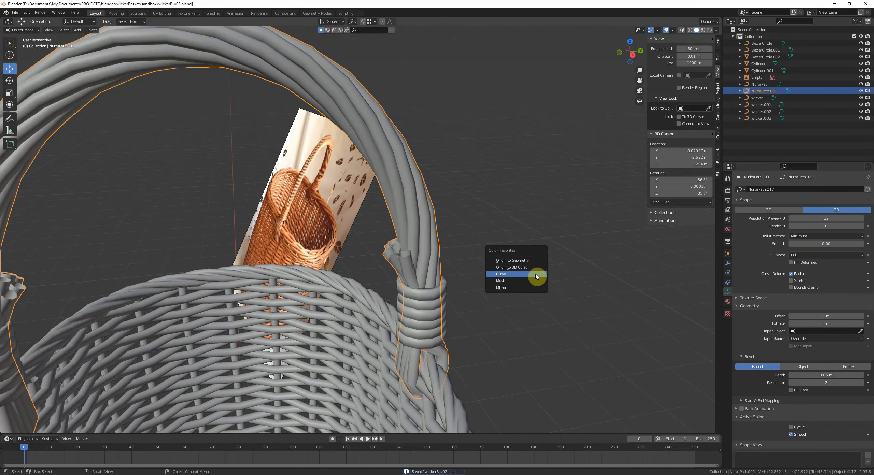
click(534, 280)
key(Tab)
scroll(498, 291, up, 4)
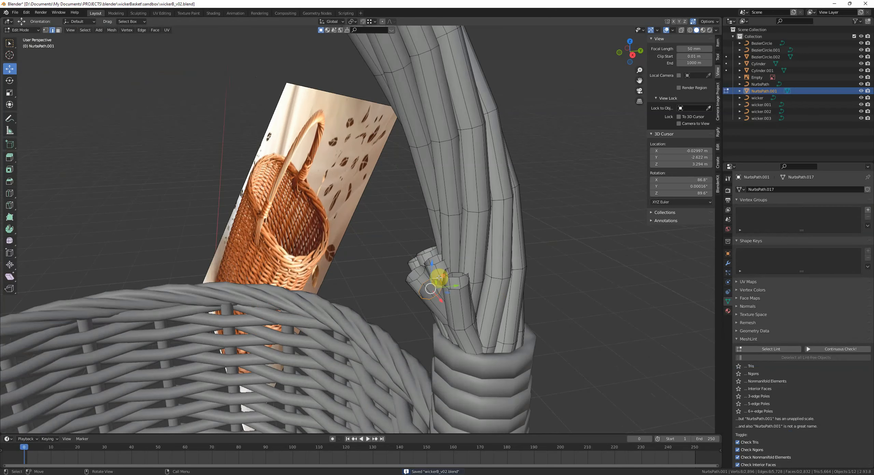
key(KP_Decimal)
key(F3)
text(grid)
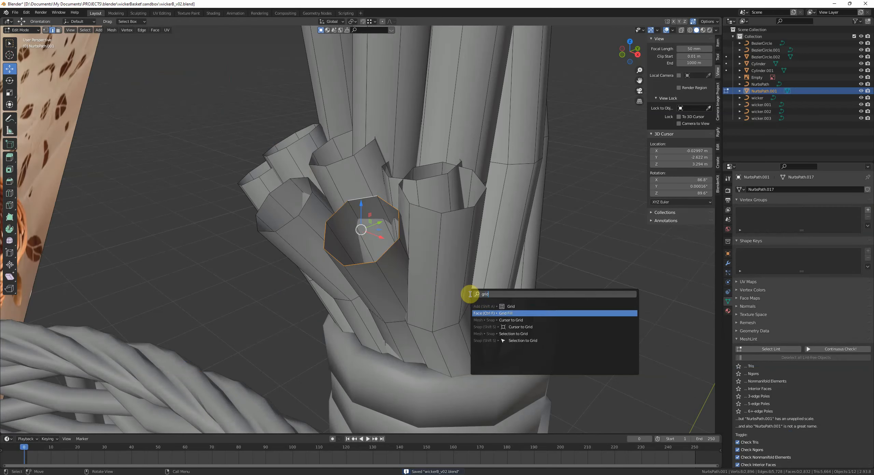
key(Return)
- Close the neighbouring open handle strand with Grid Fill, then move its cap outward and rotate it about 23 degrees
key(alt+a)
key(F3)
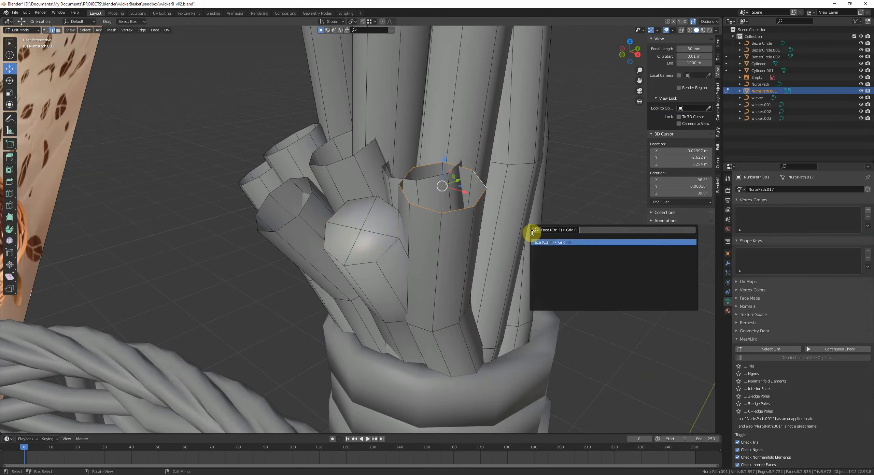
click(546, 241)
middle_drag(434, 220, 490, 232)
key(g)
click(508, 250)
key(r)
click(478, 273)
key(g)
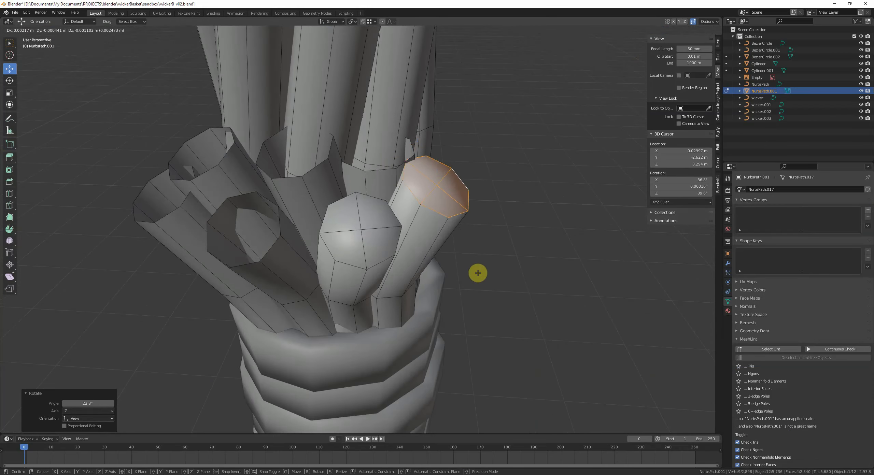
click(488, 278)
- Grid-fill the open handle strand behind the first two, then move, rotate and scale its cap clear of its neighbours
alt+click(388, 170)
key(F3)
key(Return)
middle_drag(501, 203, 394, 204)
key(g)
click(482, 204)
key(r)
click(482, 192)
key(g)
click(479, 196)
middle_drag(480, 197, 547, 222)
key(s)
click(503, 217)
key(alt+a)
- Grid-fill the next open strand end in the handle bundle, then scale and reposition its cap
middle_drag(386, 191, 466, 255)
alt+click(415, 217)
key(F3)
key(Return)
key(s)
click(499, 242)
key(g)
click(459, 263)
key(alt+a)
- Close the open front strand end beside the capped ones with Grid Fill and clear the selection
middle_drag(344, 218, 373, 222)
alt+click(346, 220)
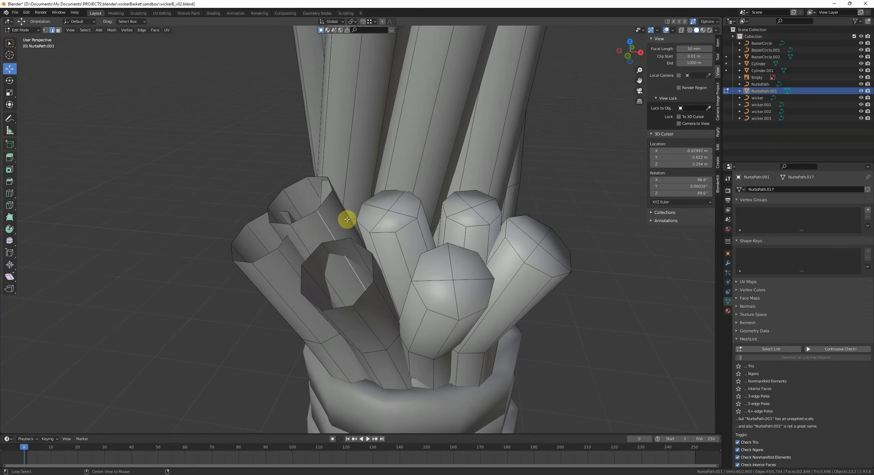
alt+click(380, 245)
key(F3)
key(Return)
middle_drag(432, 253, 435, 255)
key(alt+a)
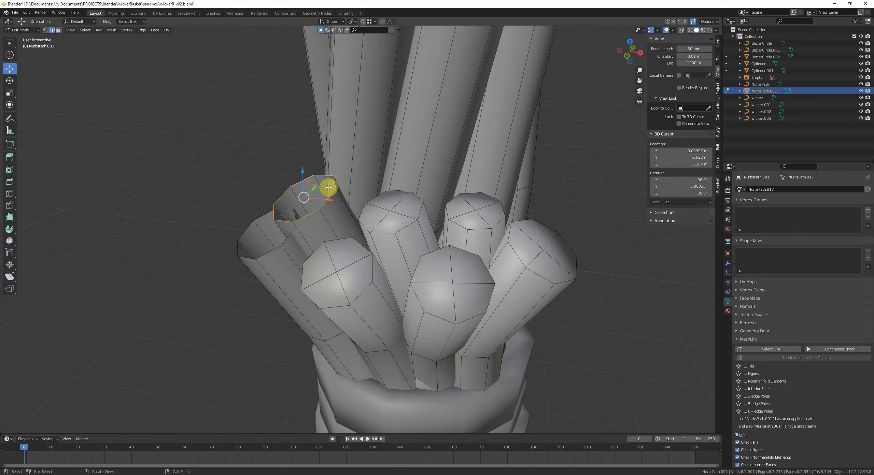
- Close the selected open strand end in the handle bundle with Grid Fill and move its cap outward
key(F3)
key(Return)
key(g)
click(363, 216)
mouse_move(345, 227)
middle_down()
mouse_move(359, 219)
mouse_move(360, 229)
middle_up()
- Grid-fill the last open outer strand end in this bundle, reposition its cap, then leave mesh editing and clear the selection
alt+click(244, 222)
key(F3)
key(Return)
key(g)
click(351, 243)
key(Tab)
scroll(359, 244, down, 3)
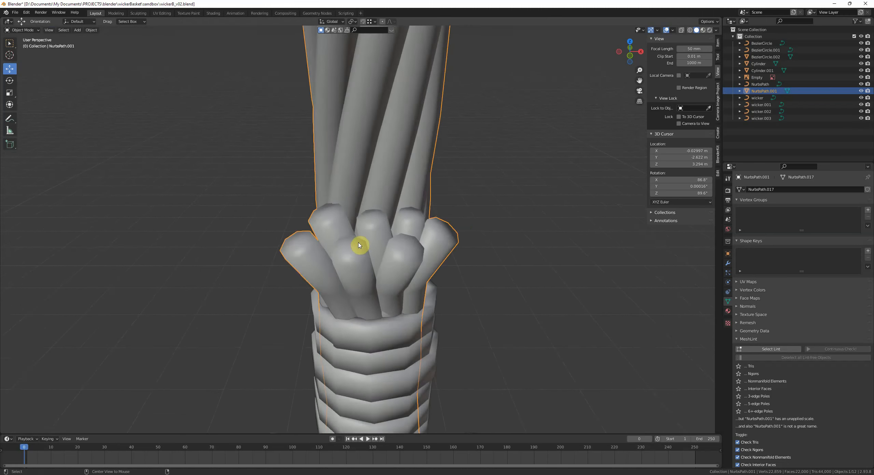
key(alt+a)
- On the handle's opposite strand bundle, move the outermost strand's open end loop and rotate it about 7 degrees
scroll(360, 245, down, 3)
middle_drag(467, 273, 307, 271)
key(Tab)
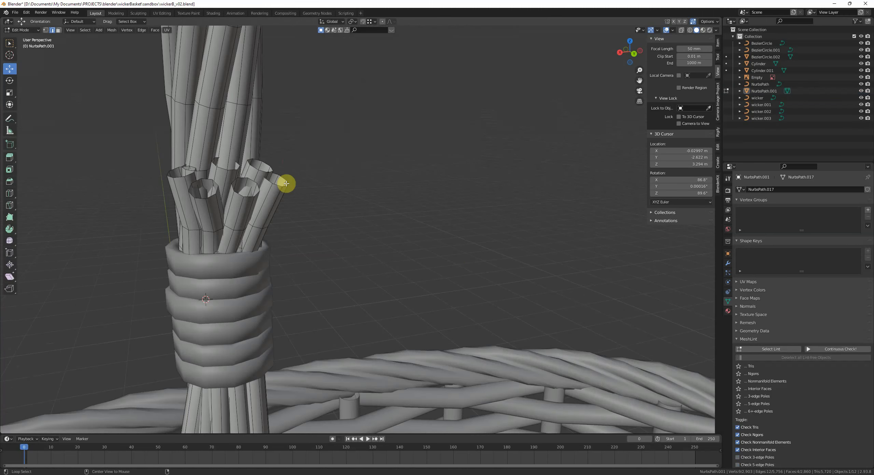
alt+click(284, 176)
key(KP_Decimal)
middle_drag(402, 239, 433, 261)
key(g)
click(429, 267)
key(r)
click(439, 276)
middle_drag(481, 279, 479, 282)
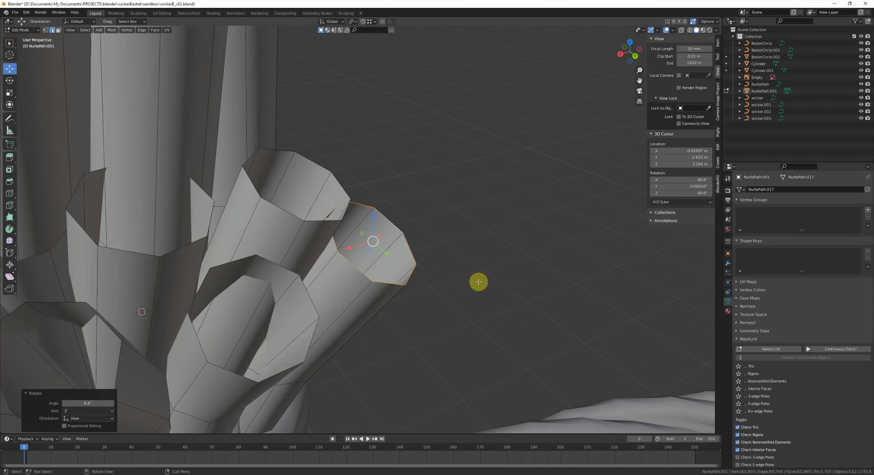
- Cap the outermost strand's open end and the neighbouring open strand end with Grid Fill
key(F3)
key(Return)
click(522, 291)
alt+click(342, 186)
middle_drag(431, 228, 454, 229)
key(F3)
key(Return)
click(428, 224)
- Close the next open strand end beside the two capped ones with Grid Fill
alt+click(318, 213)
scroll(318, 215, down, 3)
middle_drag(320, 216, 416, 203)
key(F3)
key(Return)
click(441, 212)
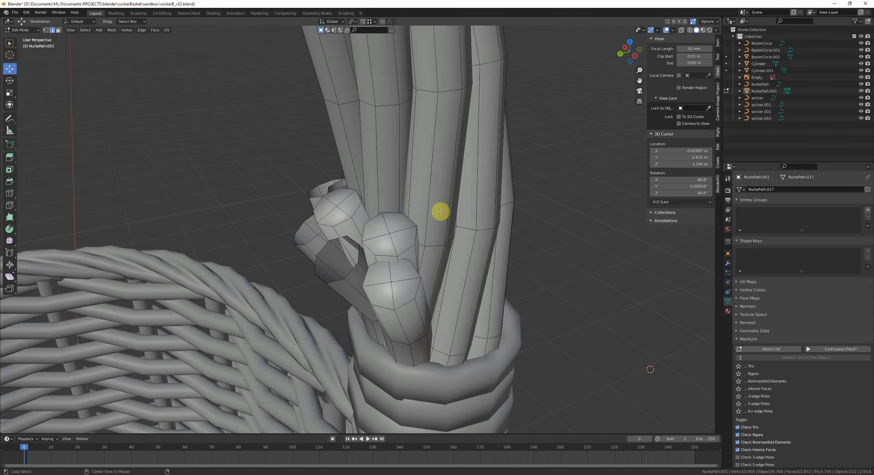
- Cap two more open strand ends in the same bundle with Grid Fill
key(F3)
key(Return)
middle_drag(420, 252, 474, 260)
click(478, 267)
key(F3)
key(Return)
click(439, 256)
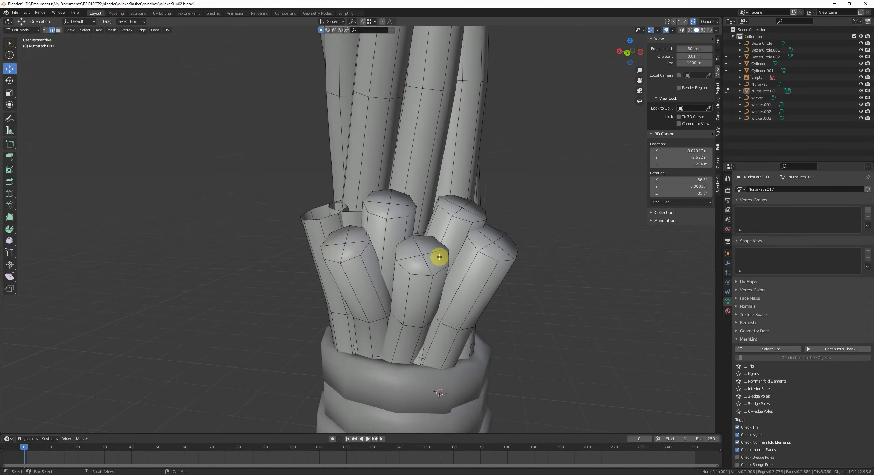
- Grow the selection along the short strand crowded behind the remaining open front strand and delete its faces
middle_drag(349, 213, 454, 245)
key(ctrl+KP_Add)
key(ctrl+KP_Add)
key(alt+z)
key(alt+z)
key(x)
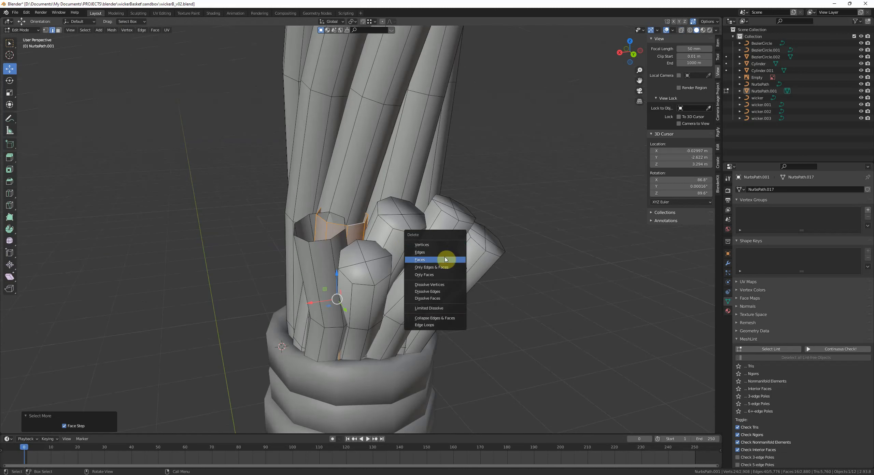
click(445, 260)
- Grid-fill the remaining open strand end with a span of 2, move its cap, then leave mesh editing and clear the selection
middle_drag(377, 256, 334, 245)
key(F3)
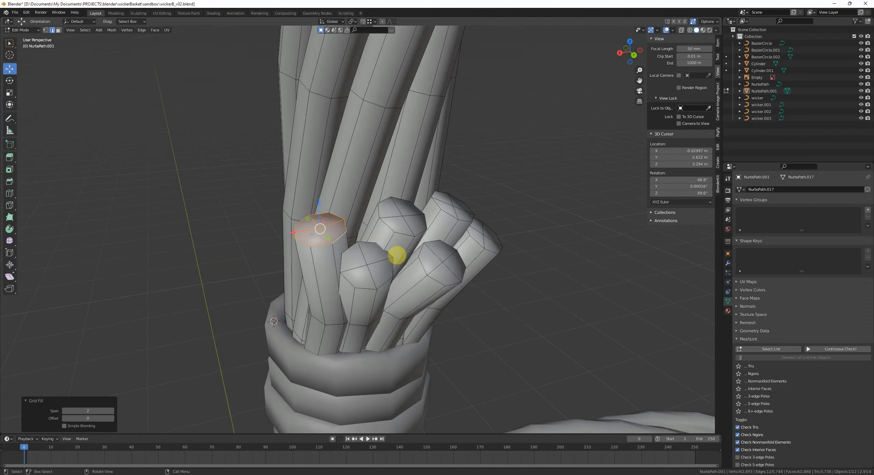
click(397, 257)
middle_drag(397, 256, 390, 246)
key(g)
click(388, 241)
key(Tab)
scroll(410, 260, down, 3)
click(433, 275)
- Examine the whole basket from all sides, comparing its shape, weave and handle with the reference photo
scroll(432, 275, down, 5)
middle_drag(390, 283, 458, 276)
right_click(458, 277)
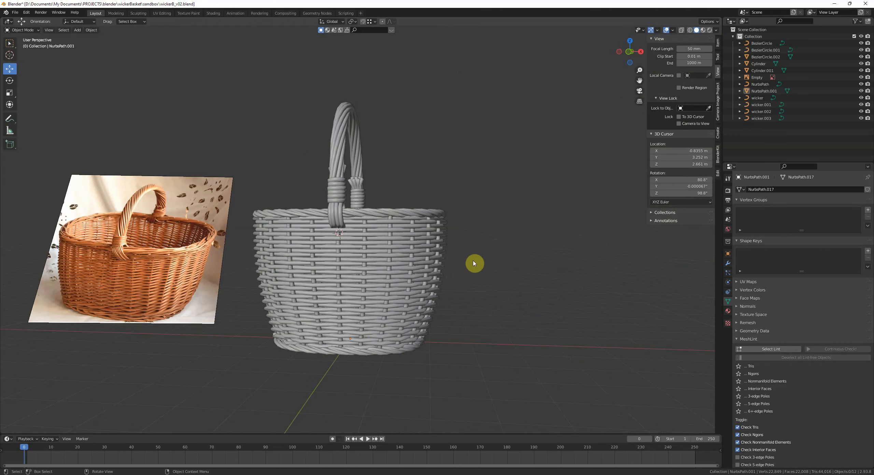
middle_drag(469, 252, 443, 257)
middle_drag(367, 240, 370, 243)
middle_drag(477, 263, 411, 248)
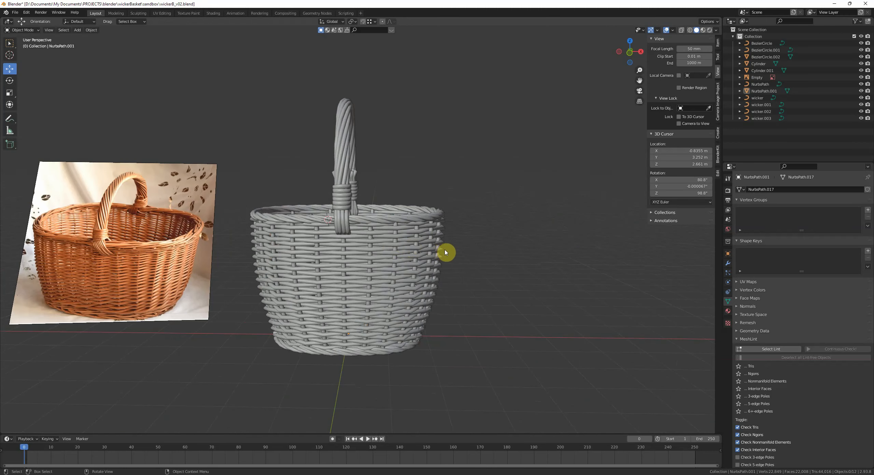
middle_drag(526, 273, 454, 261)
click(416, 254)
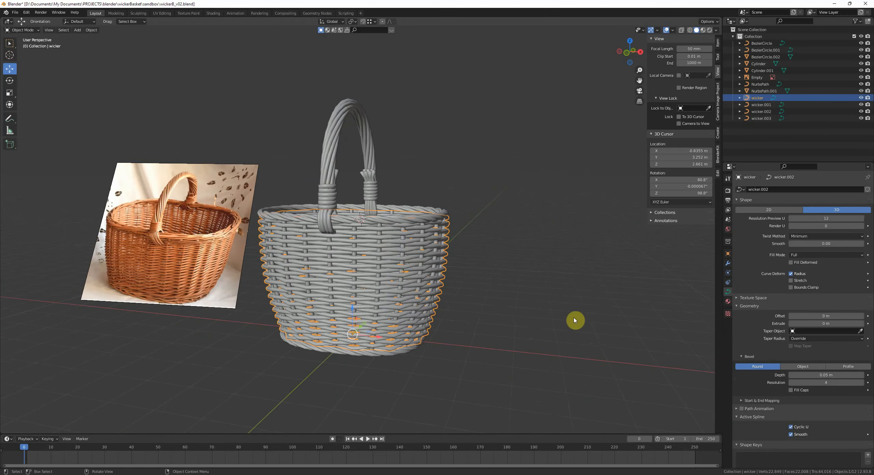
click(568, 294)
middle_drag(567, 295, 502, 295)
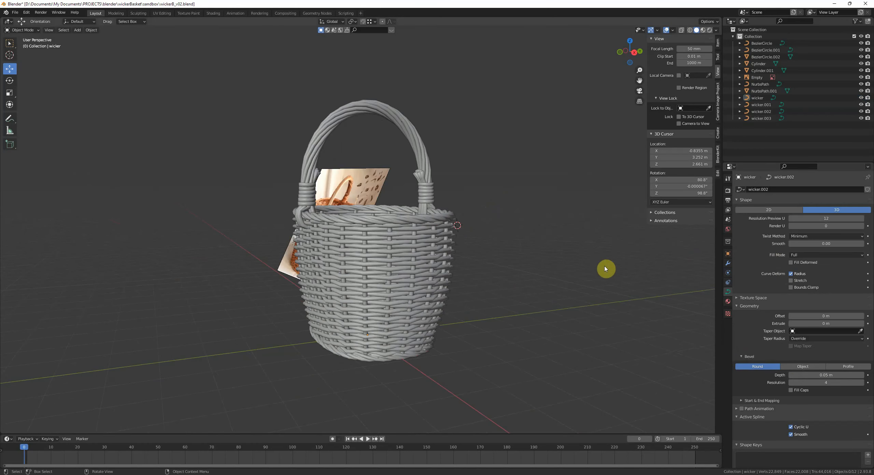
middle_drag(582, 270, 532, 262)
middle_drag(397, 220, 371, 175)
middle_drag(466, 211, 470, 257)
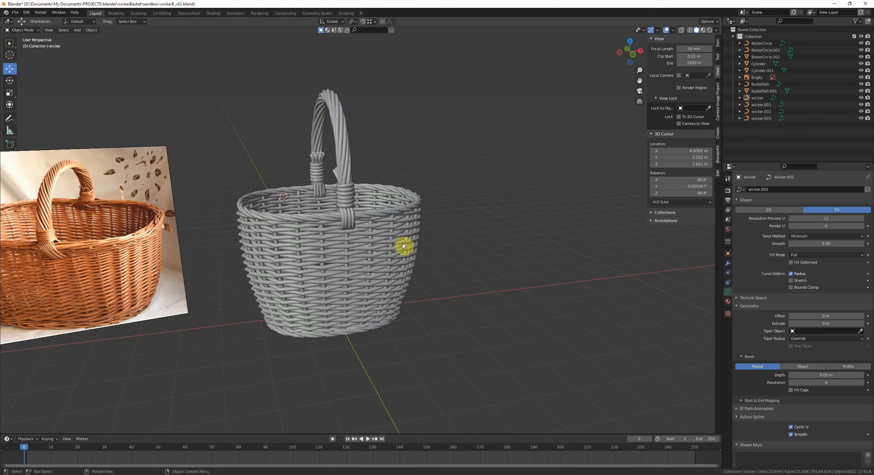
middle_drag(404, 246, 402, 283)
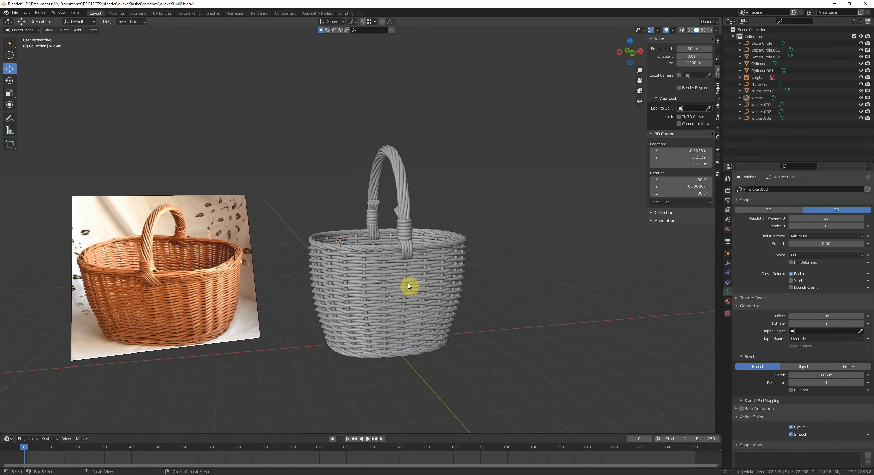